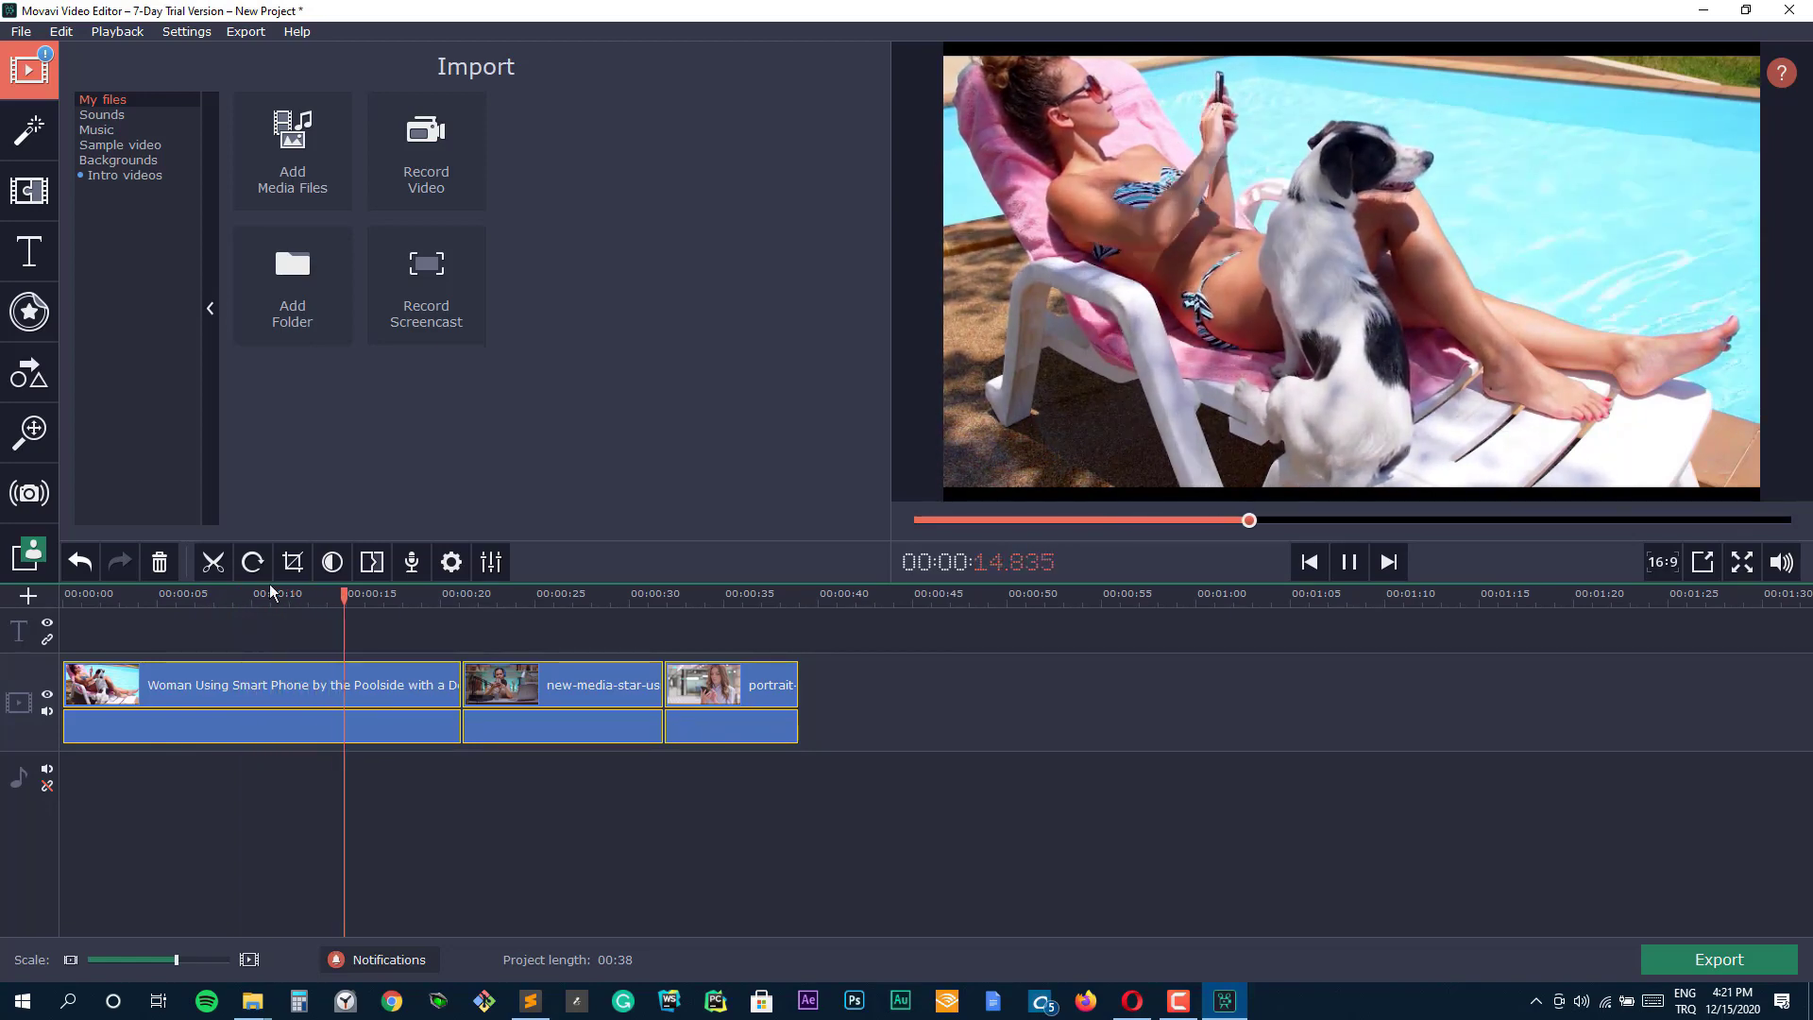
# Preview the three video clips on the timeline by moving the playhead through them and playing back.
pyautogui.click(487, 595)
pyautogui.moveTo(486, 597); pyautogui.dragTo(518, 610)
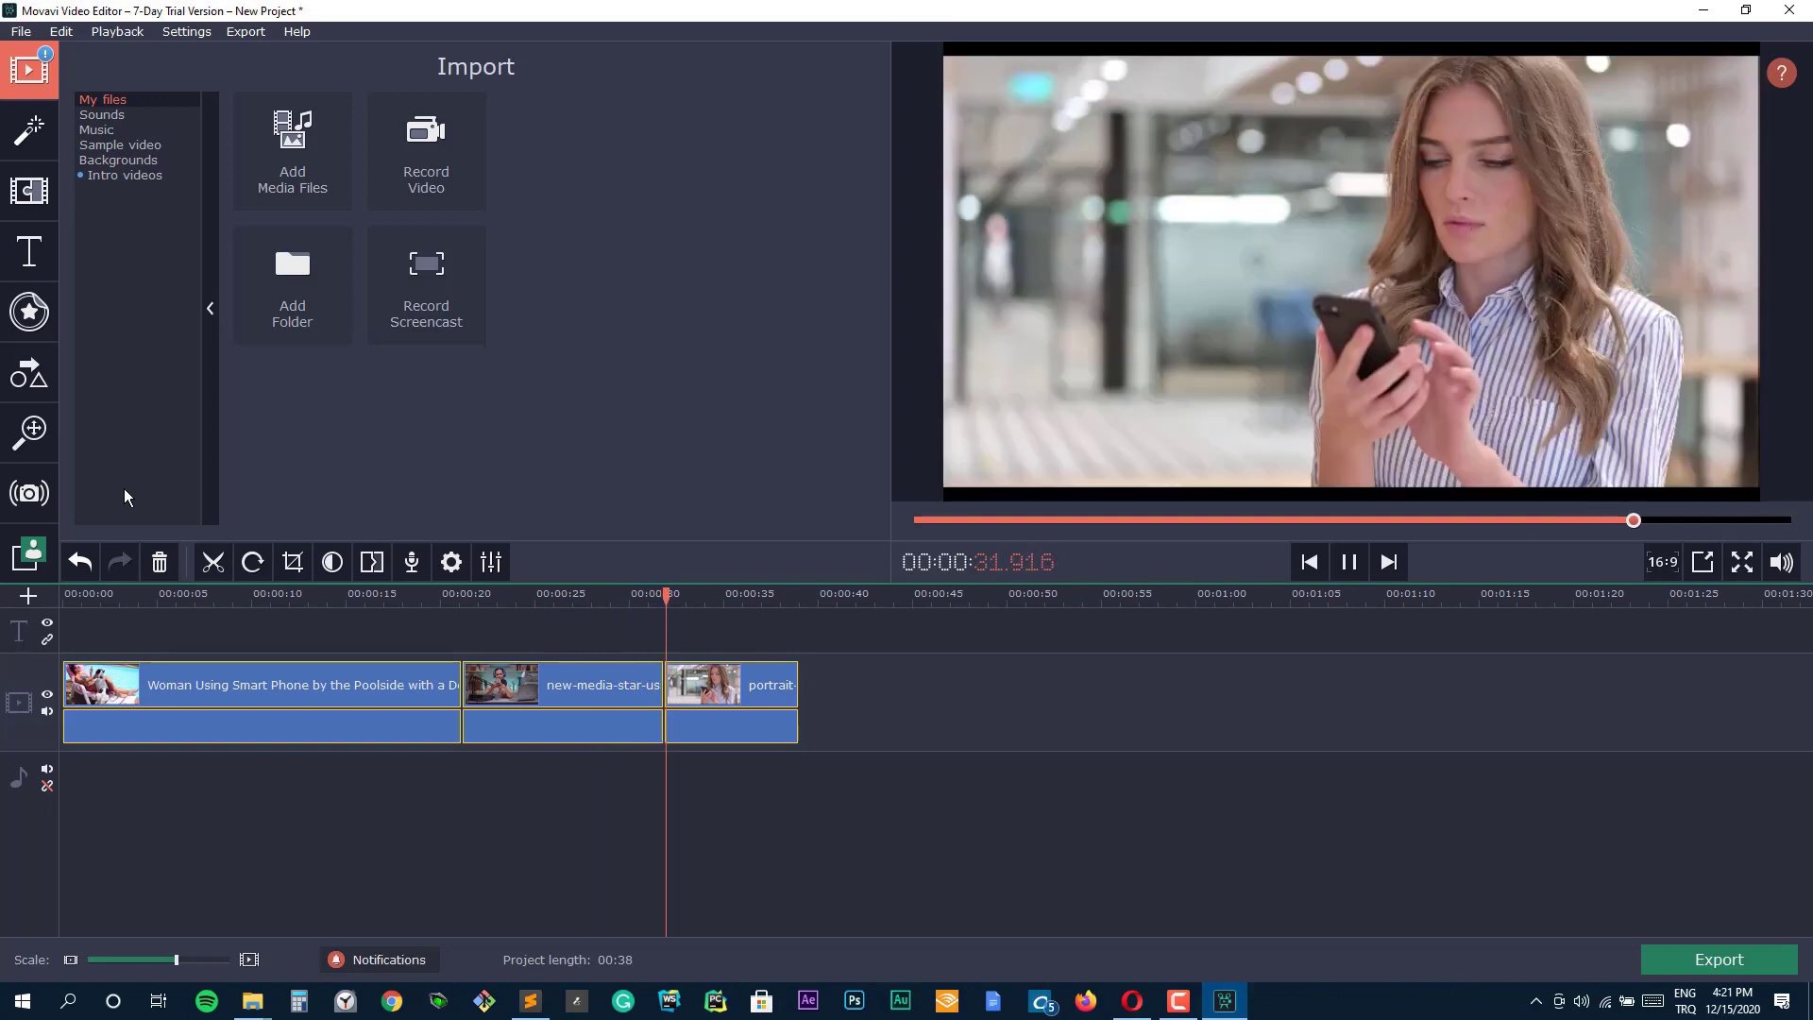
pyautogui.press('space')
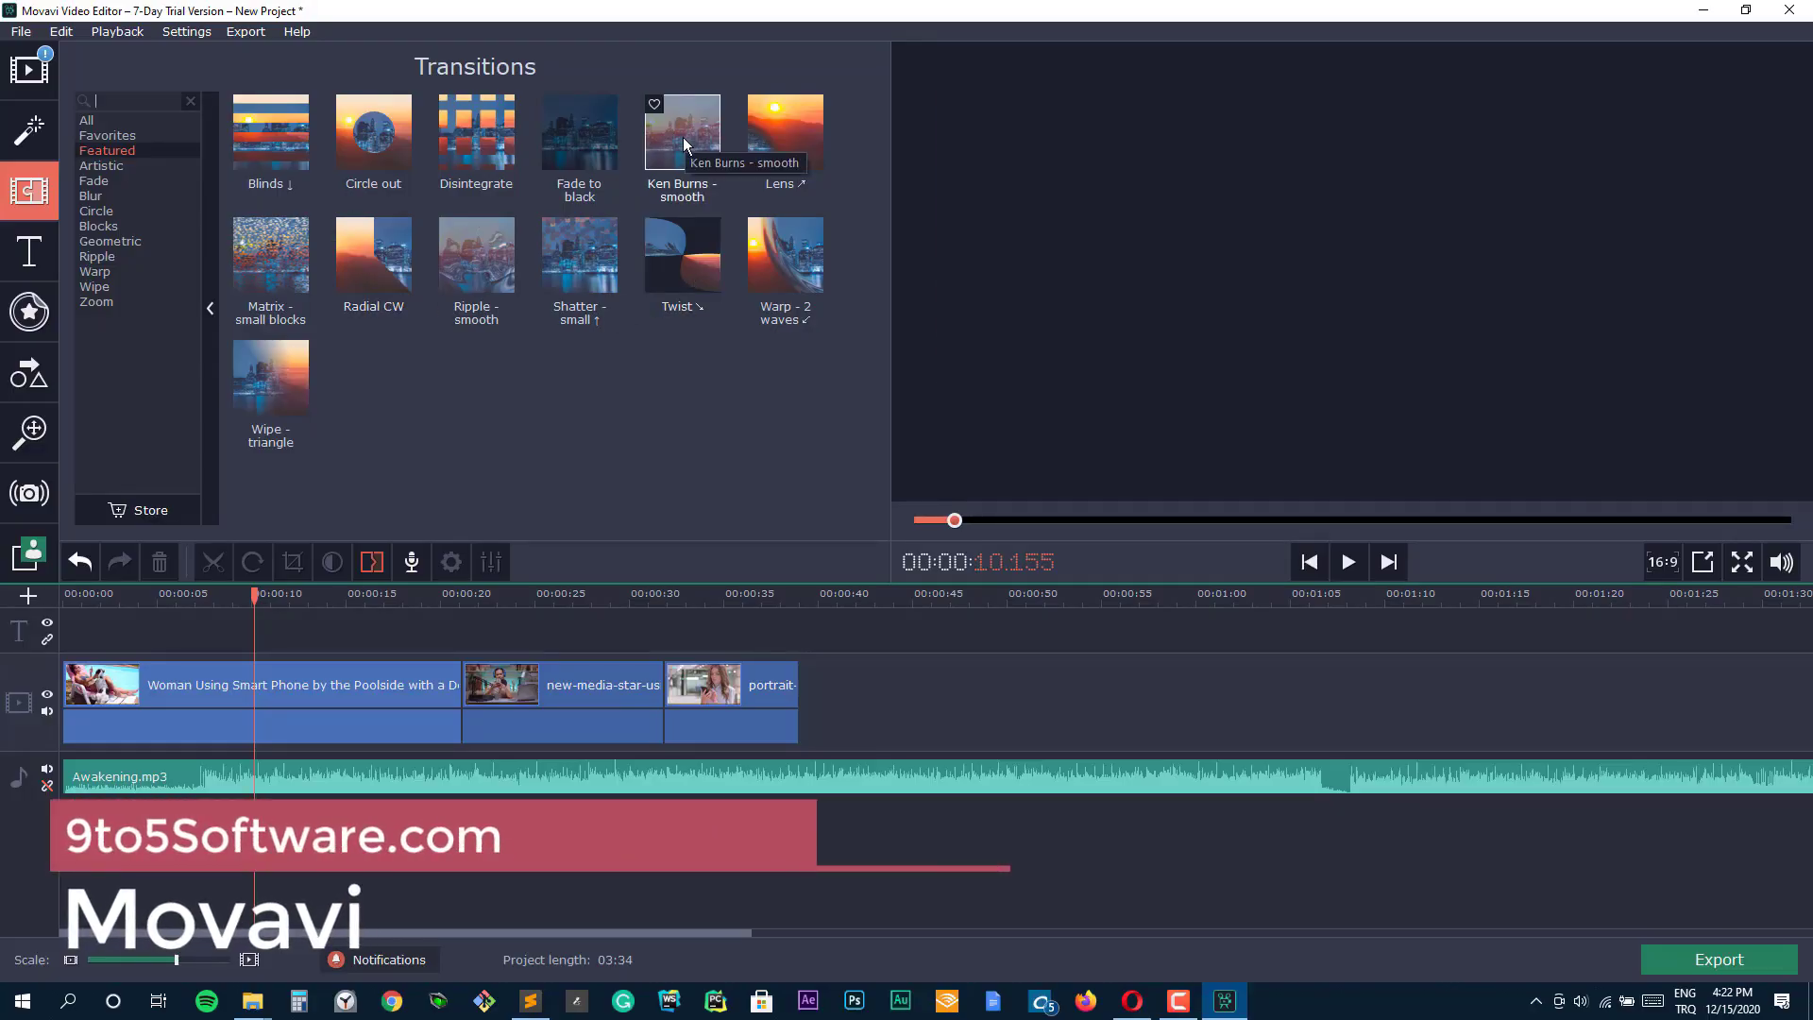
# Add the Ken Burns - smooth transition between the poolside clip and the new-media-star clip and play through it.
pyautogui.moveTo(686, 144); pyautogui.dragTo(451, 676)
pyautogui.moveTo(462, 593); pyautogui.dragTo(424, 593)
pyautogui.press('space')
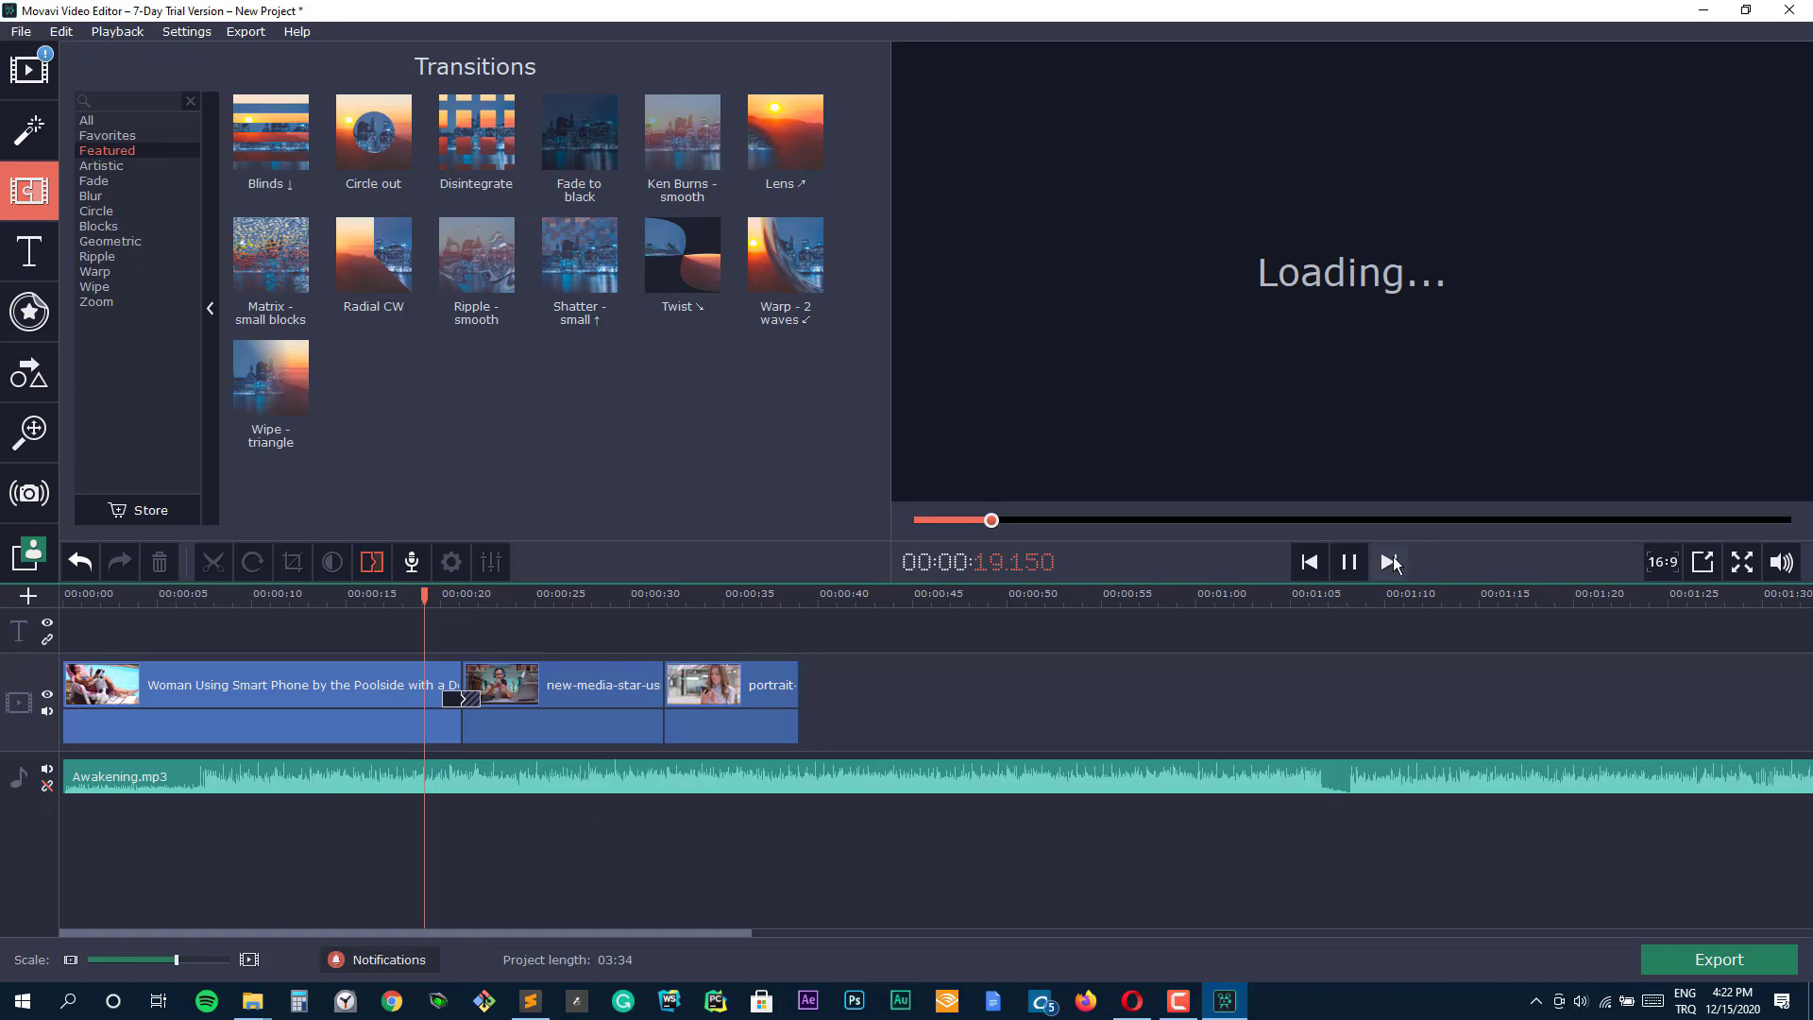
pyautogui.moveTo(423, 593); pyautogui.dragTo(412, 593)
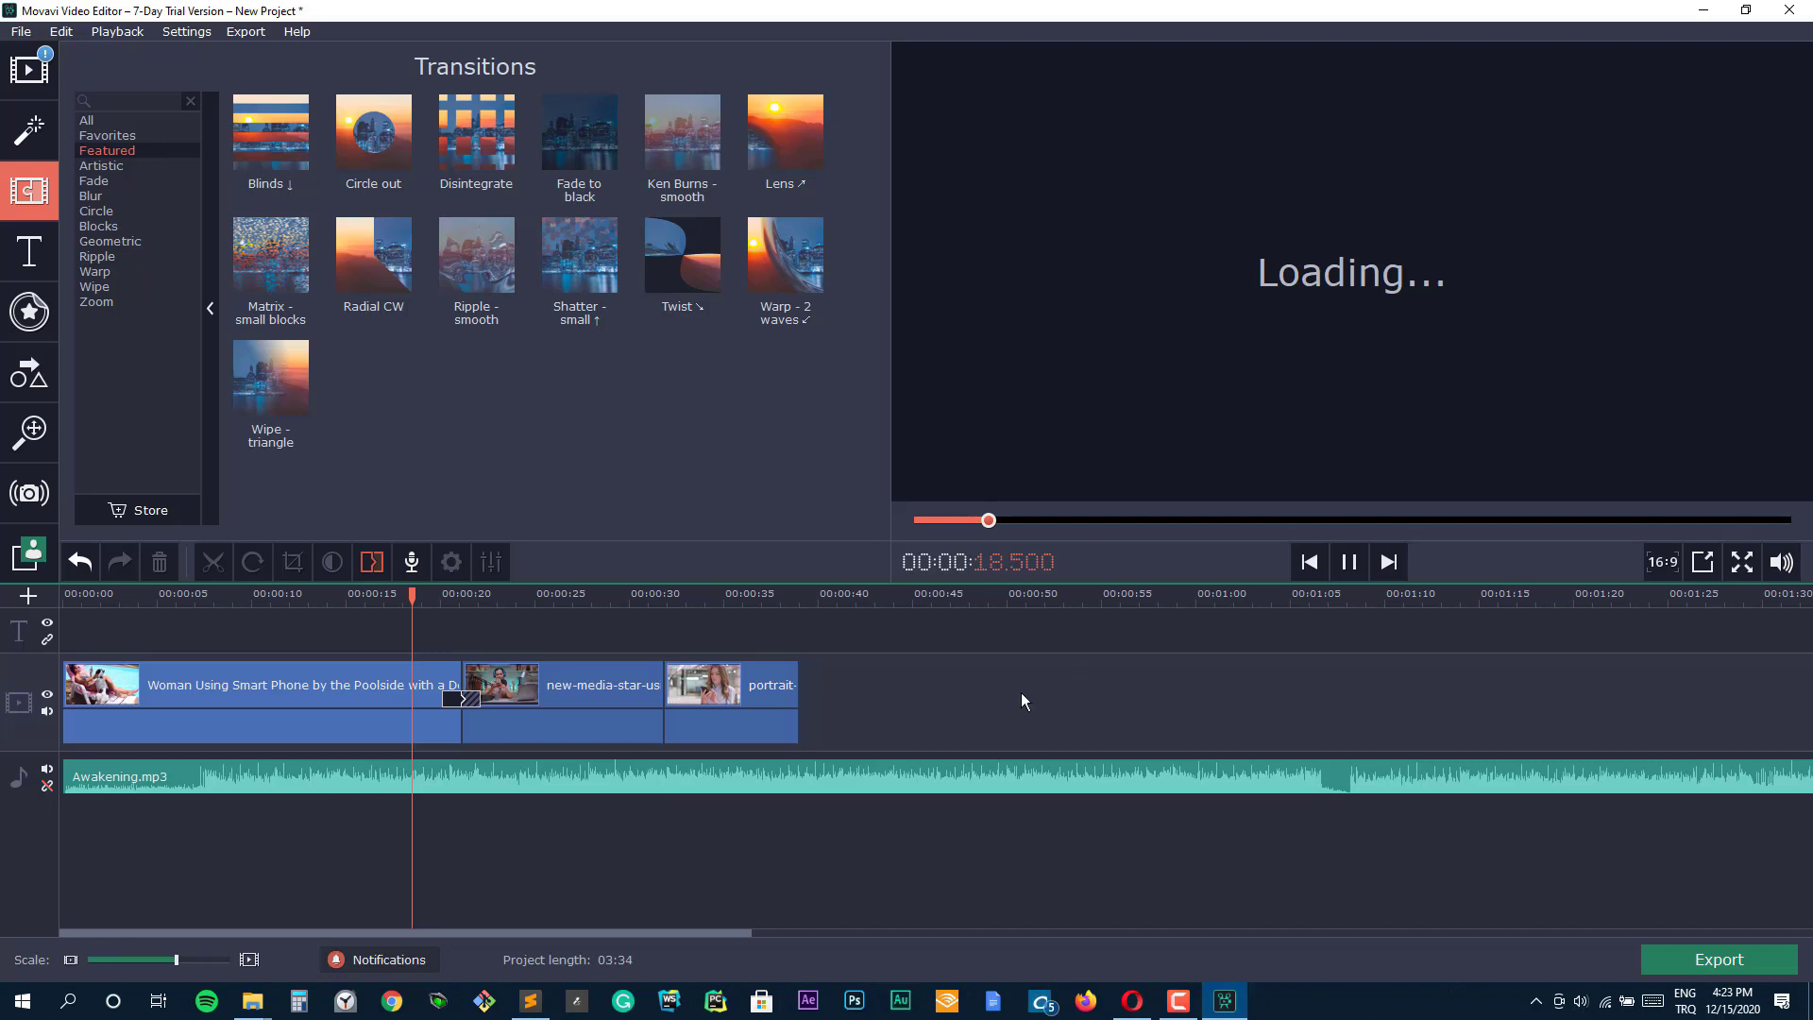
pyautogui.click(478, 842)
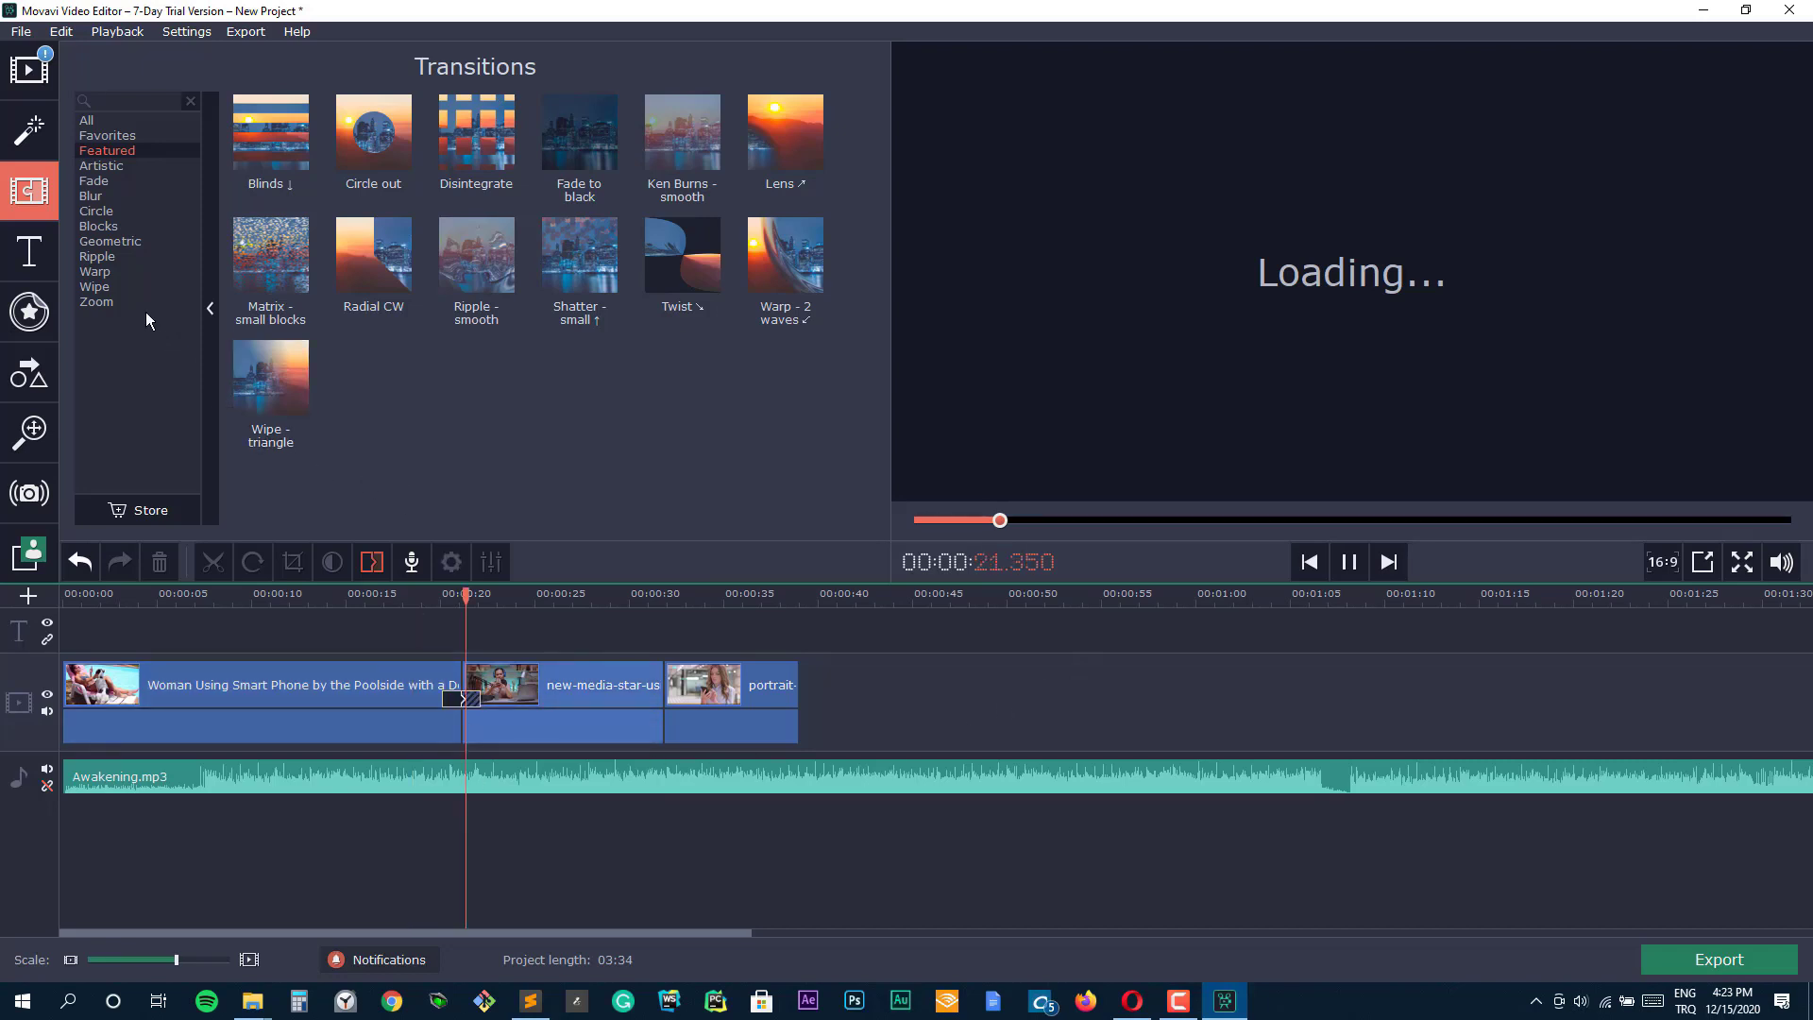
# Place the Clean line title on the title track above the junction of the first two clips.
pyautogui.click(119, 185)
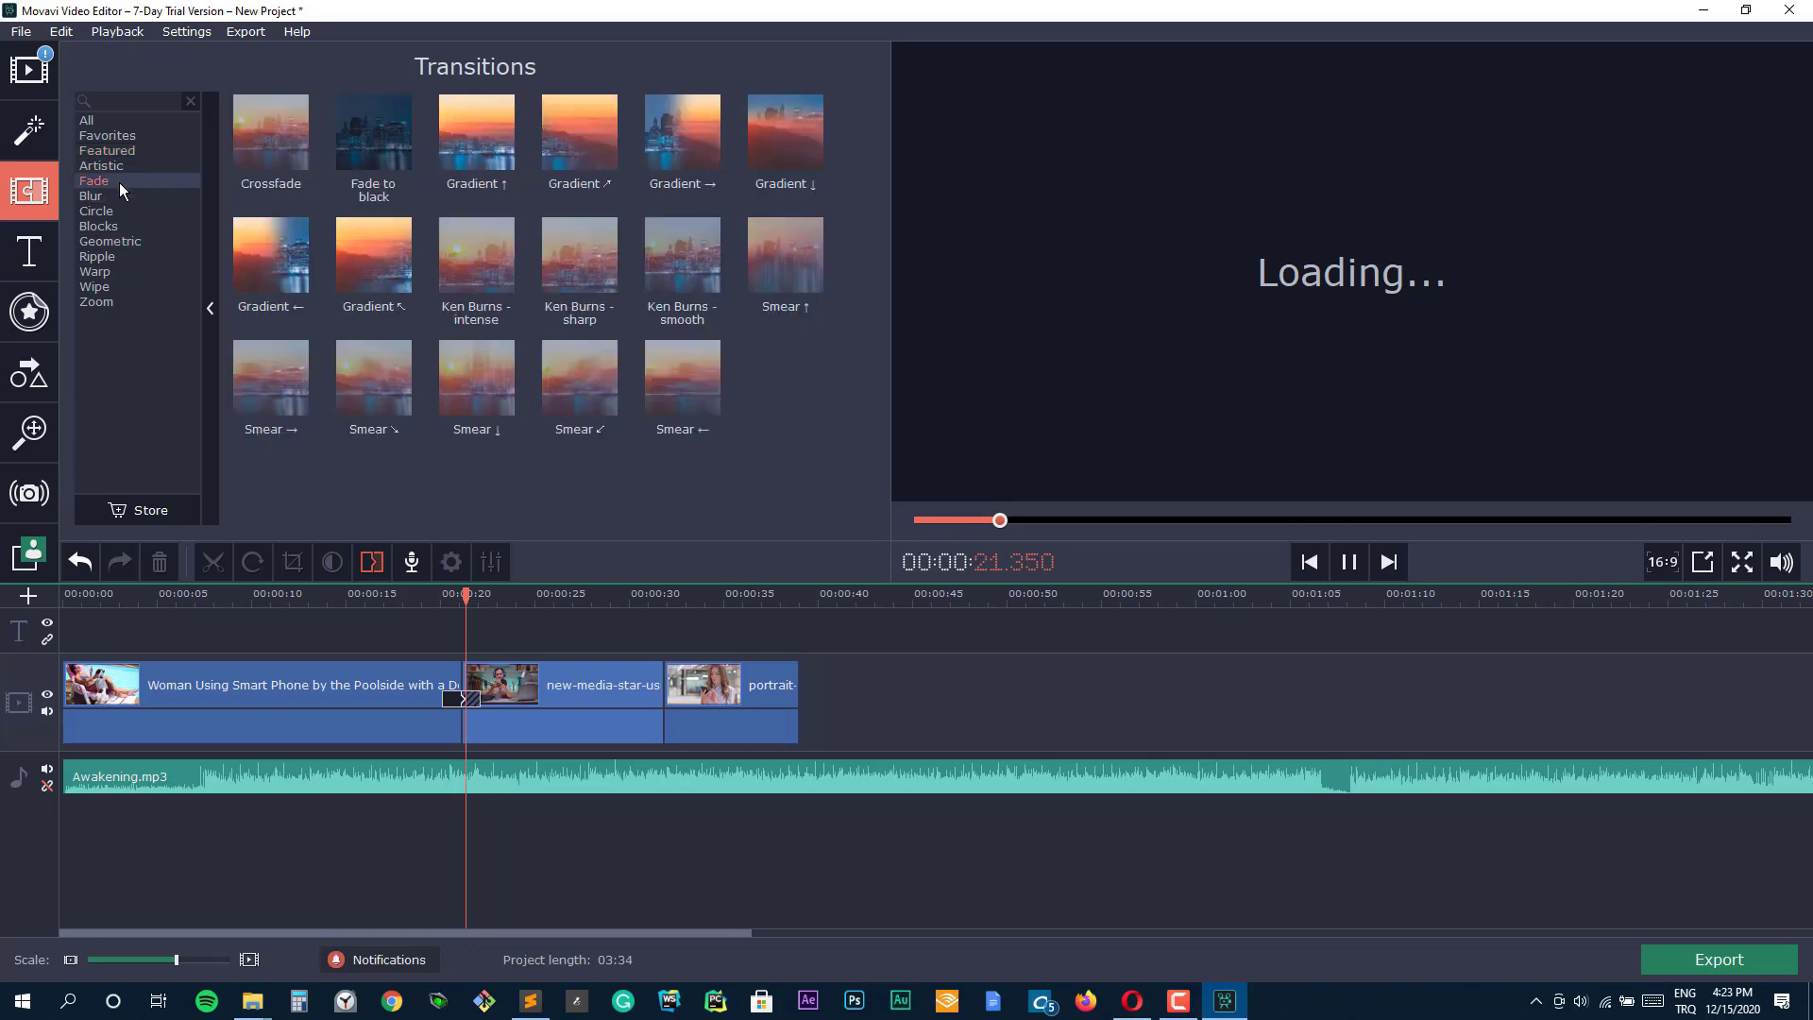
pyautogui.click(29, 251)
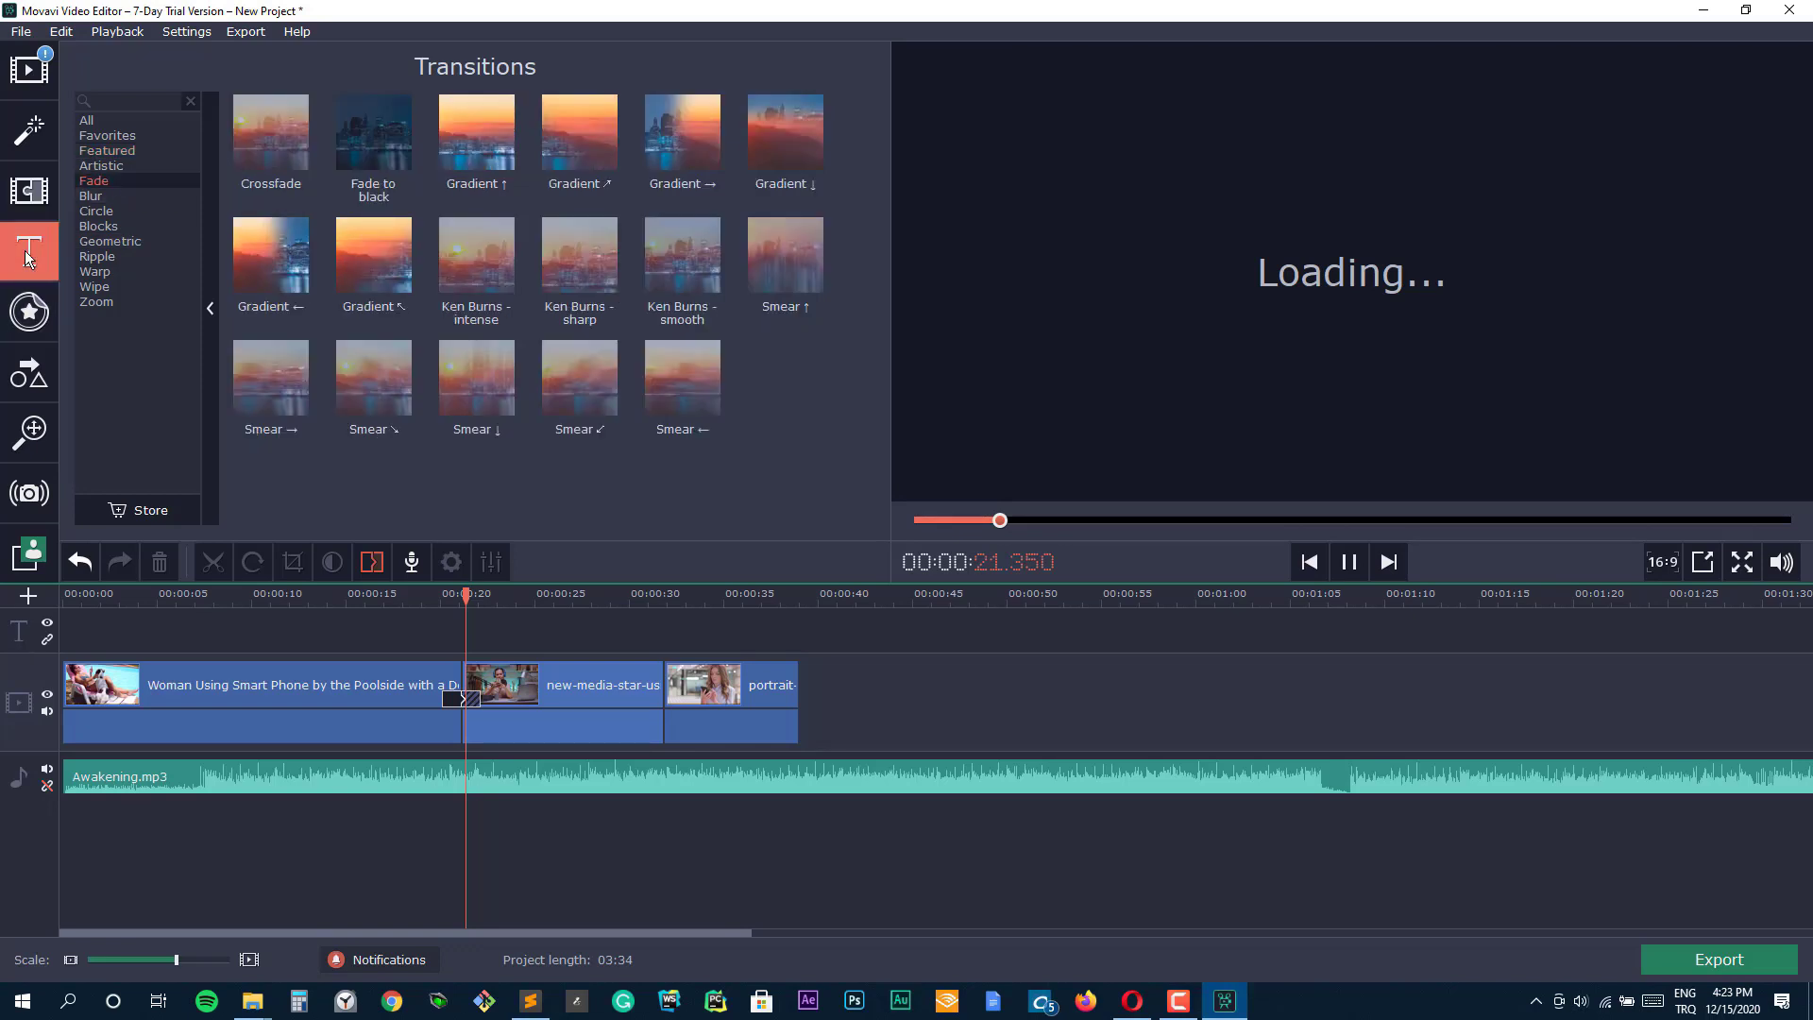
pyautogui.click(462, 374)
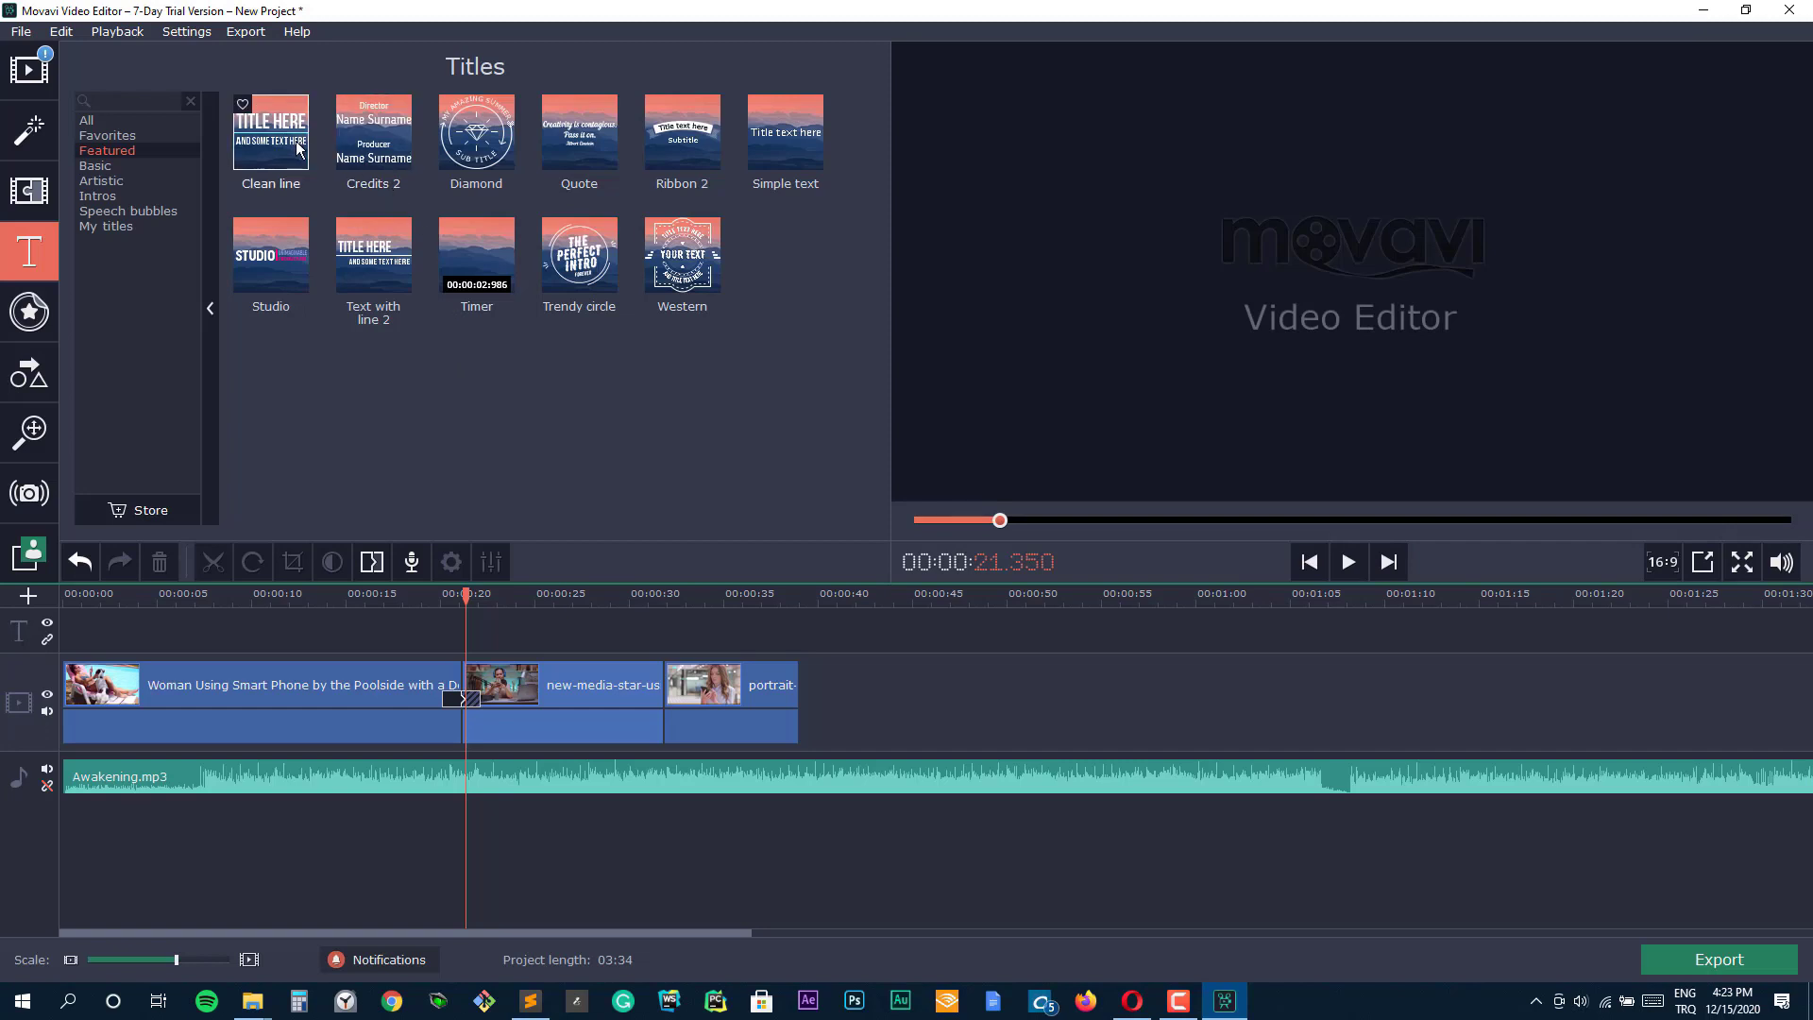
pyautogui.moveTo(296, 146); pyautogui.dragTo(451, 633)
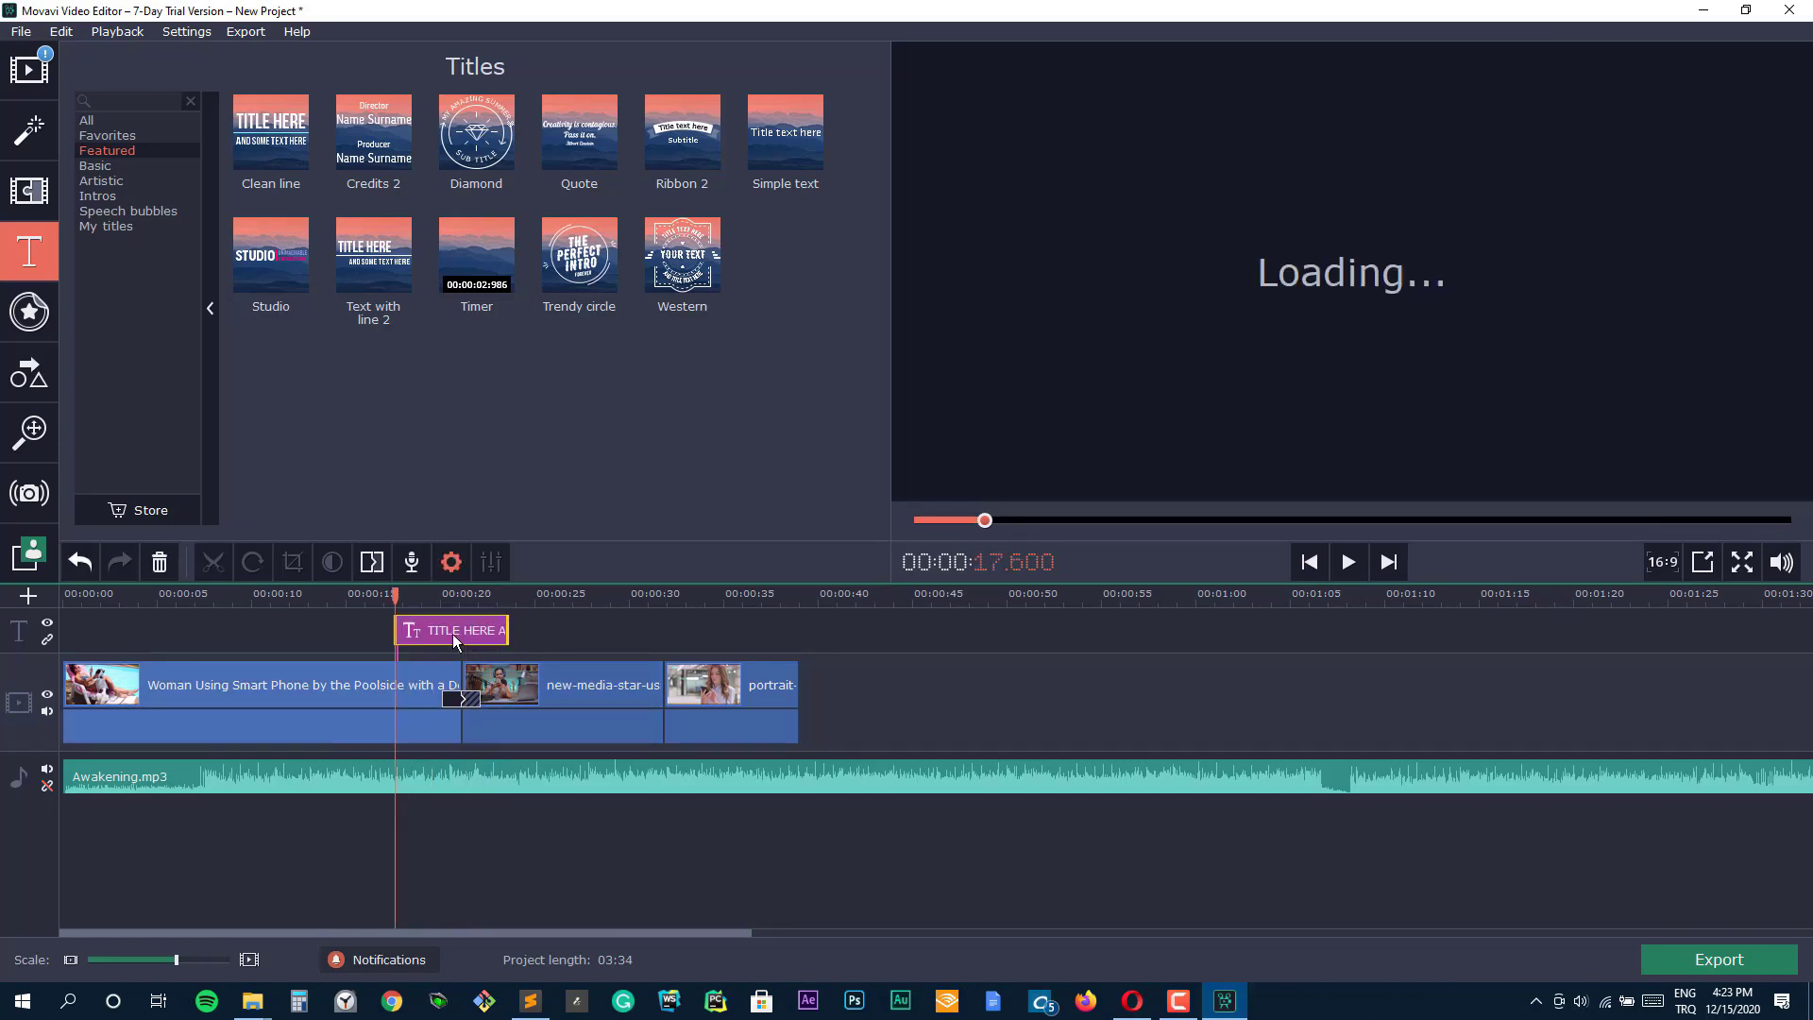
pyautogui.click(388, 596)
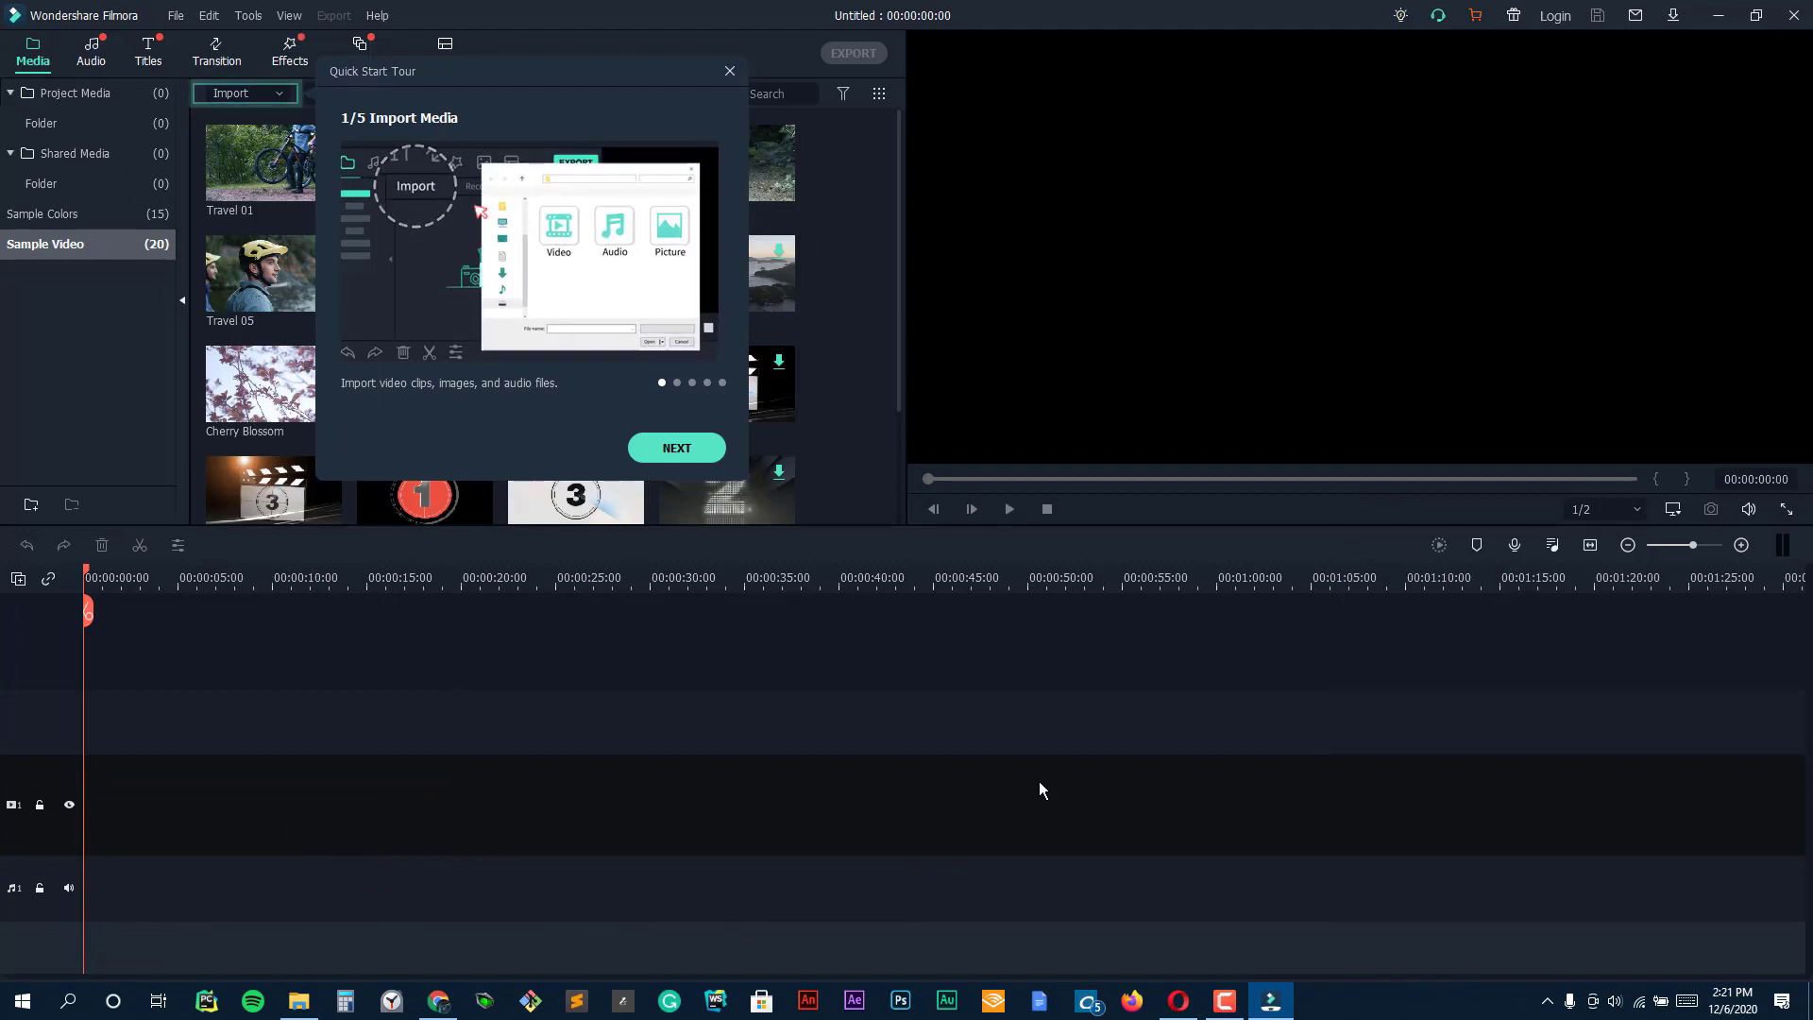
# Switch to Wondershare Filmora and go through all five pages of the Quick Start Tour to finish it.
pyautogui.press('Return')
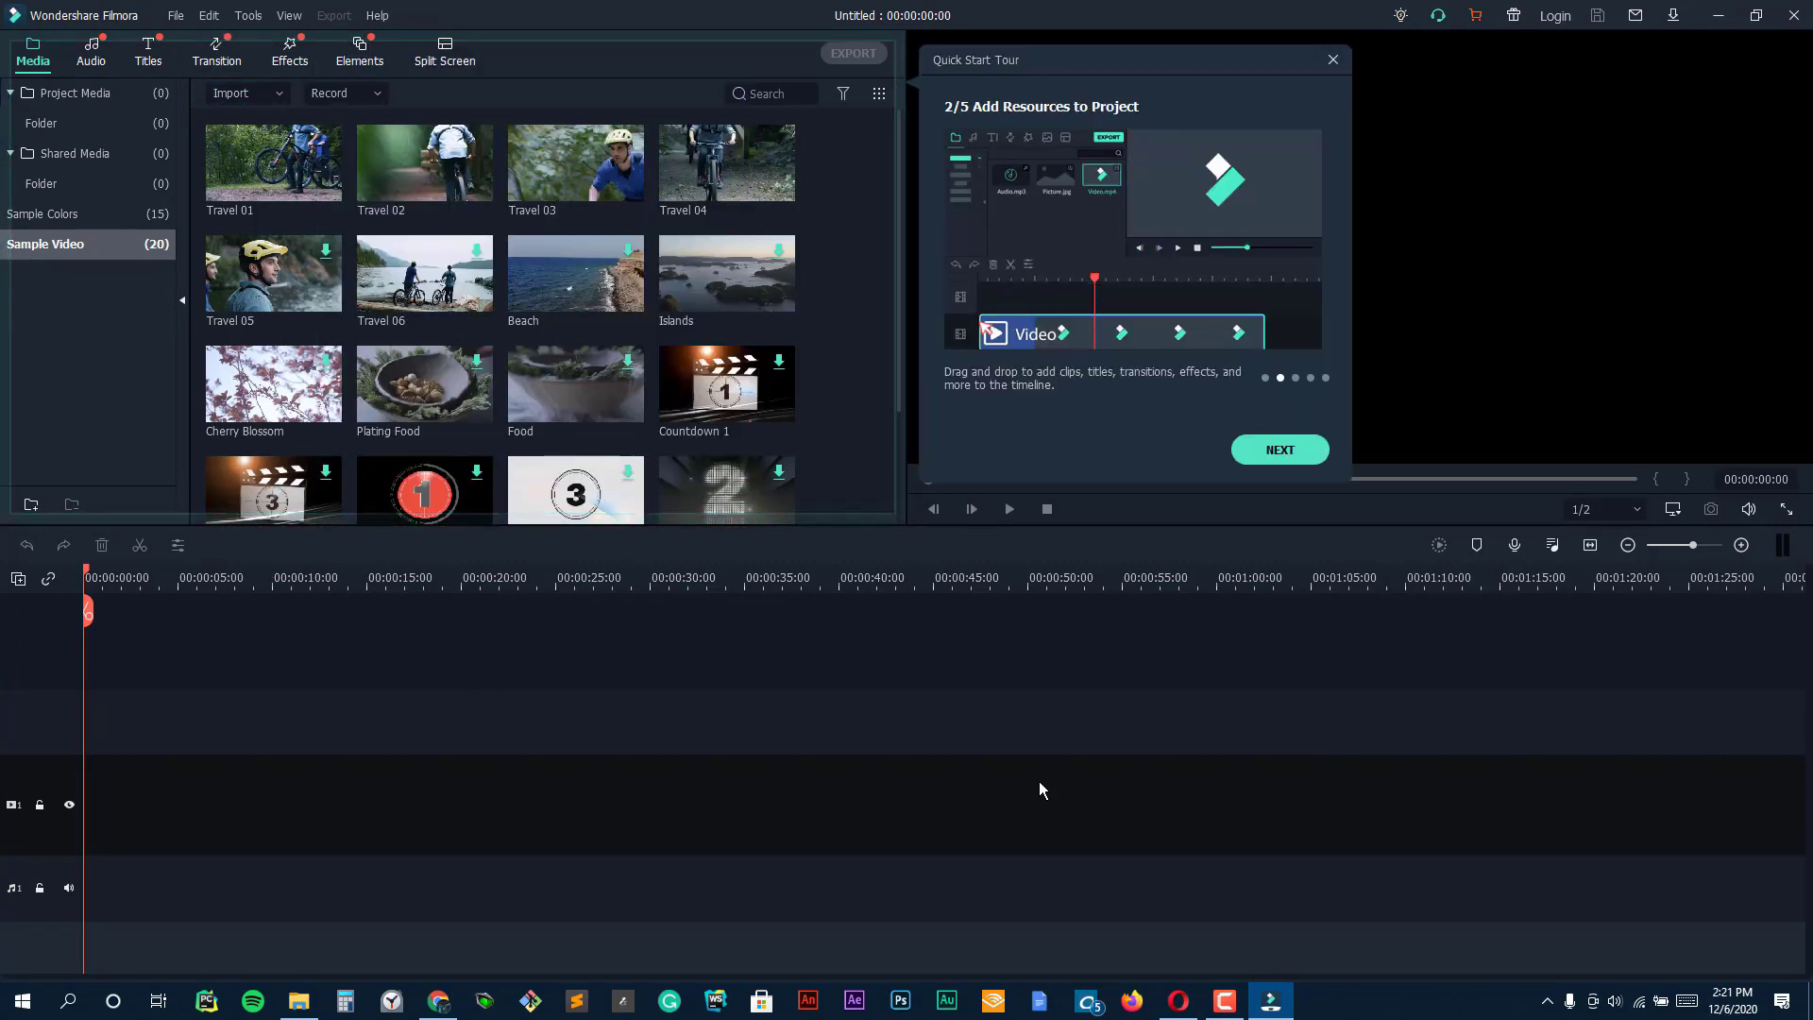
pyautogui.press('Return')
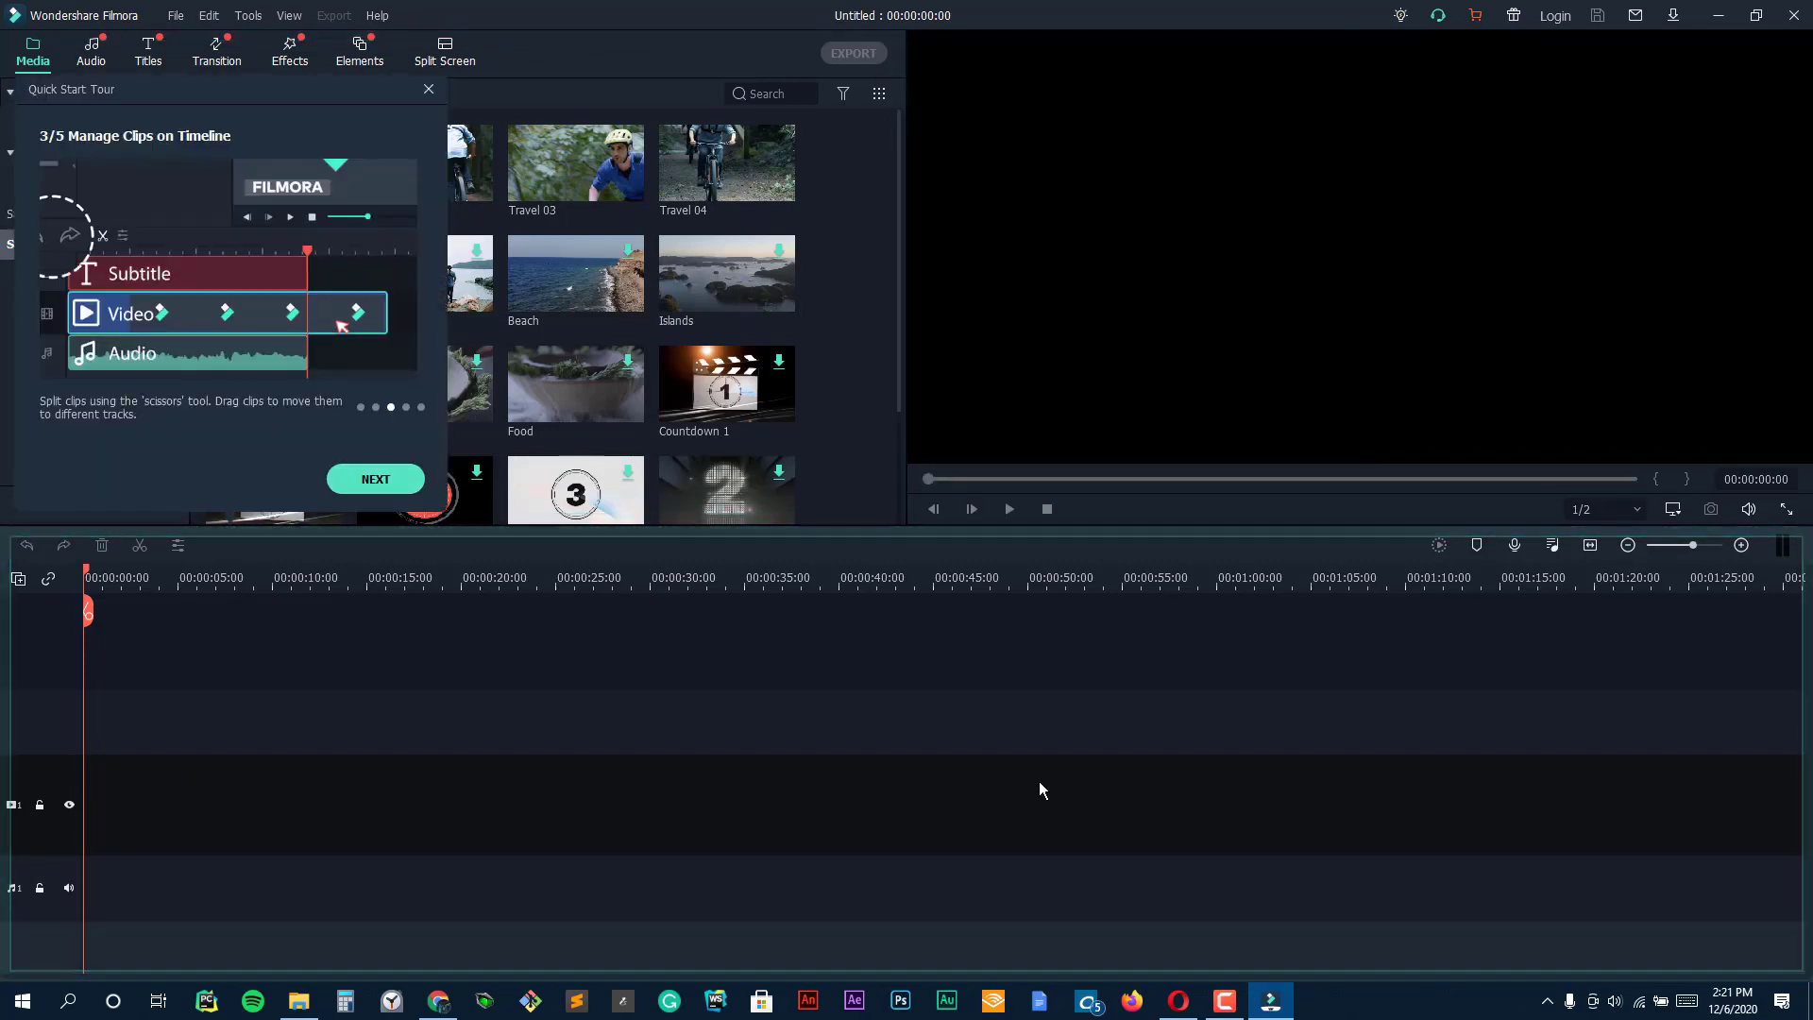
pyautogui.press('Return')
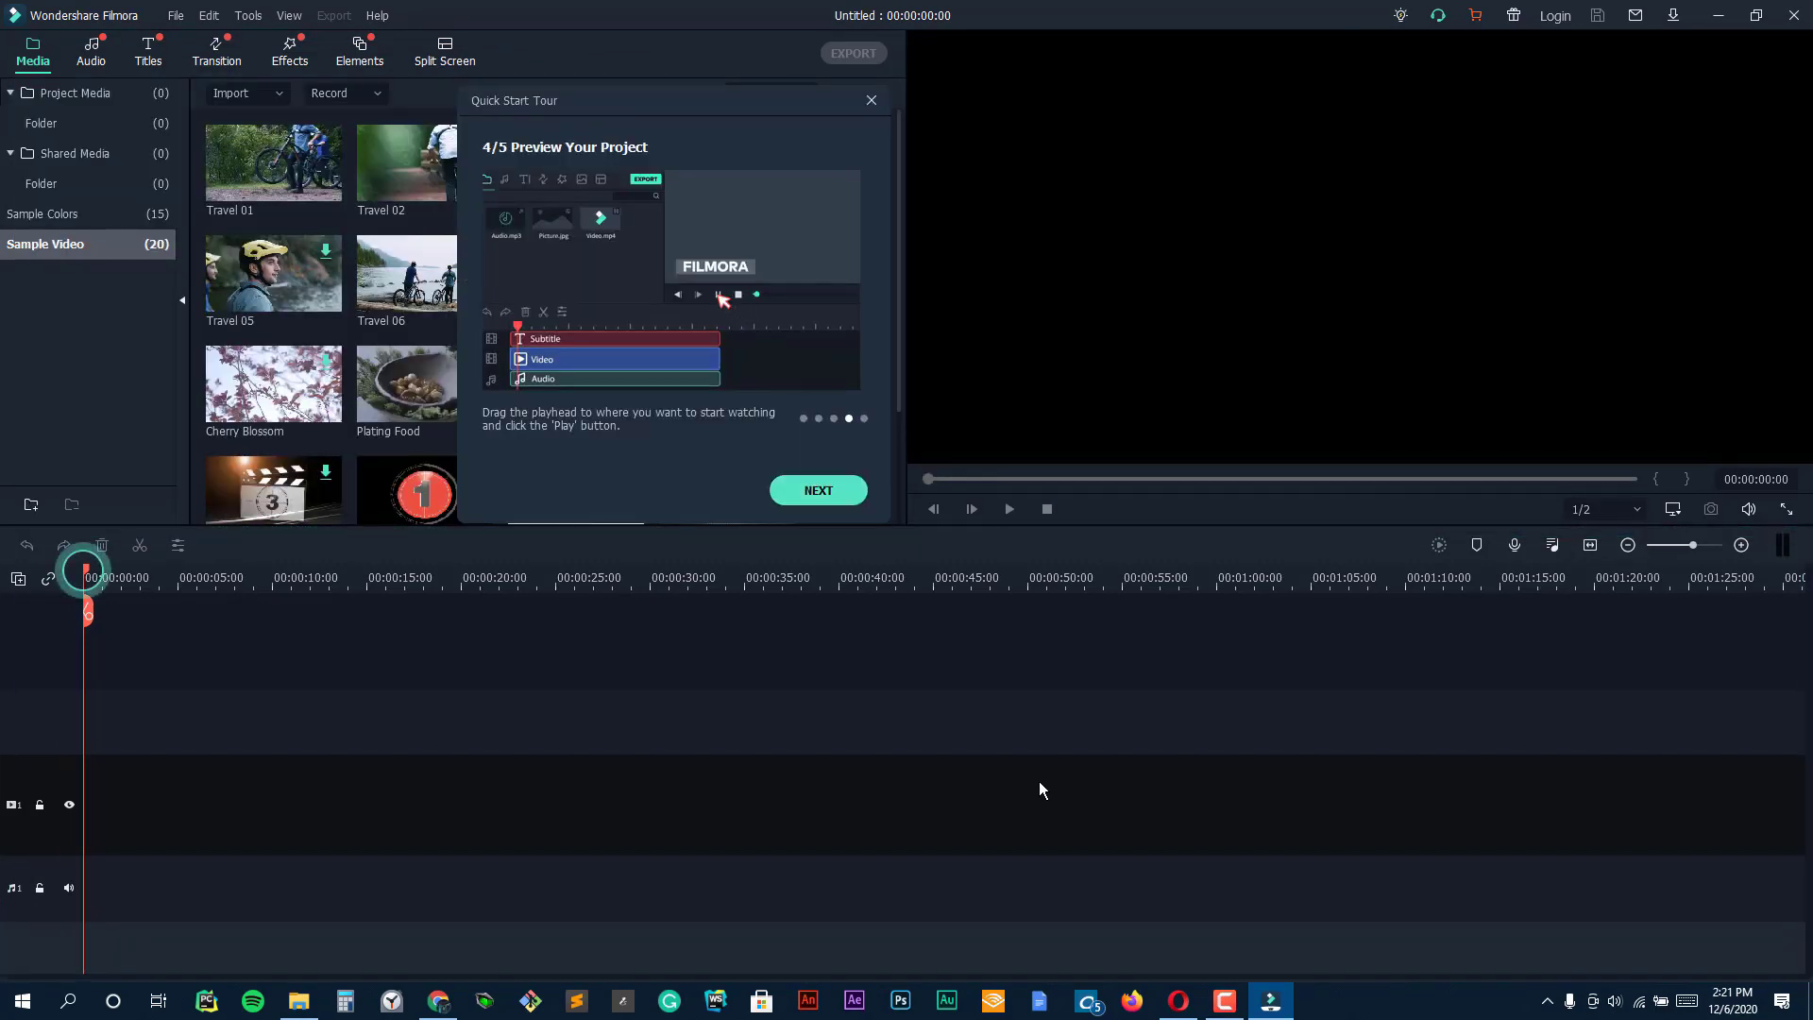
pyautogui.press('Return')
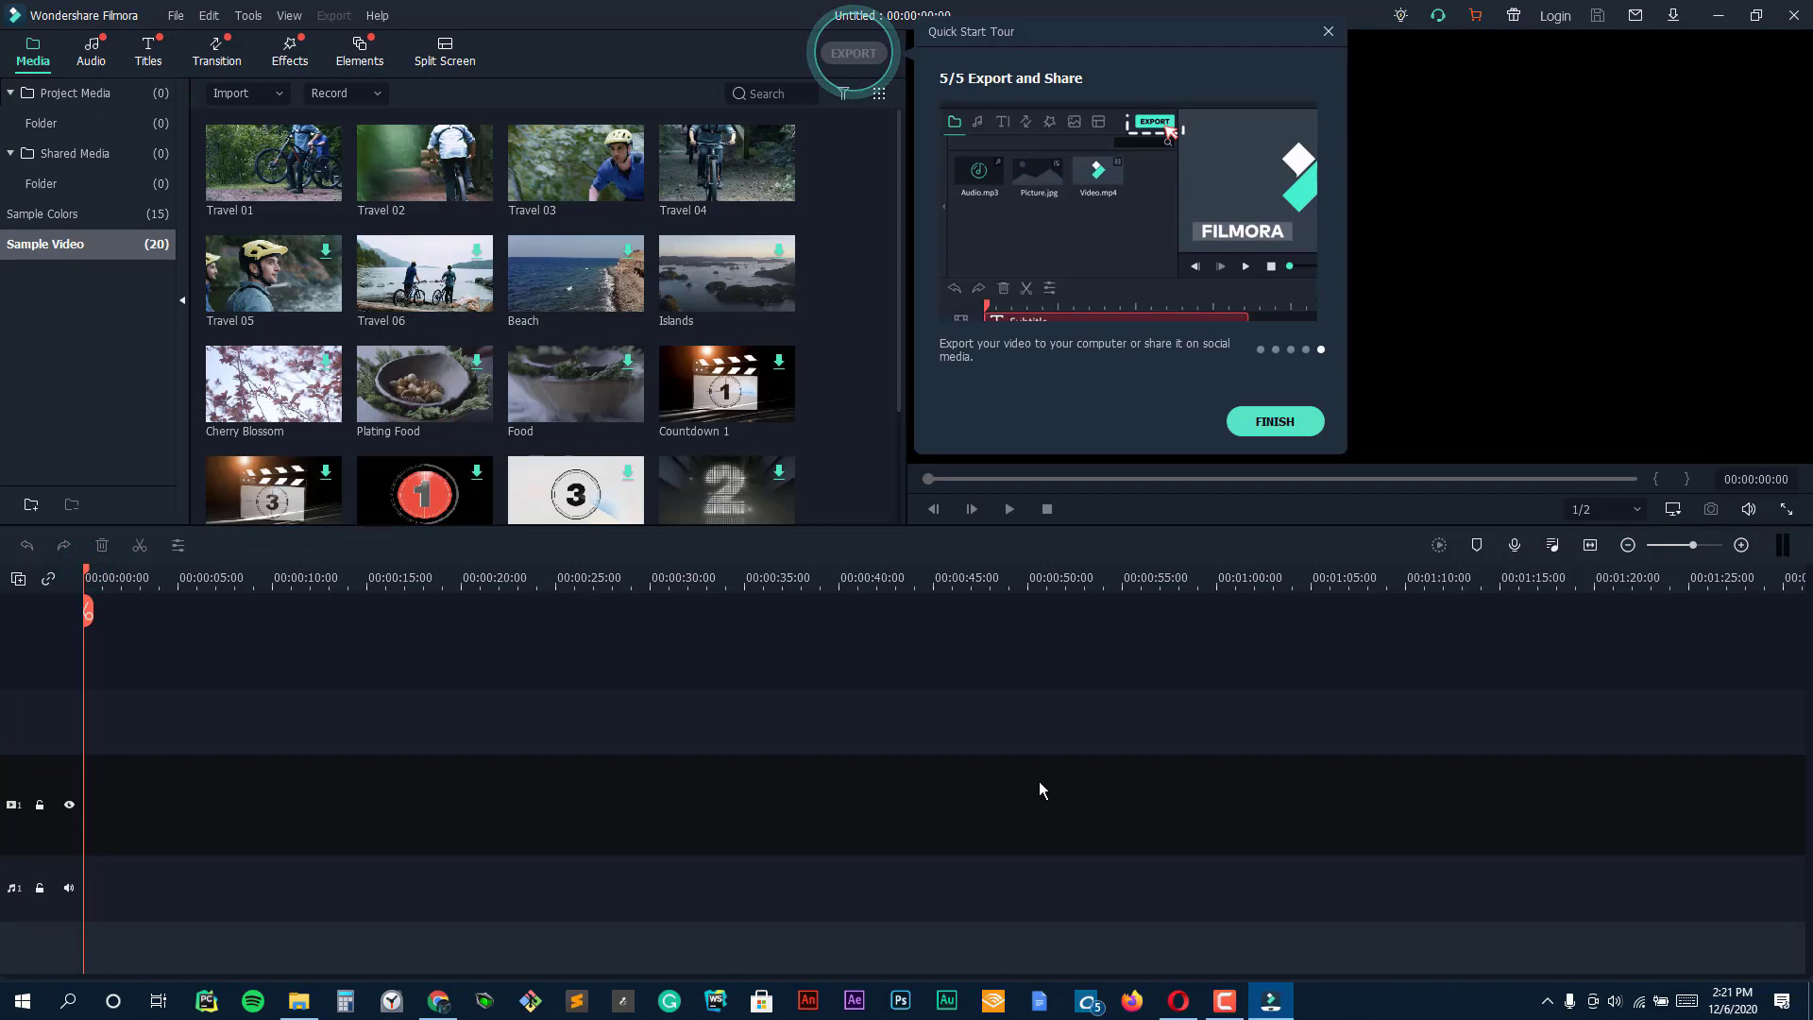
pyautogui.press('Return')
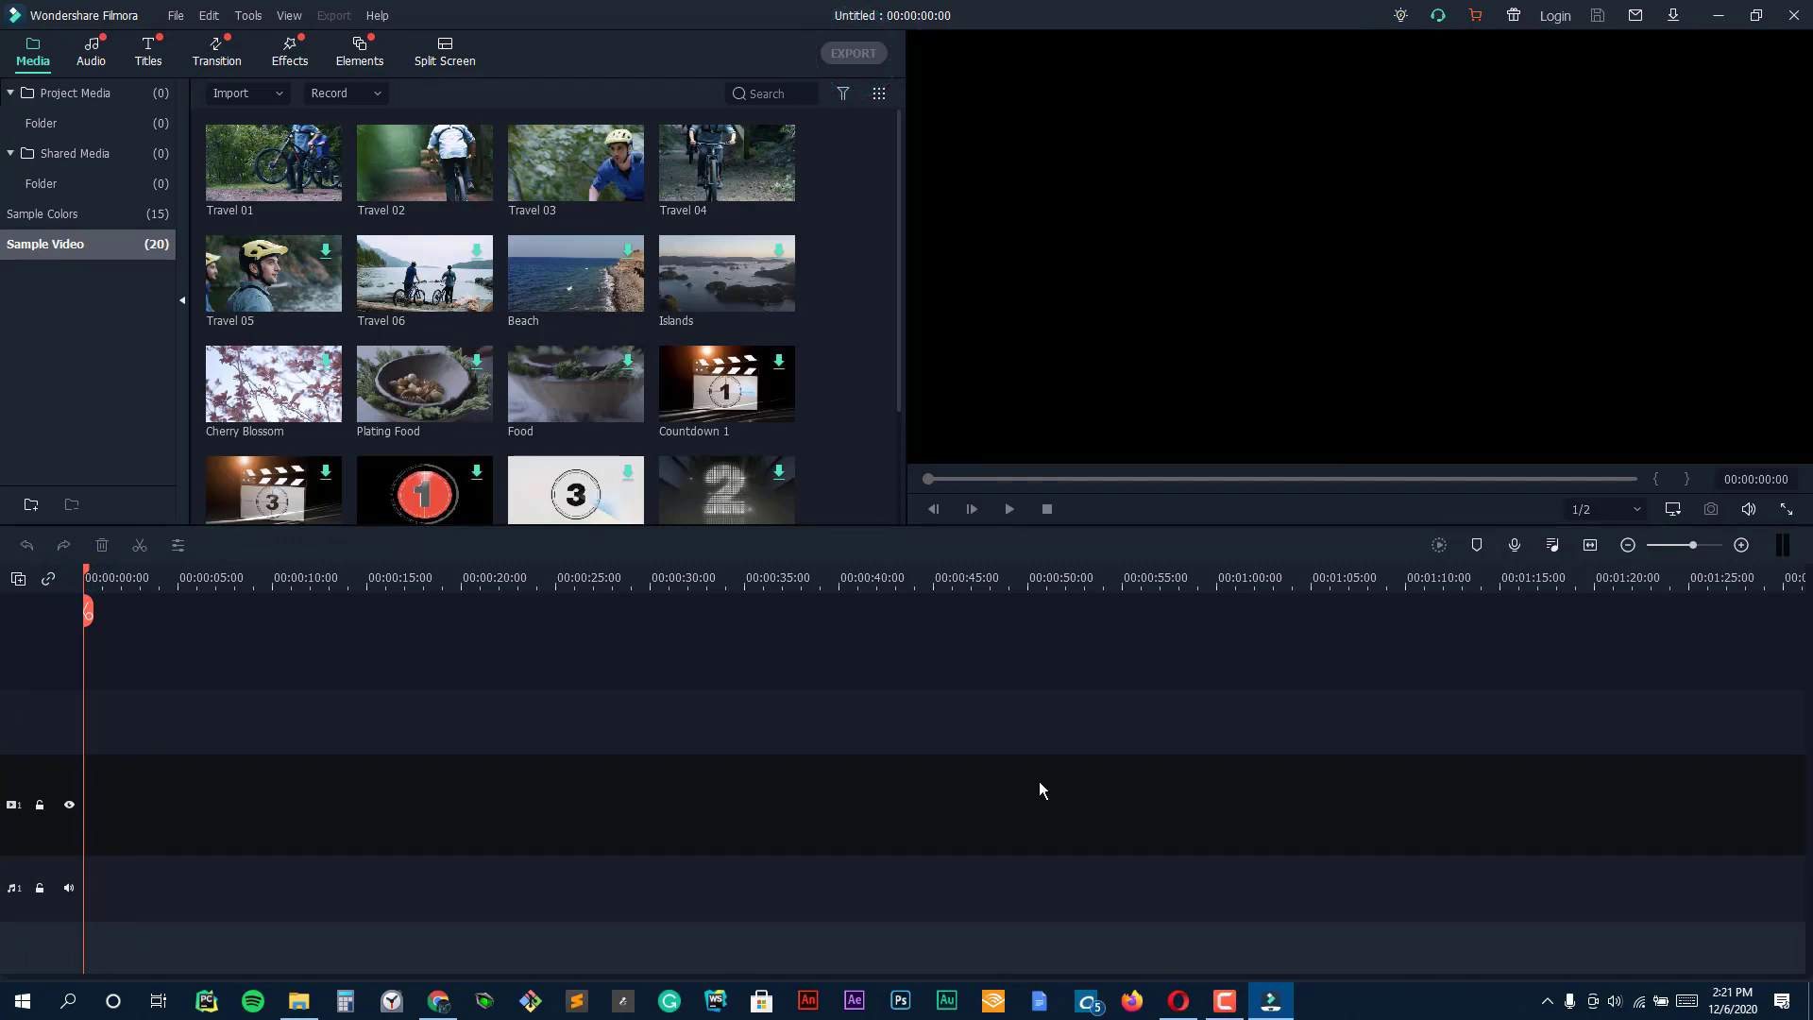
# Dismiss the Message Center, place the Food sample video at the start of the video track and play it.
pyautogui.click(576, 385)
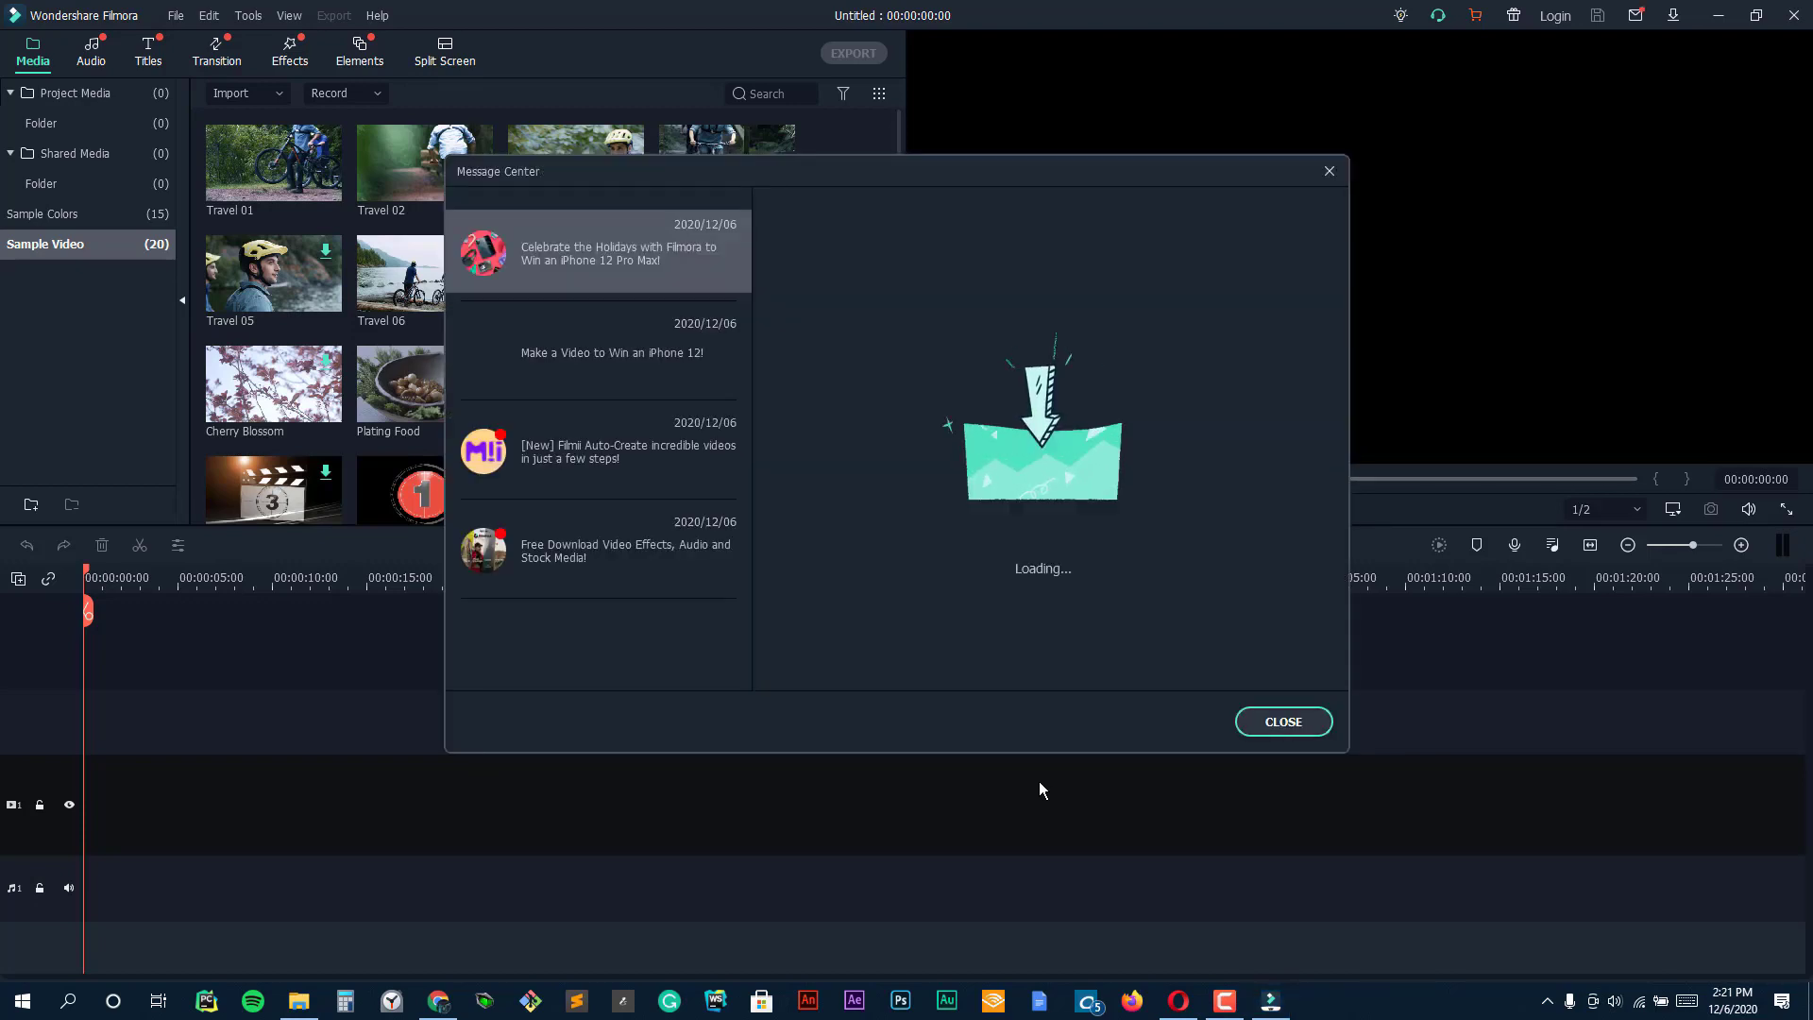
pyautogui.press('Return')
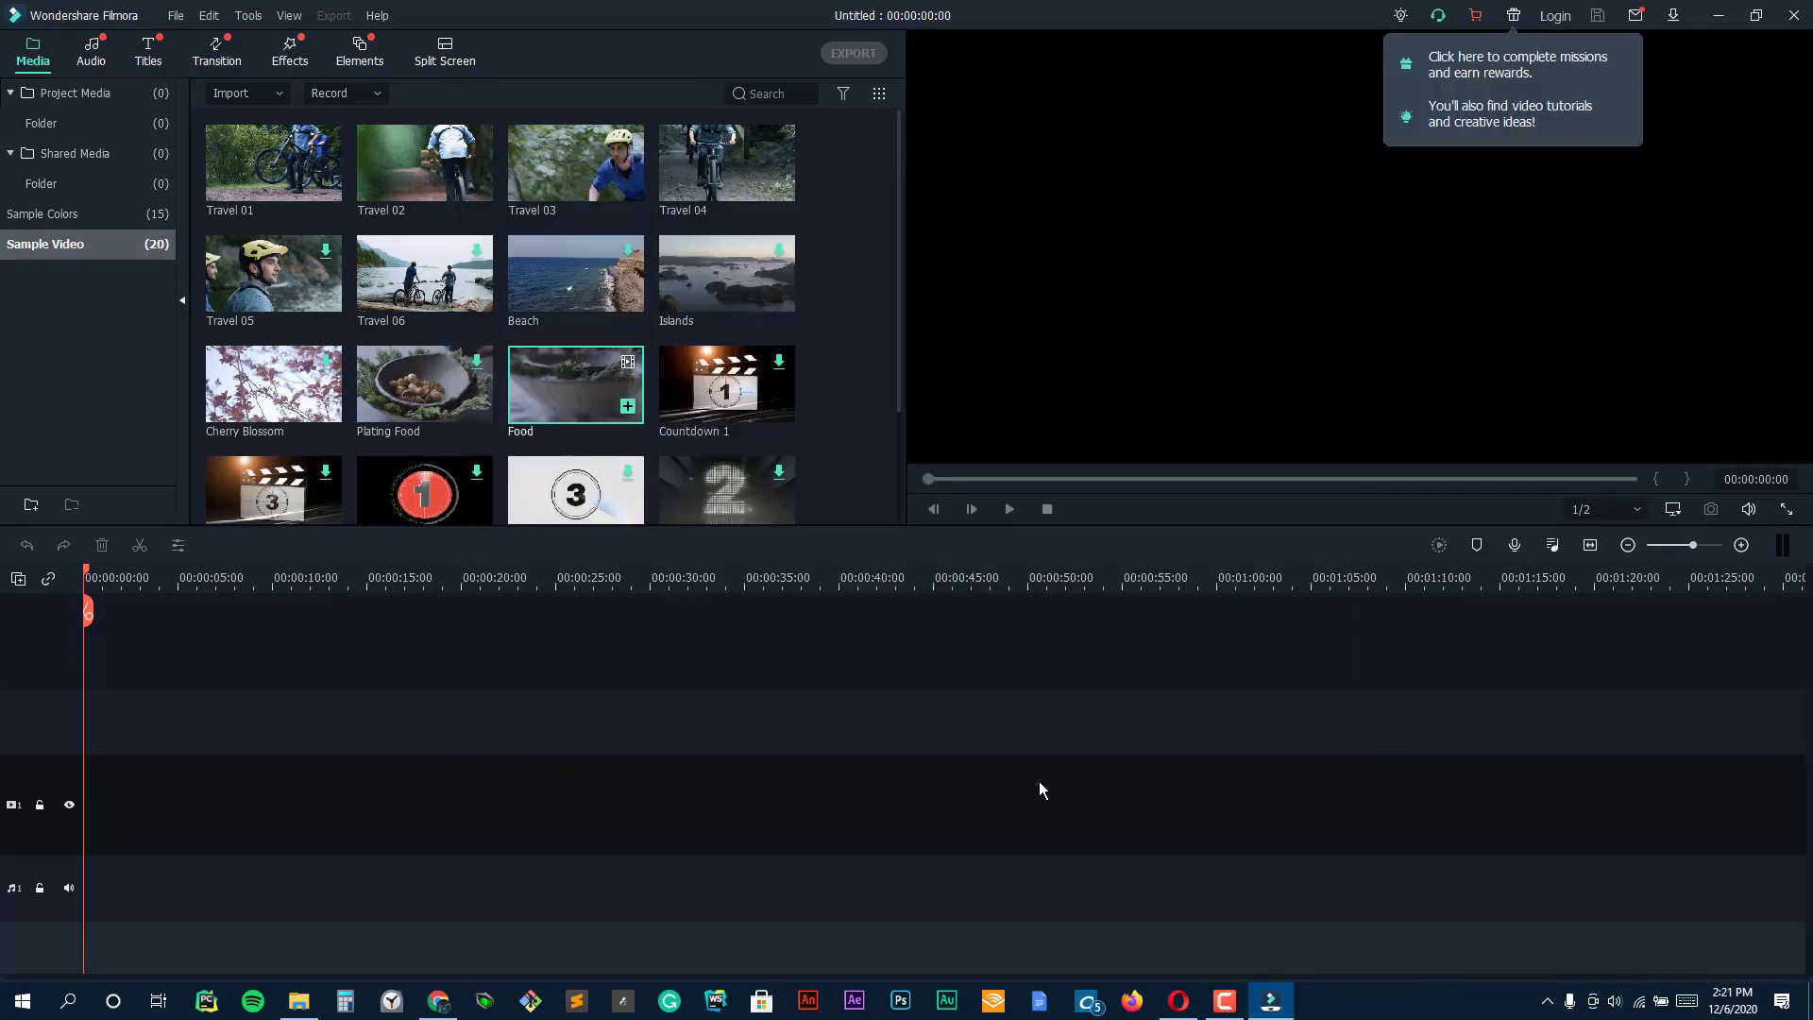
pyautogui.moveTo(576, 385)
pyautogui.mouseDown()
pyautogui.moveTo(161, 804)
pyautogui.moveTo(130, 805)
pyautogui.mouseUp()
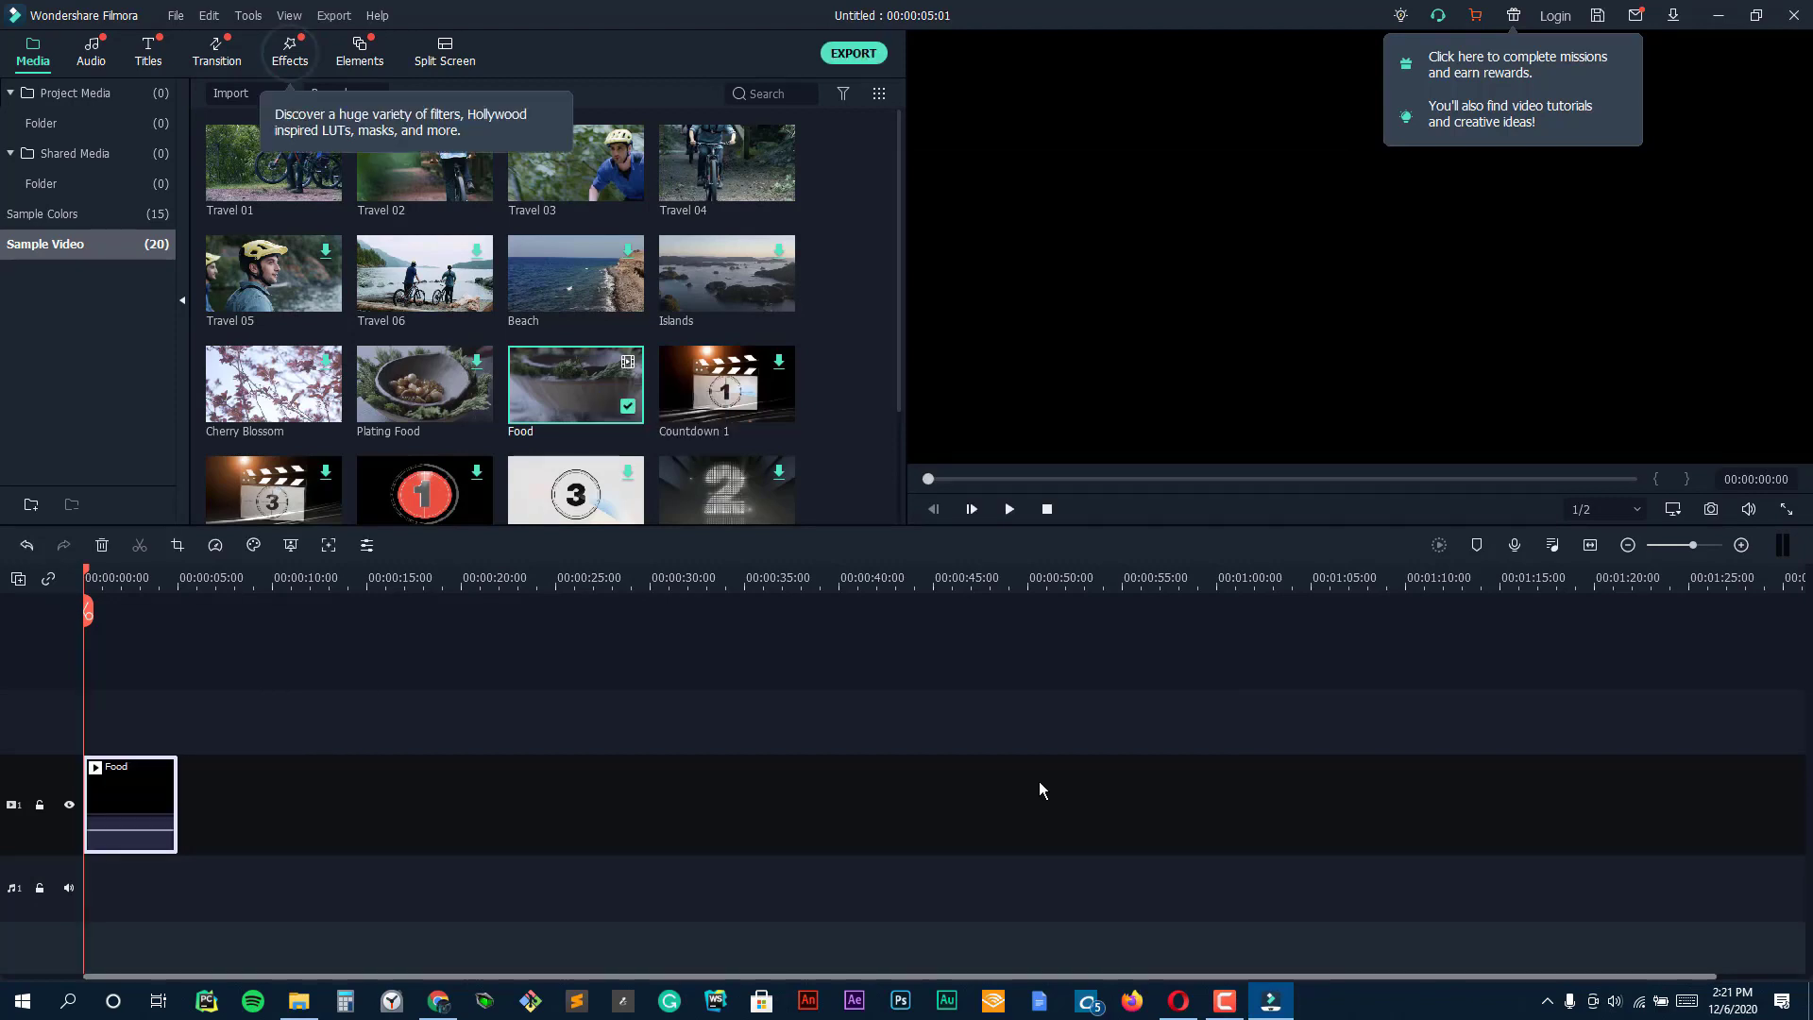
pyautogui.press('space')
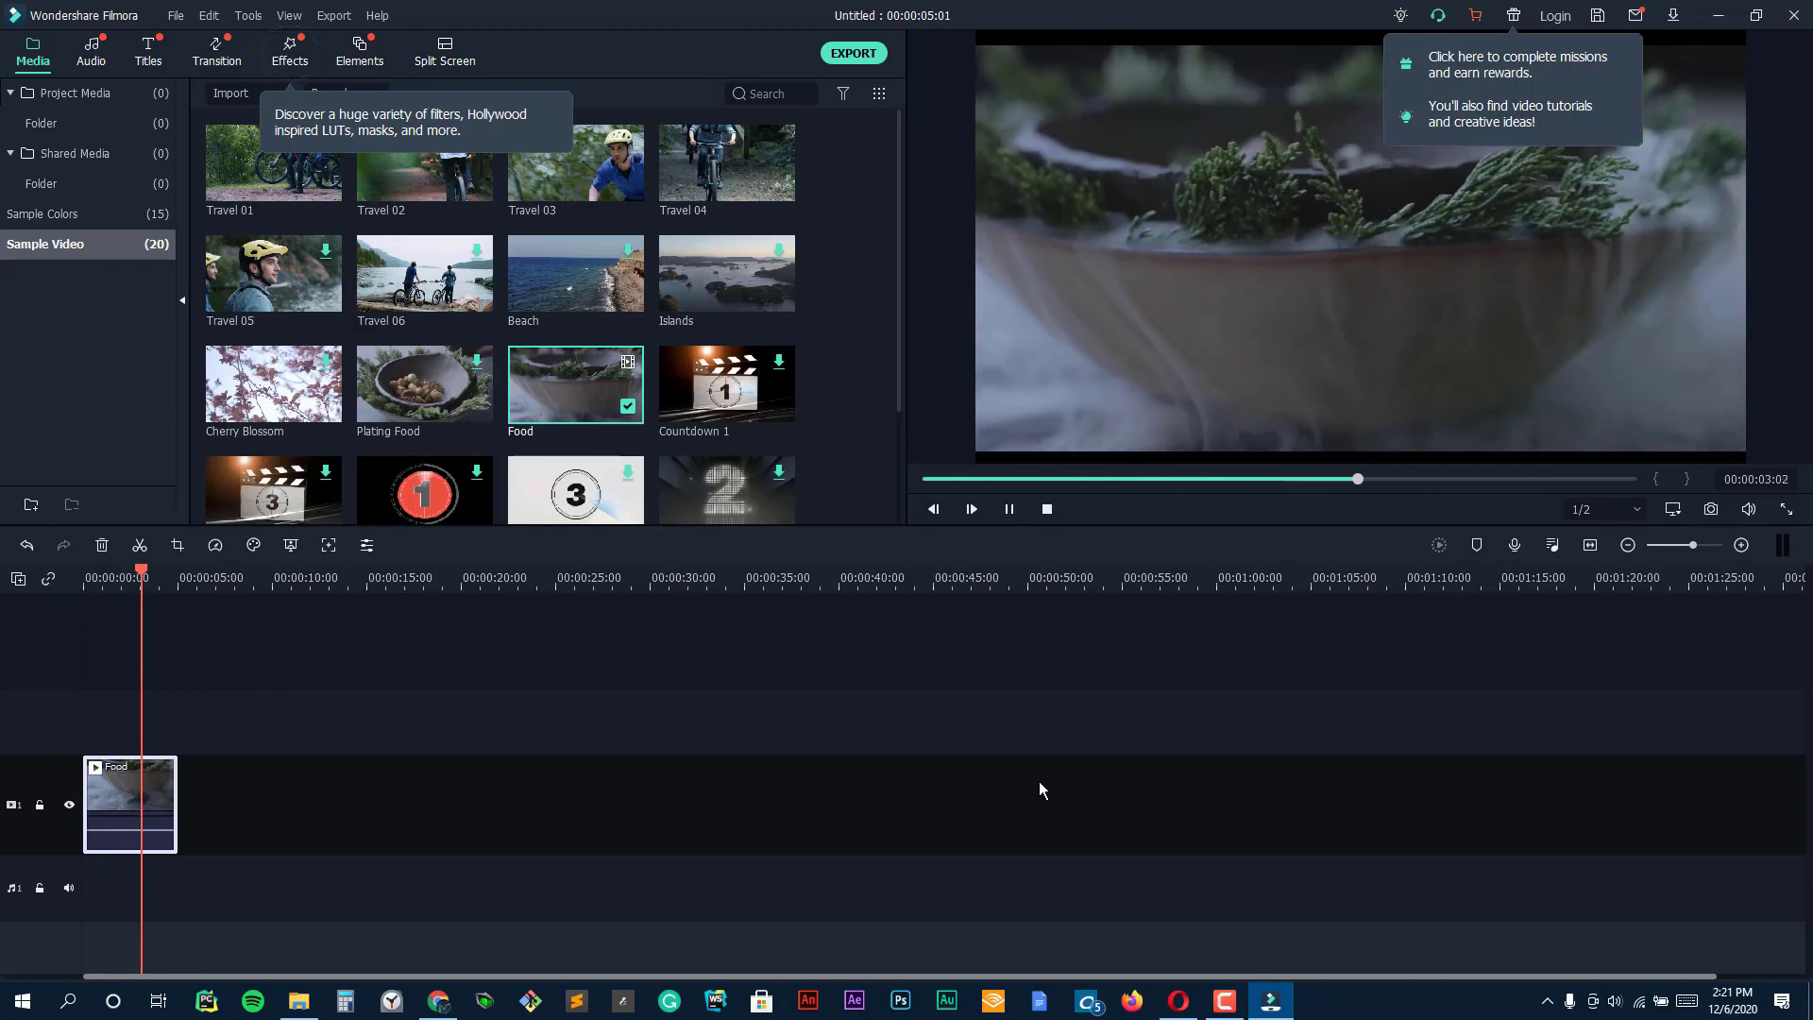
# Add the Countdown 8 sample video after Food and insert Travel 01 near the end of the countdown clip.
pyautogui.moveTo(576, 453)
pyautogui.mouseDown()
pyautogui.moveTo(487, 720)
pyautogui.moveTo(225, 805)
pyautogui.mouseUp()
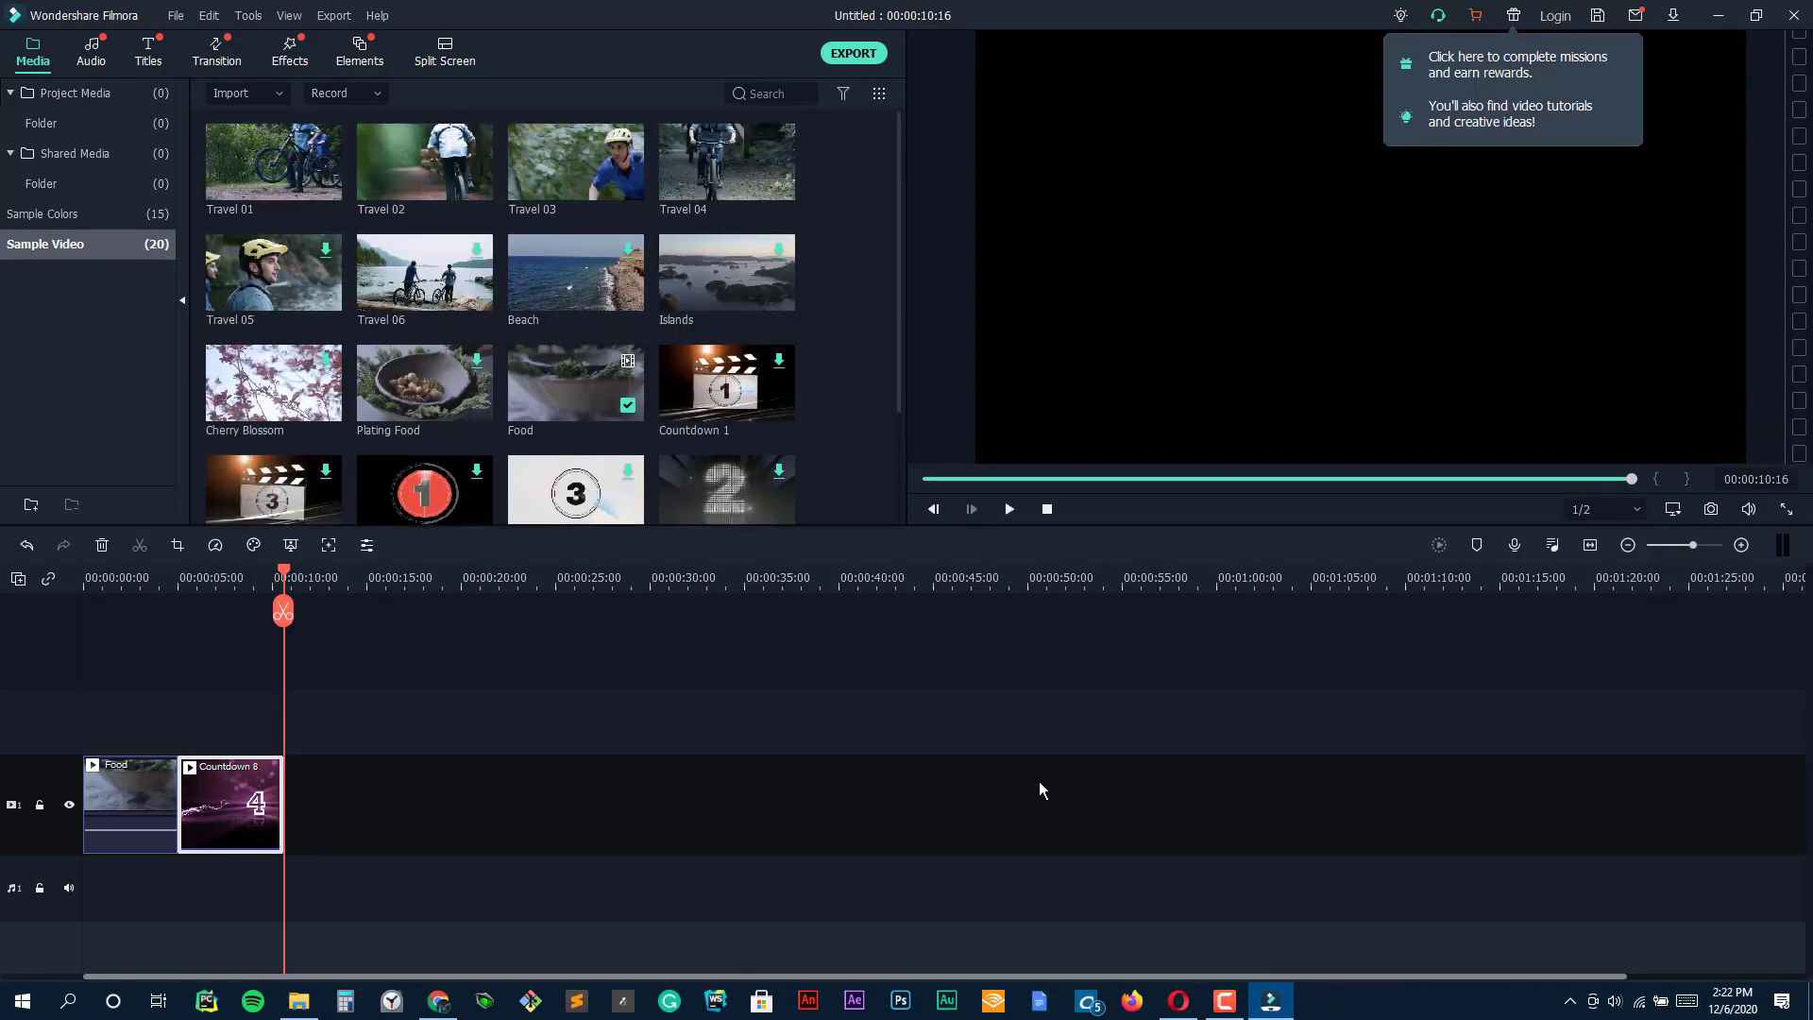
pyautogui.moveTo(274, 162)
pyautogui.mouseDown()
pyautogui.moveTo(371, 722)
pyautogui.moveTo(274, 803)
pyautogui.mouseUp()
pyautogui.press('space')
pyautogui.press('space')
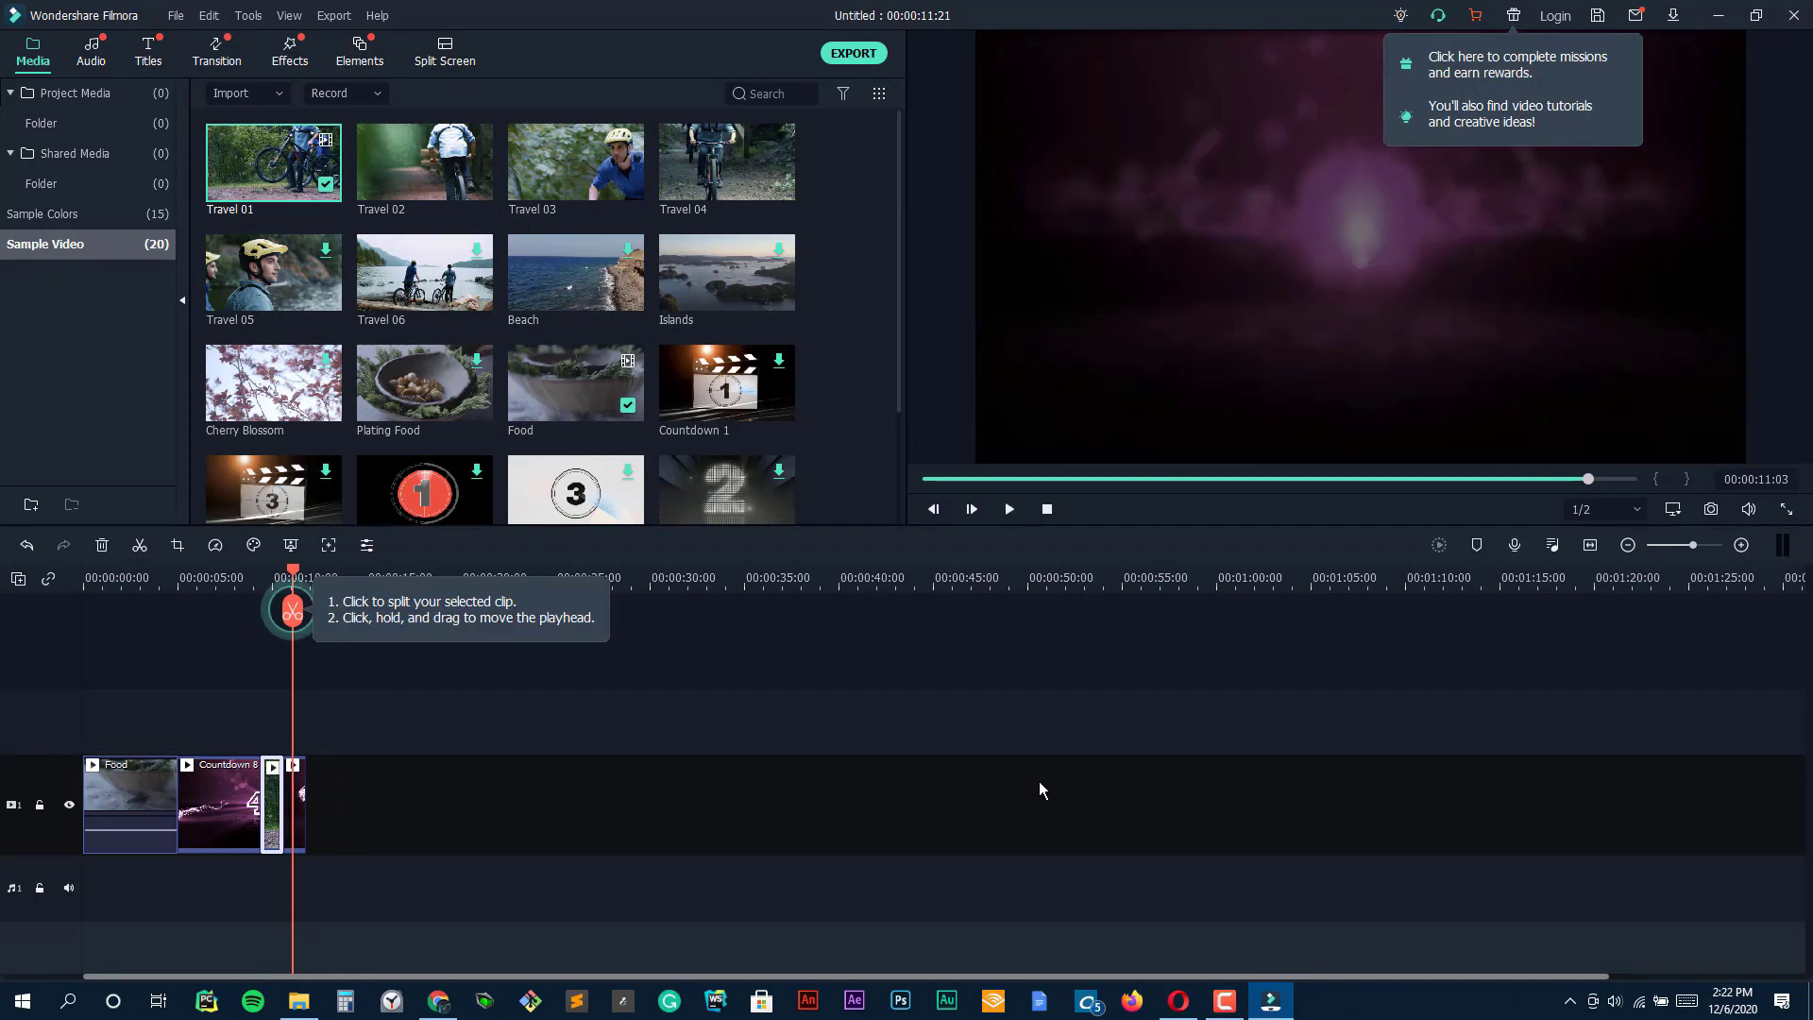
# Move the Travel 01 clip out of the countdown to a spot shortly after its last piece and play the result.
pyautogui.click(249, 578)
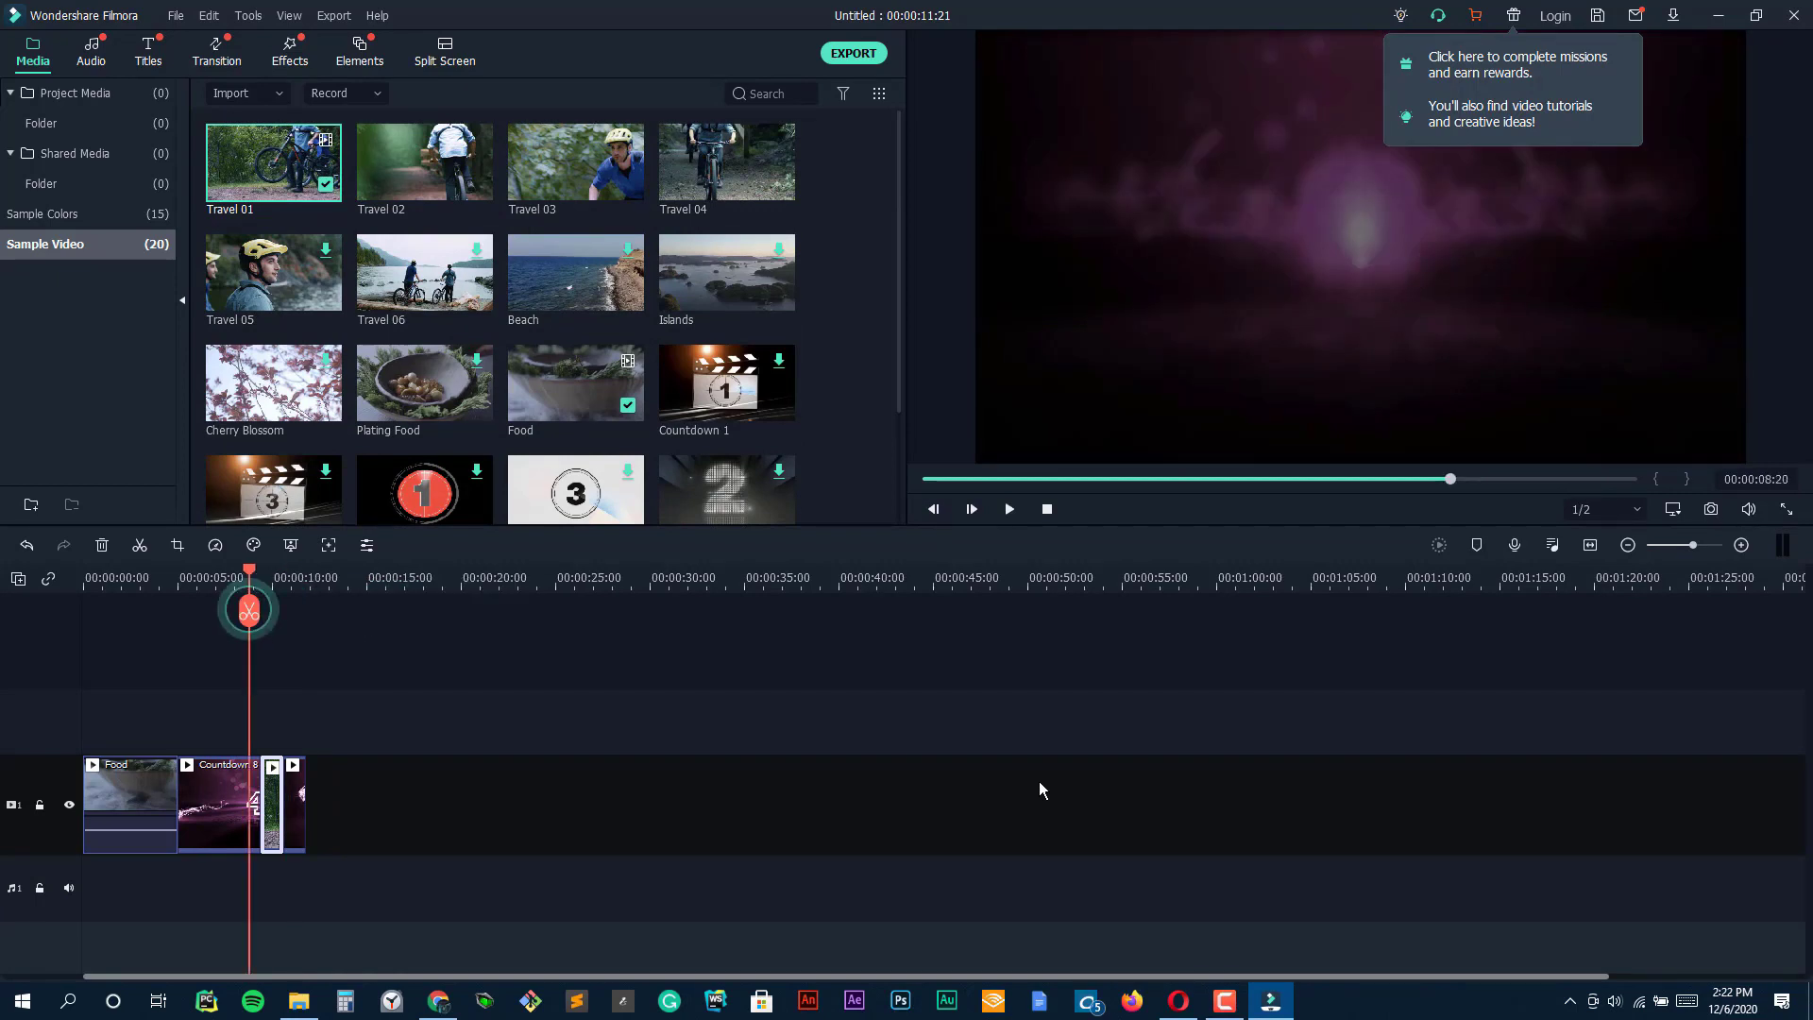
pyautogui.moveTo(272, 803); pyautogui.dragTo(340, 803)
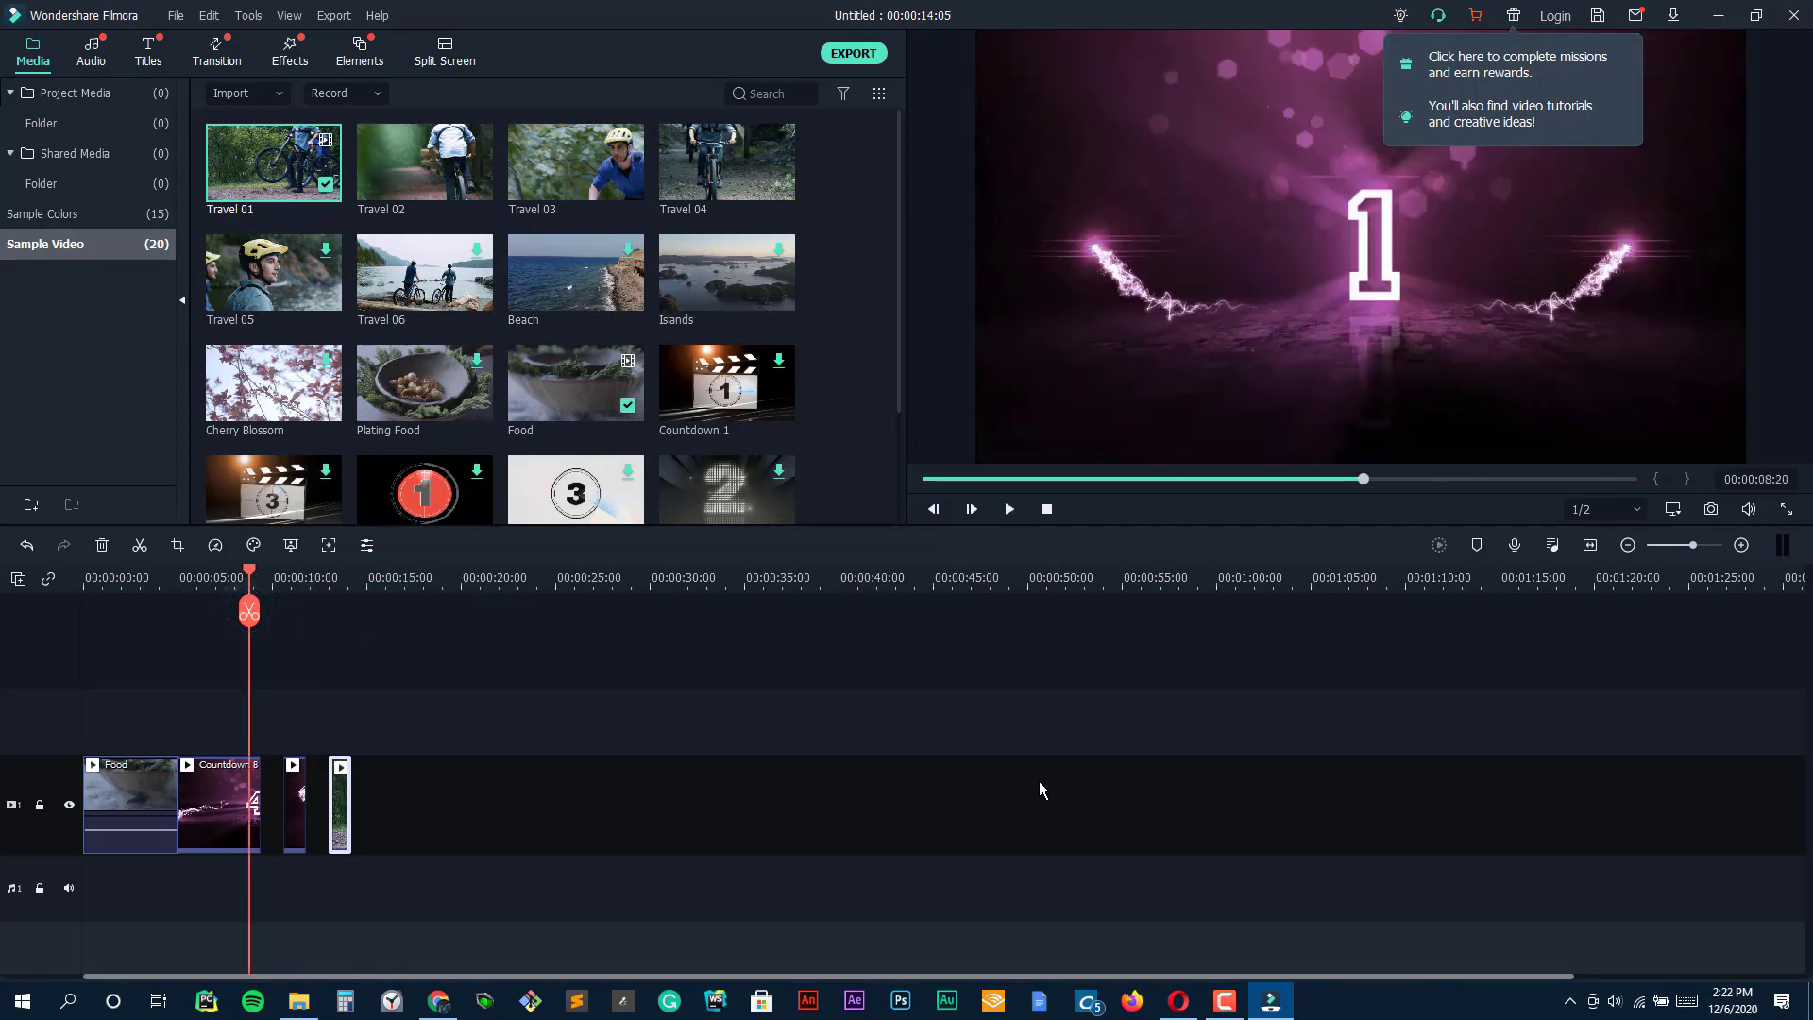
pyautogui.press('space')
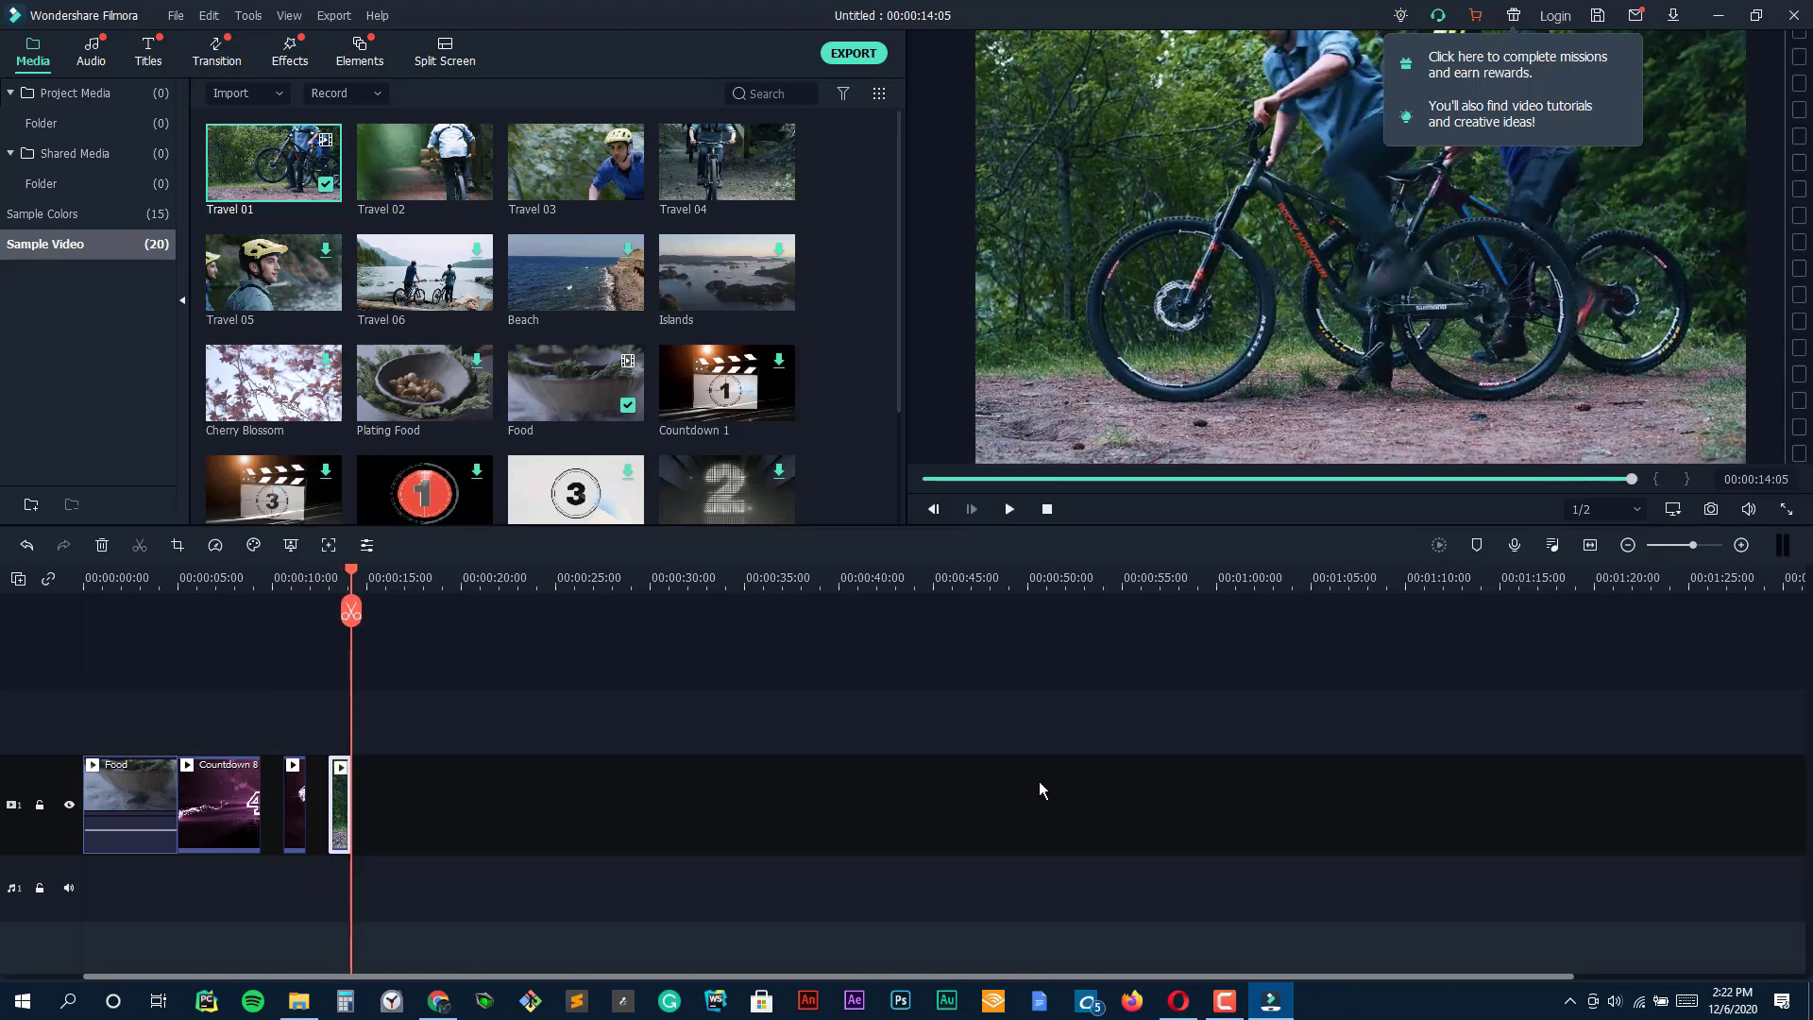
# Add the Beach sample video directly after Travel 01, open its video editing settings and play the clip.
pyautogui.moveTo(576, 274)
pyautogui.mouseDown()
pyautogui.moveTo(395, 803)
pyautogui.moveTo(355, 803)
pyautogui.mouseUp()
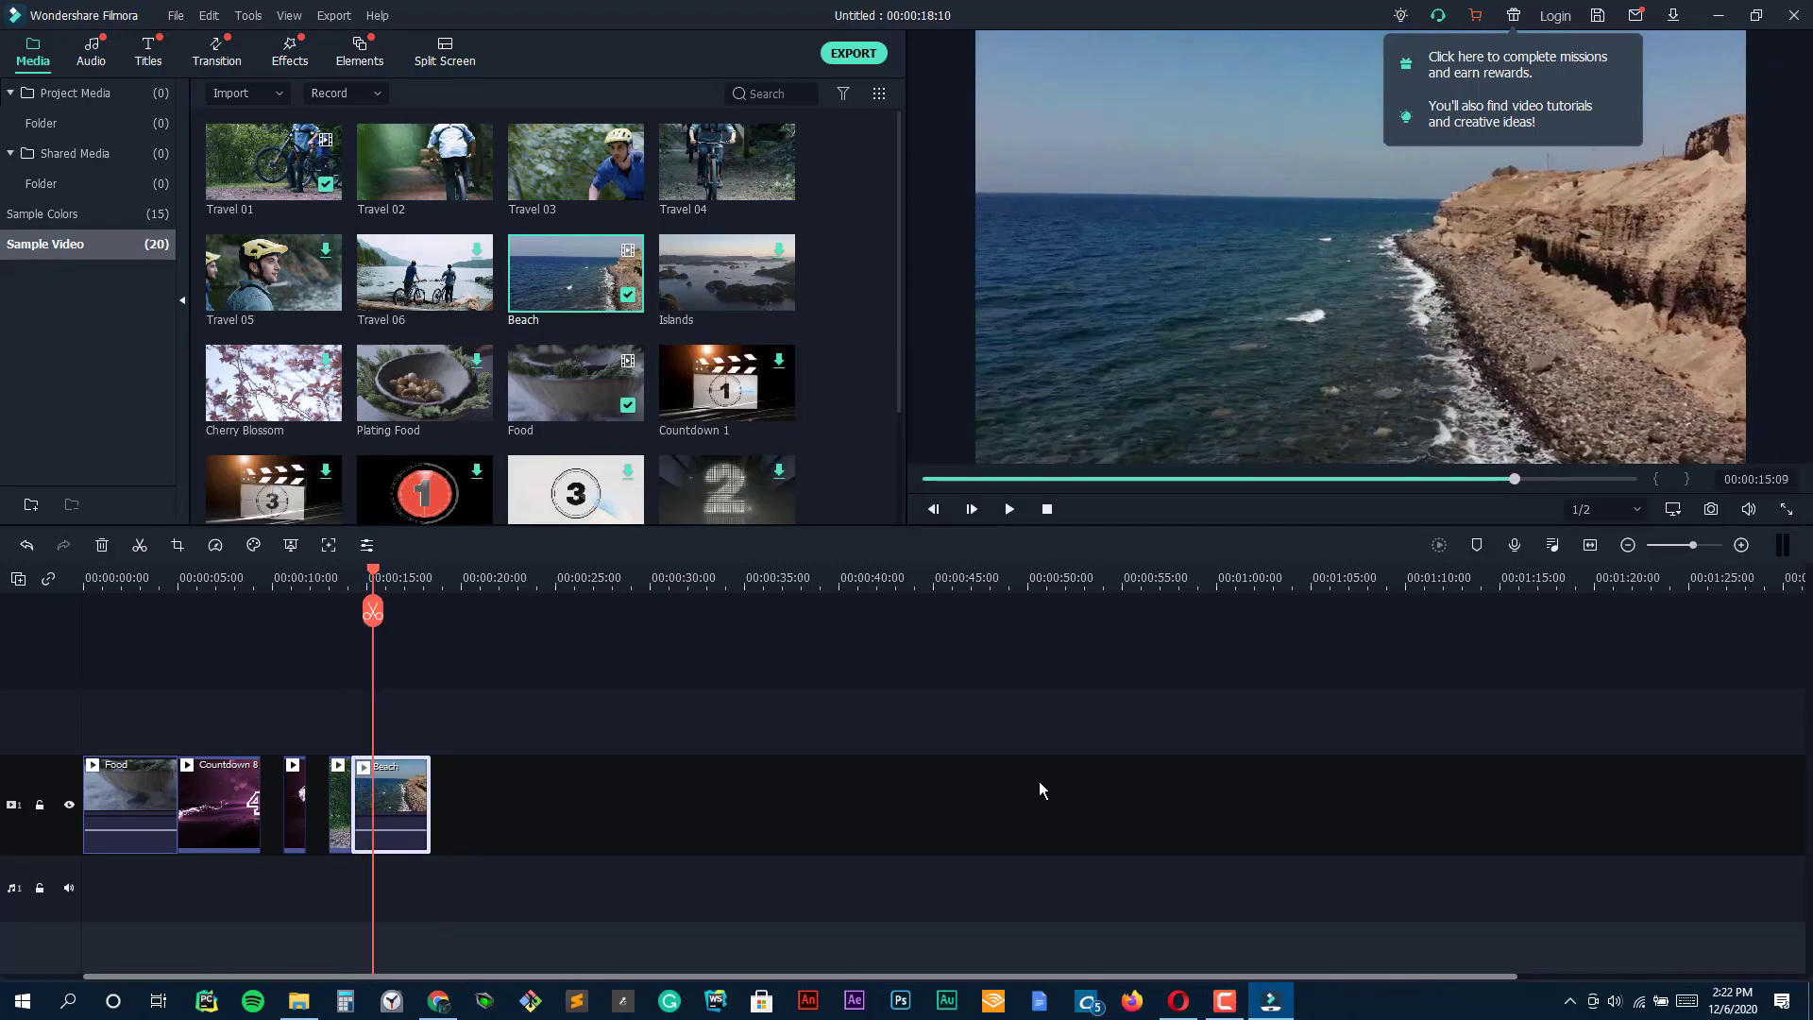
pyautogui.hotkey('alt', 'e')
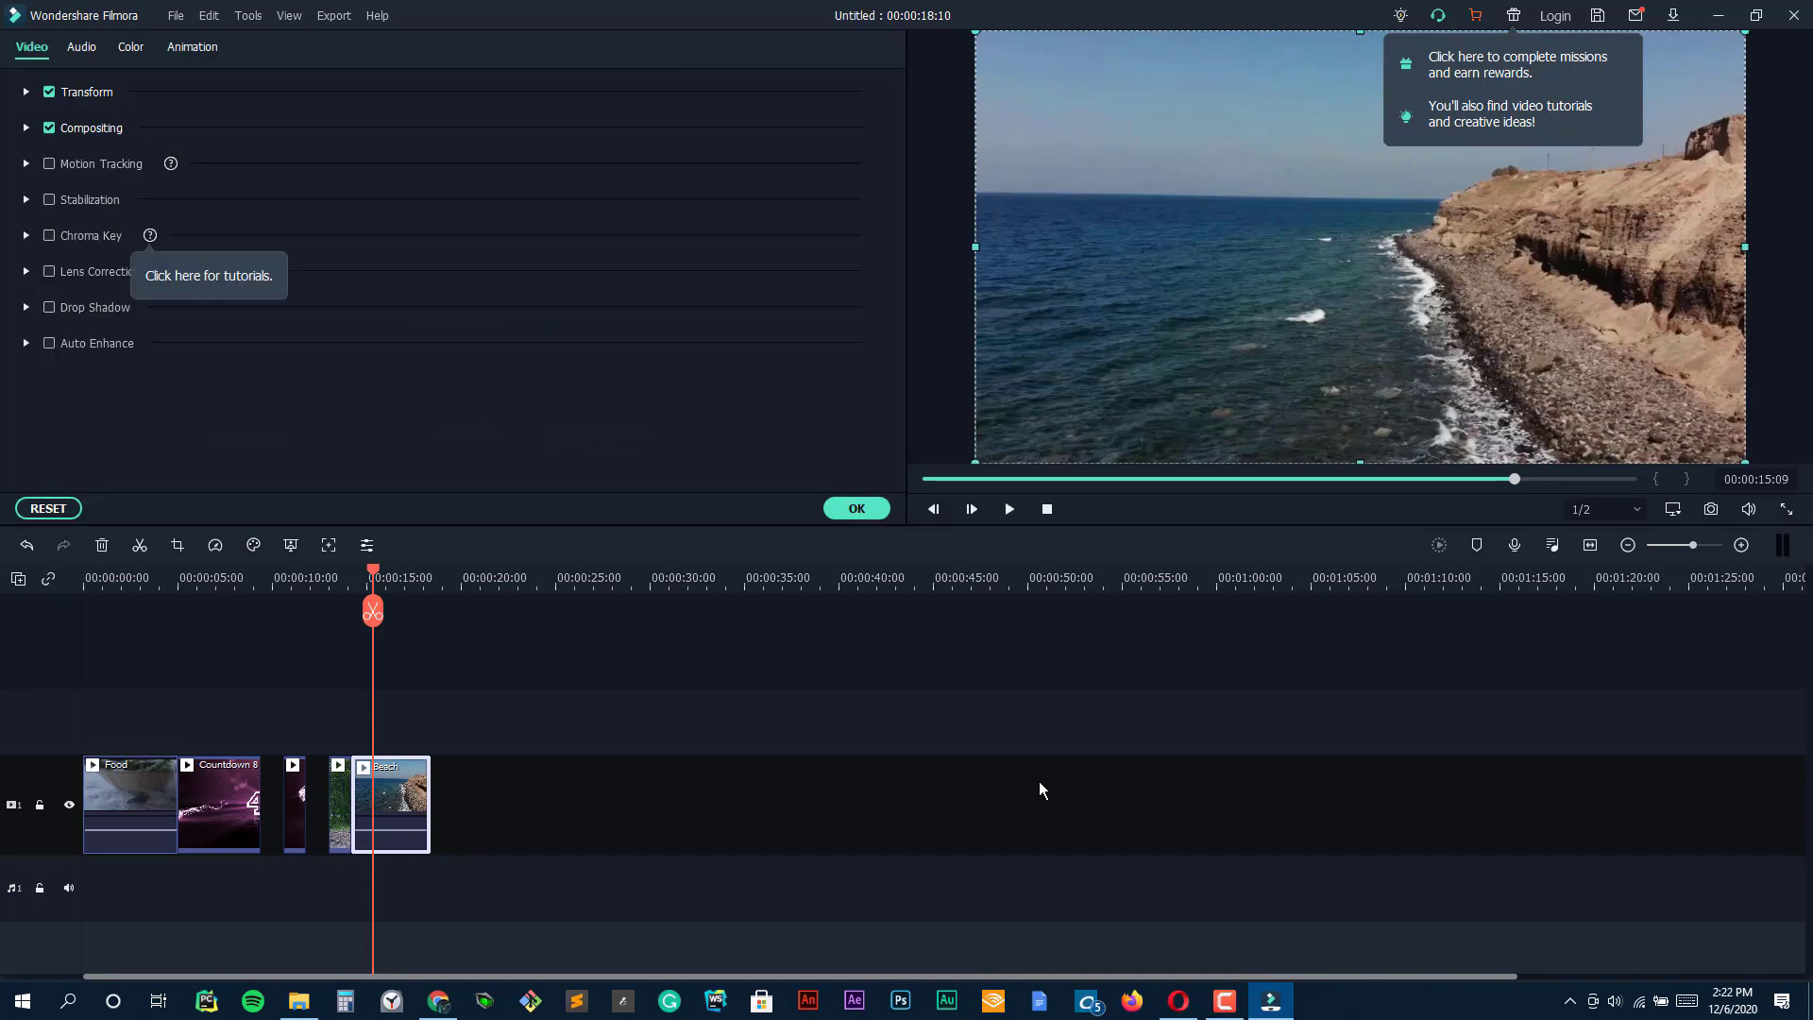
pyautogui.press('space')
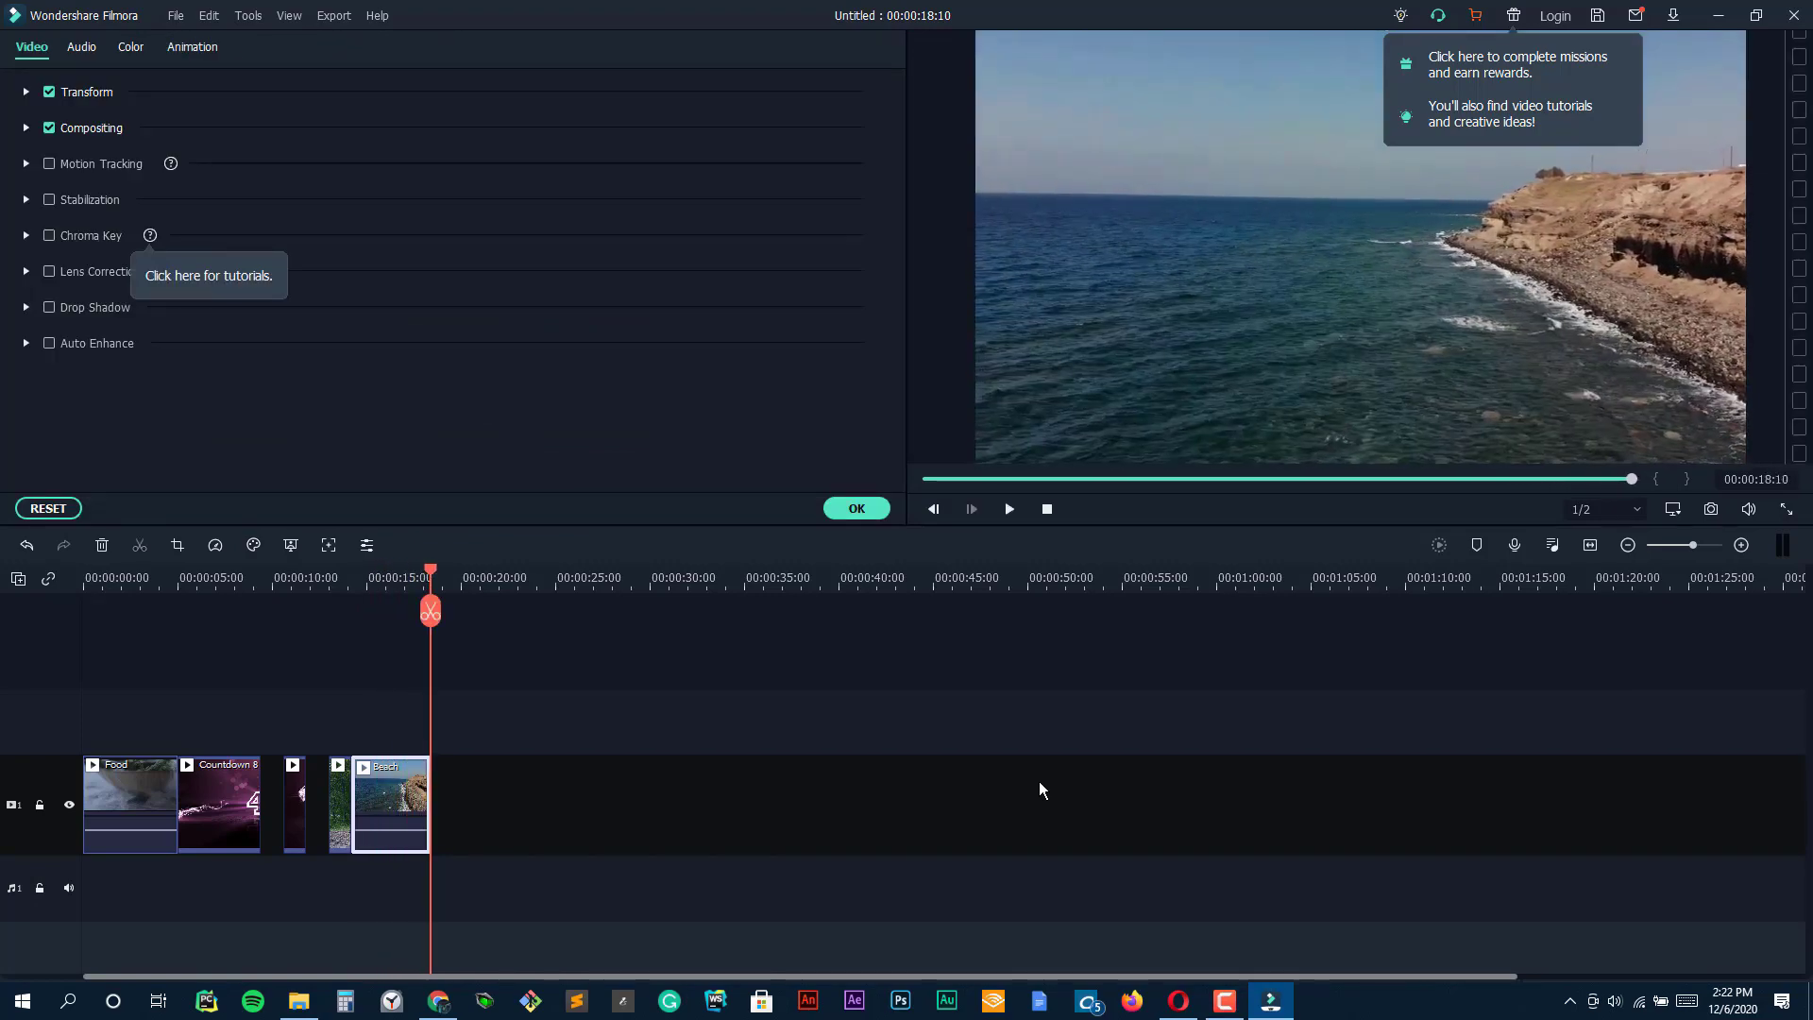
# Look through the Beach clip's audio settings and its preset animations.
pyautogui.click(1039, 782)
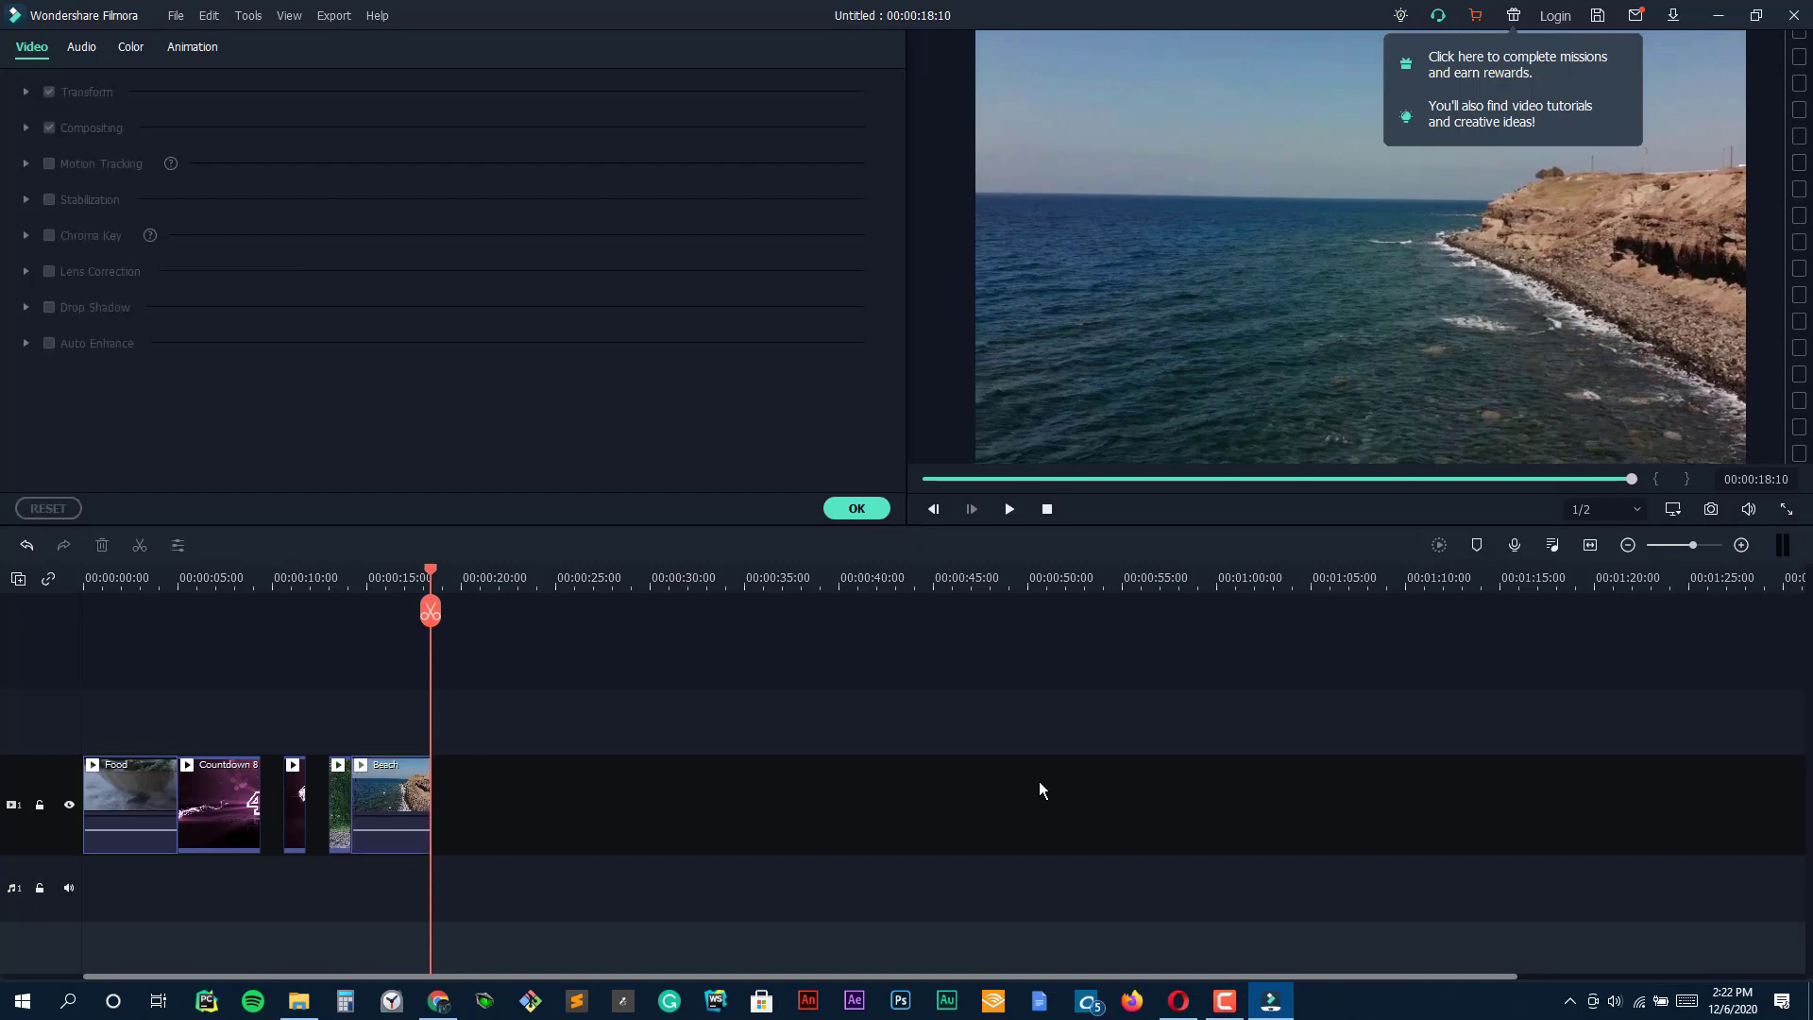
pyautogui.hotkey('ctrl', 'z')
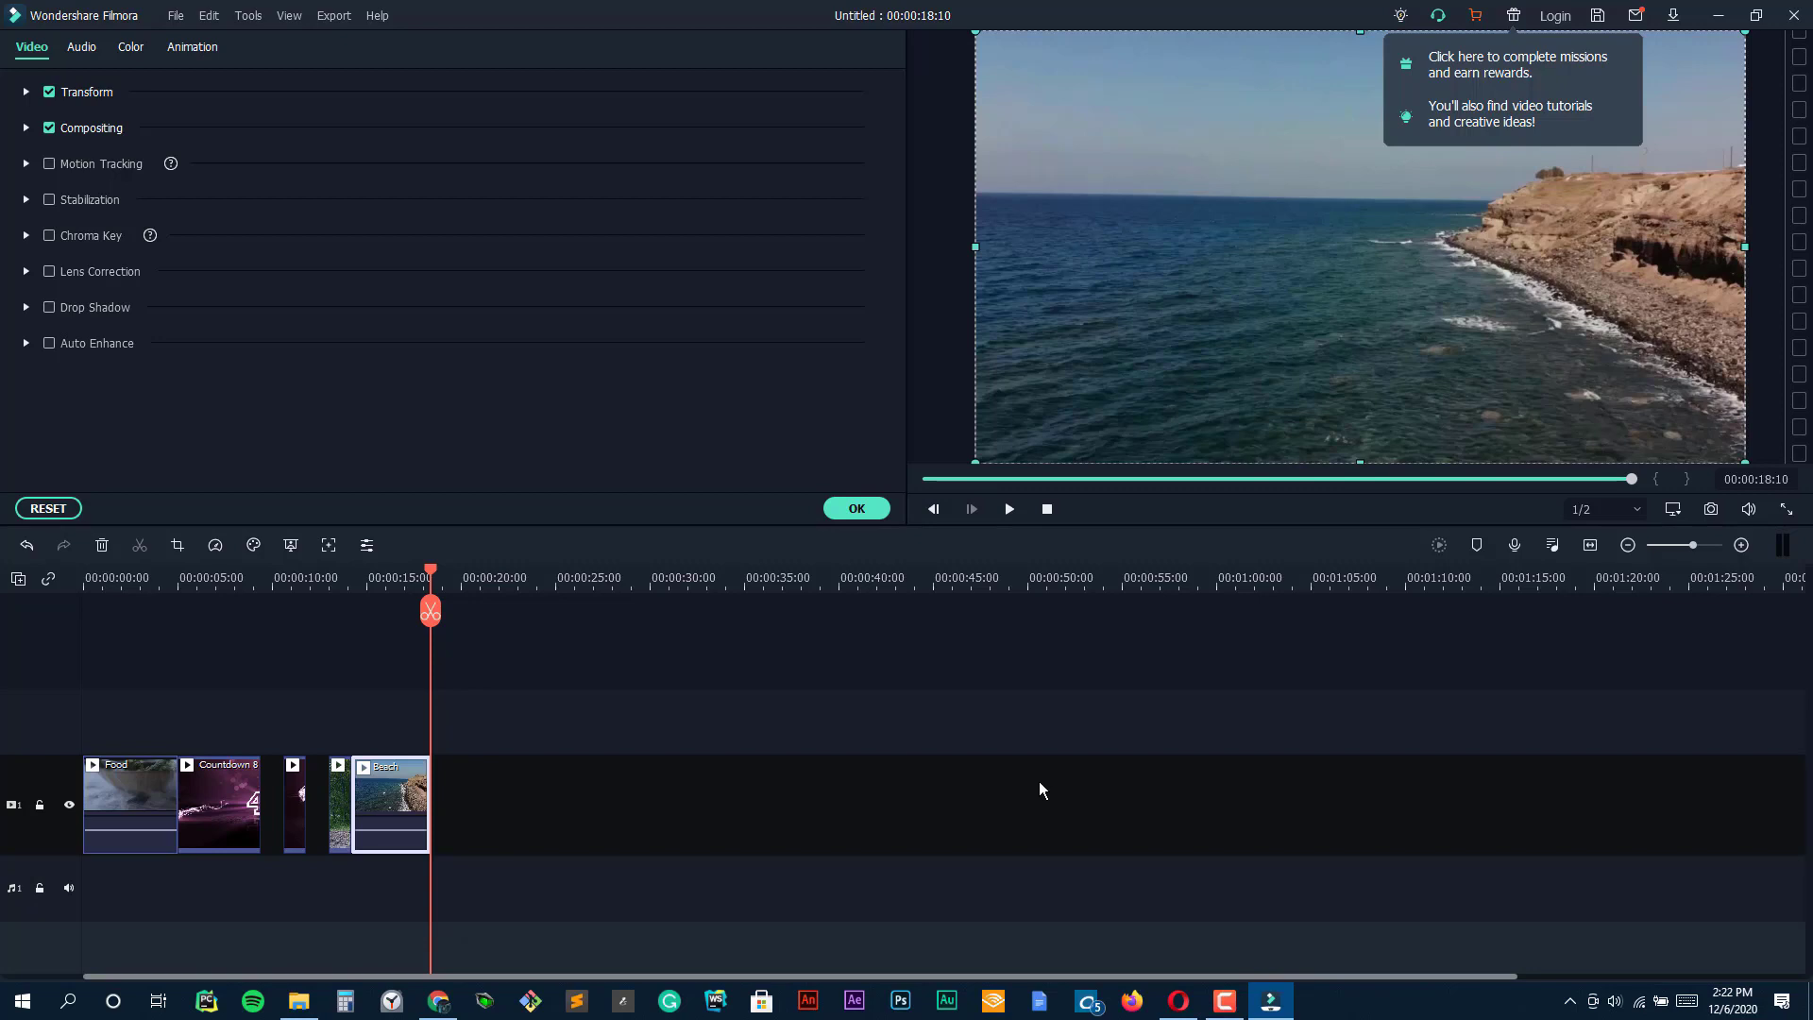
pyautogui.hotkey('ctrl', 'u')
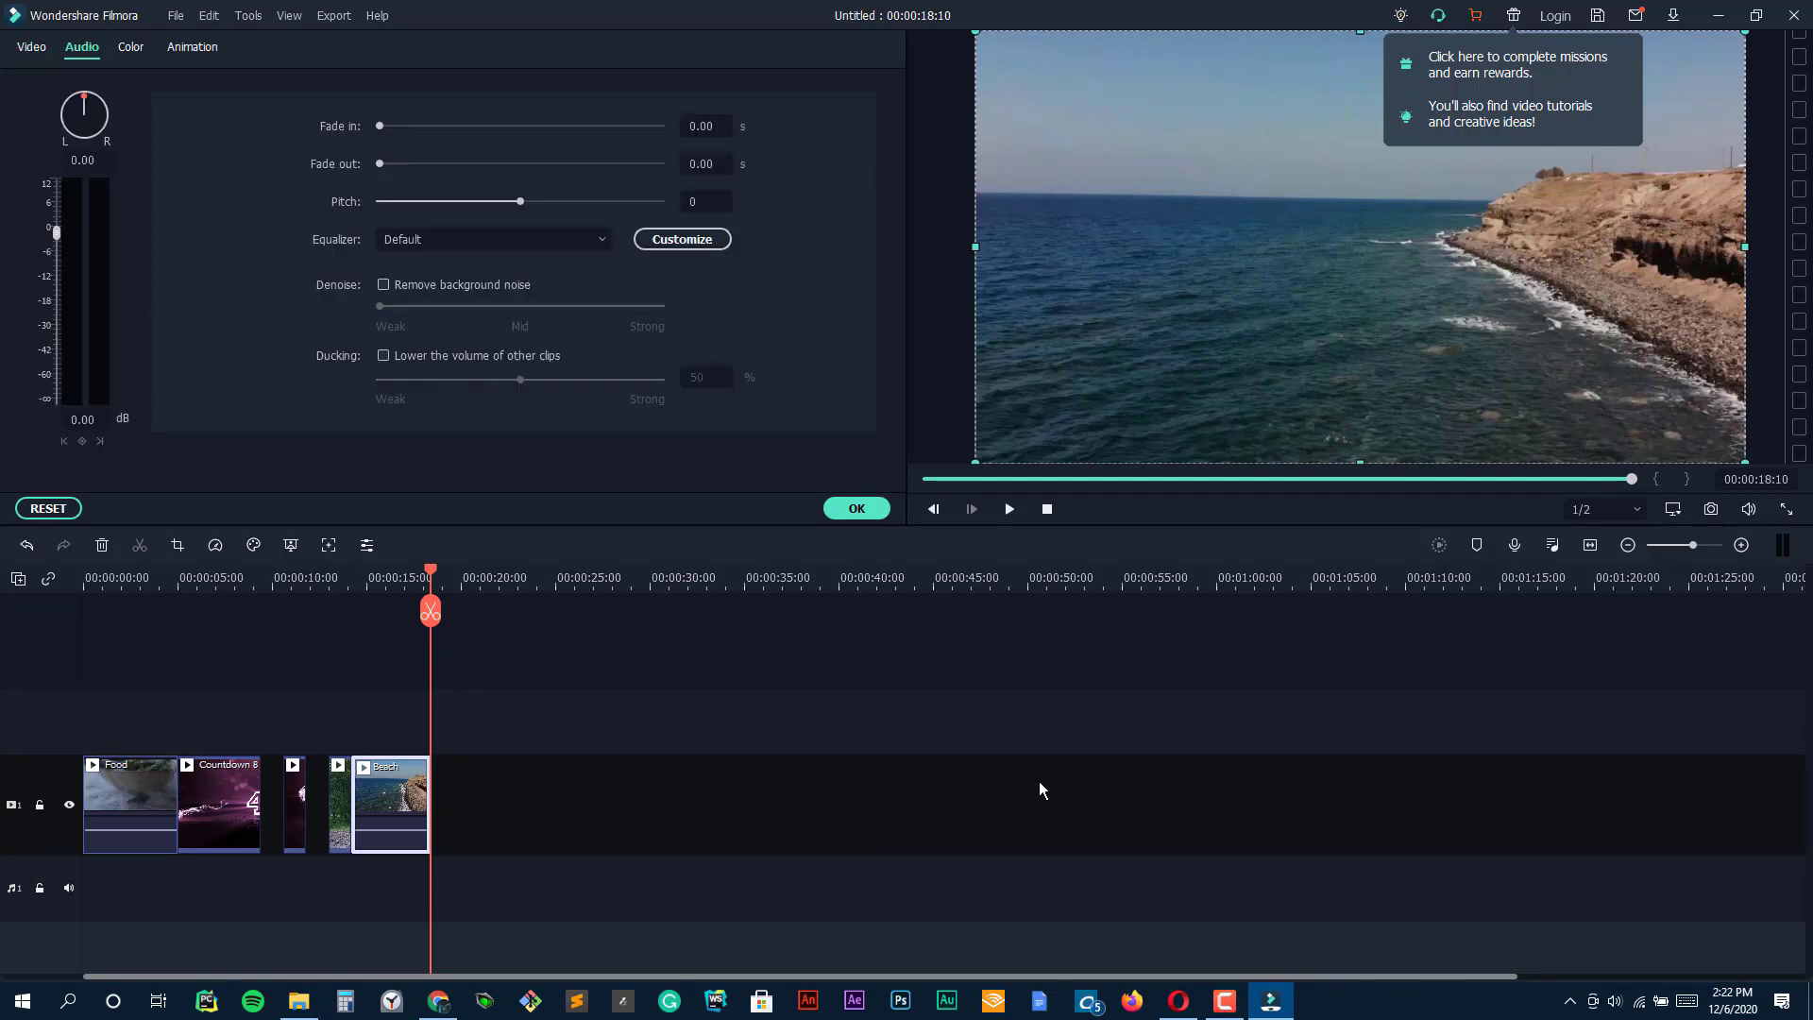
pyautogui.hotkey('alt', 'k')
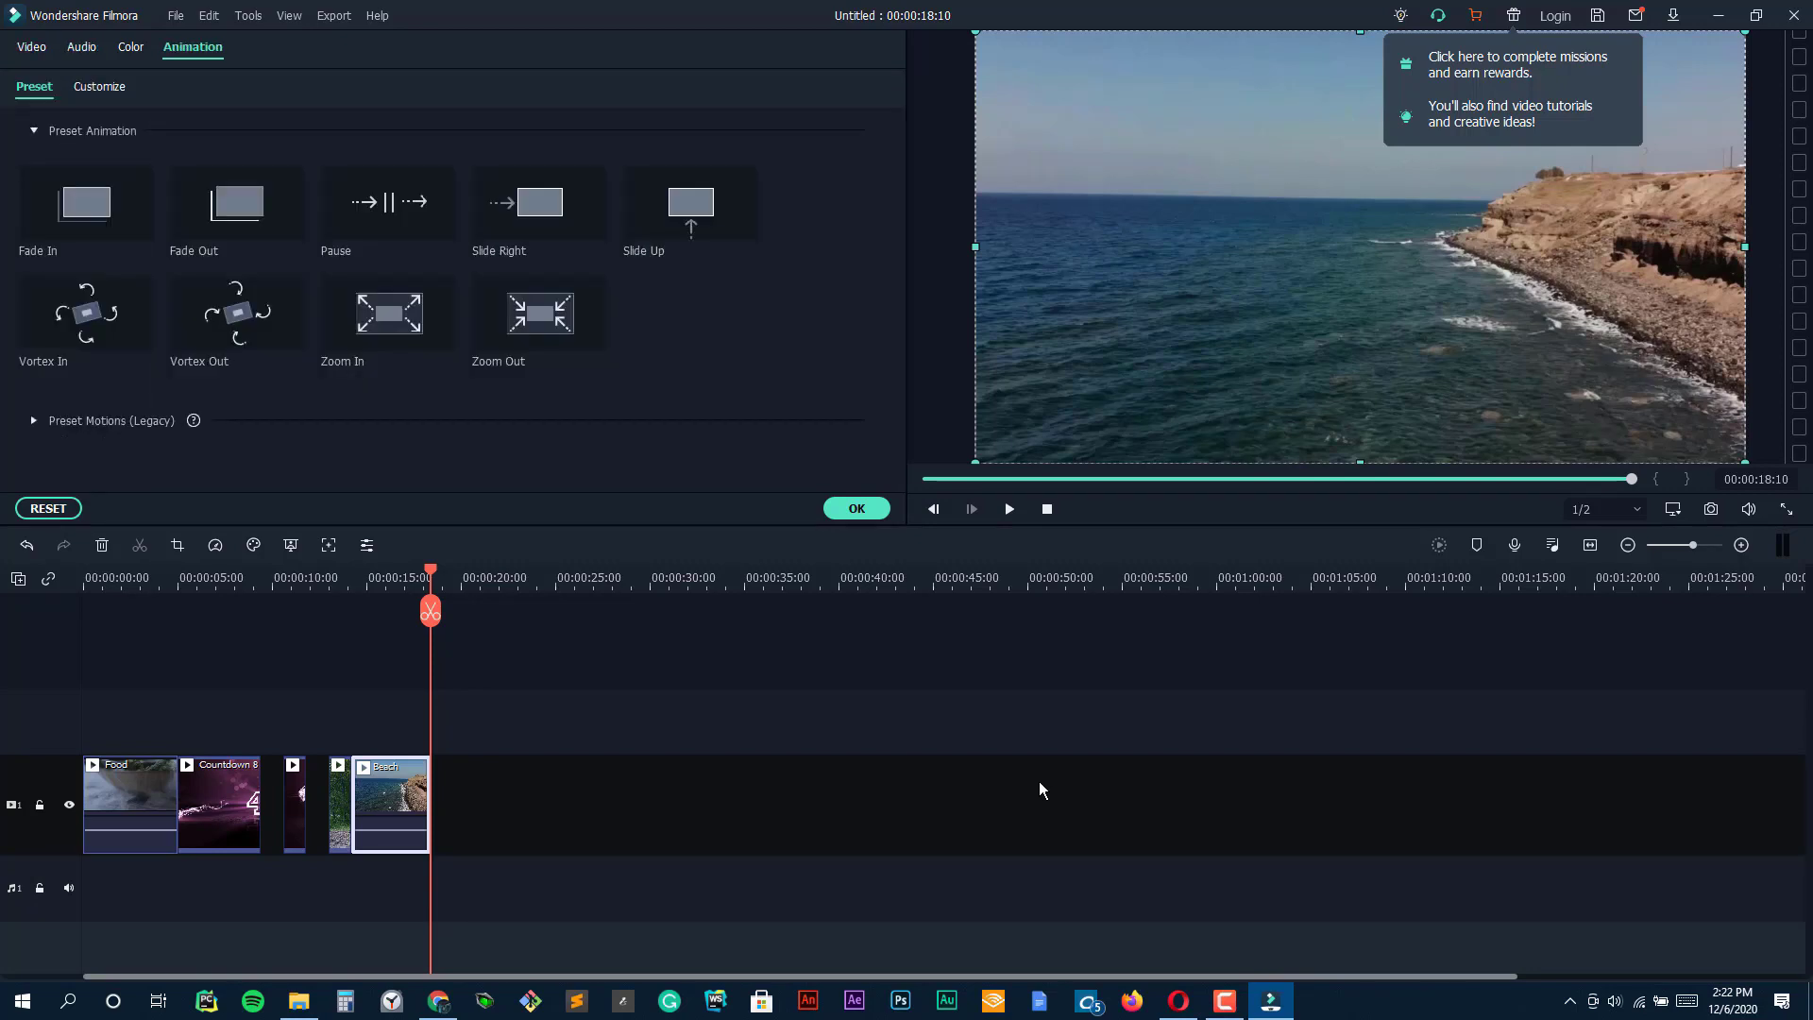
# Apply the Slide Right preset animation to the Beach clip and play it back from the clip's start.
pyautogui.click(1040, 783)
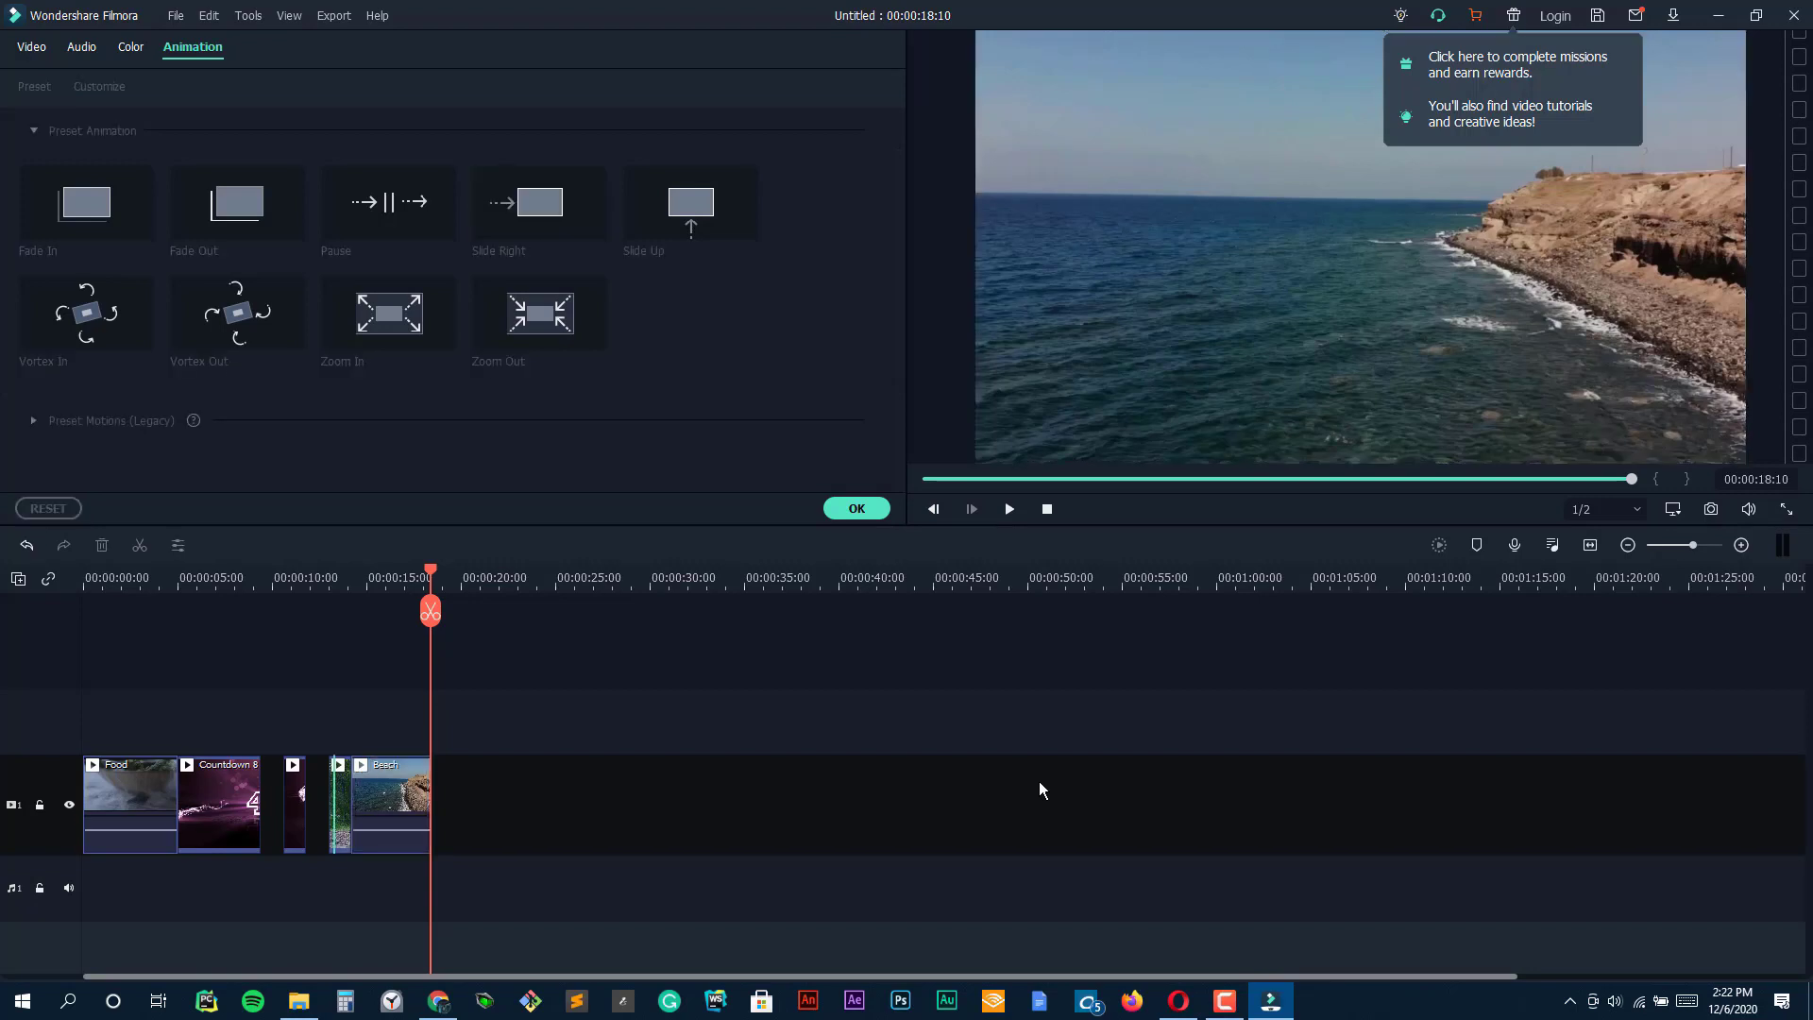
pyautogui.hotkey('alt', 'Left')
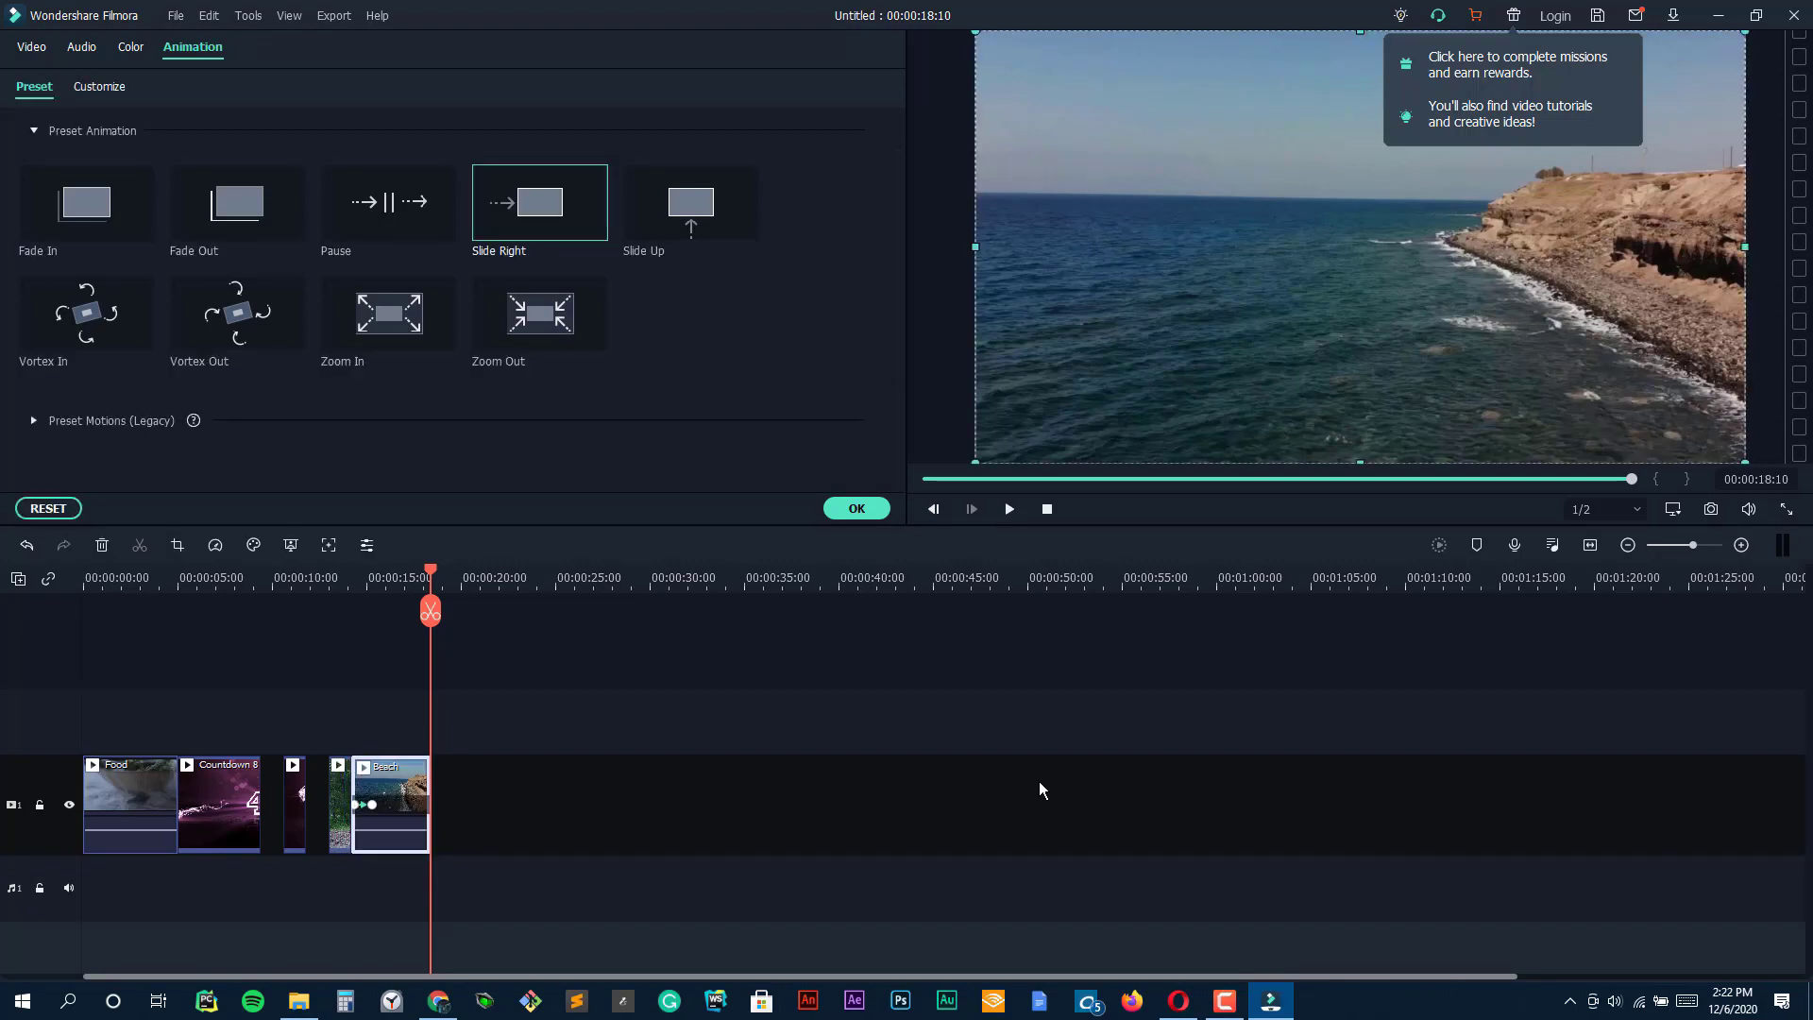
pyautogui.press('Up')
pyautogui.press('space')
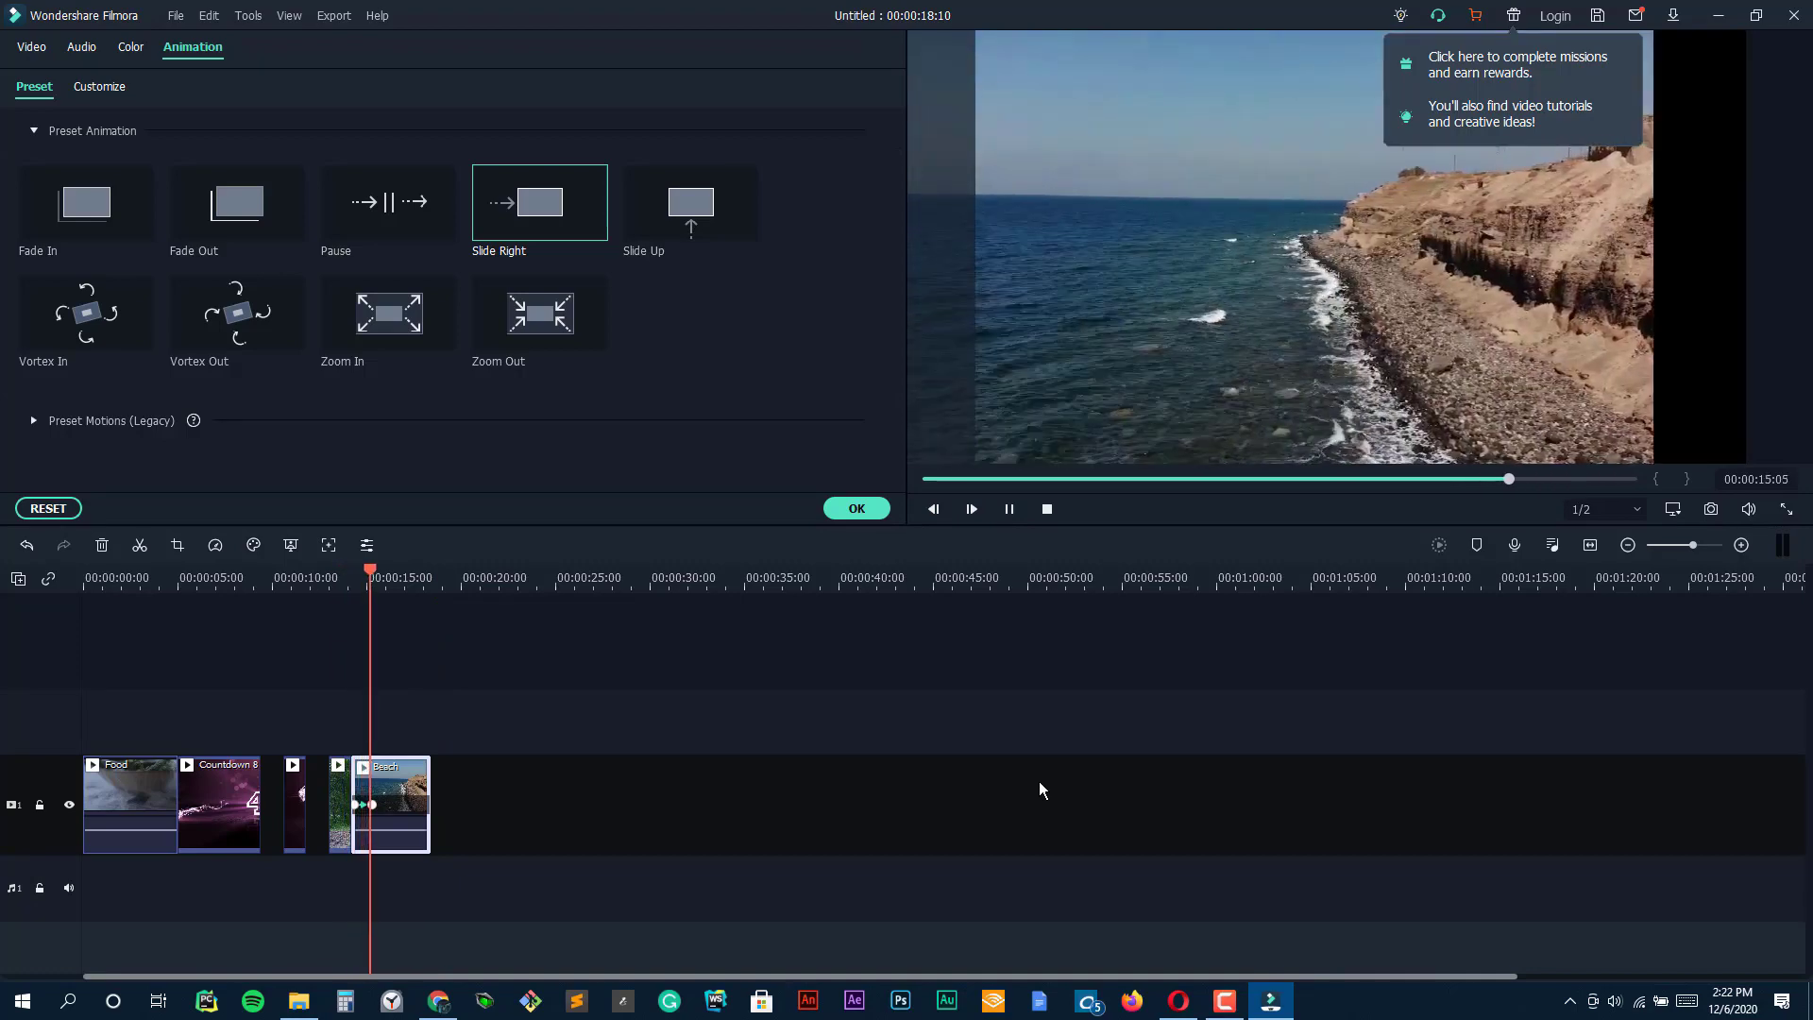
pyautogui.press('space')
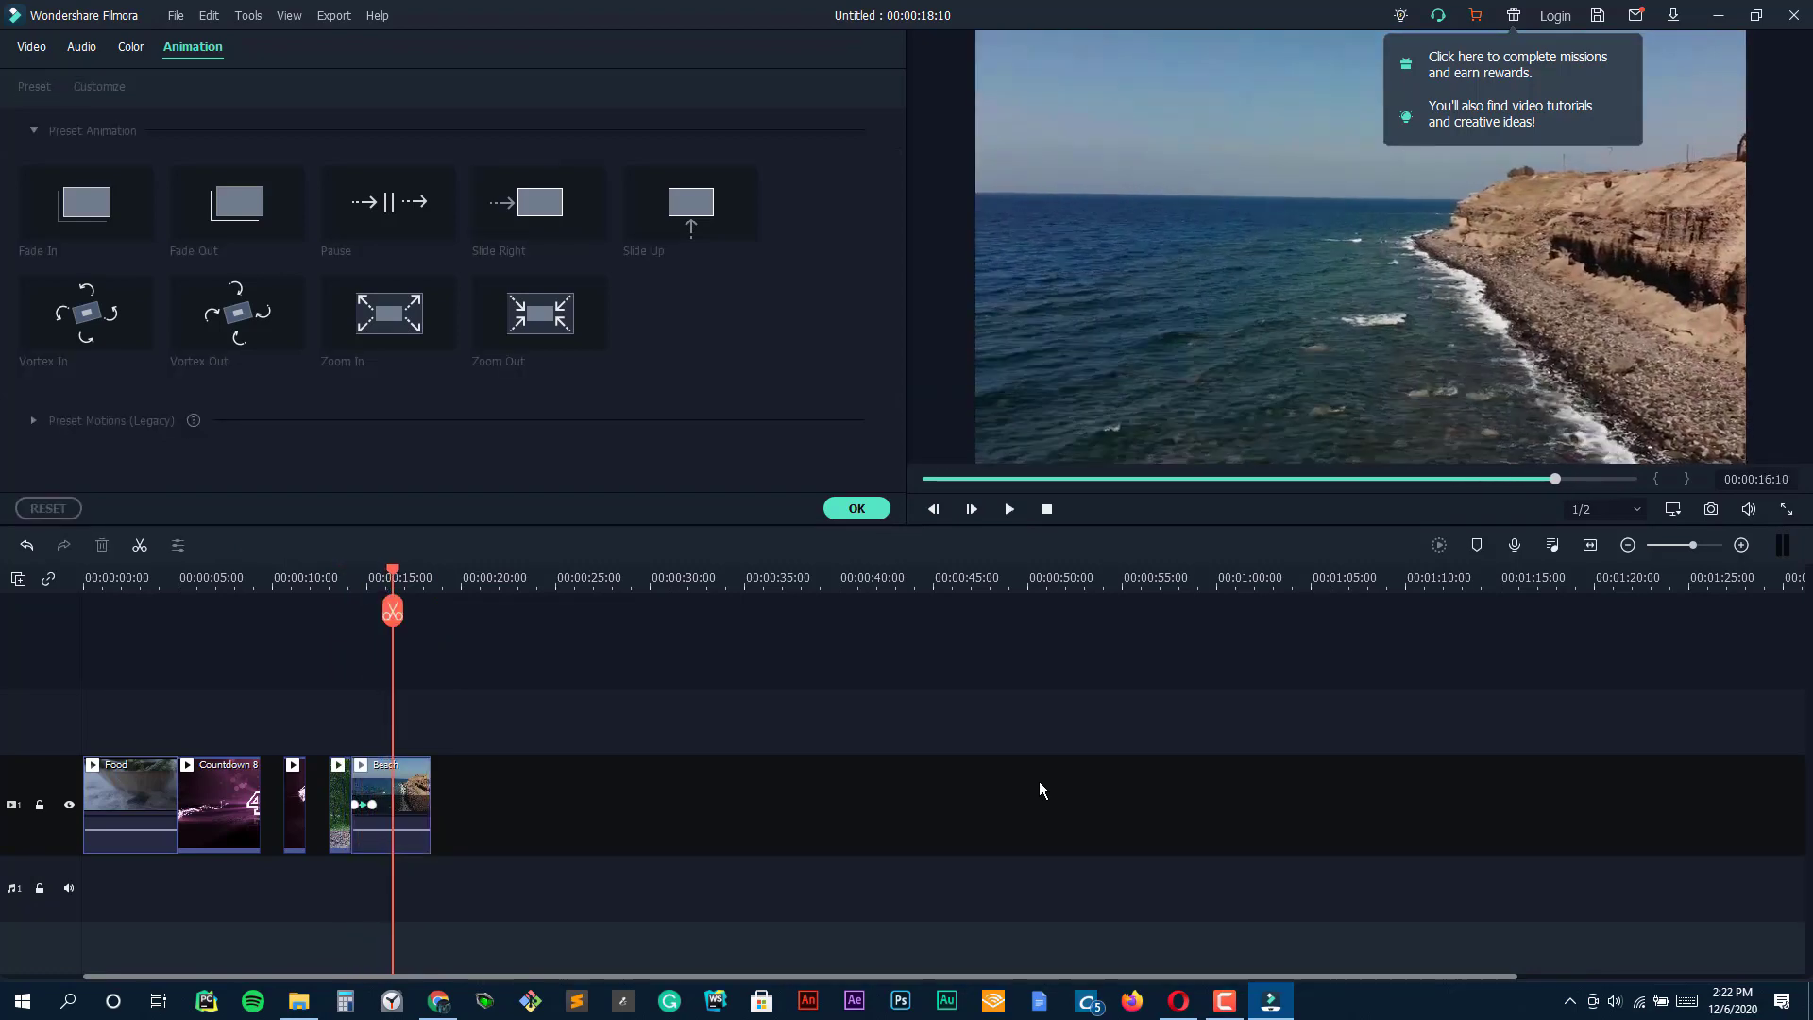
# Close Wondershare Filmora without exporting, open Adobe Premiere Pro from Creative Cloud and dismiss its feature introduction.
pyautogui.click(1794, 15)
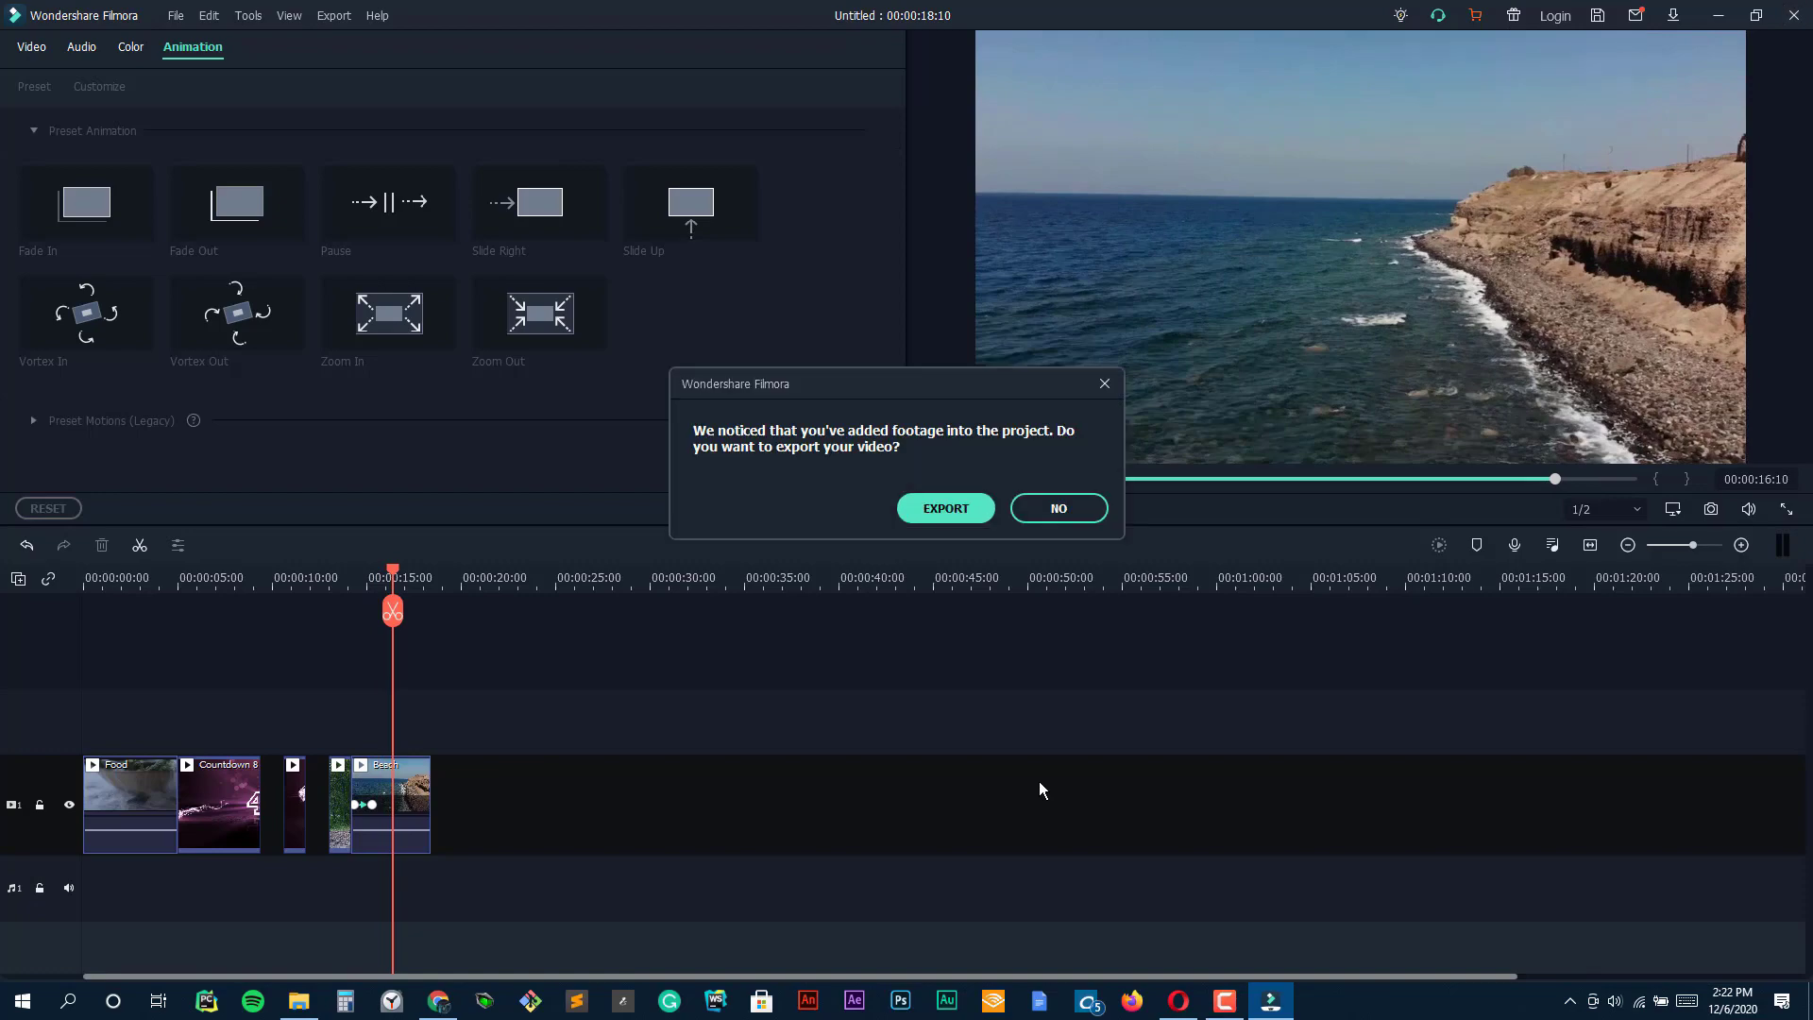
pyautogui.click(1058, 508)
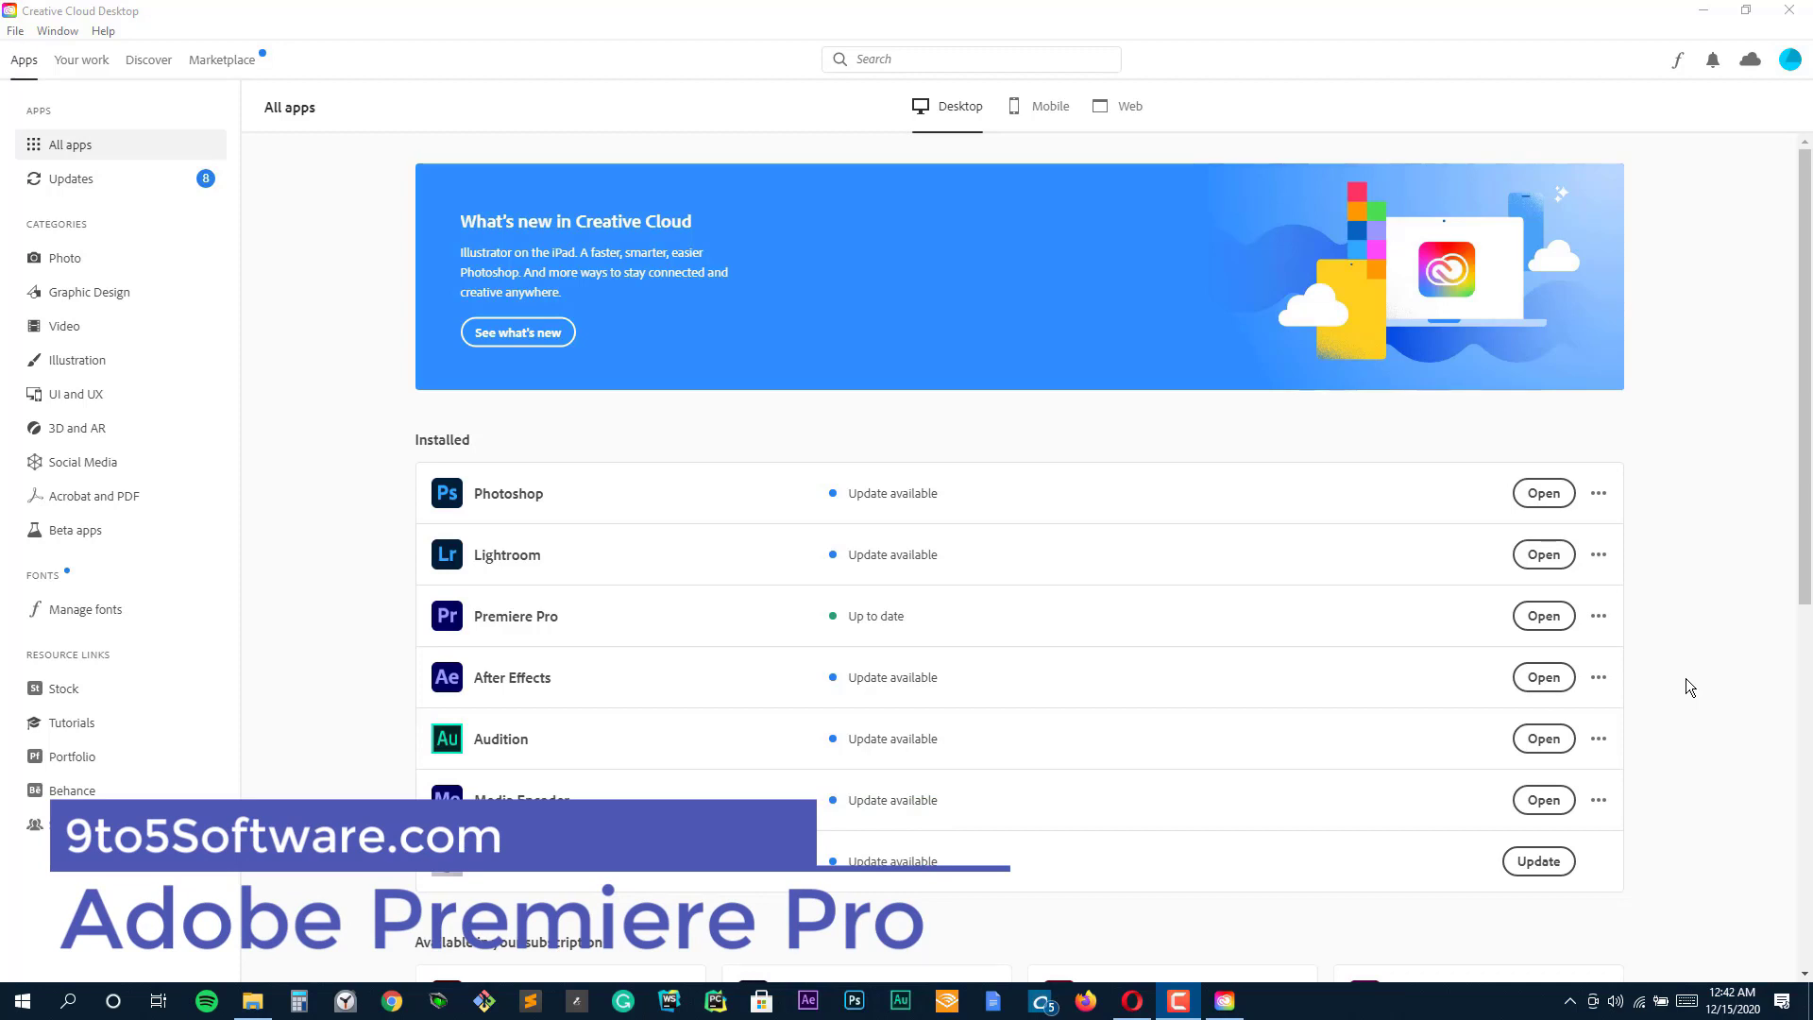
pyautogui.click(1544, 616)
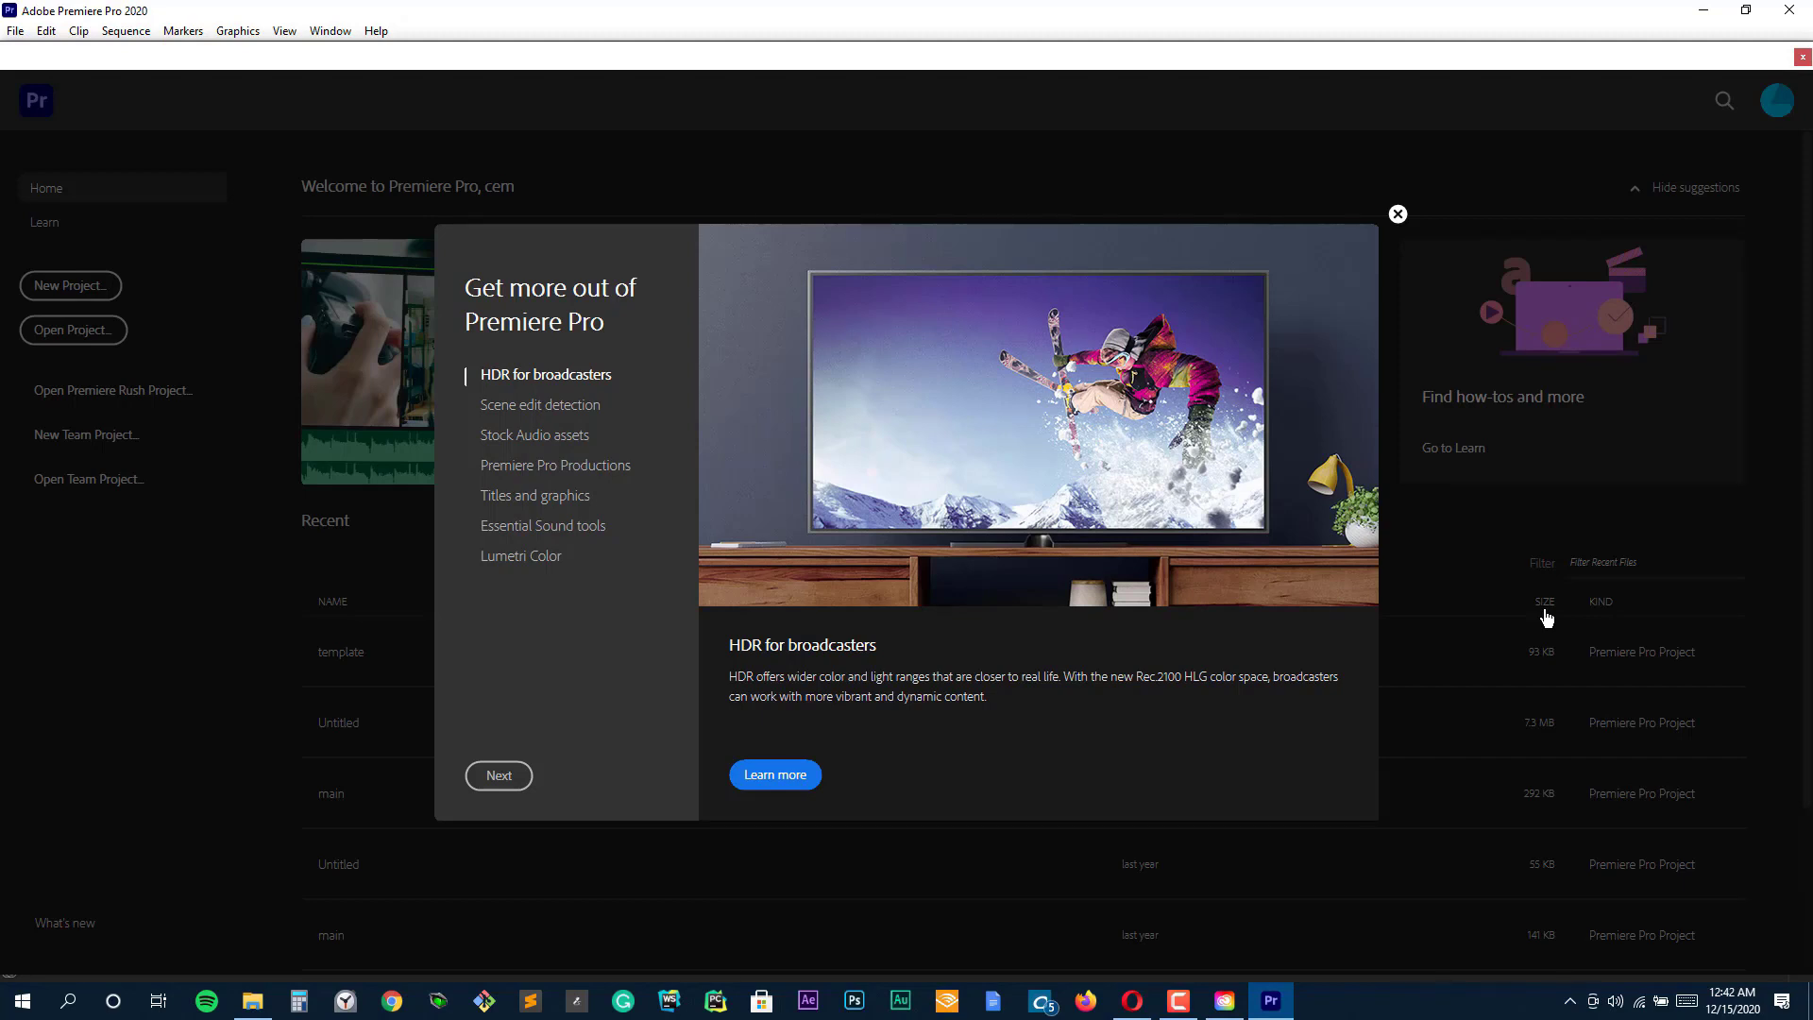
pyautogui.click(1397, 215)
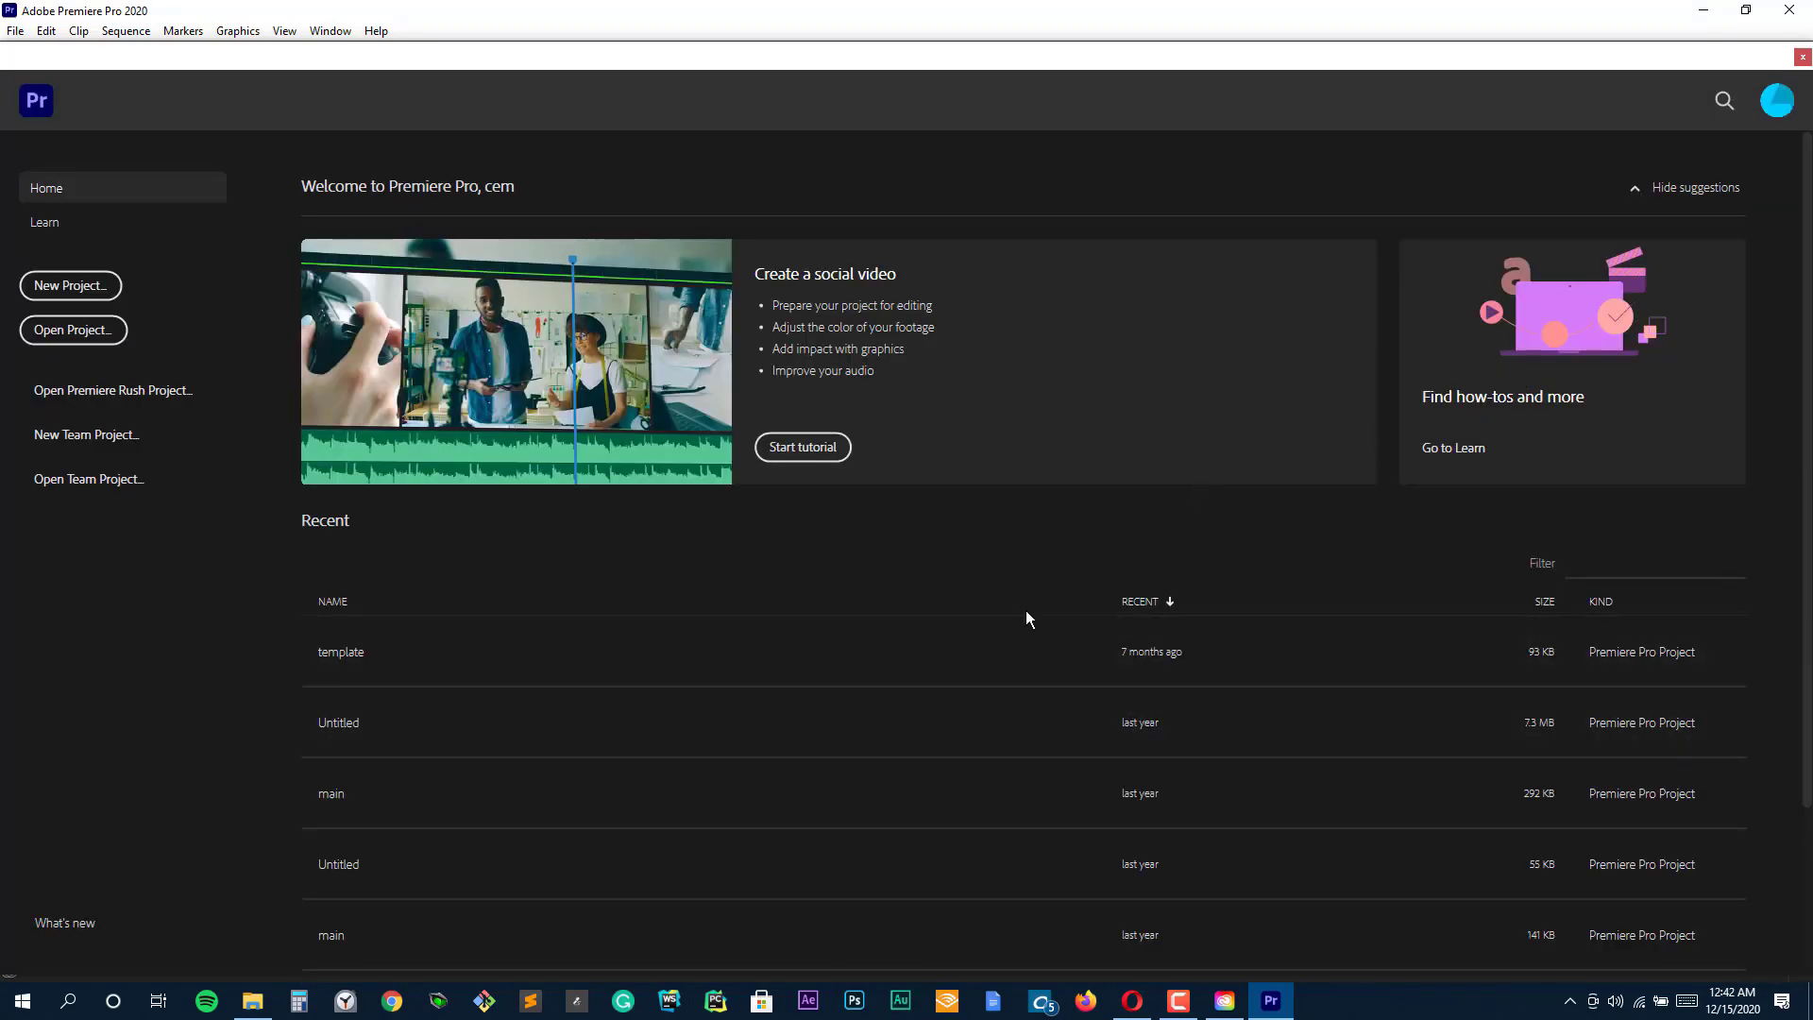
# Open the hands-on tutorial "Editing your clips" without saving changes to the Get Started project.
pyautogui.scroll(-2, 992, 703)
pyautogui.scroll(2, 968, 680)
pyautogui.click(47, 222)
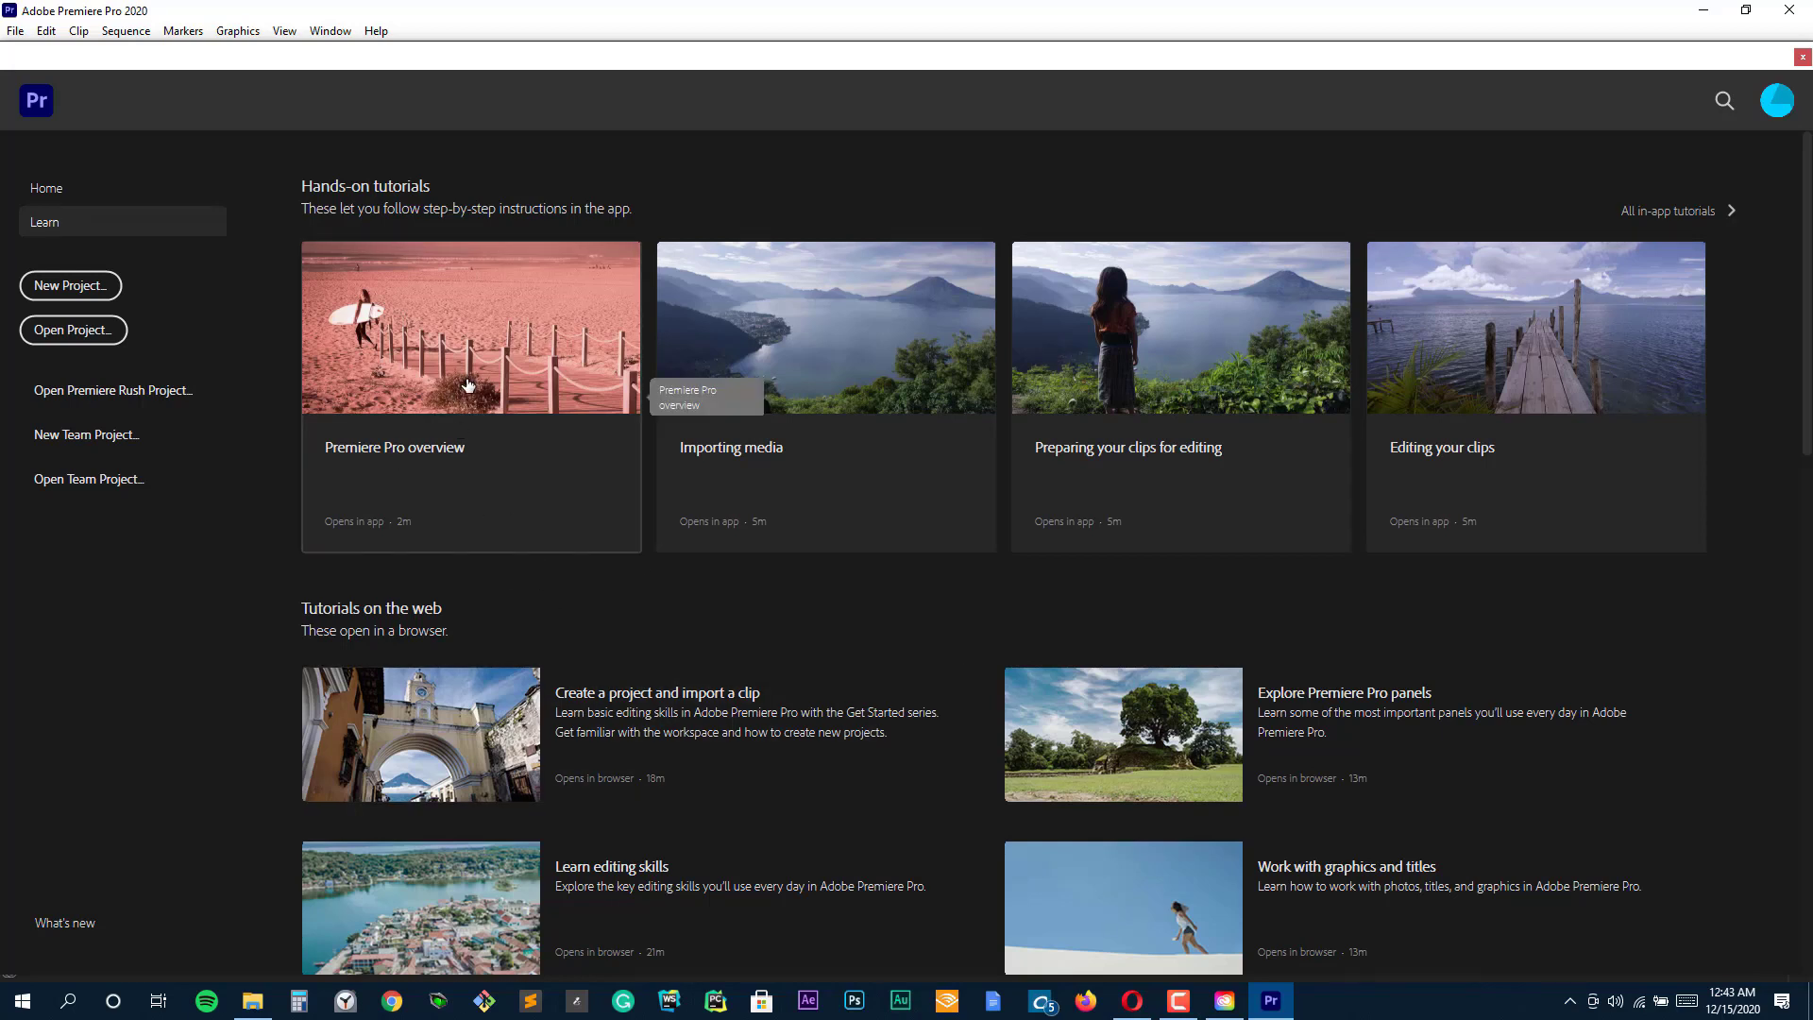
pyautogui.click(1482, 356)
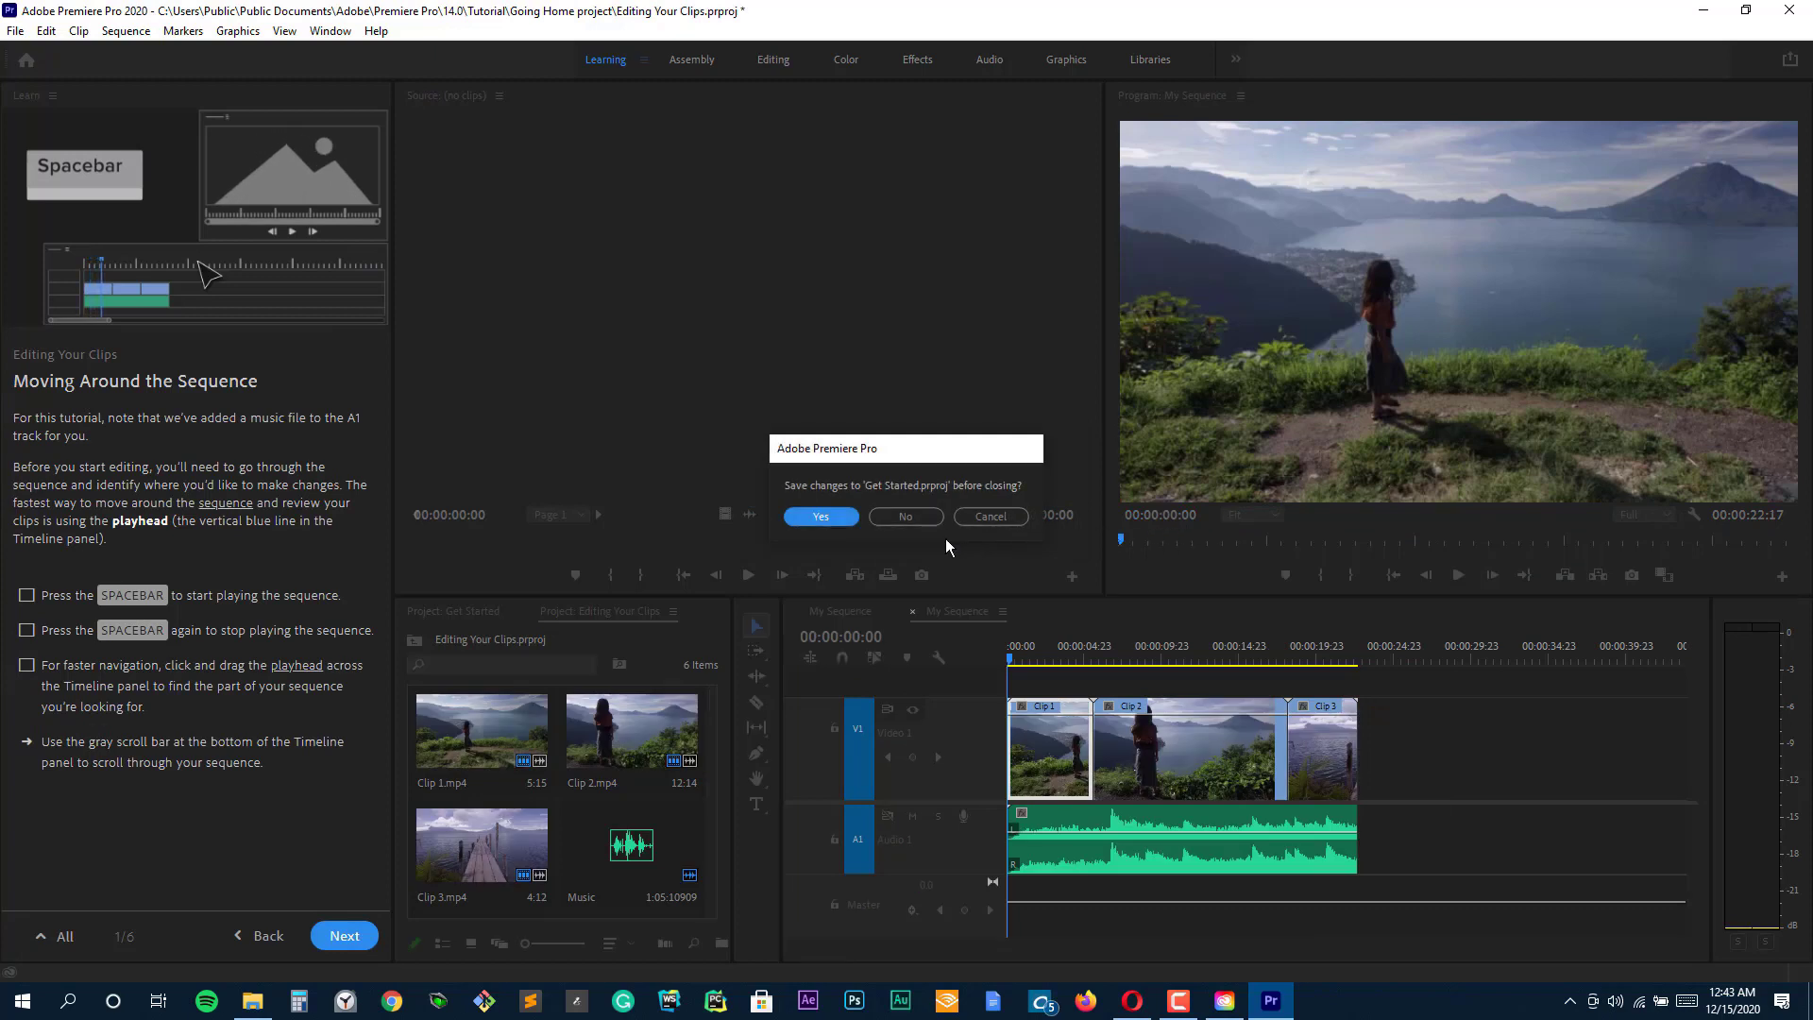
pyautogui.click(933, 518)
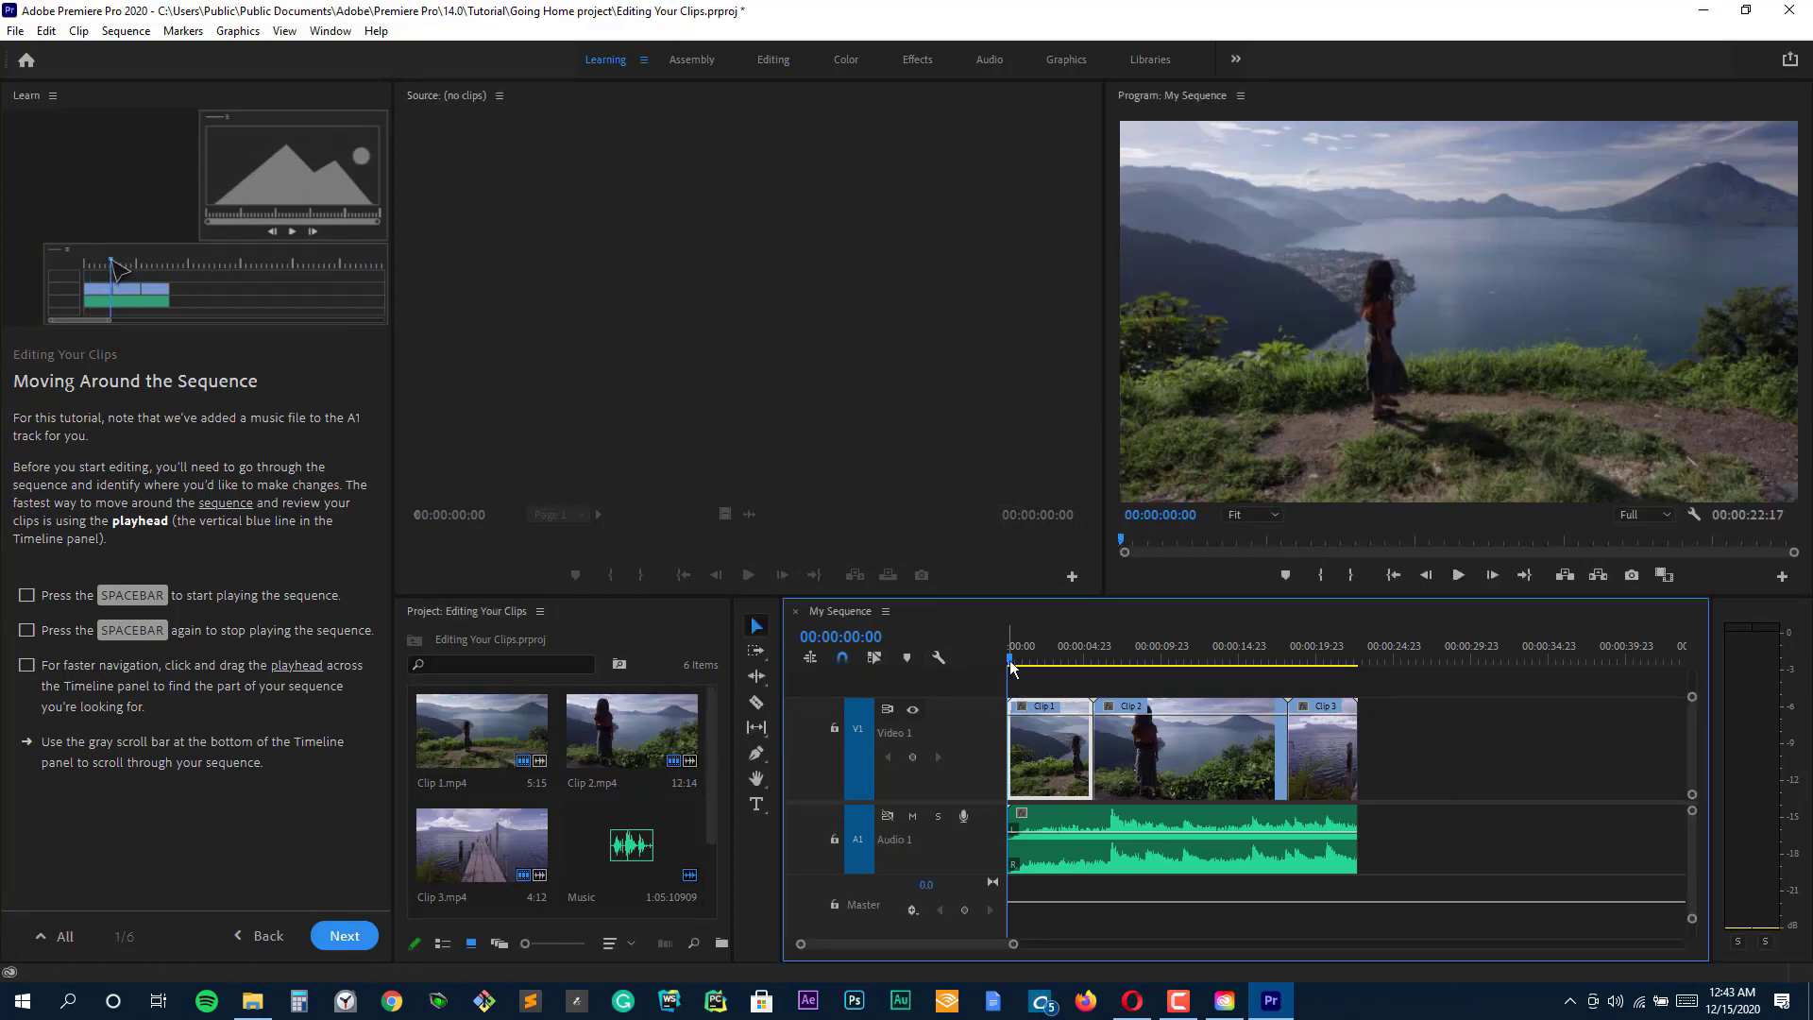
# Play the sequence, scrub the playhead past the end of the last clip and continue to the Moving Clips lesson.
pyautogui.press('space')
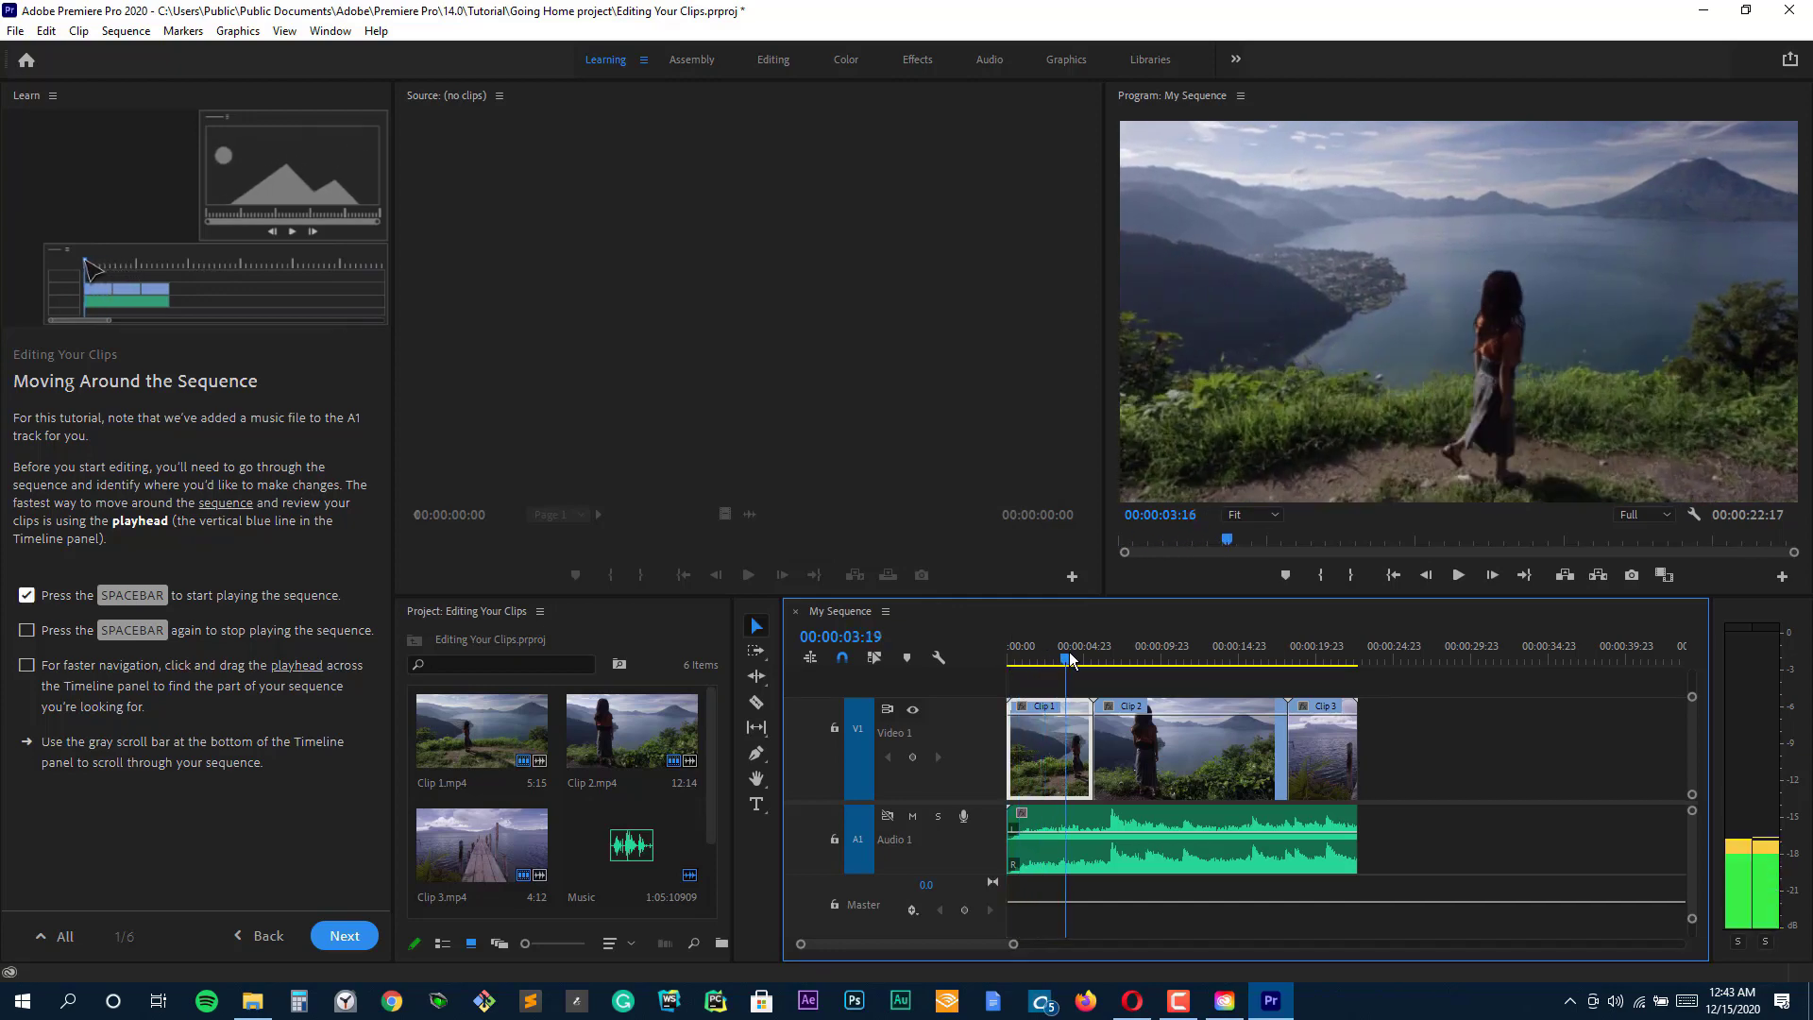
pyautogui.moveTo(1070, 658); pyautogui.dragTo(1380, 661)
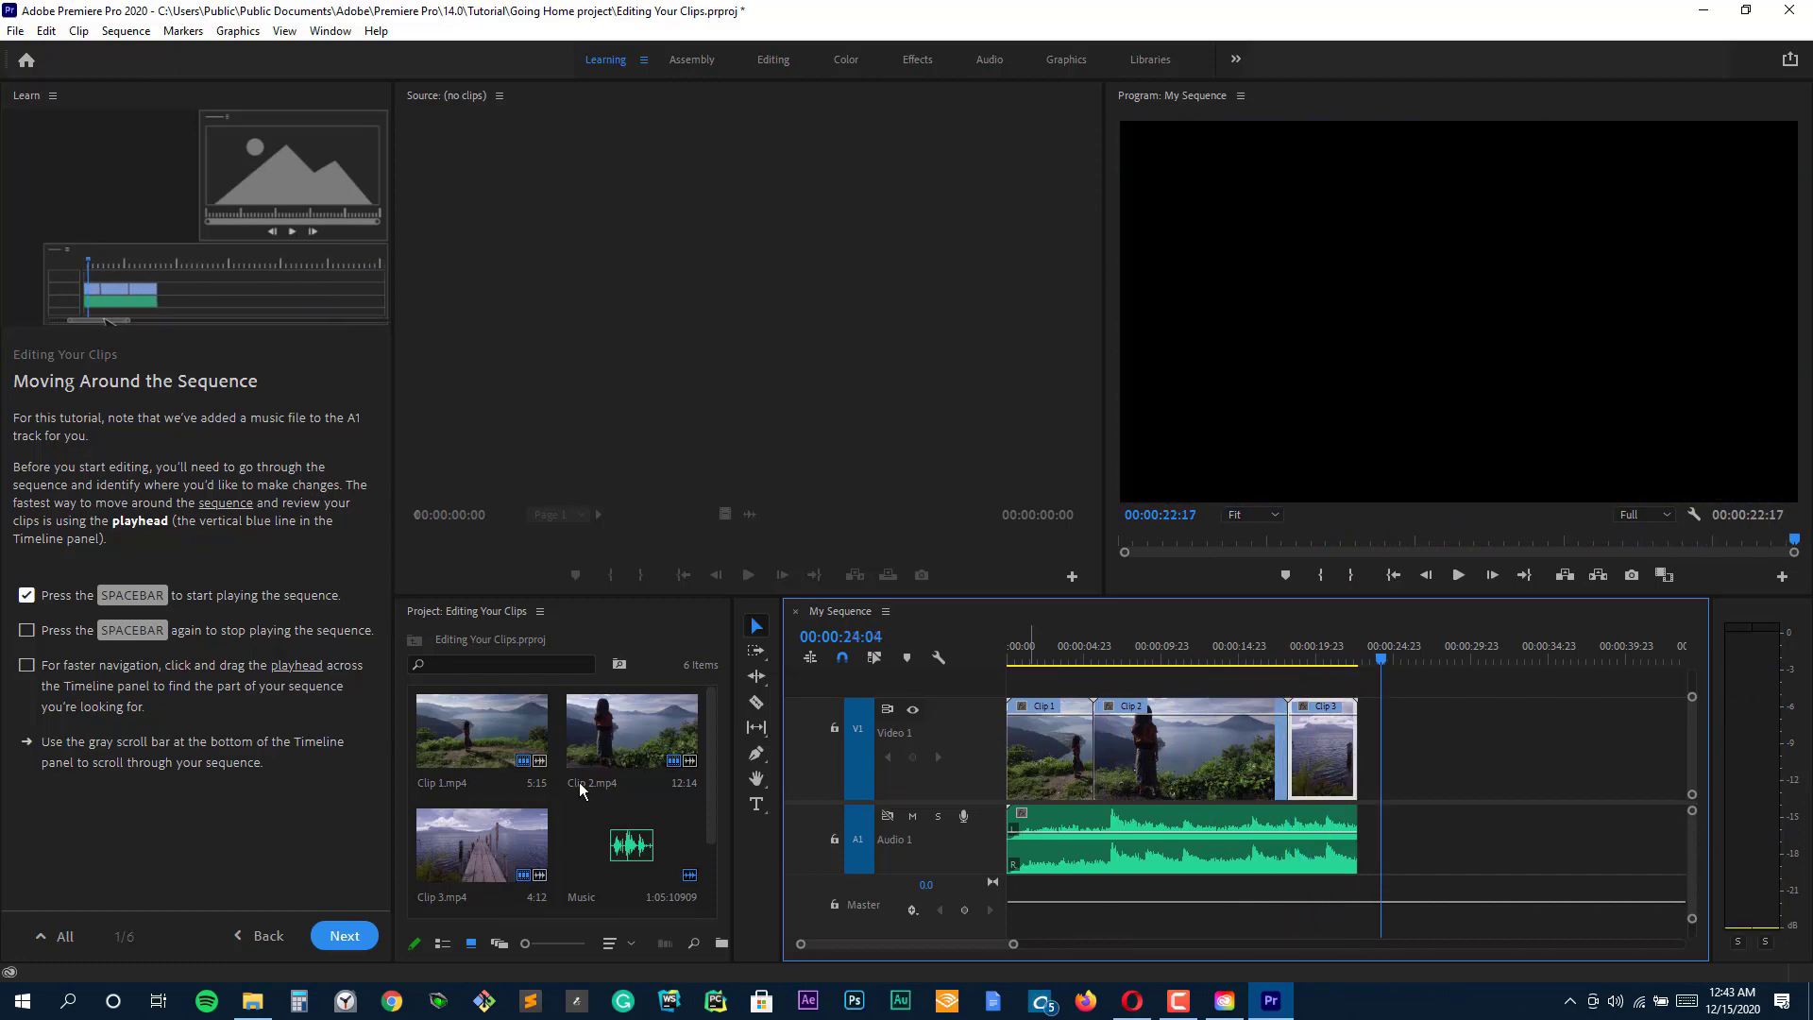
pyautogui.click(343, 936)
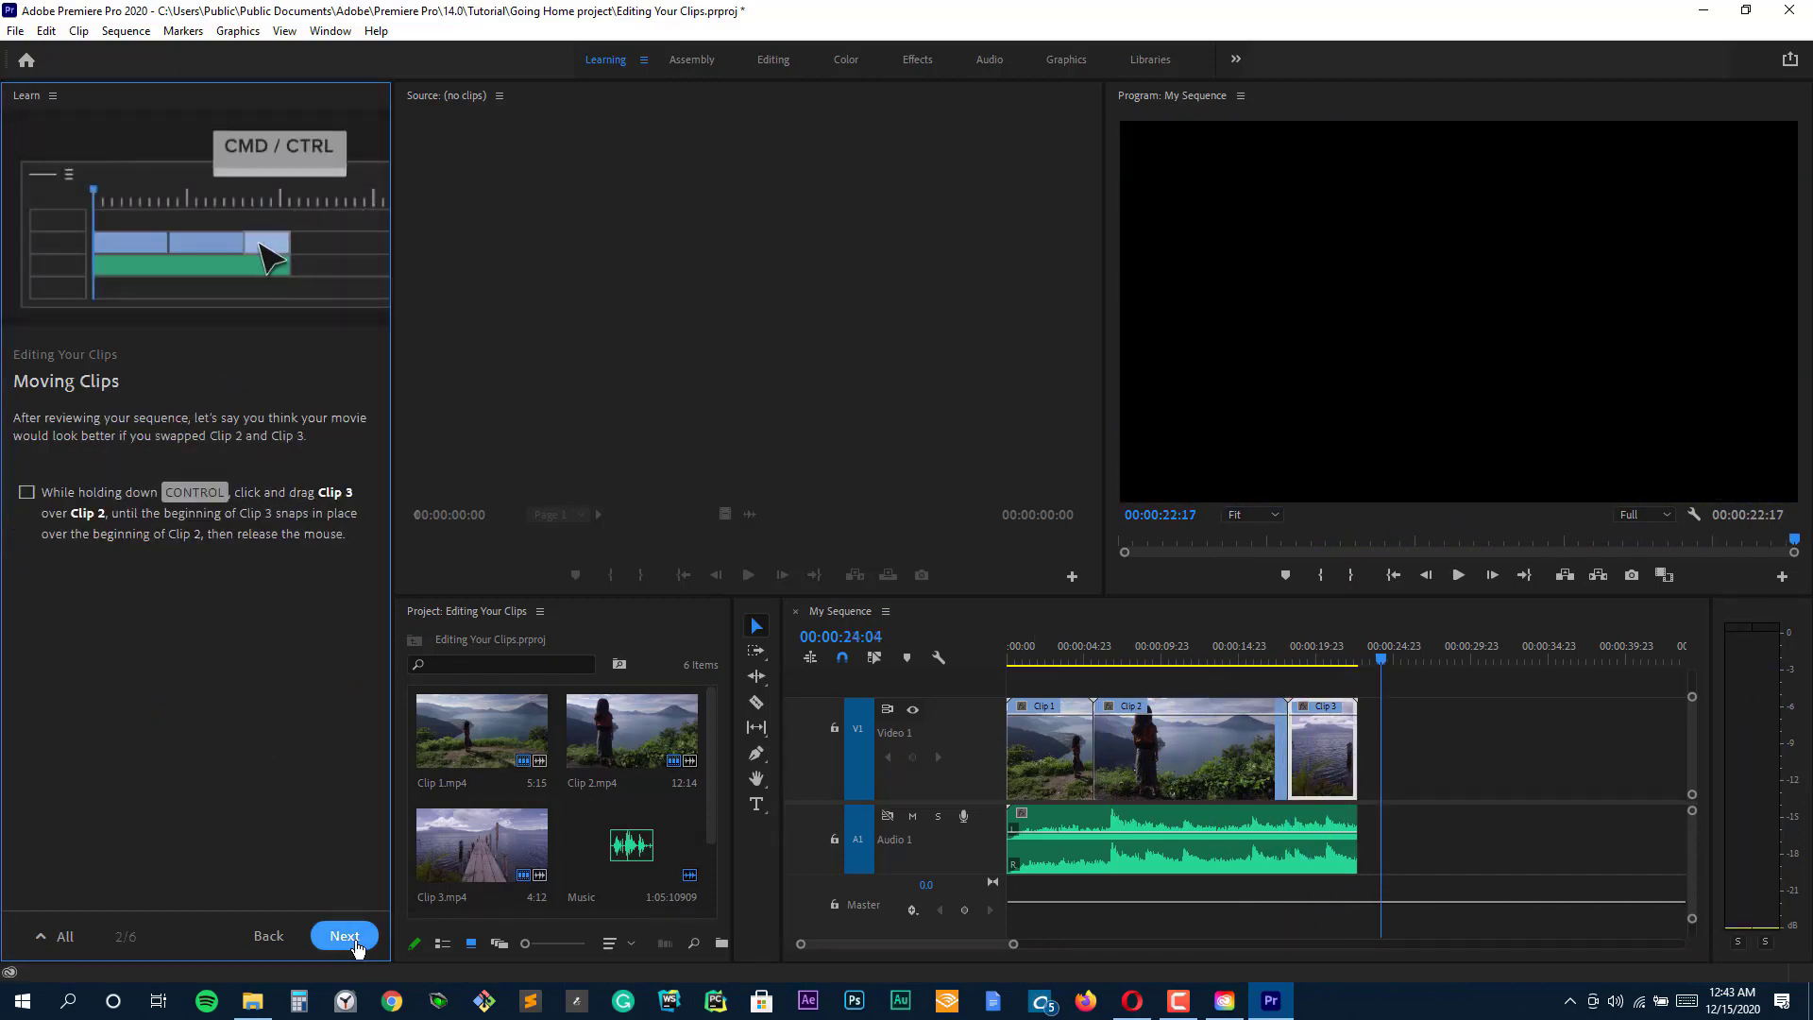
# Insert Clip 3 before Clip 2 in the sequence, scrub through the new order and continue to the Trimming Clips lesson.
pyautogui.moveTo(1322, 765); pyautogui.dragTo(1124, 769)
pyautogui.click(1082, 650)
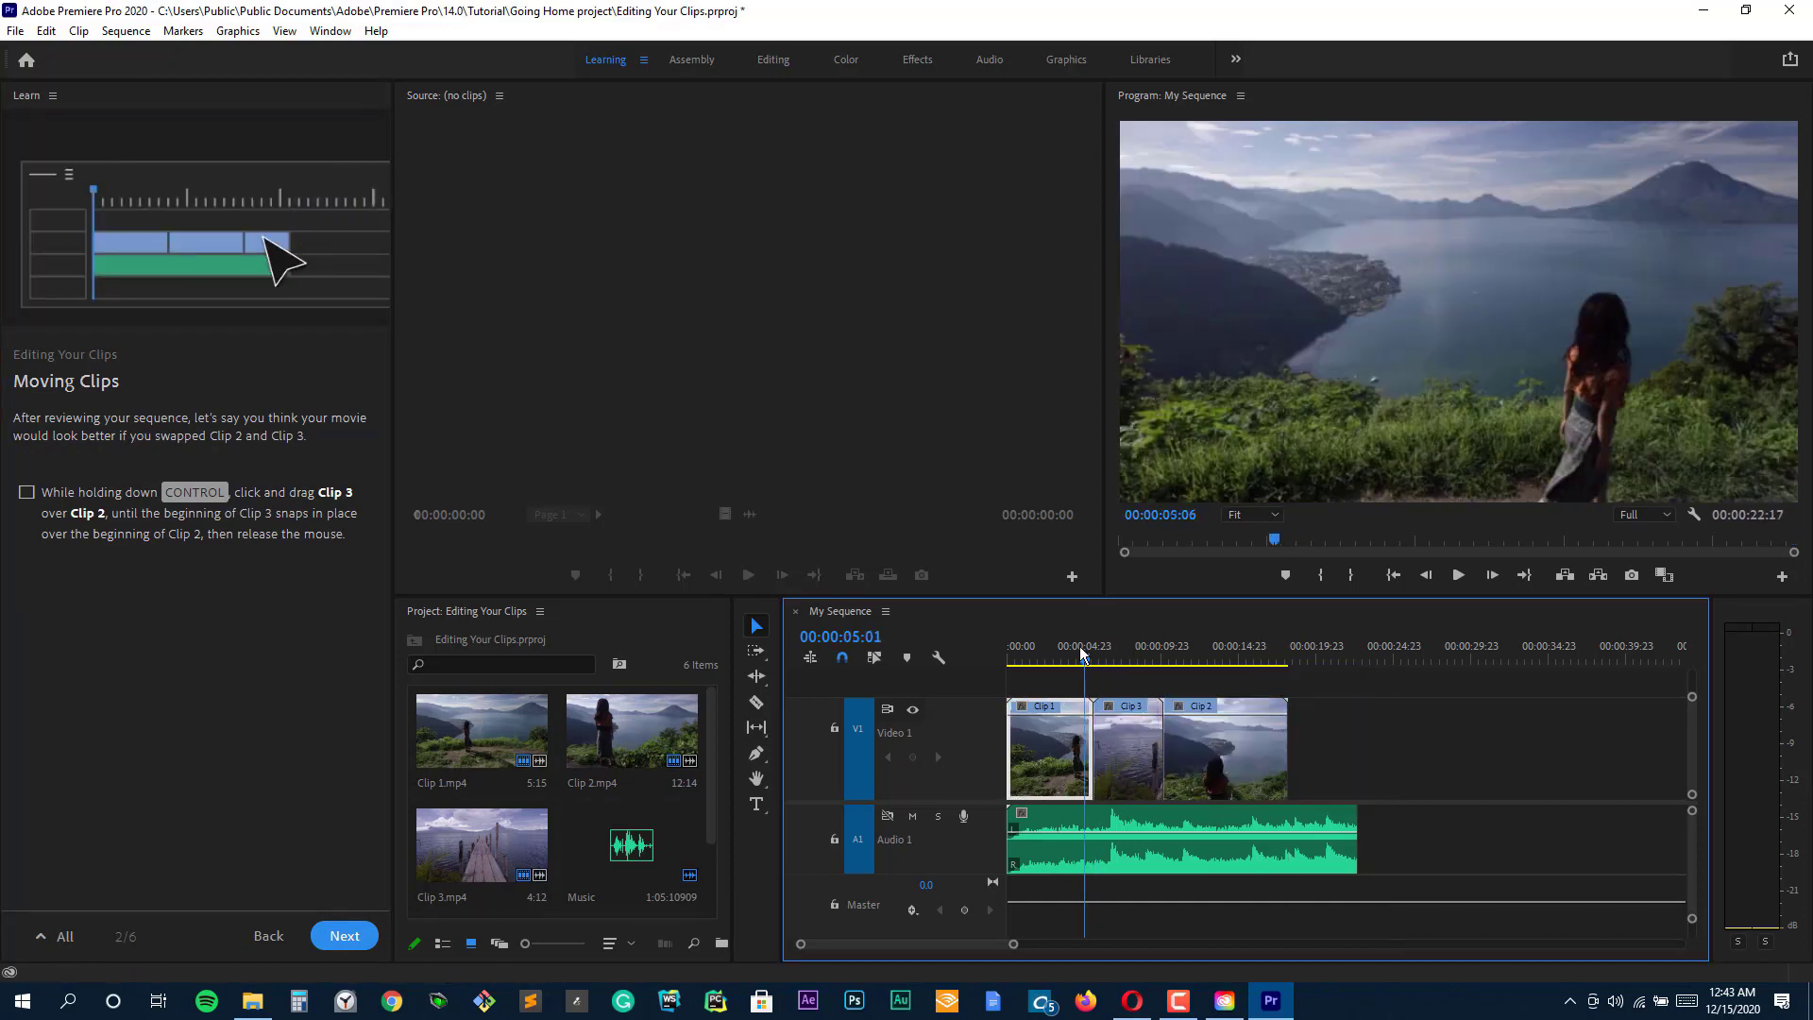
pyautogui.moveTo(1082, 651); pyautogui.dragTo(1295, 671)
pyautogui.click(346, 938)
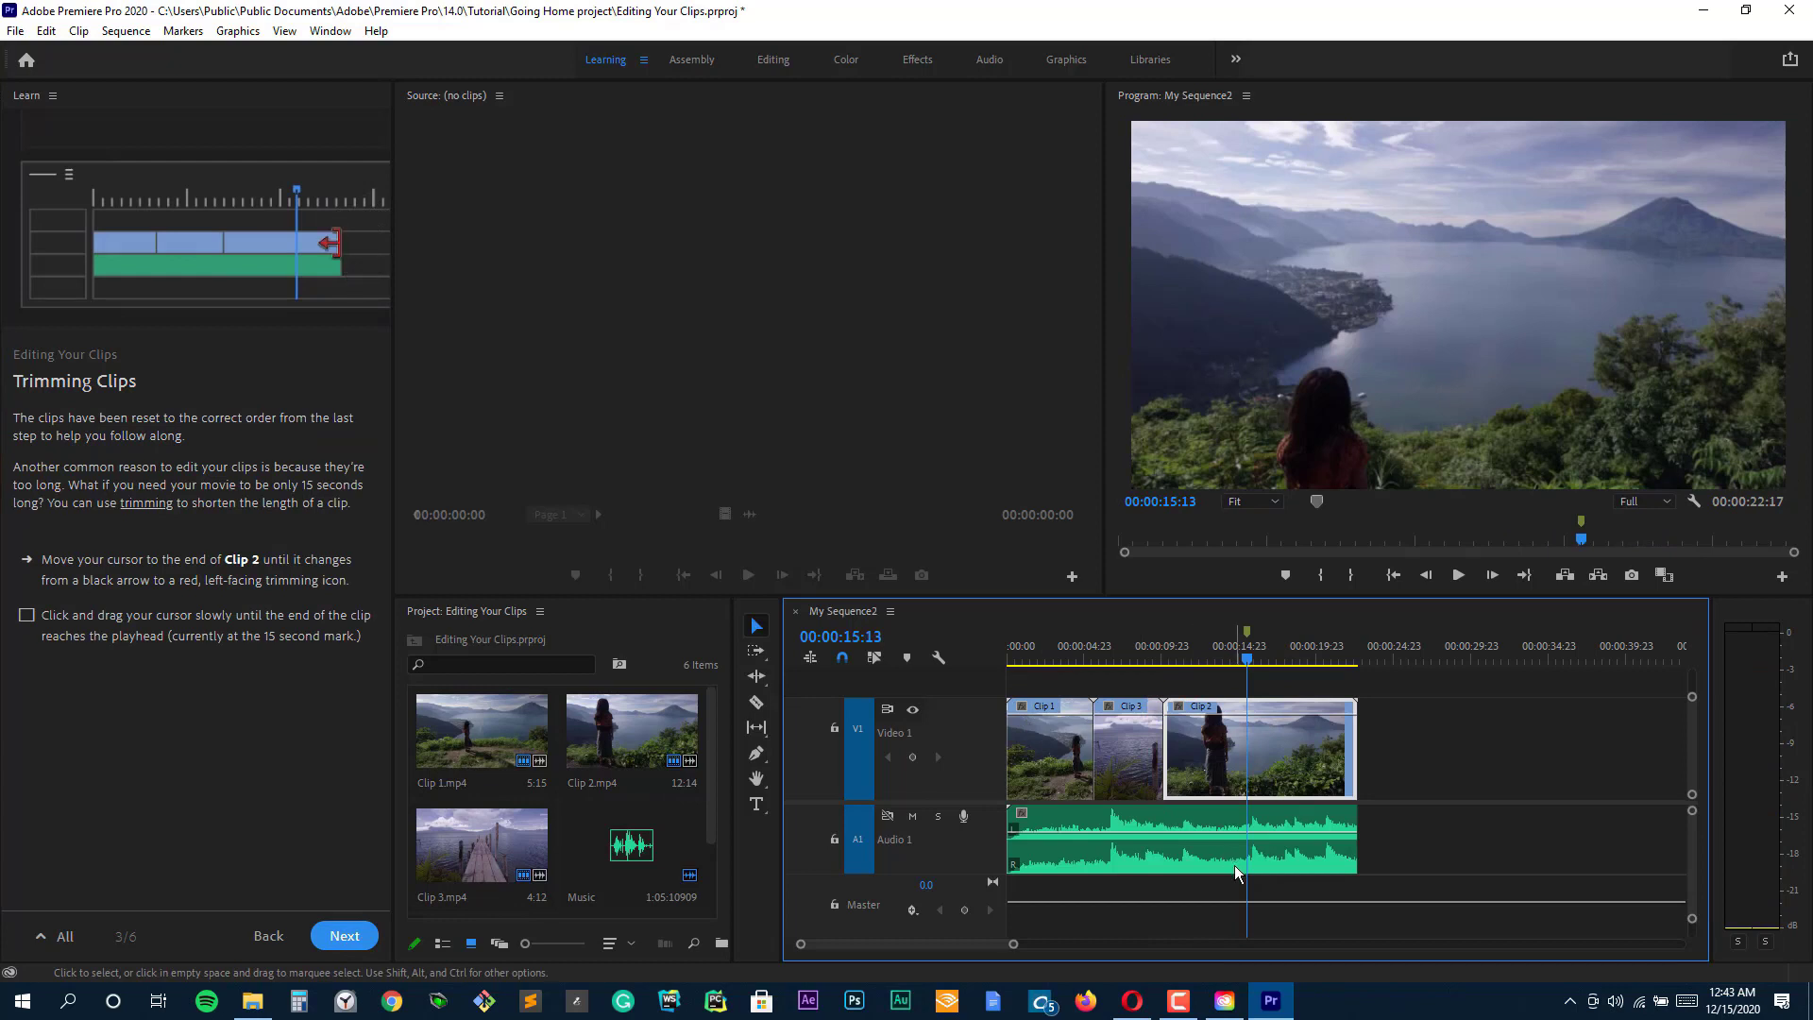
# Shorten the end of Clip 2 to just past the 15-second marker, scrub back into Clip 3 and continue to the Edit Challenge.
pyautogui.moveTo(1356, 750); pyautogui.dragTo(1267, 756)
pyautogui.moveTo(1251, 661); pyautogui.dragTo(1102, 661)
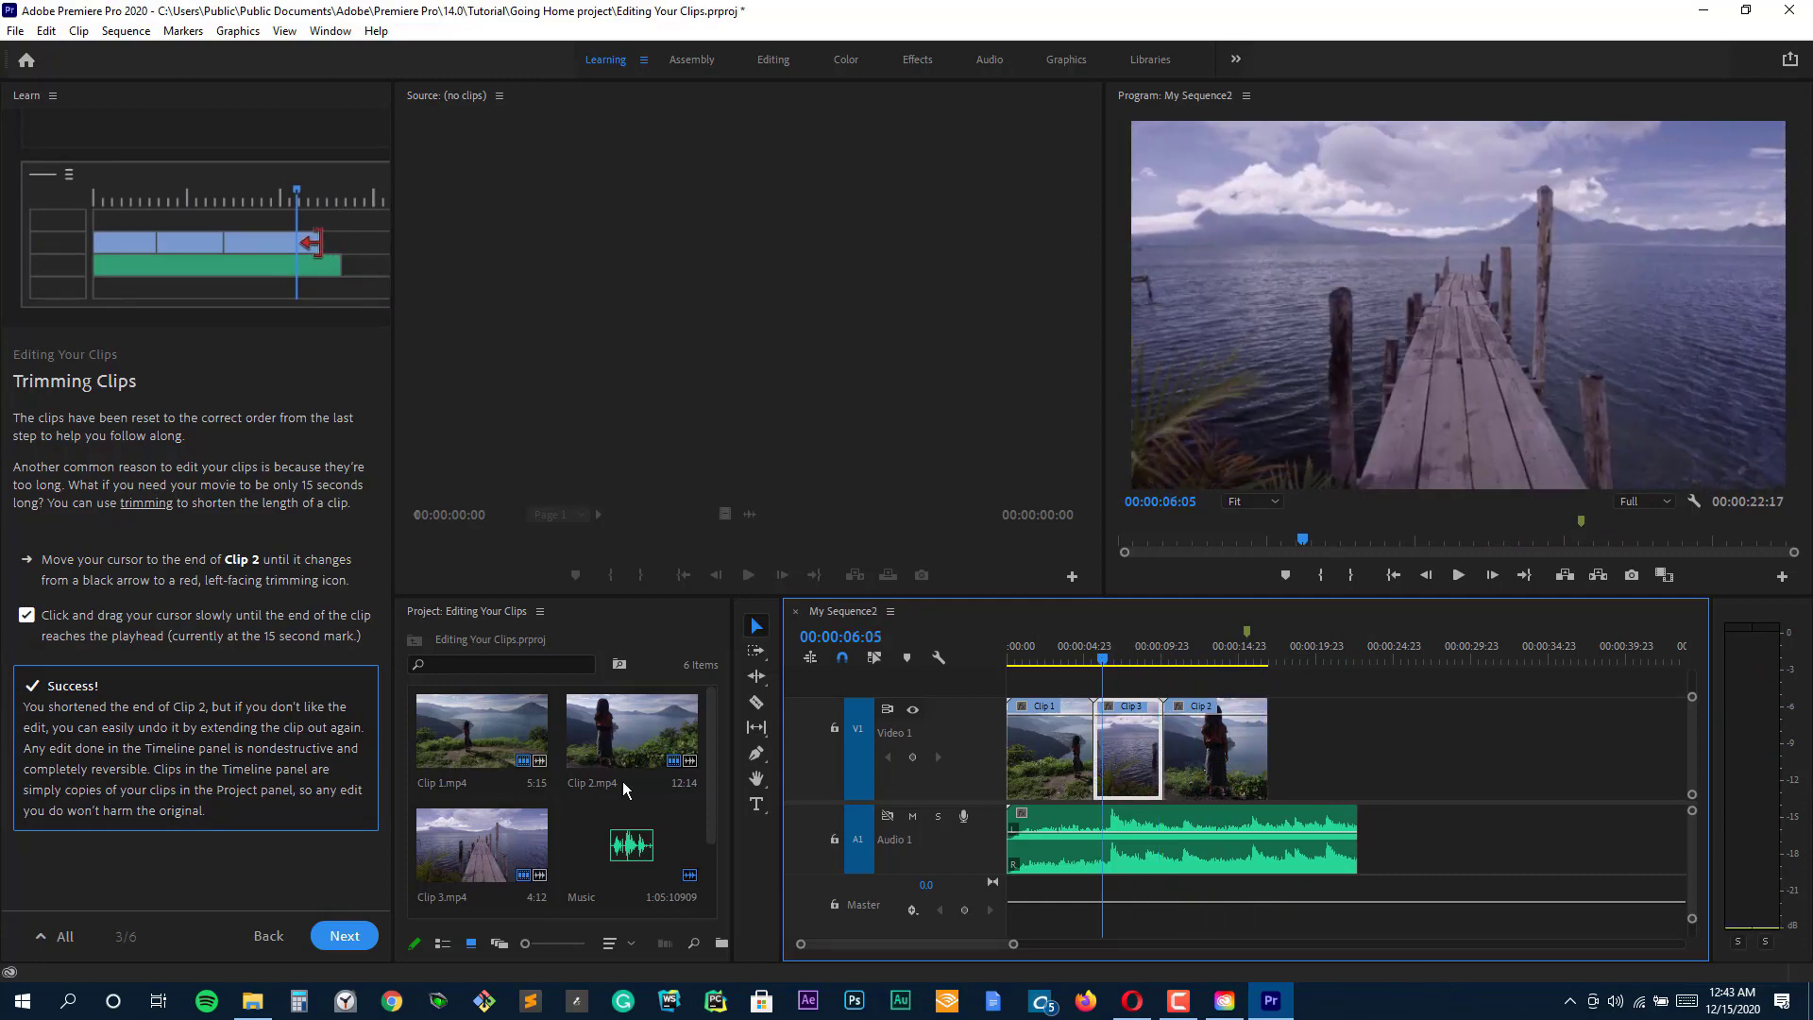
pyautogui.click(328, 938)
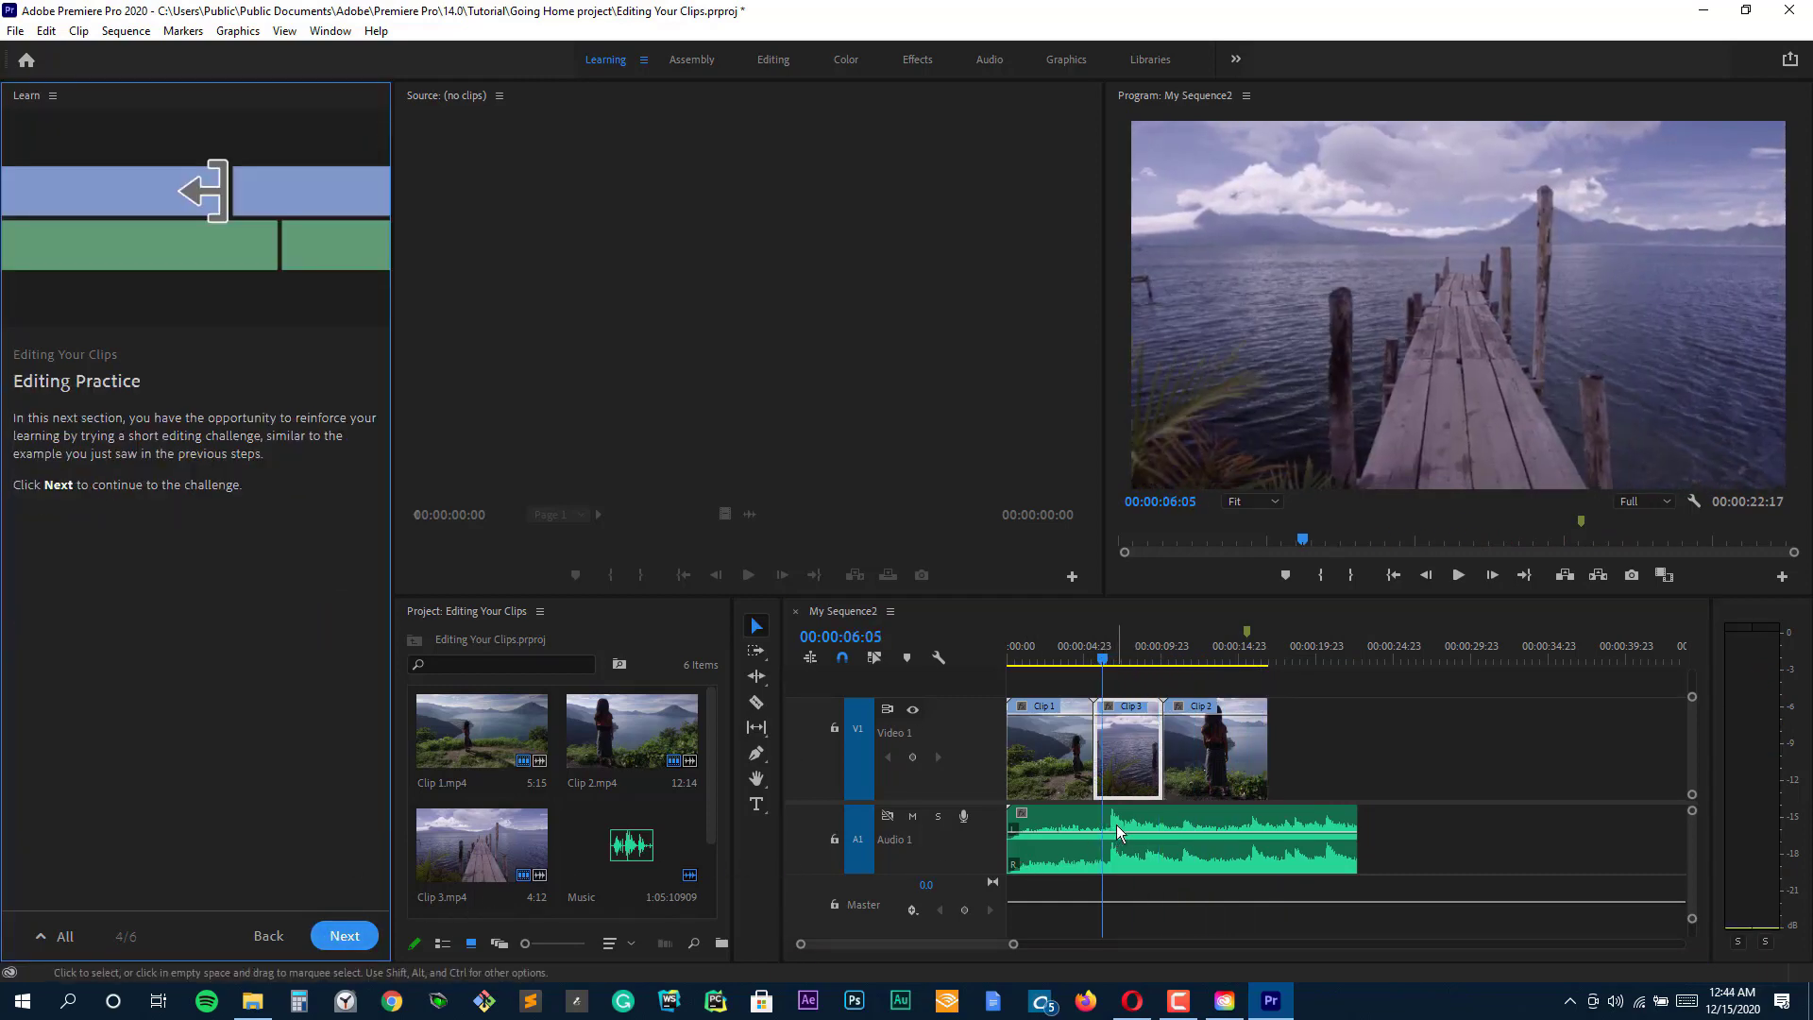
pyautogui.click(342, 935)
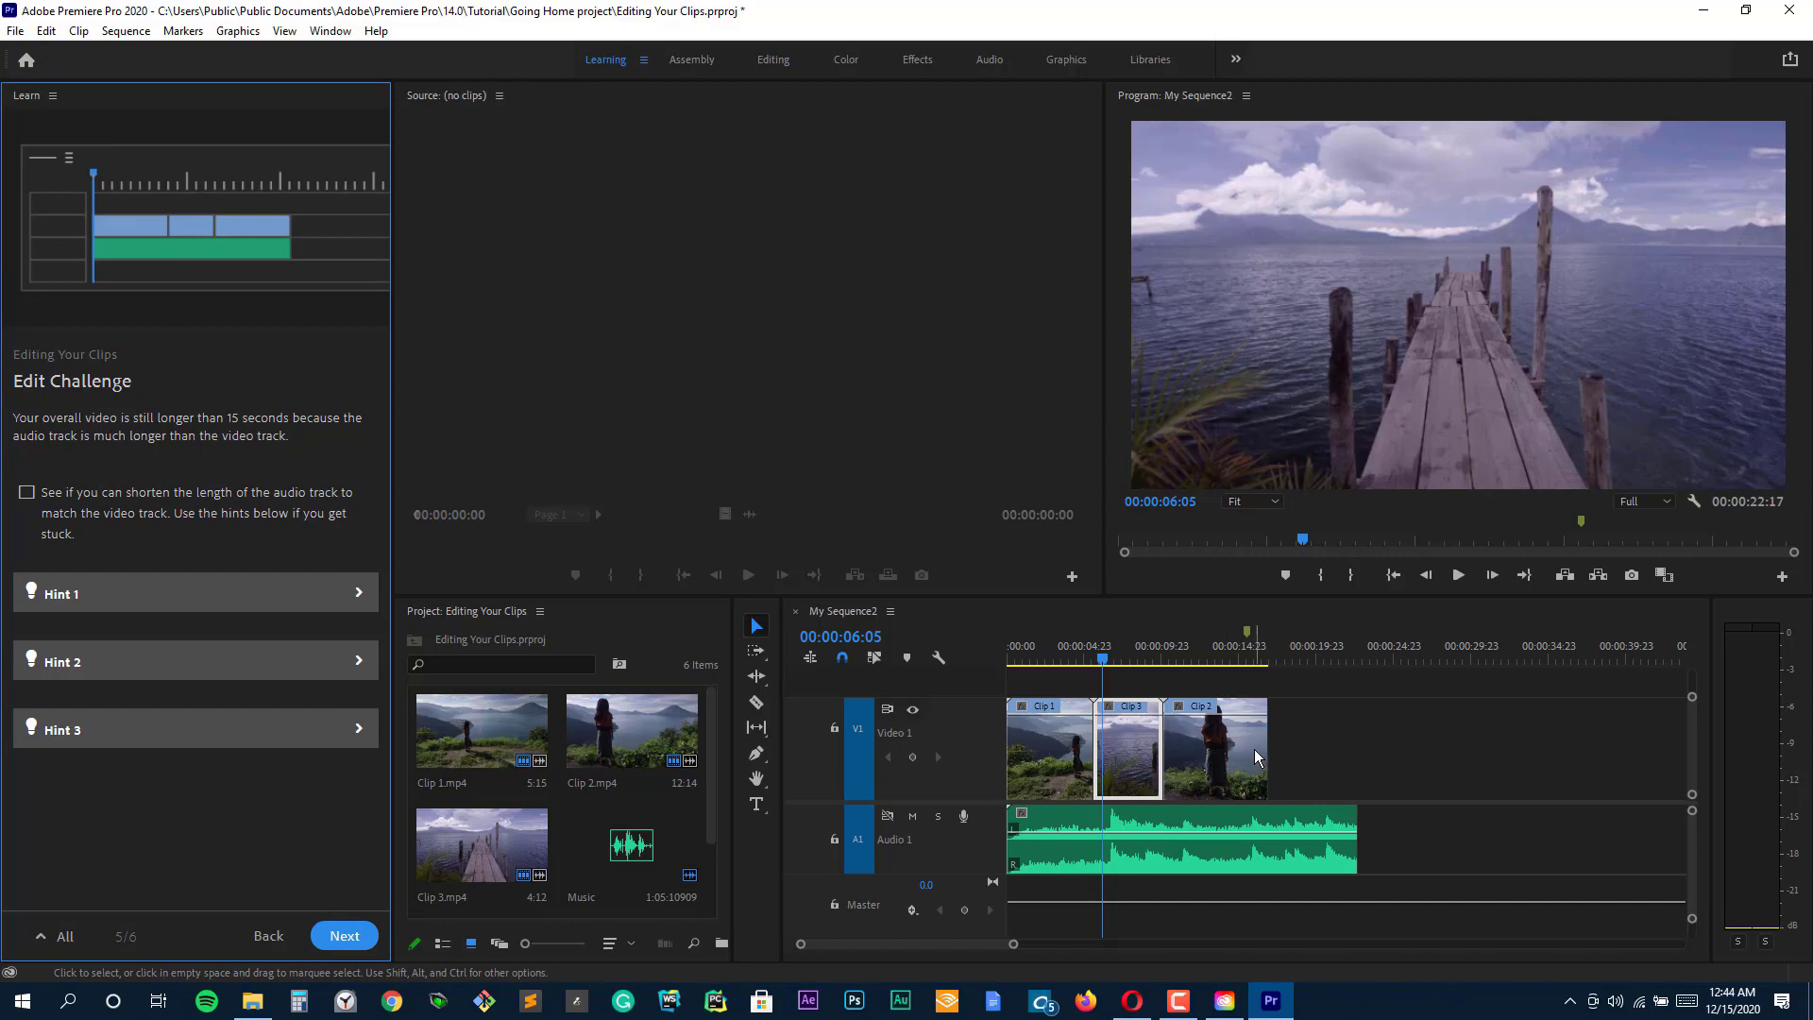
# Trim the end of Clip 2 to the 15-second marker, shorten the audio track to match and finish the lesson.
pyautogui.moveTo(1263, 754); pyautogui.dragTo(1246, 756)
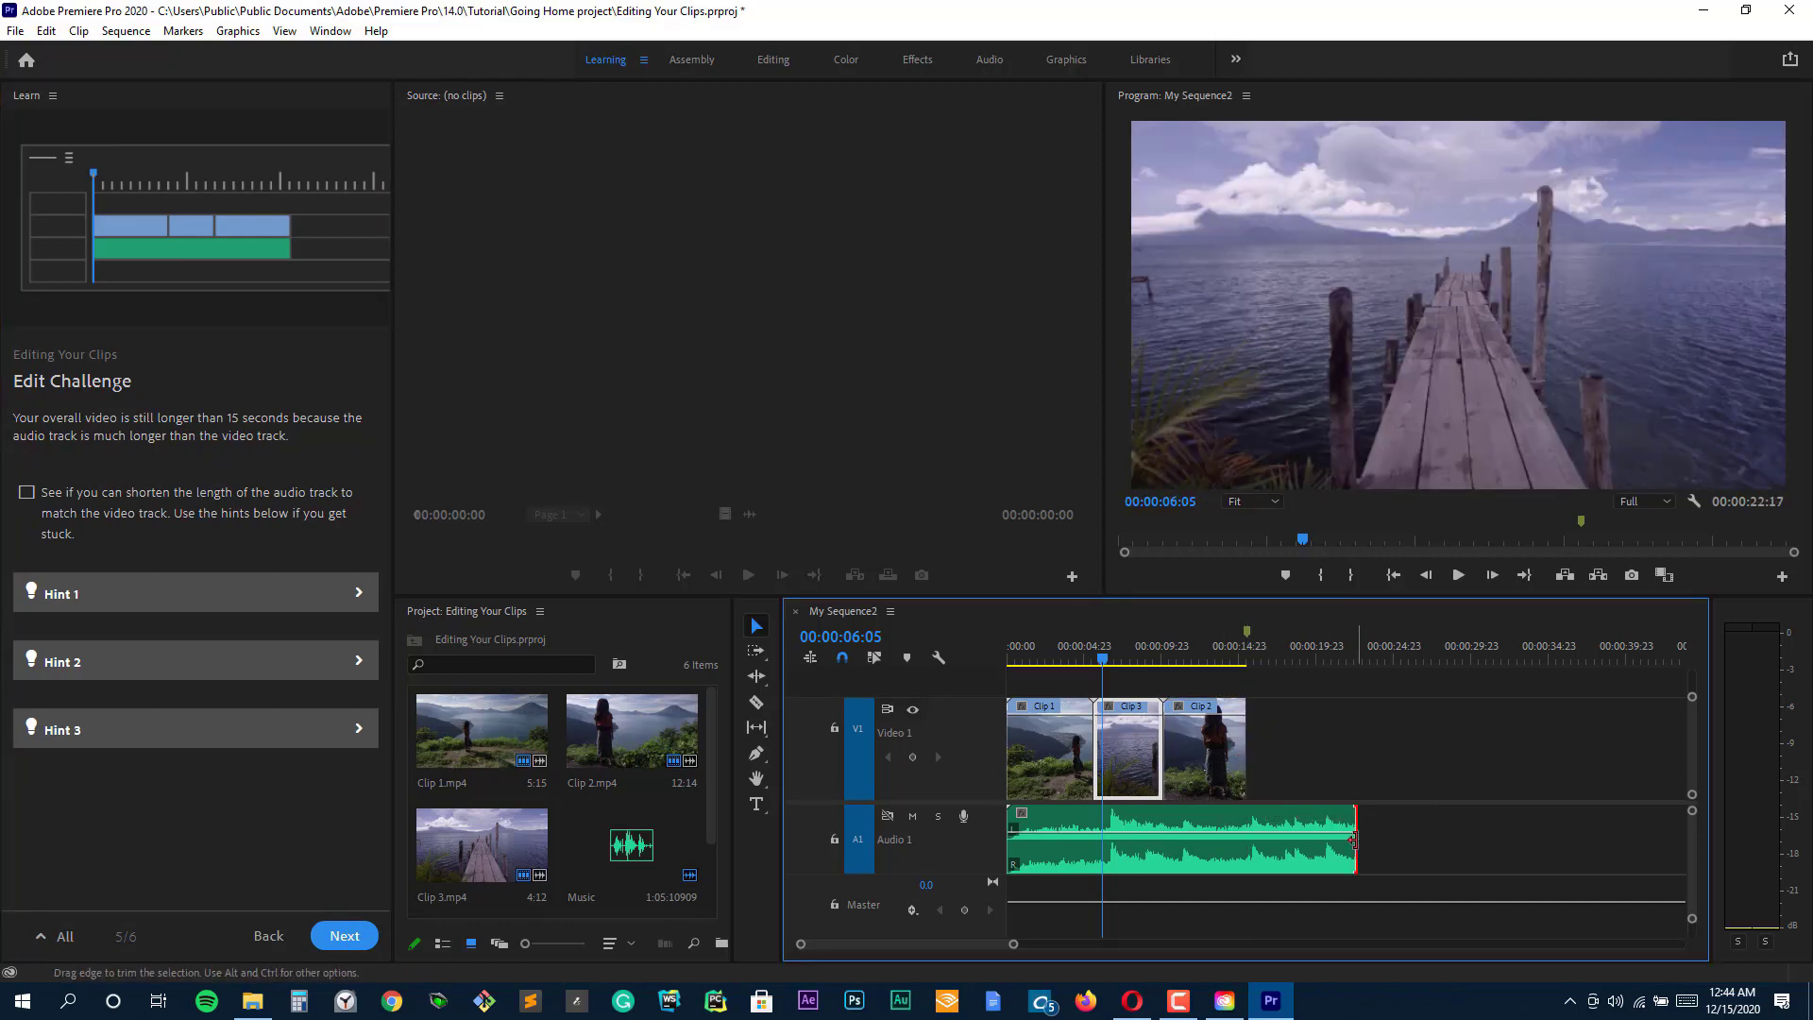
pyautogui.moveTo(1355, 839); pyautogui.dragTo(1246, 835)
pyautogui.click(345, 934)
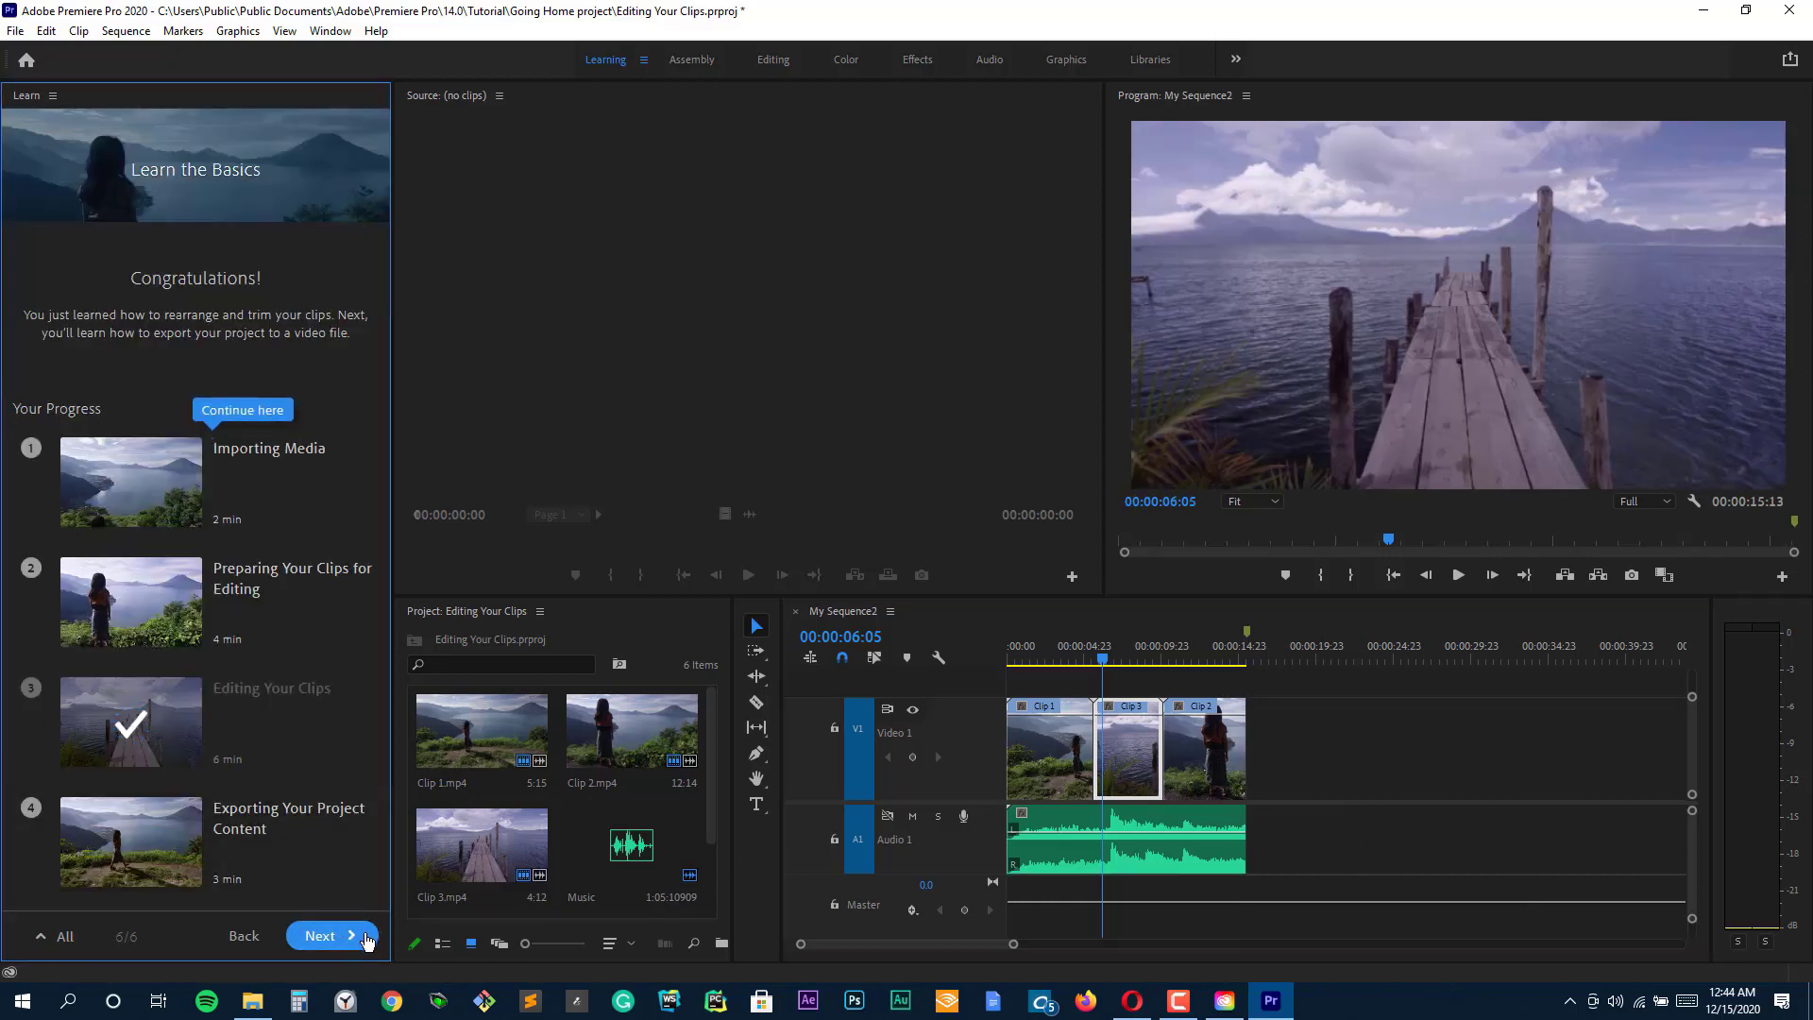
# Continue to the Exporting Your Project tutorial without saving the previous project, and play the start of its sequence.
pyautogui.click(366, 939)
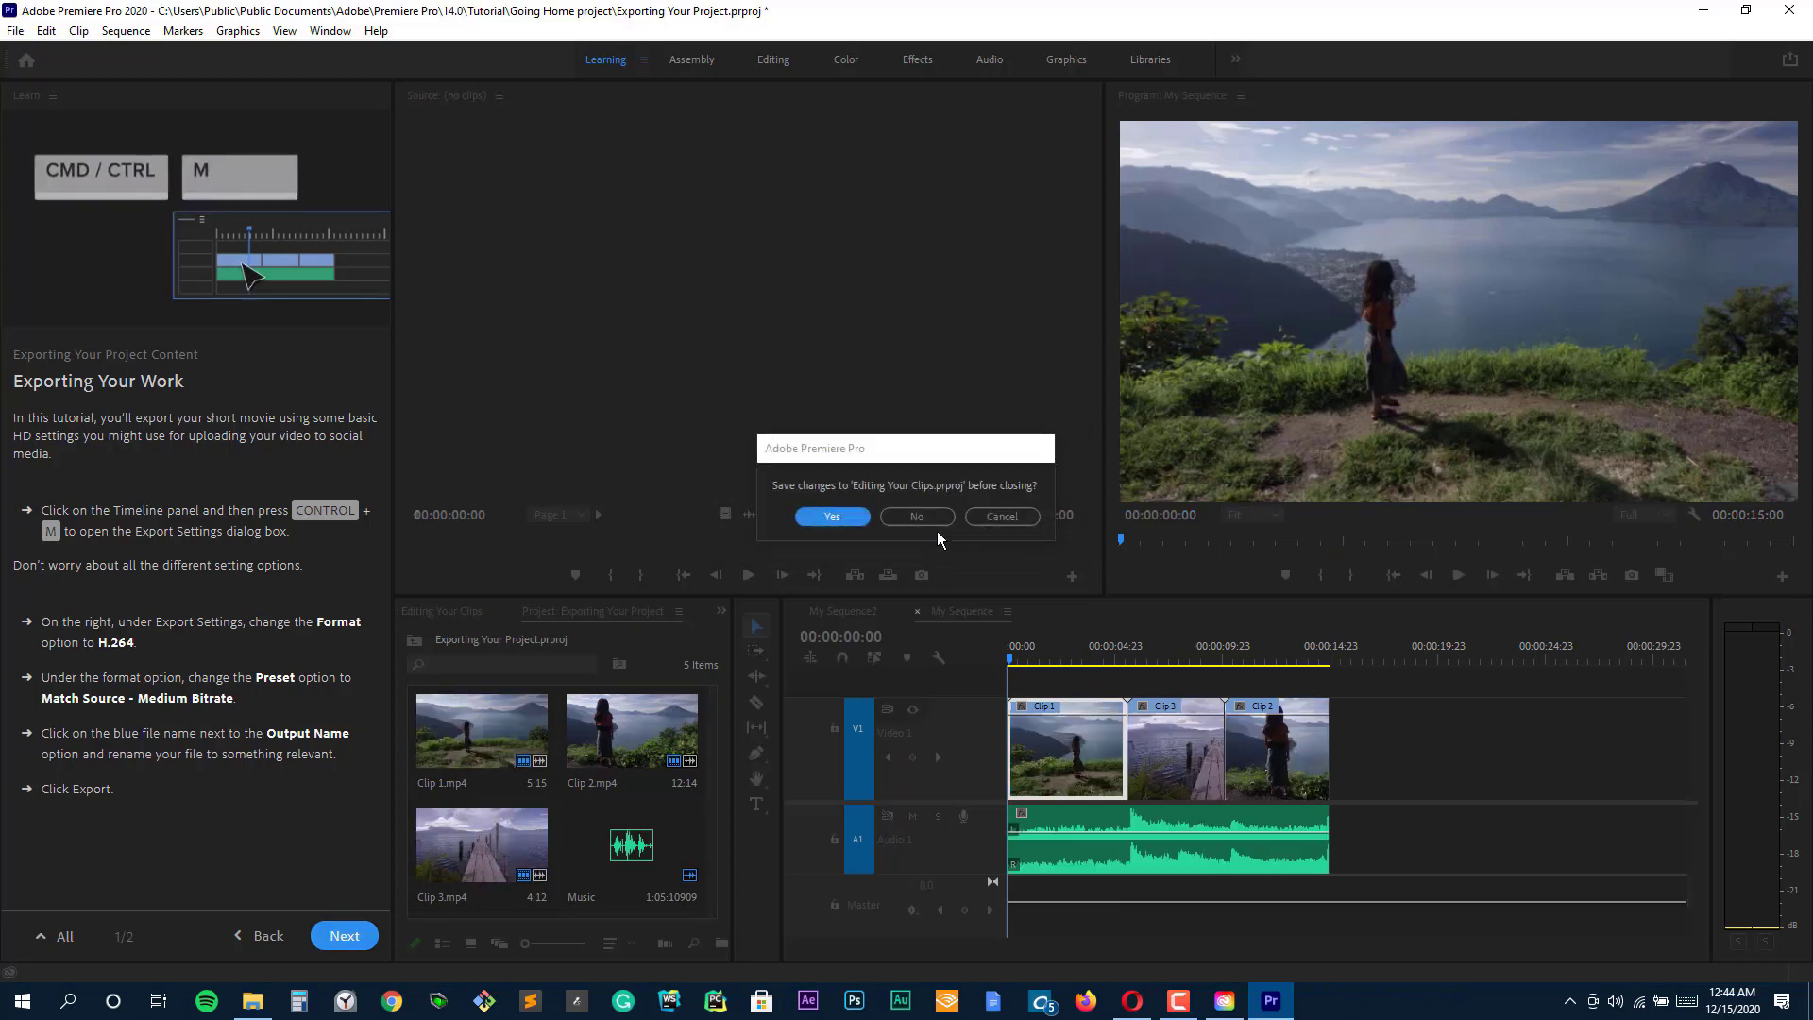
pyautogui.click(931, 520)
pyautogui.press('space')
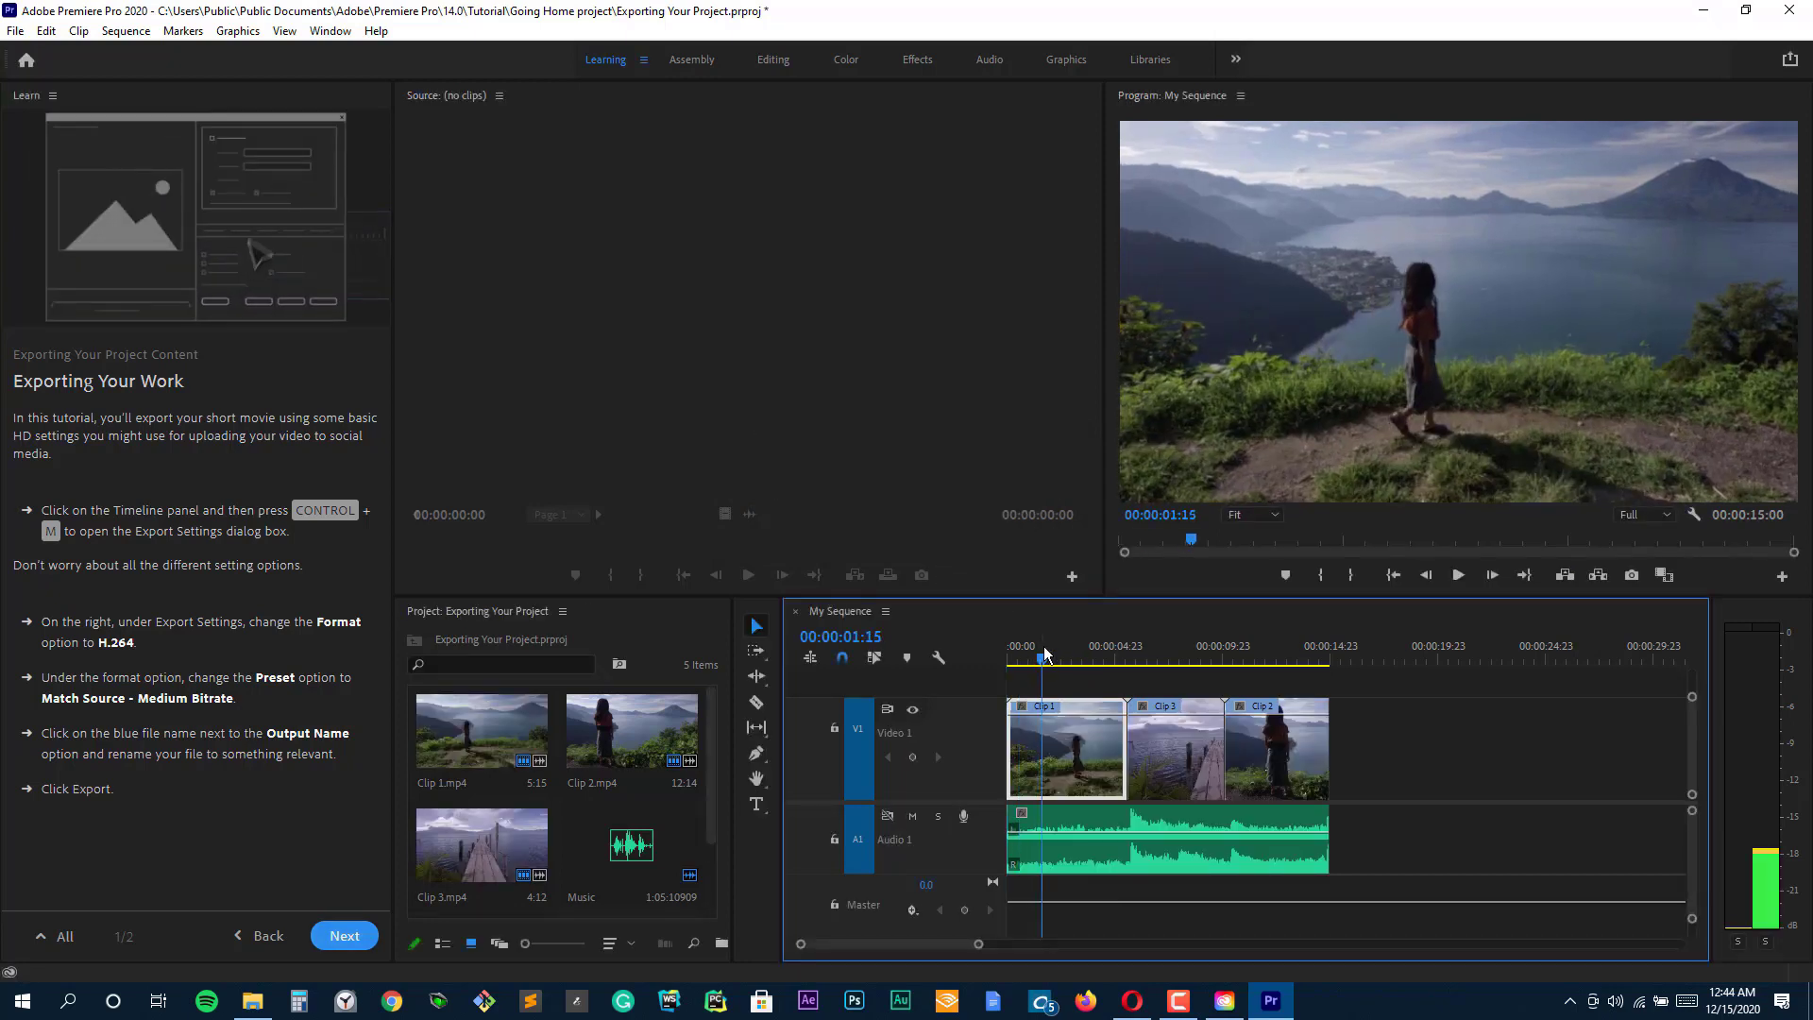
pyautogui.click(1018, 652)
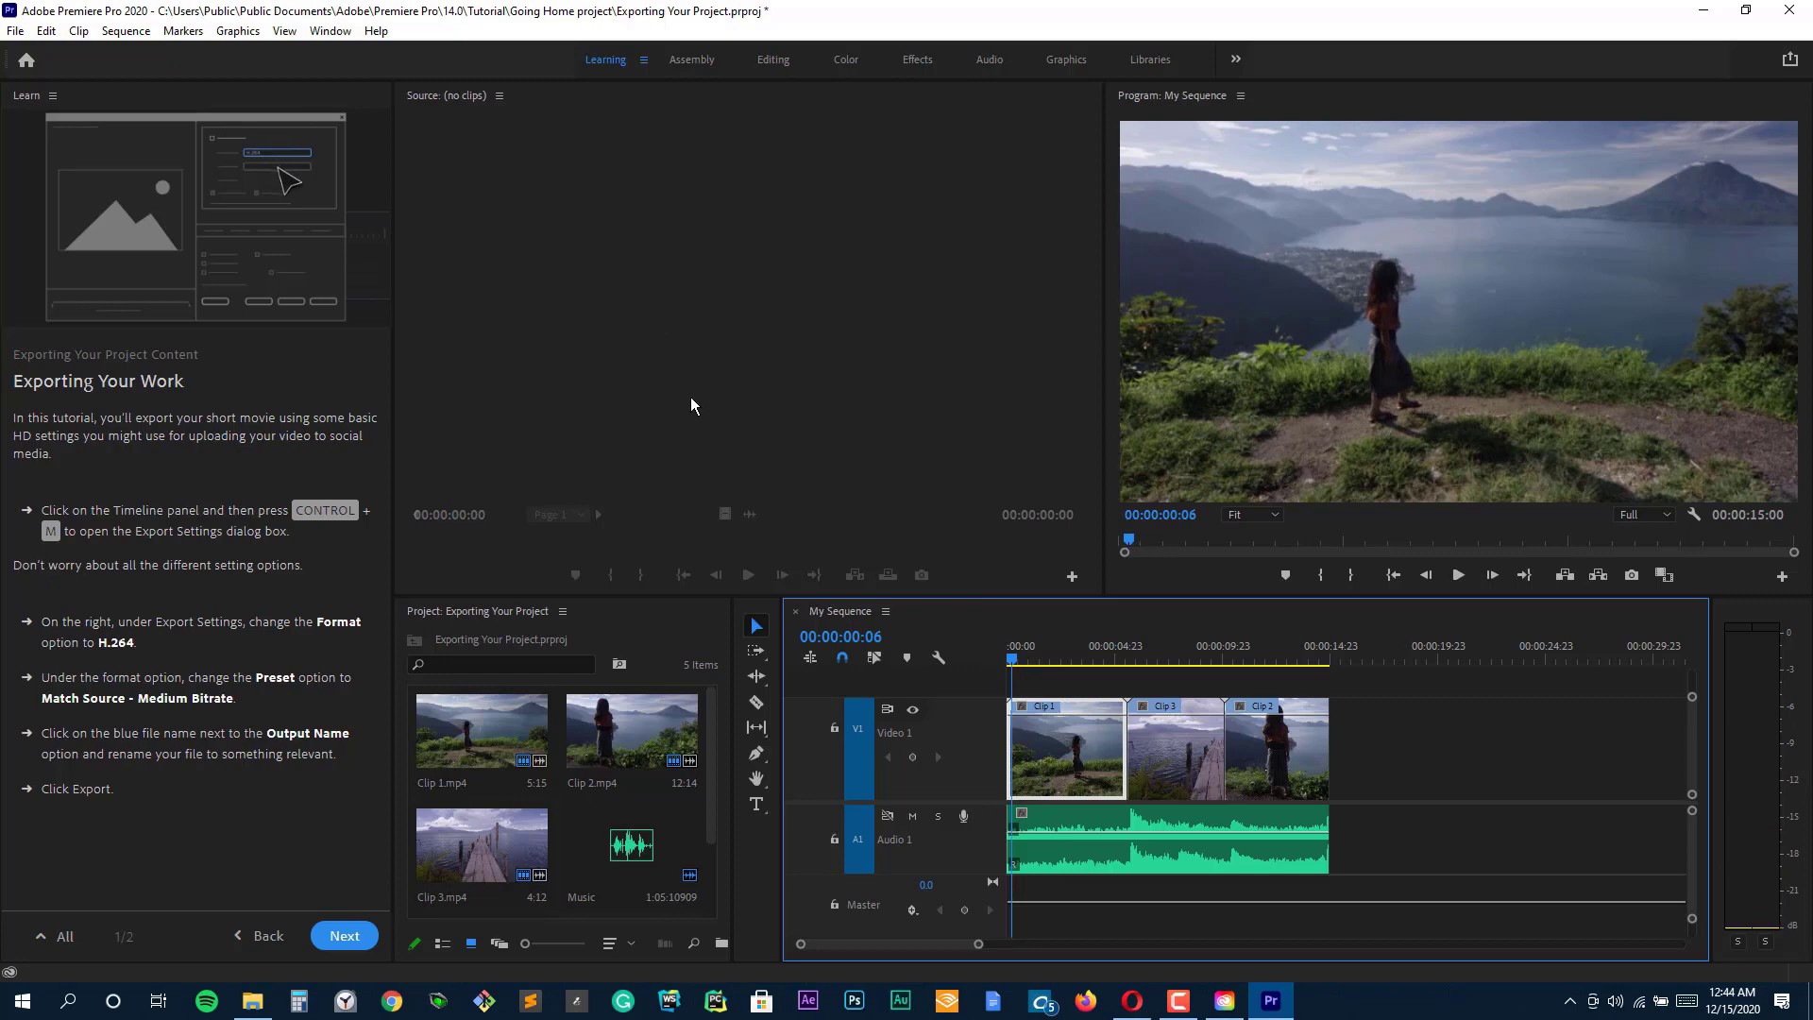
# Switch to the Color workspace and set the Creative Sharpen adjustment of Clip 1 to -1.1.
pyautogui.click(768, 62)
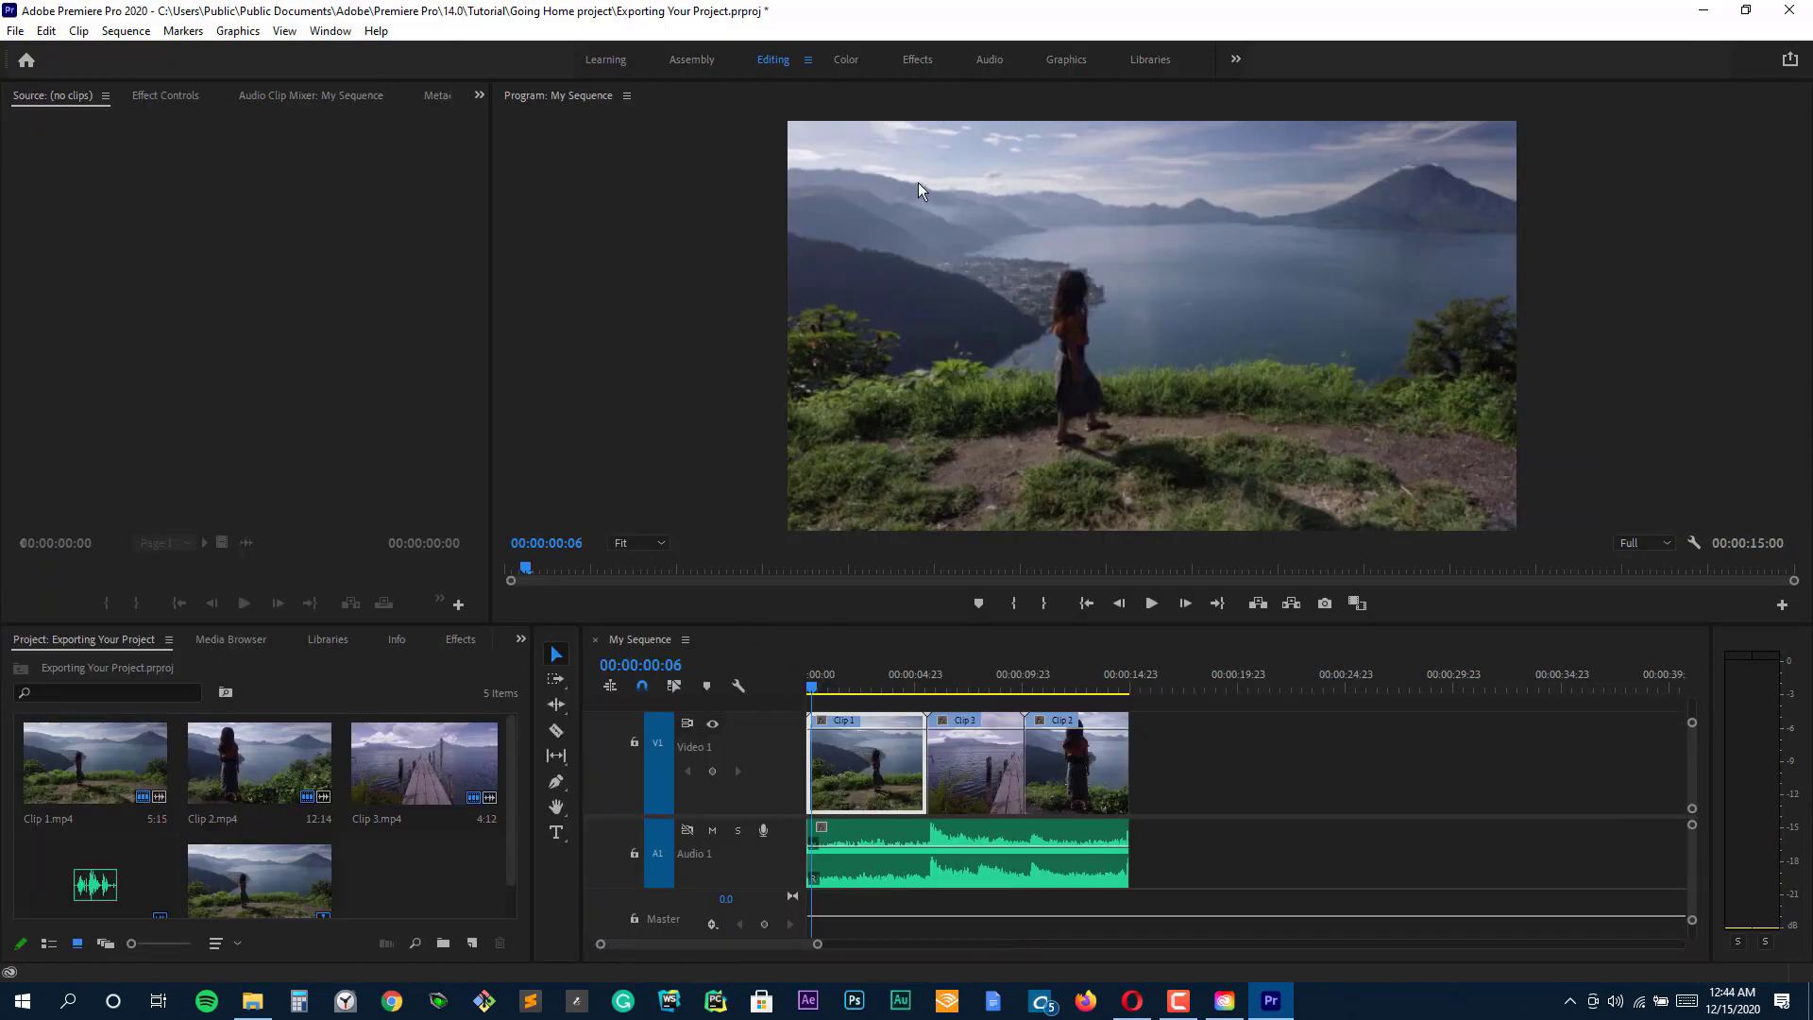
pyautogui.click(850, 64)
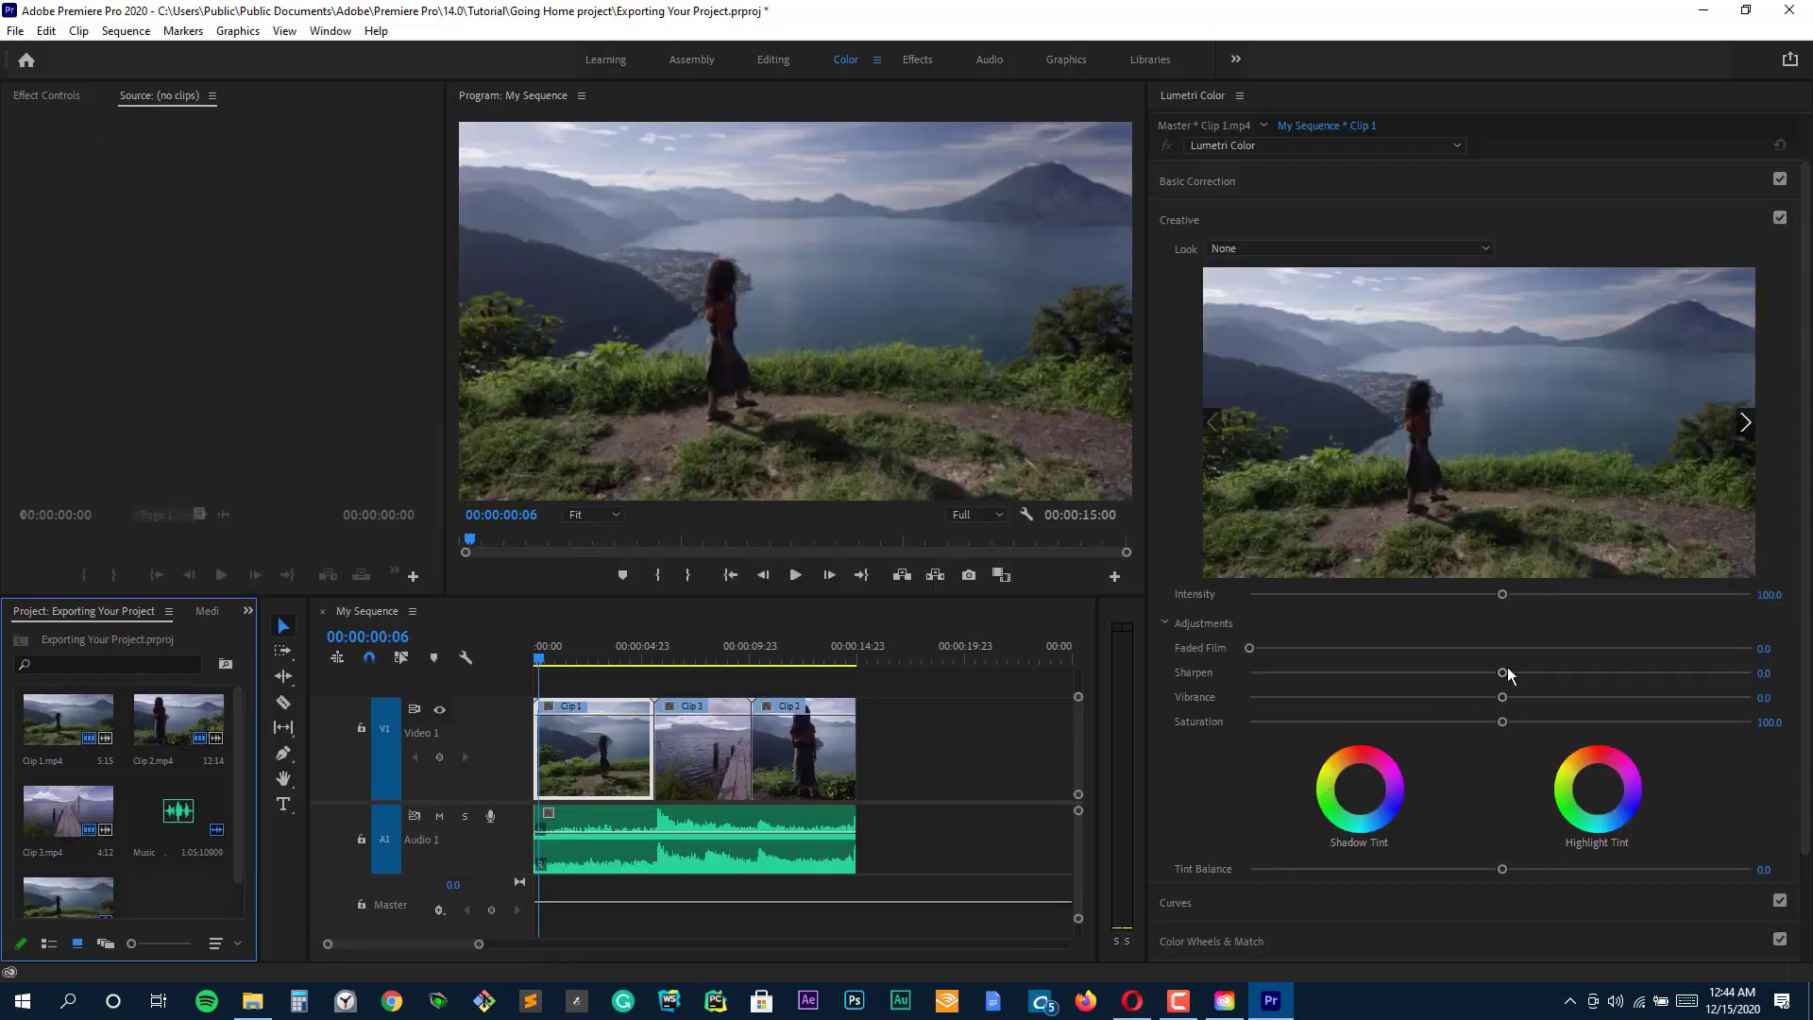
pyautogui.moveTo(1507, 668)
pyautogui.mouseDown()
pyautogui.moveTo(1560, 680)
pyautogui.moveTo(1498, 682)
pyautogui.mouseUp()
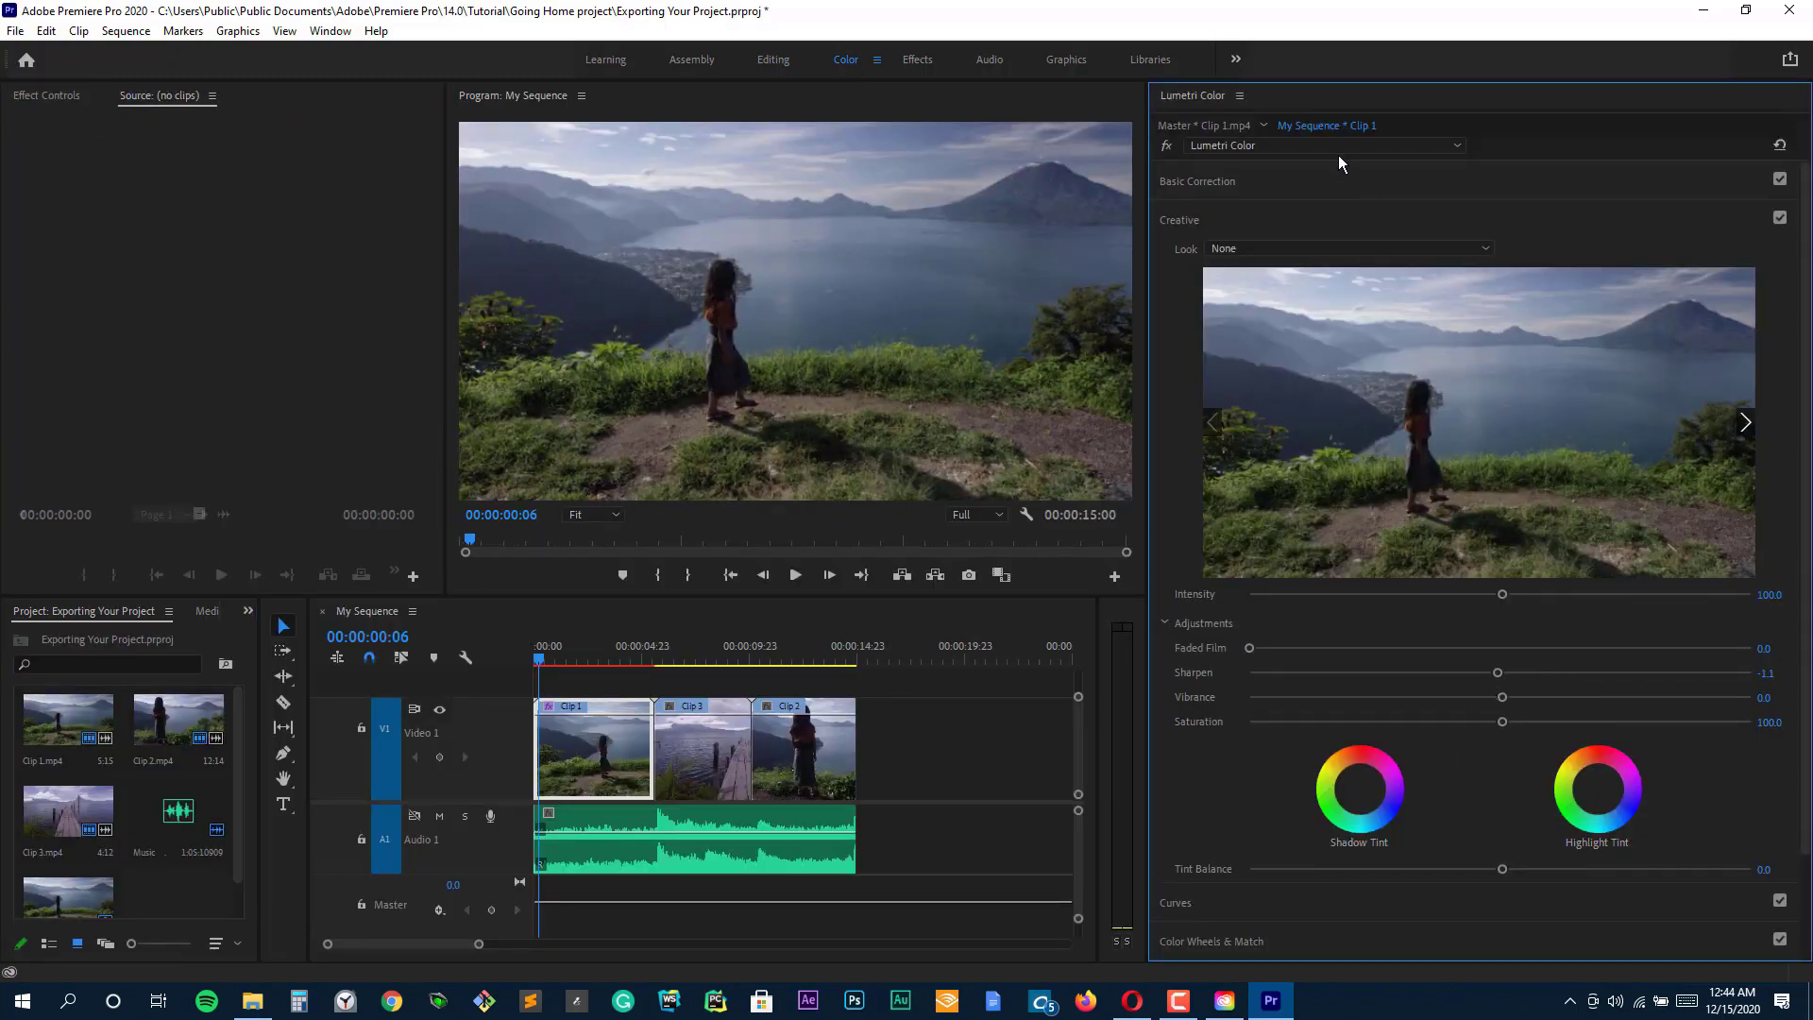
# Try warm and cool Temperature values in Clip 1's Basic Correction, set Tint to -0.4 and bring Temperature back to nearly zero.
pyautogui.click(1749, 189)
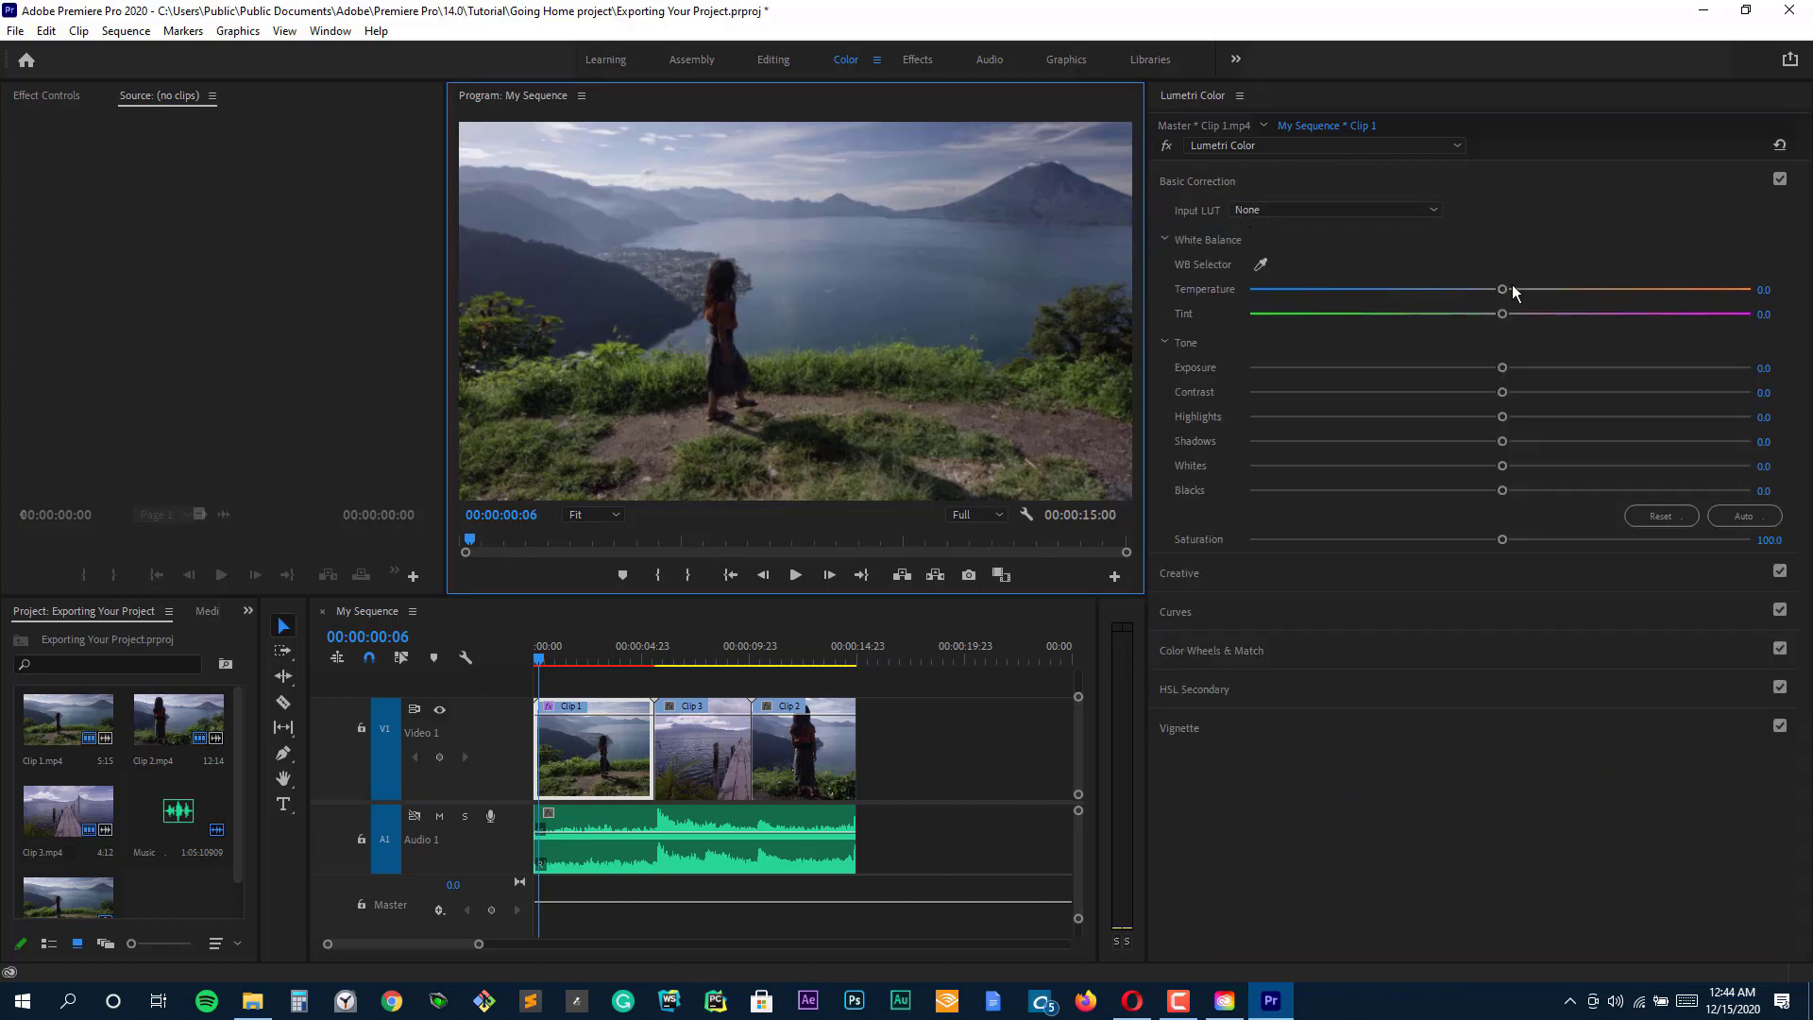
pyautogui.moveTo(1503, 289); pyautogui.dragTo(1602, 288)
pyautogui.moveTo(1734, 309); pyautogui.dragTo(1734, 308)
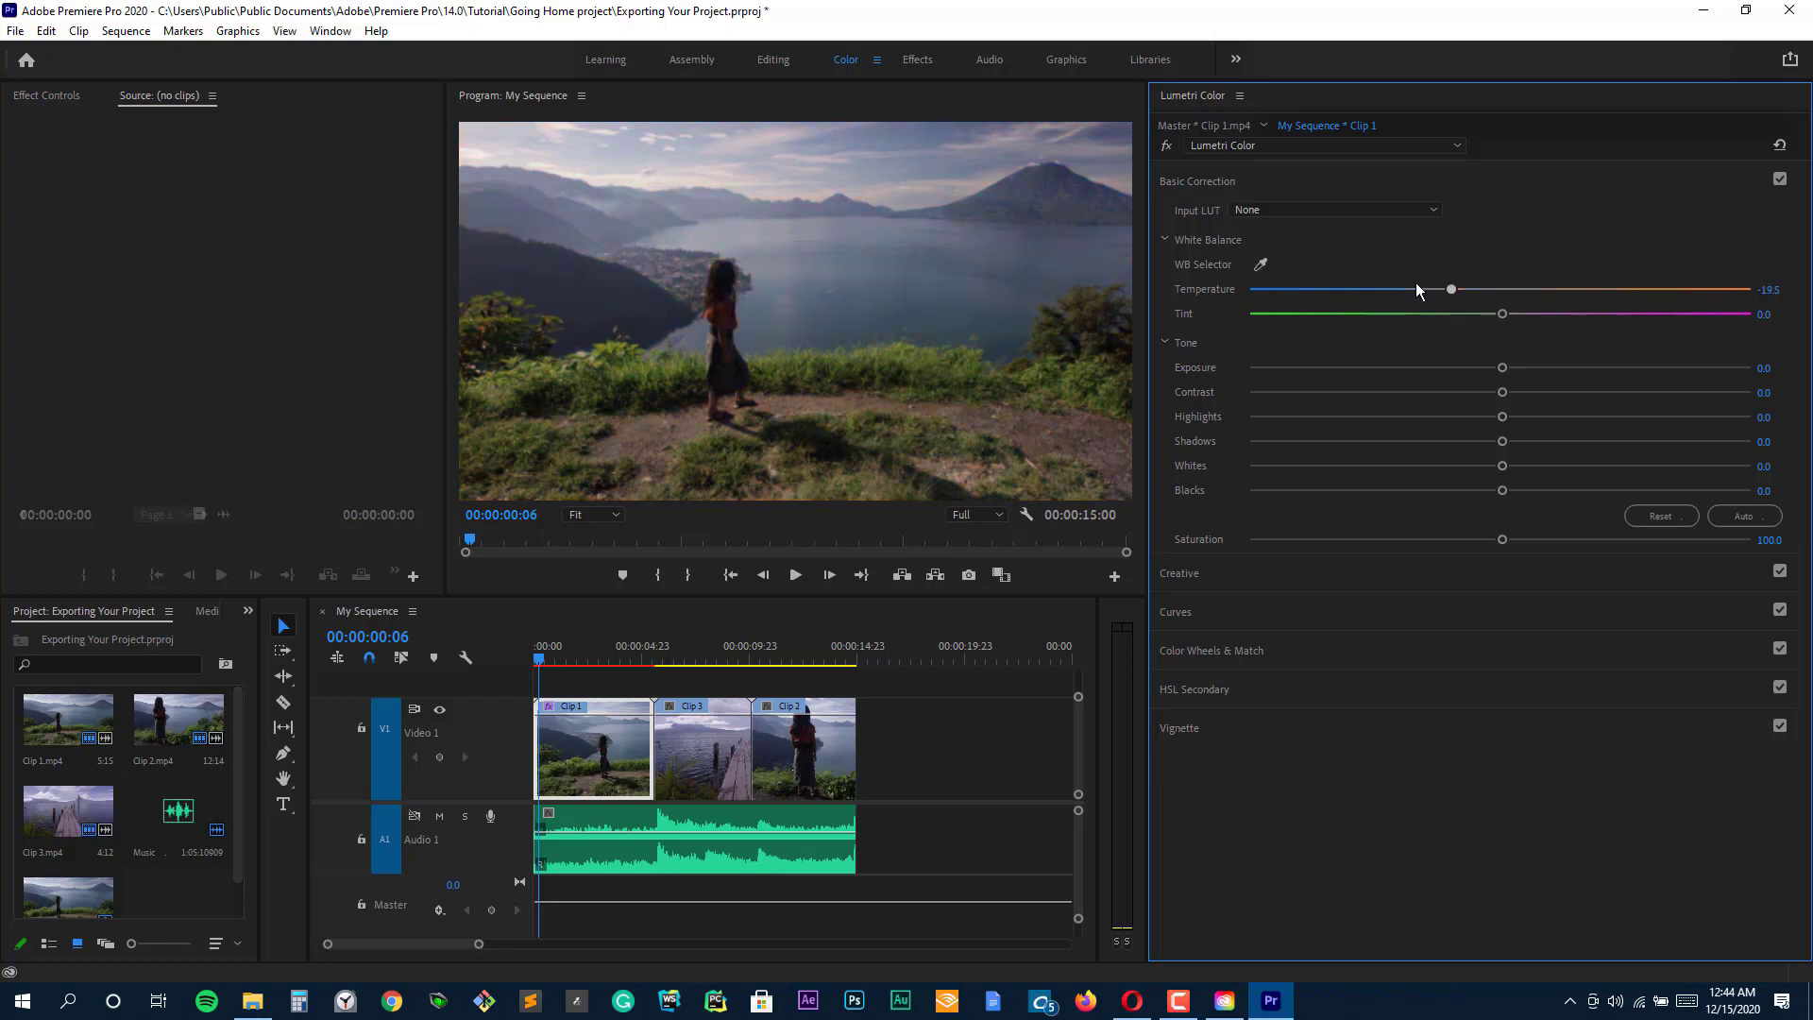
pyautogui.moveTo(1241, 284); pyautogui.dragTo(1271, 290)
pyautogui.moveTo(1503, 313); pyautogui.dragTo(1291, 309)
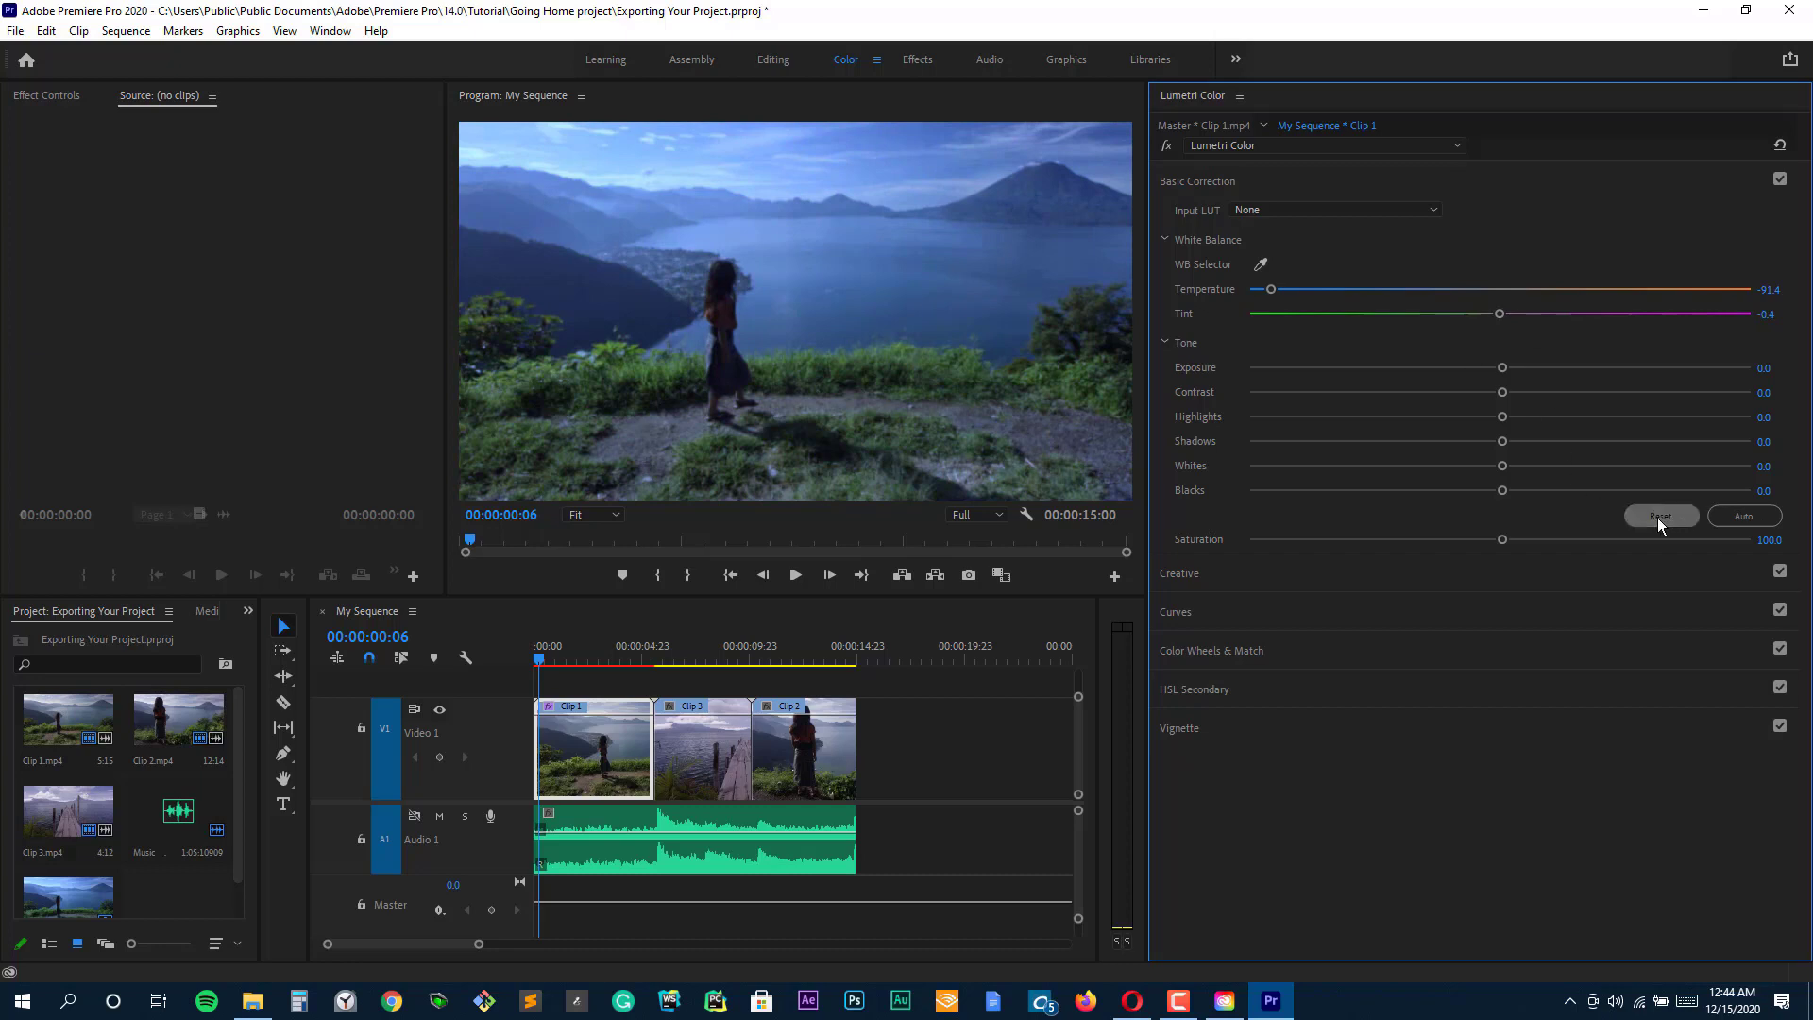
pyautogui.click(1499, 289)
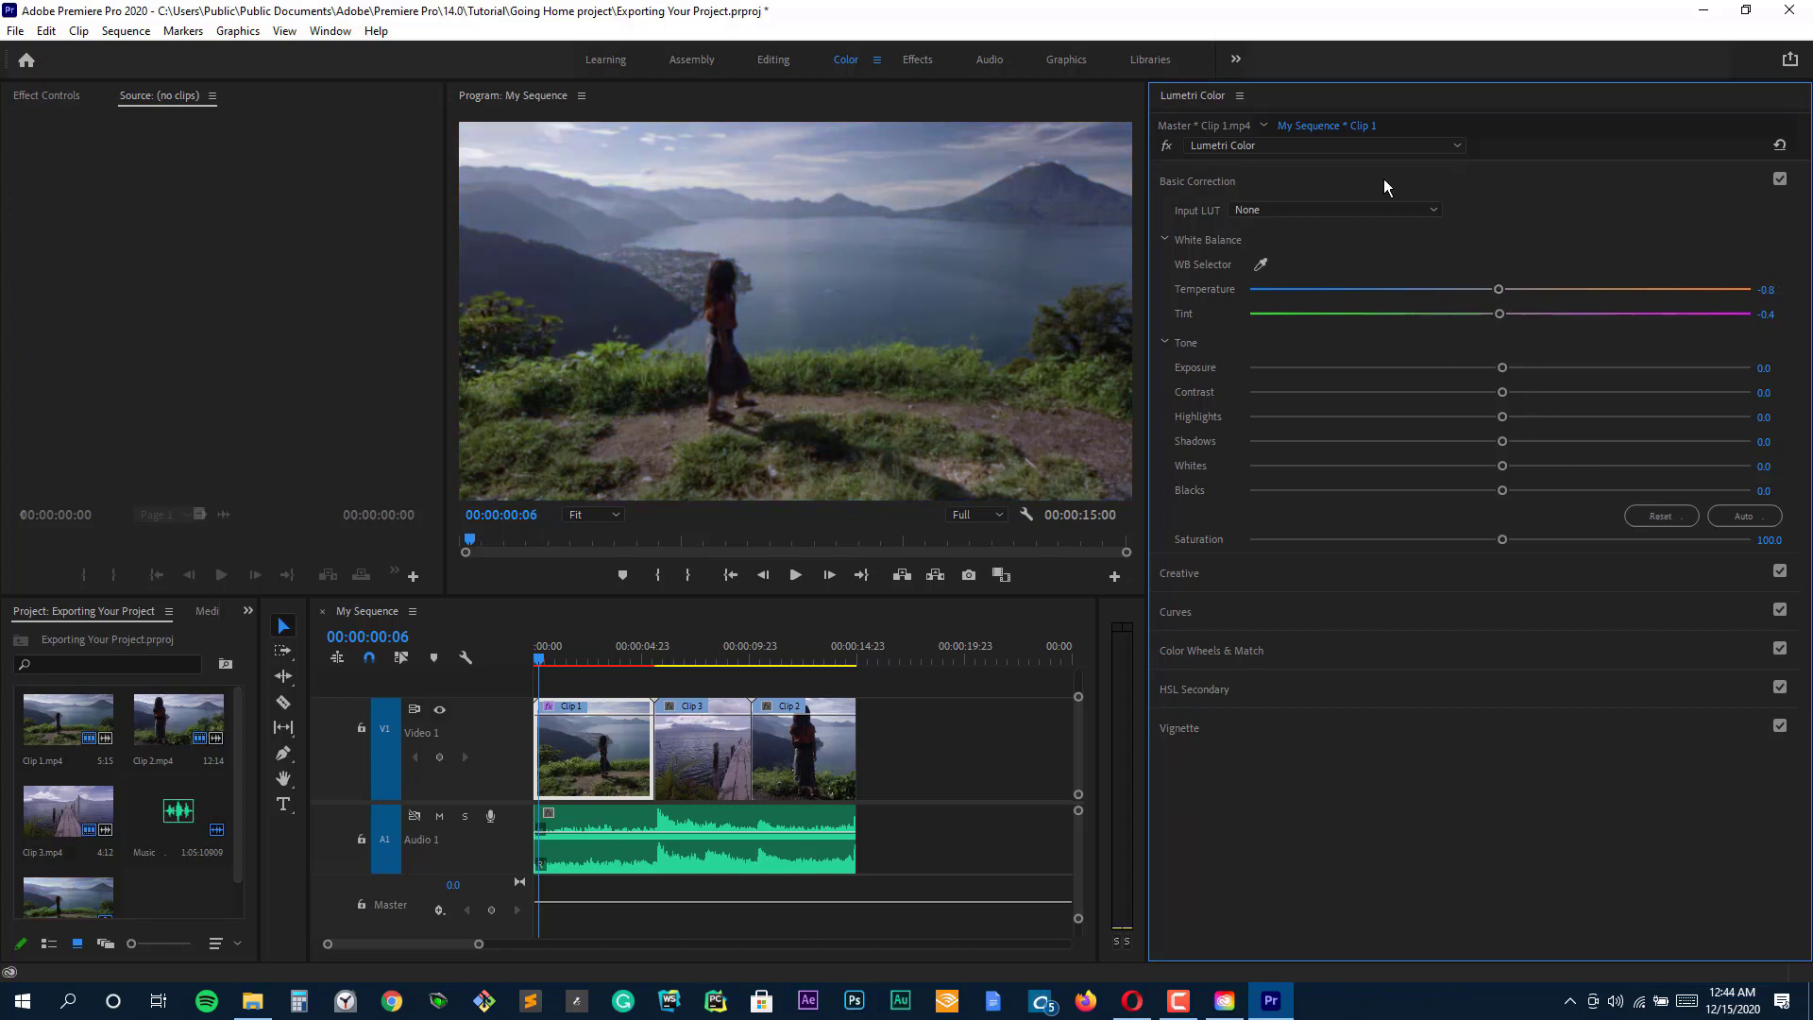
# Apply the SL BIG creative look to Clip 1 and return the playhead to the start of the sequence.
pyautogui.click(1232, 182)
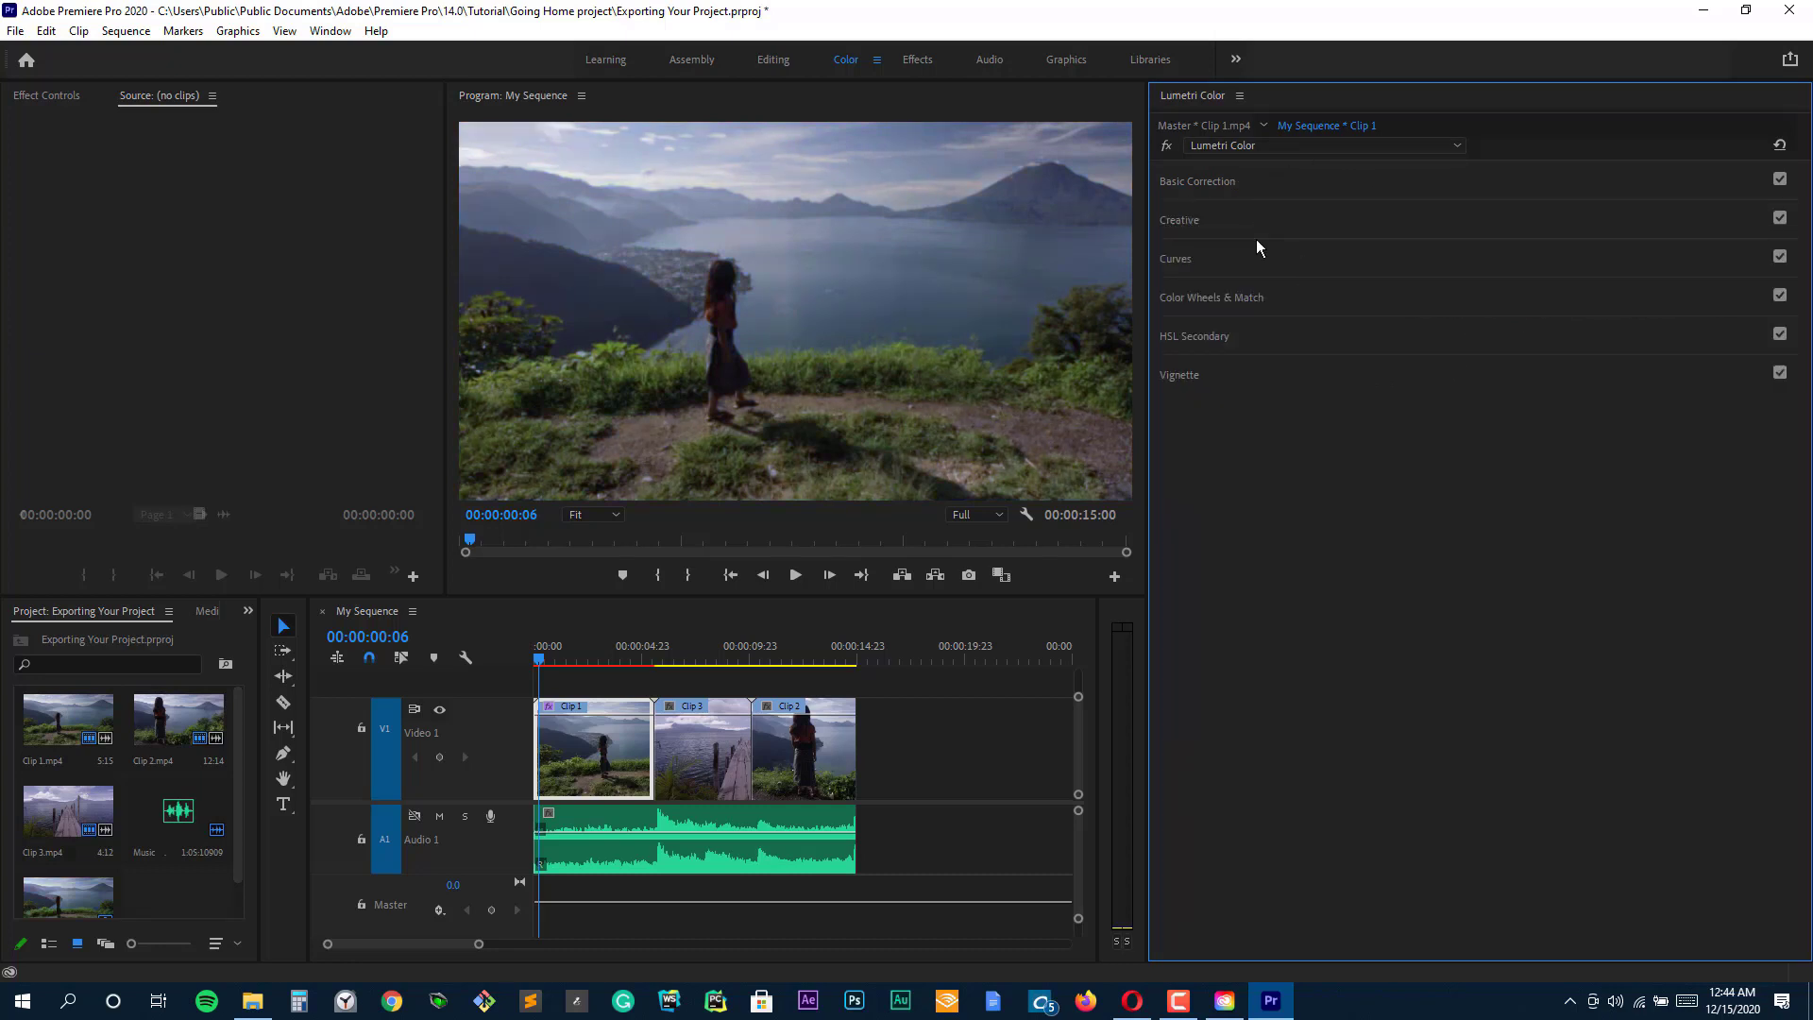
pyautogui.click(1196, 226)
pyautogui.scroll(-1, 1361, 659)
pyautogui.click(1301, 215)
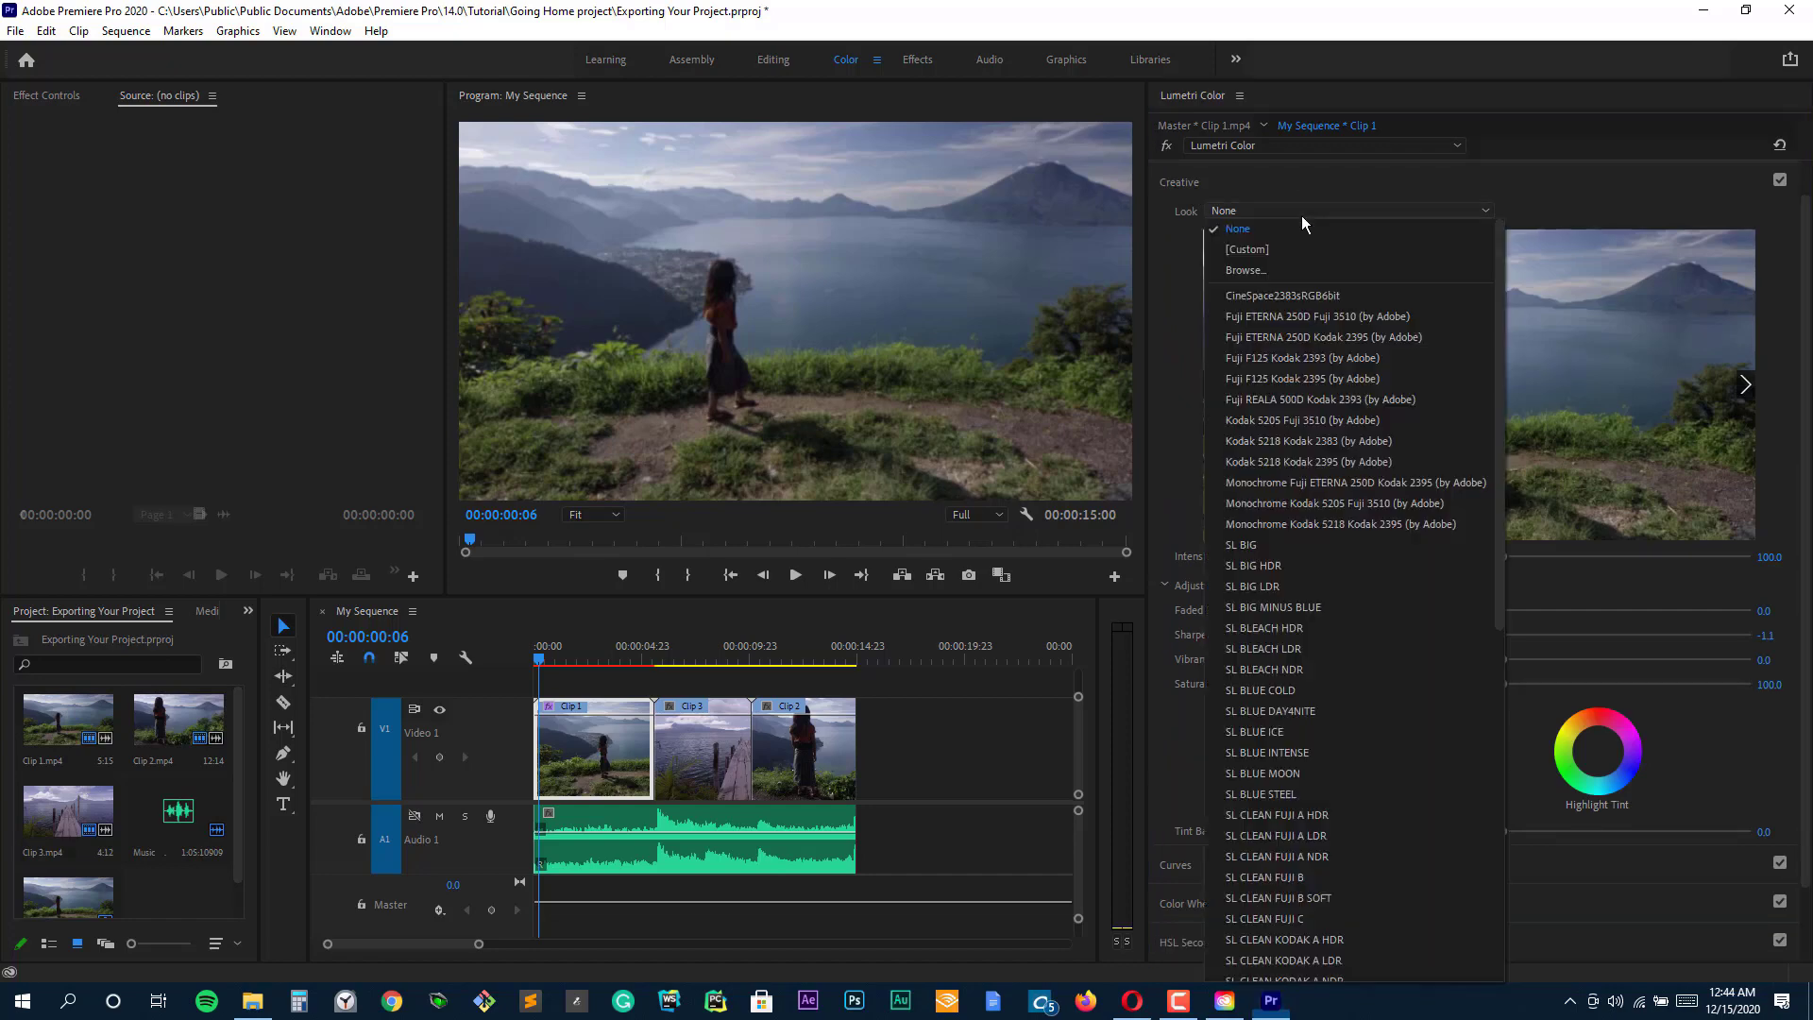
pyautogui.click(1283, 549)
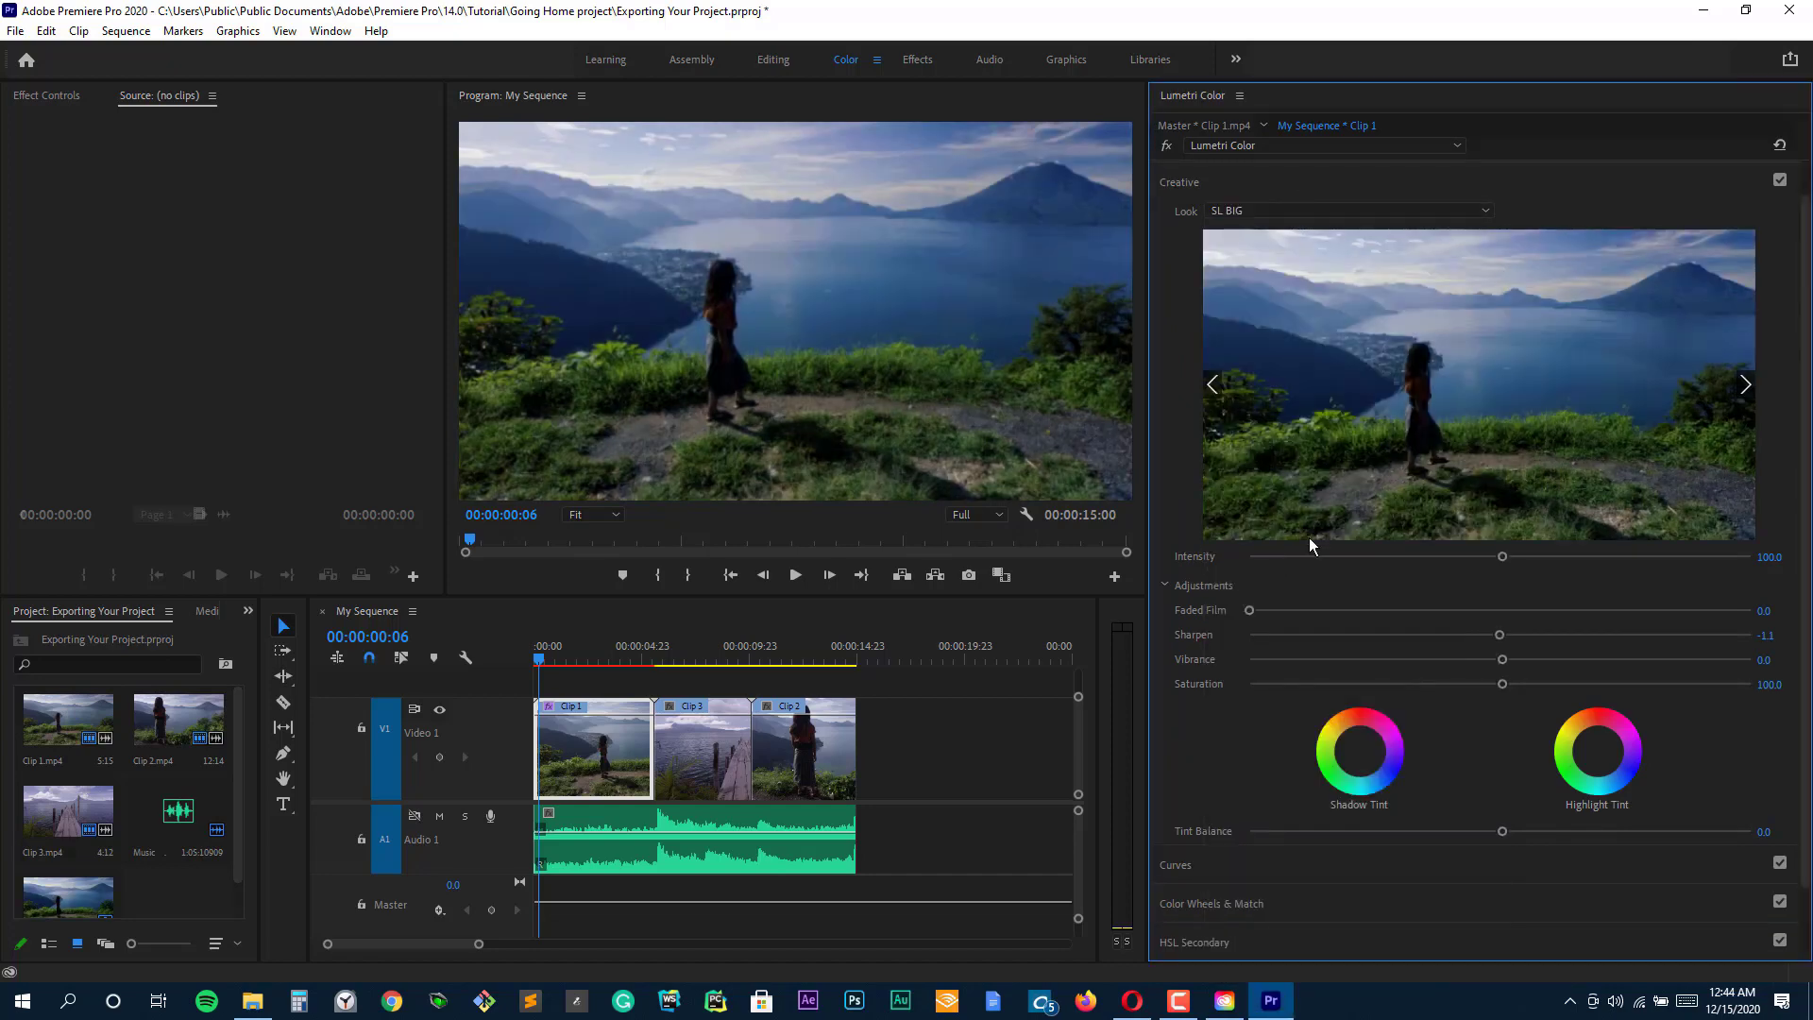
pyautogui.press('Down')
pyautogui.press('Up')
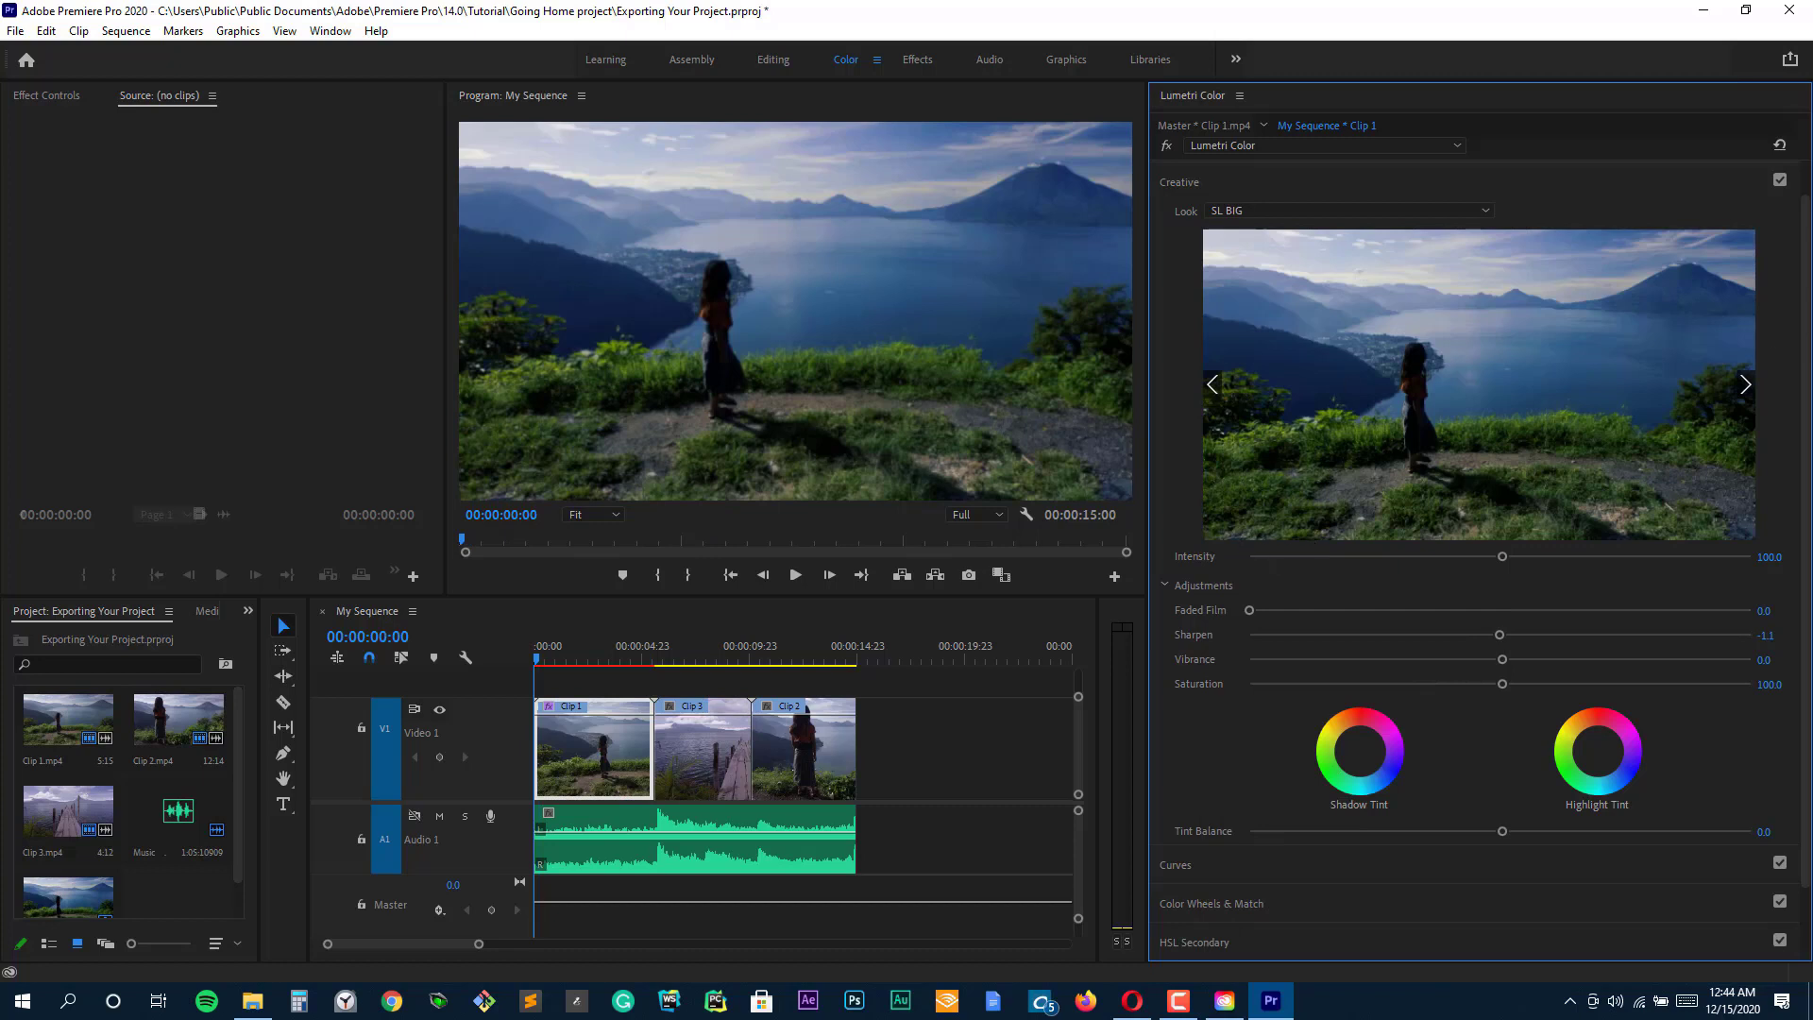
# Preview the creative looks that follow SL BIG on Clip 1, up to SL CLEAN KODAK A HDR.
pyautogui.click(1748, 387)
pyautogui.click(1748, 387)
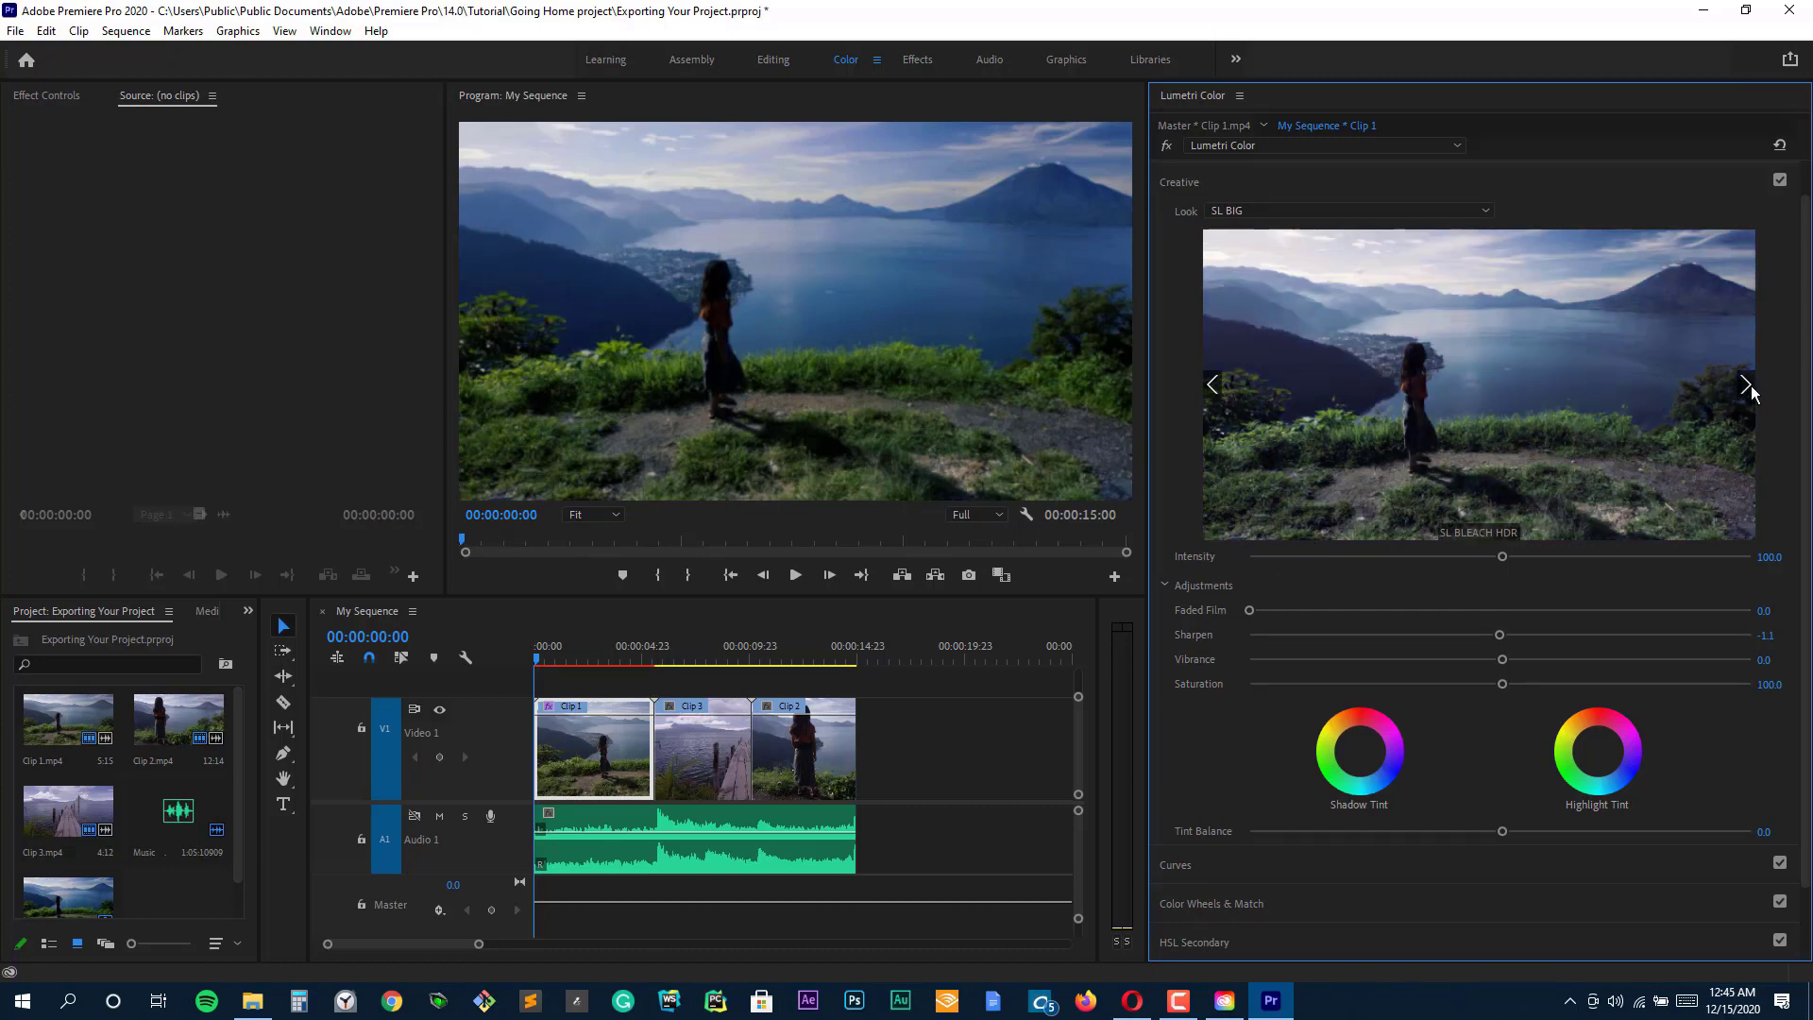
pyautogui.click(1748, 387)
pyautogui.click(1748, 387)
pyautogui.click(1748, 387)
pyautogui.click(1748, 388)
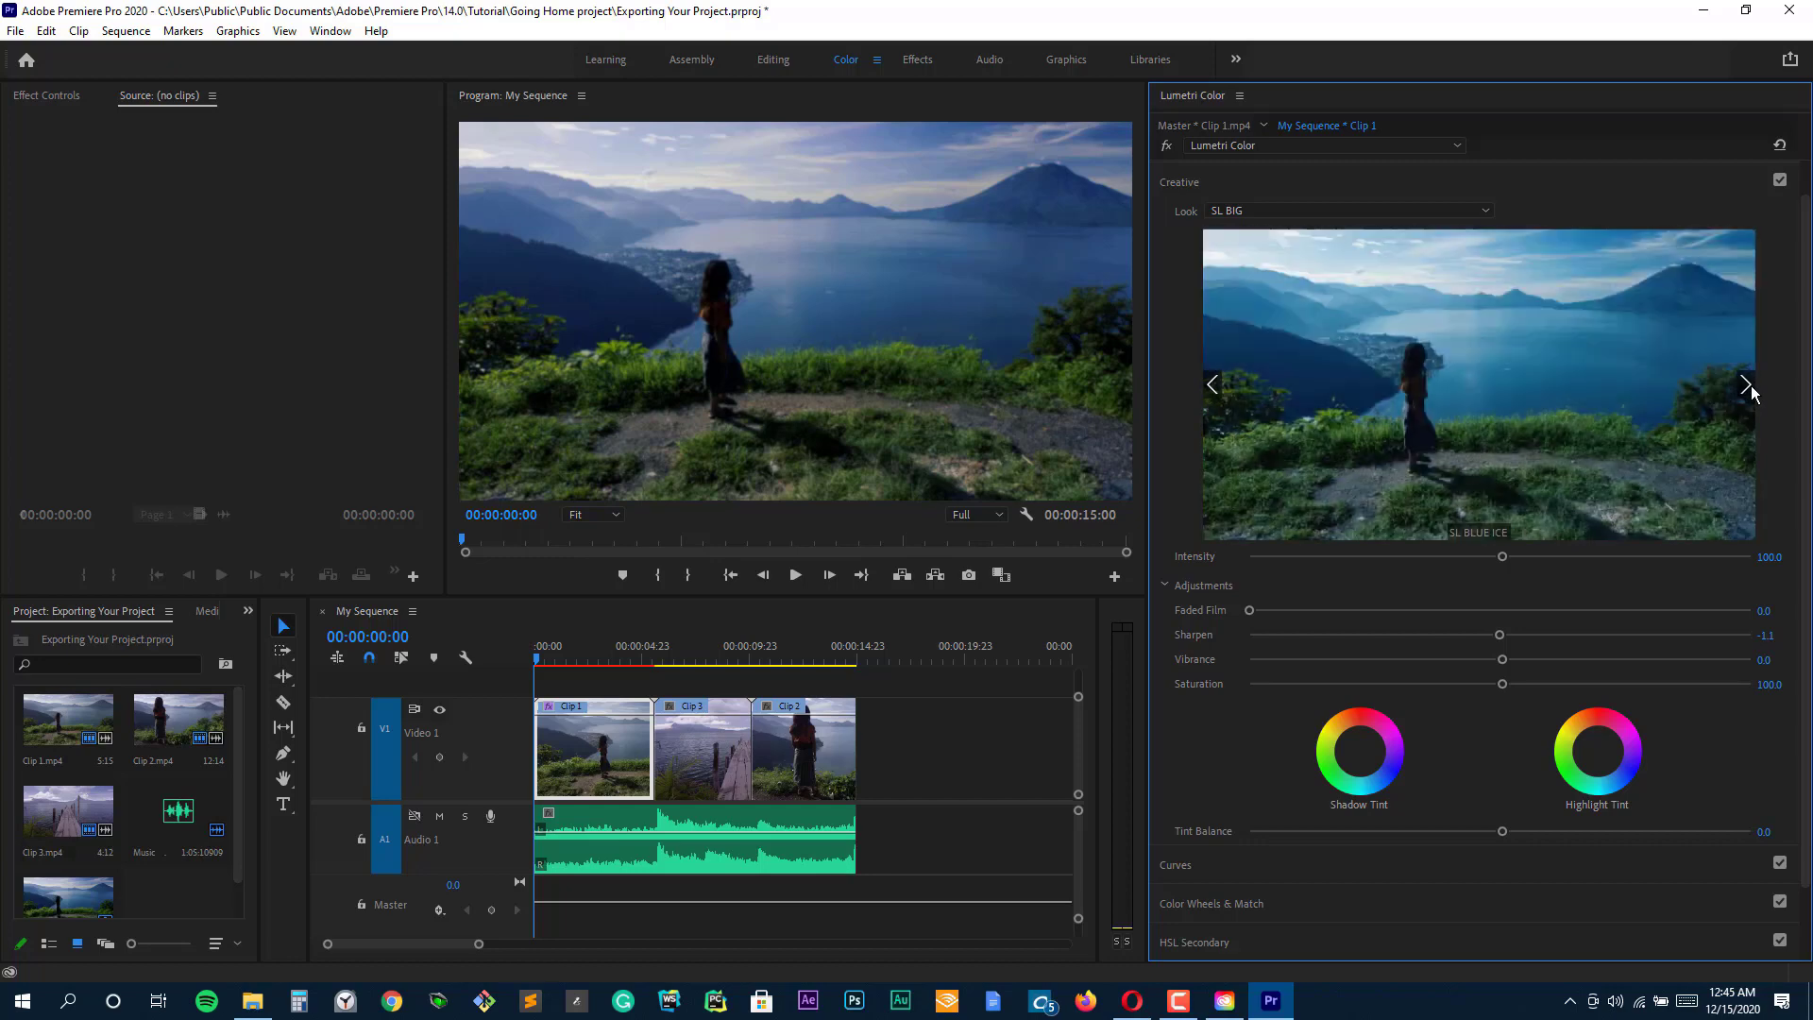
pyautogui.click(1748, 387)
pyautogui.click(1748, 388)
pyautogui.click(1748, 387)
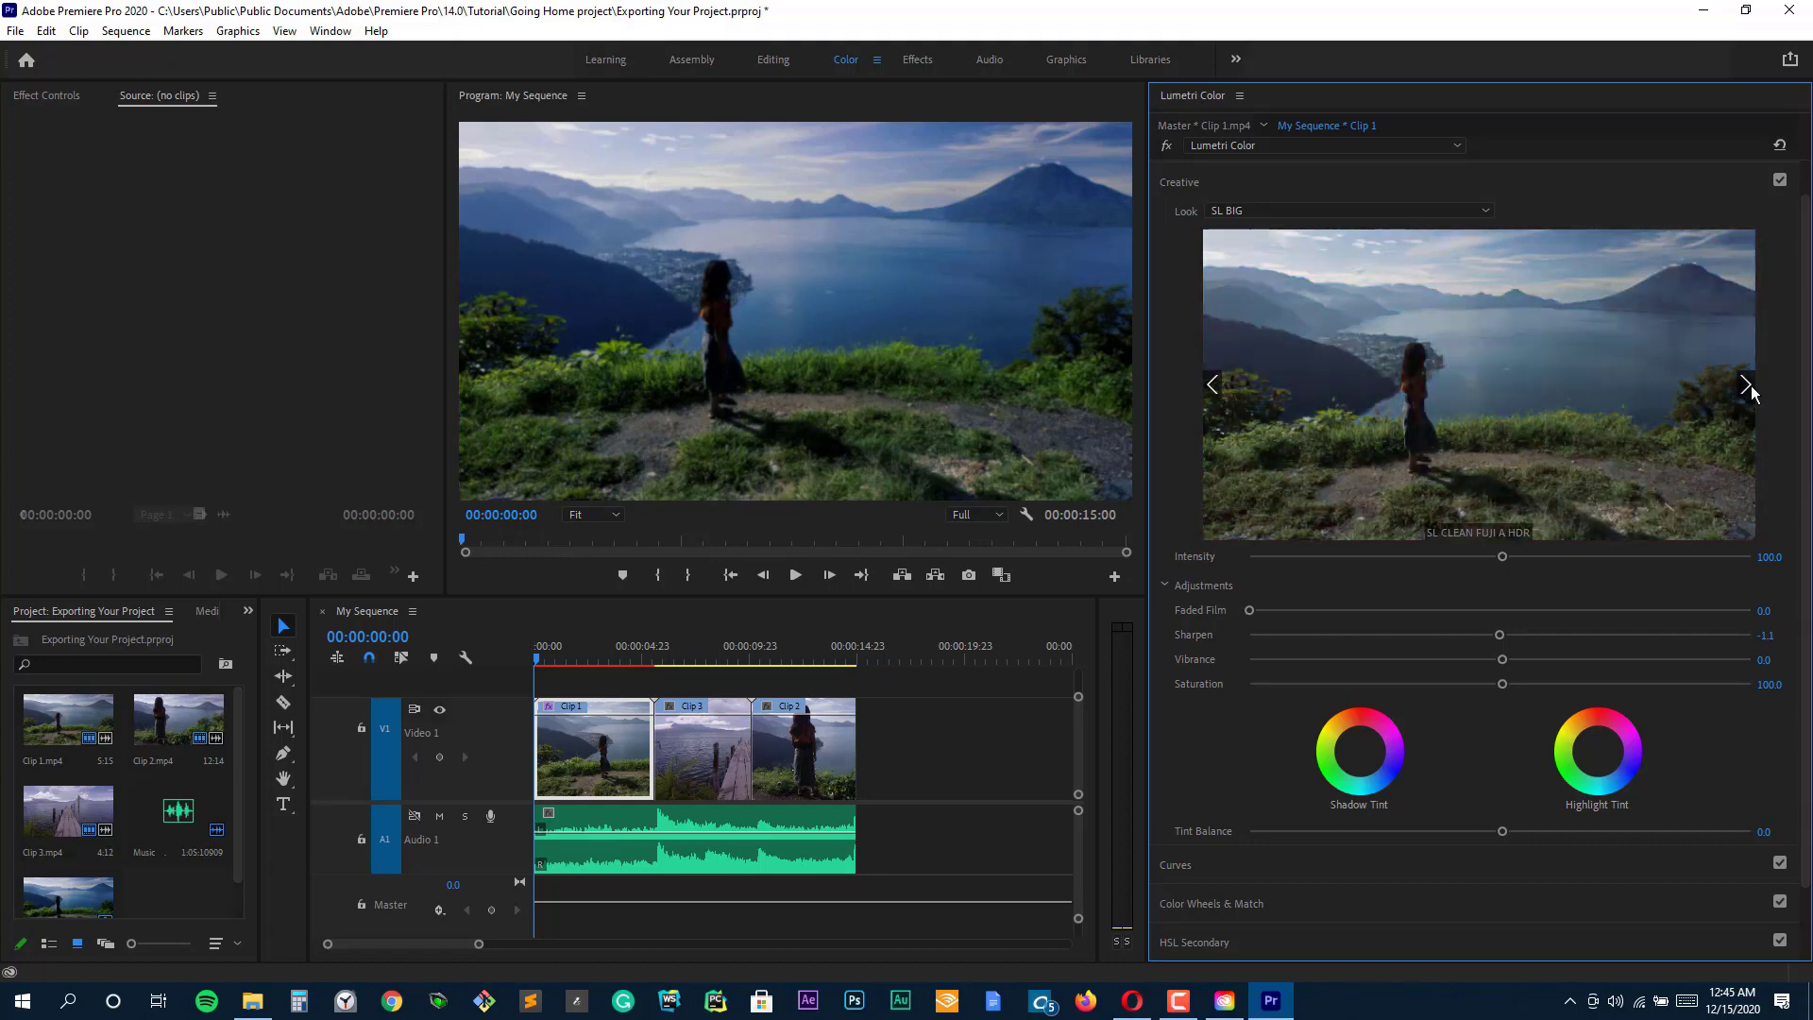
pyautogui.click(1747, 387)
pyautogui.click(1748, 387)
pyautogui.click(1747, 387)
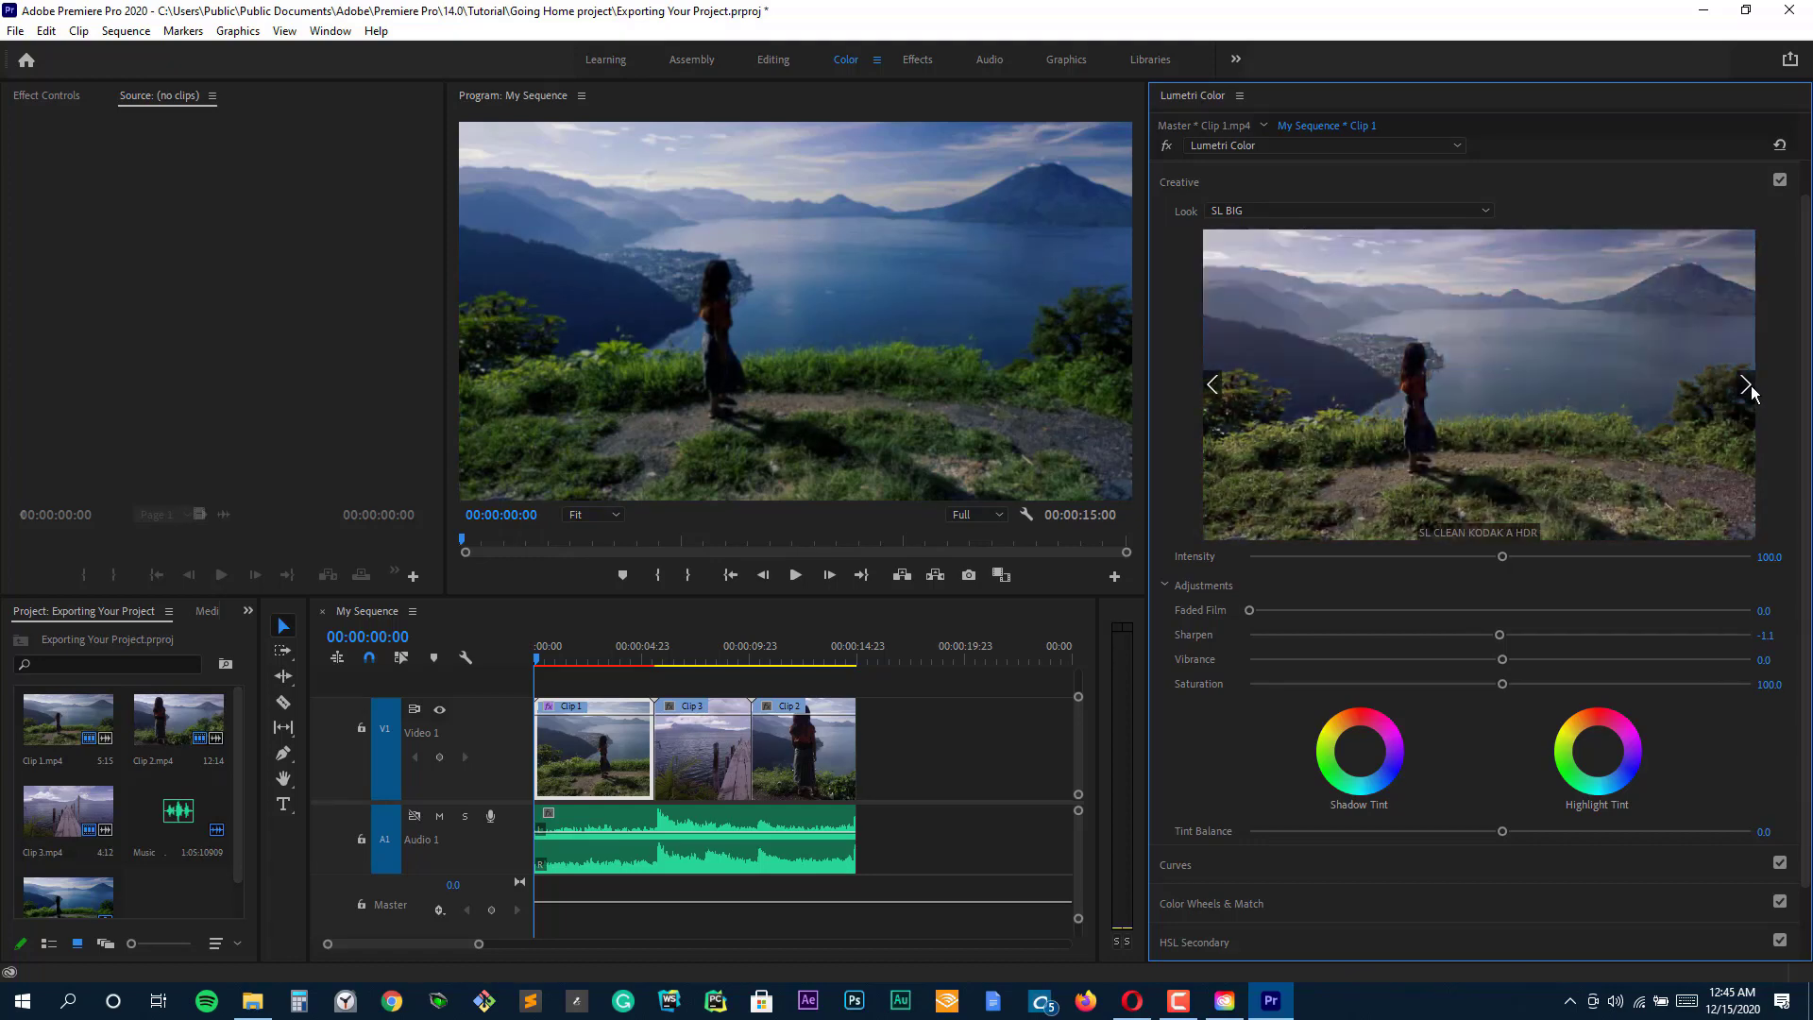
# Try the SL CLEAN KODAK A LDR and SL CLEAN KODAK C HDR looks on Clip 1, playing back the start of the sequence.
pyautogui.click(1592, 398)
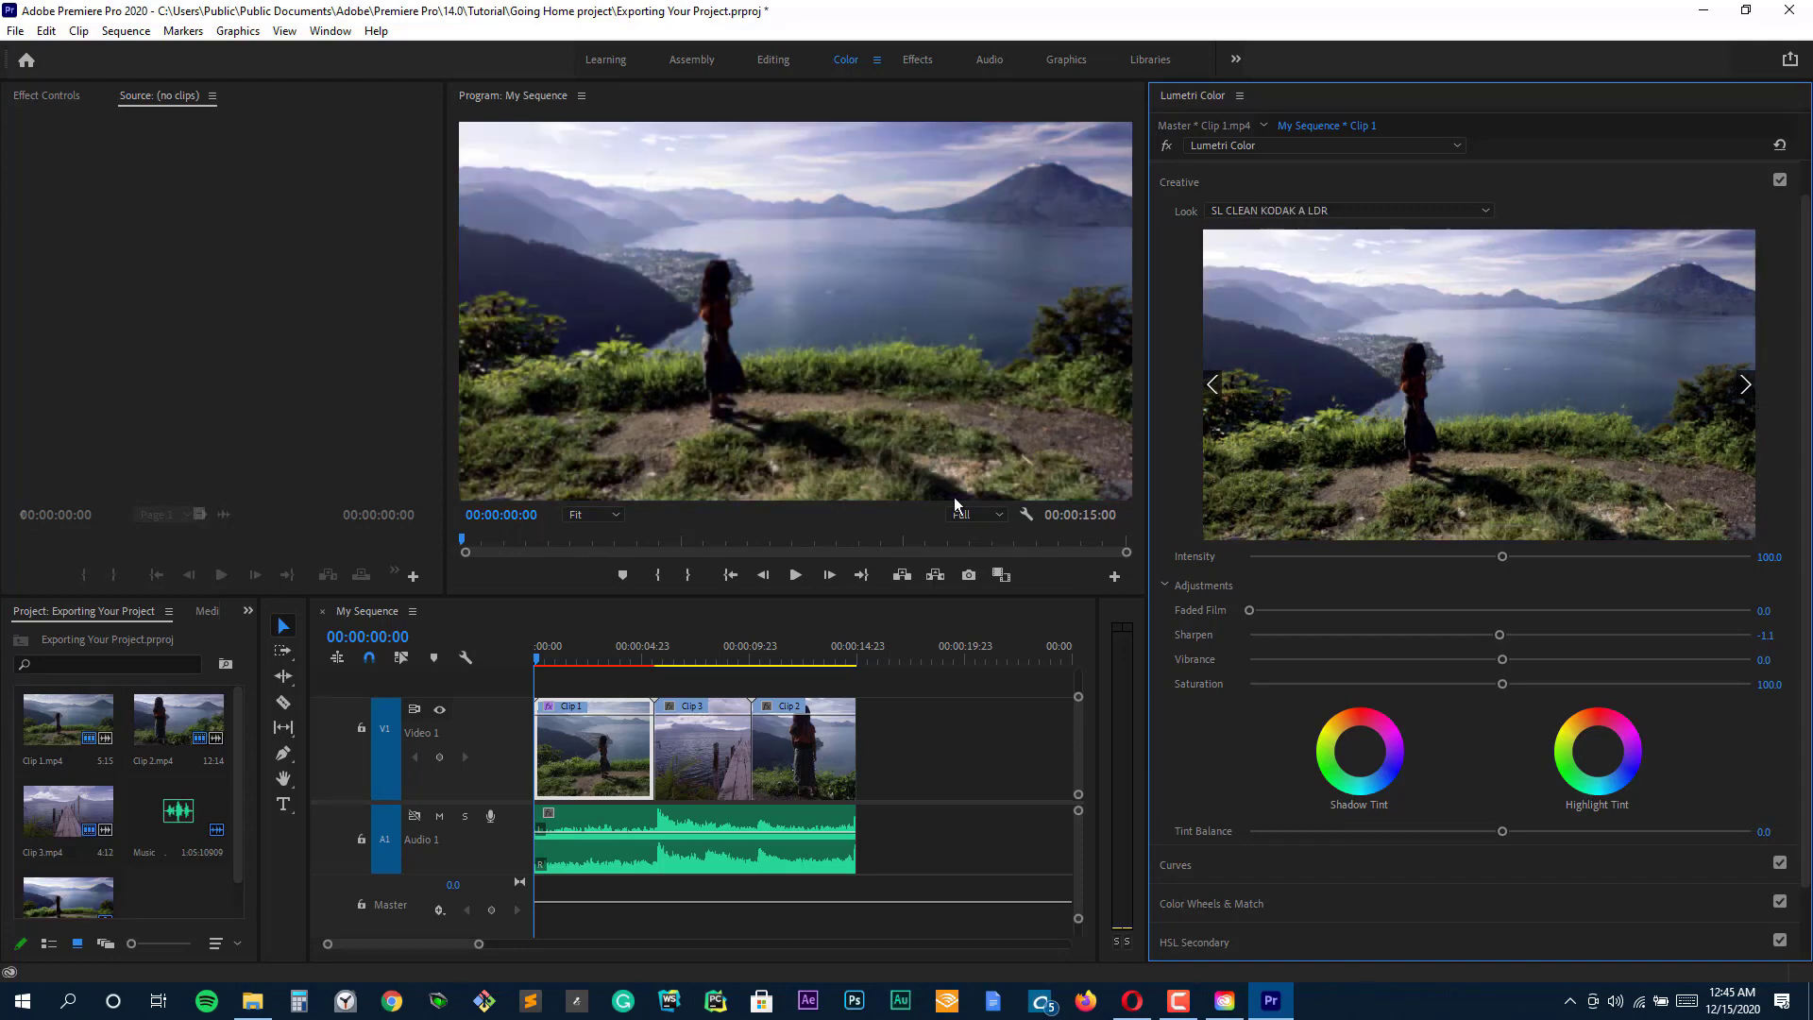
pyautogui.press('space')
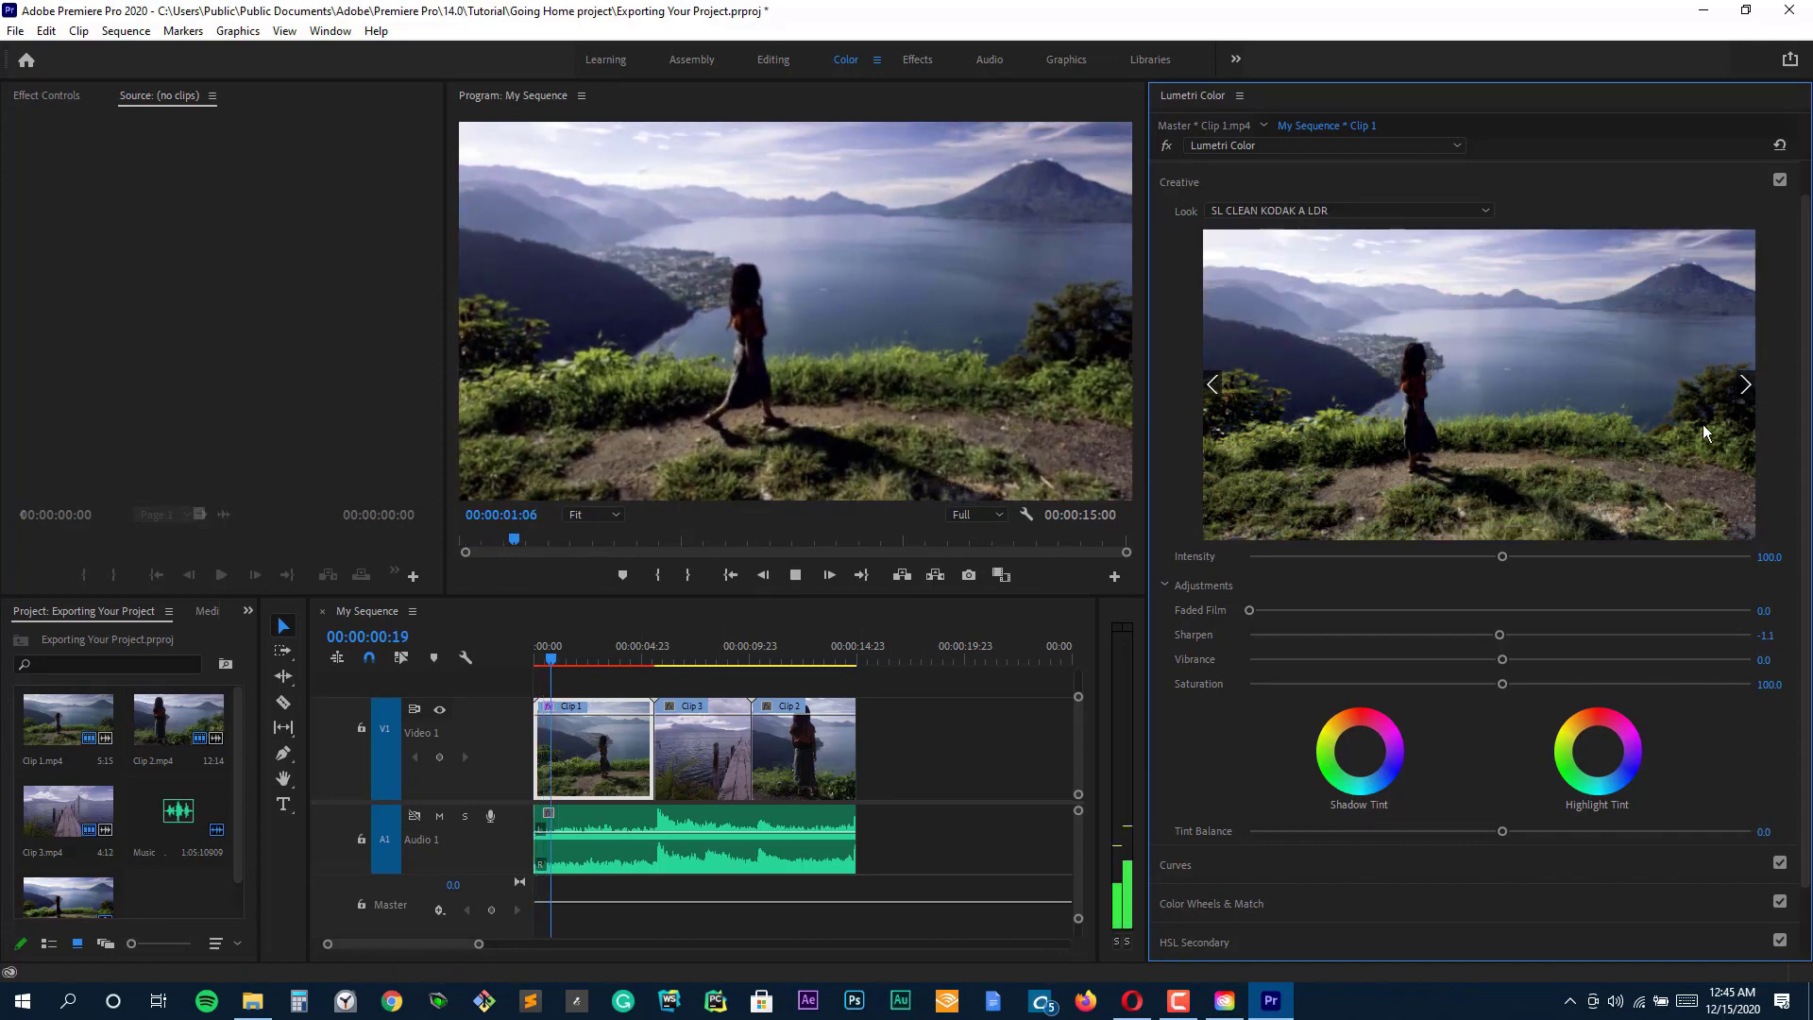
pyautogui.click(1747, 388)
pyautogui.click(1747, 387)
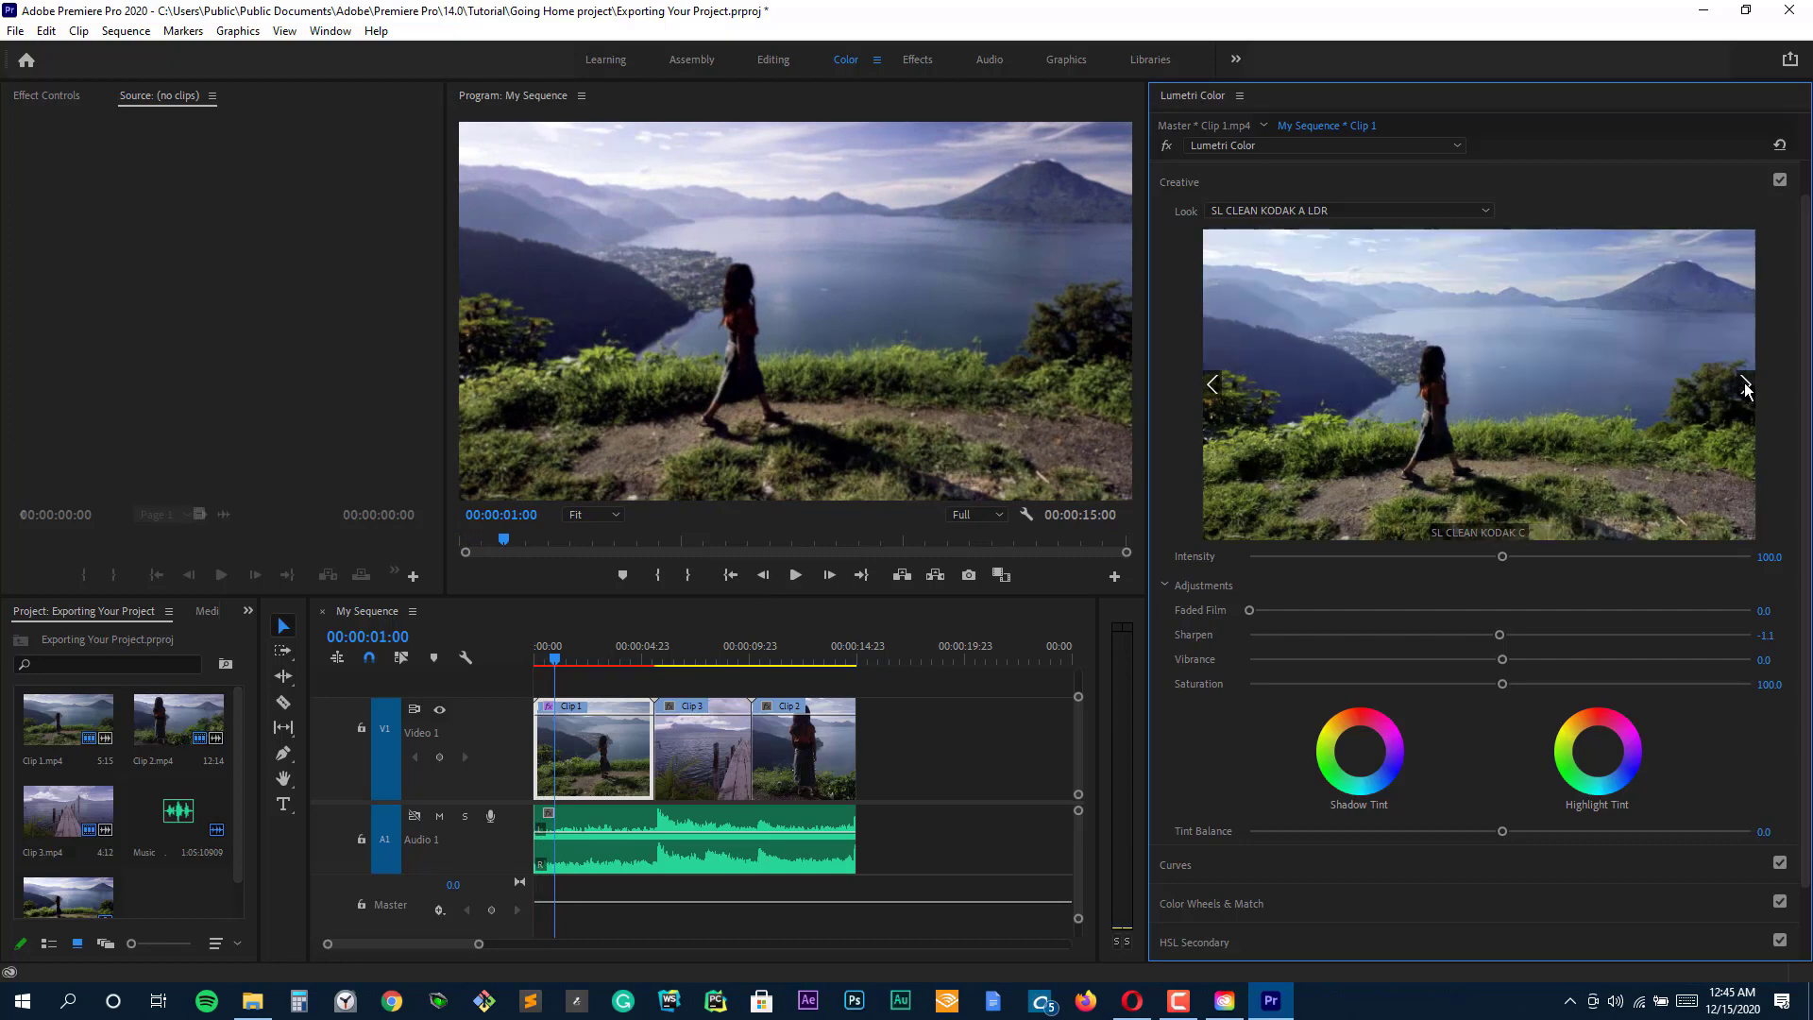
pyautogui.click(1522, 394)
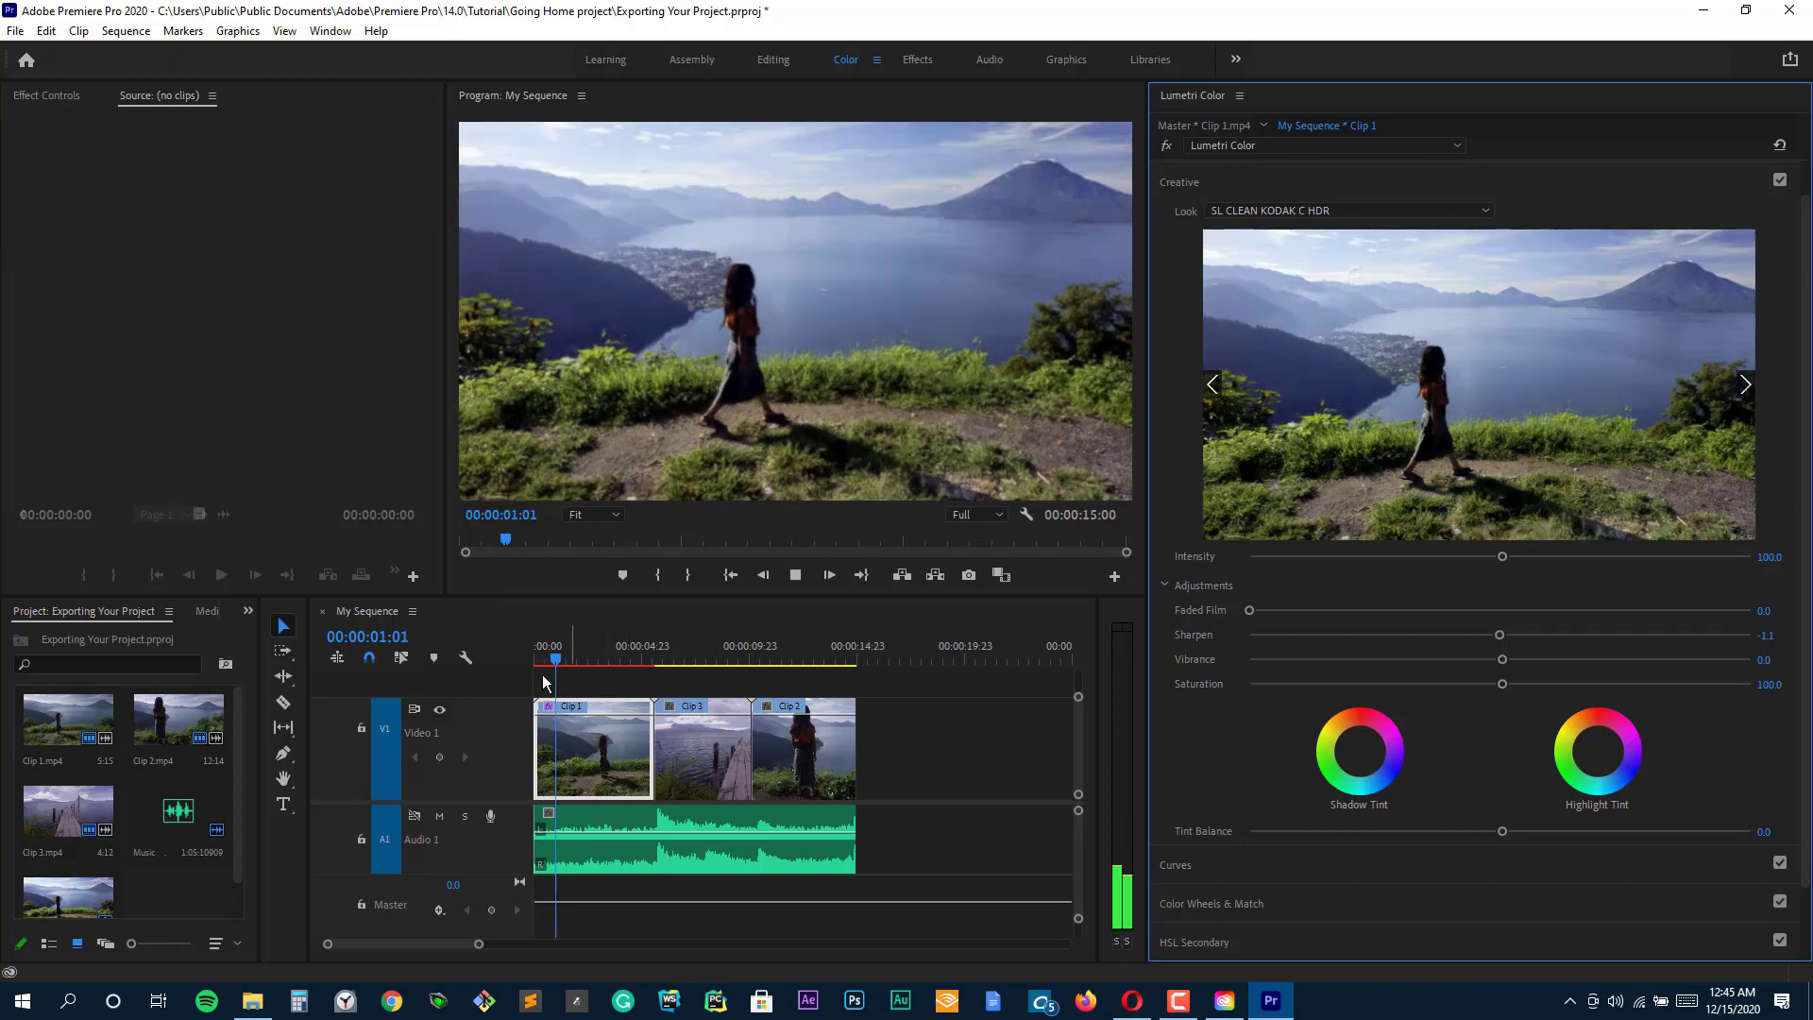
pyautogui.click(627, 664)
pyautogui.press('Home')
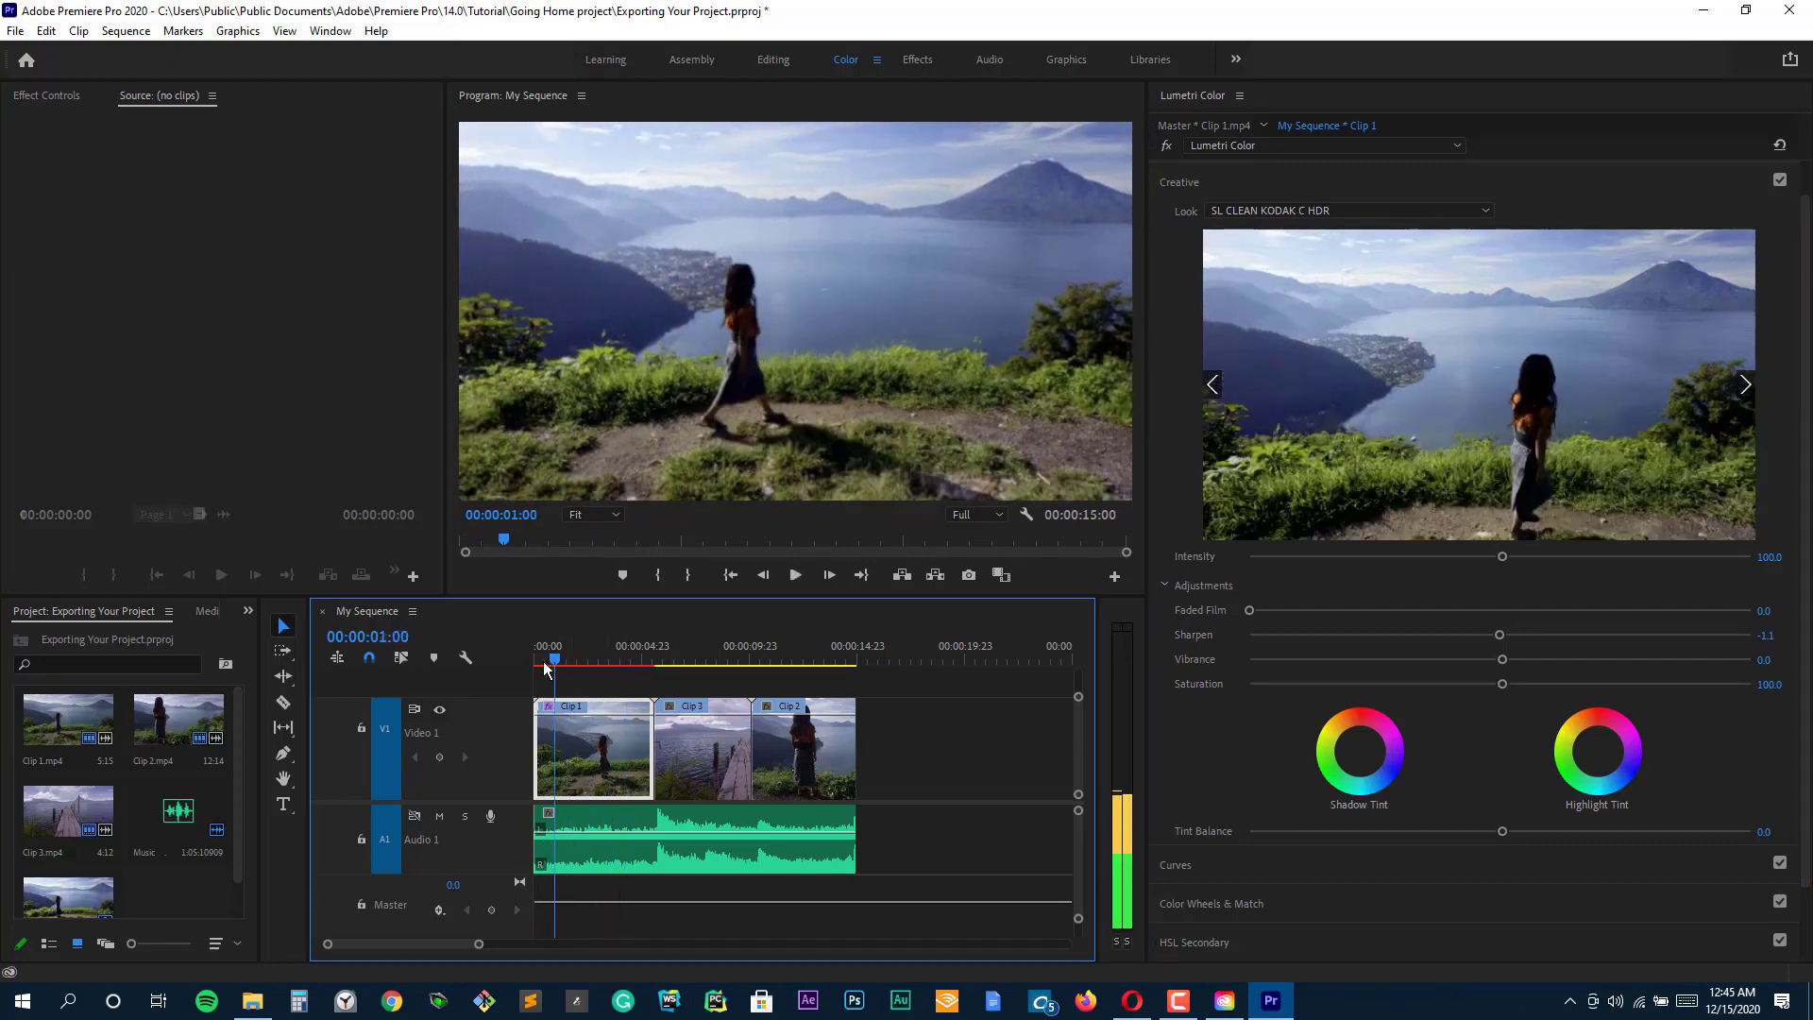
# Browse the creative looks that follow and apply SL CROSS HDR to Clip 1.
pyautogui.click(1746, 387)
pyautogui.click(1746, 387)
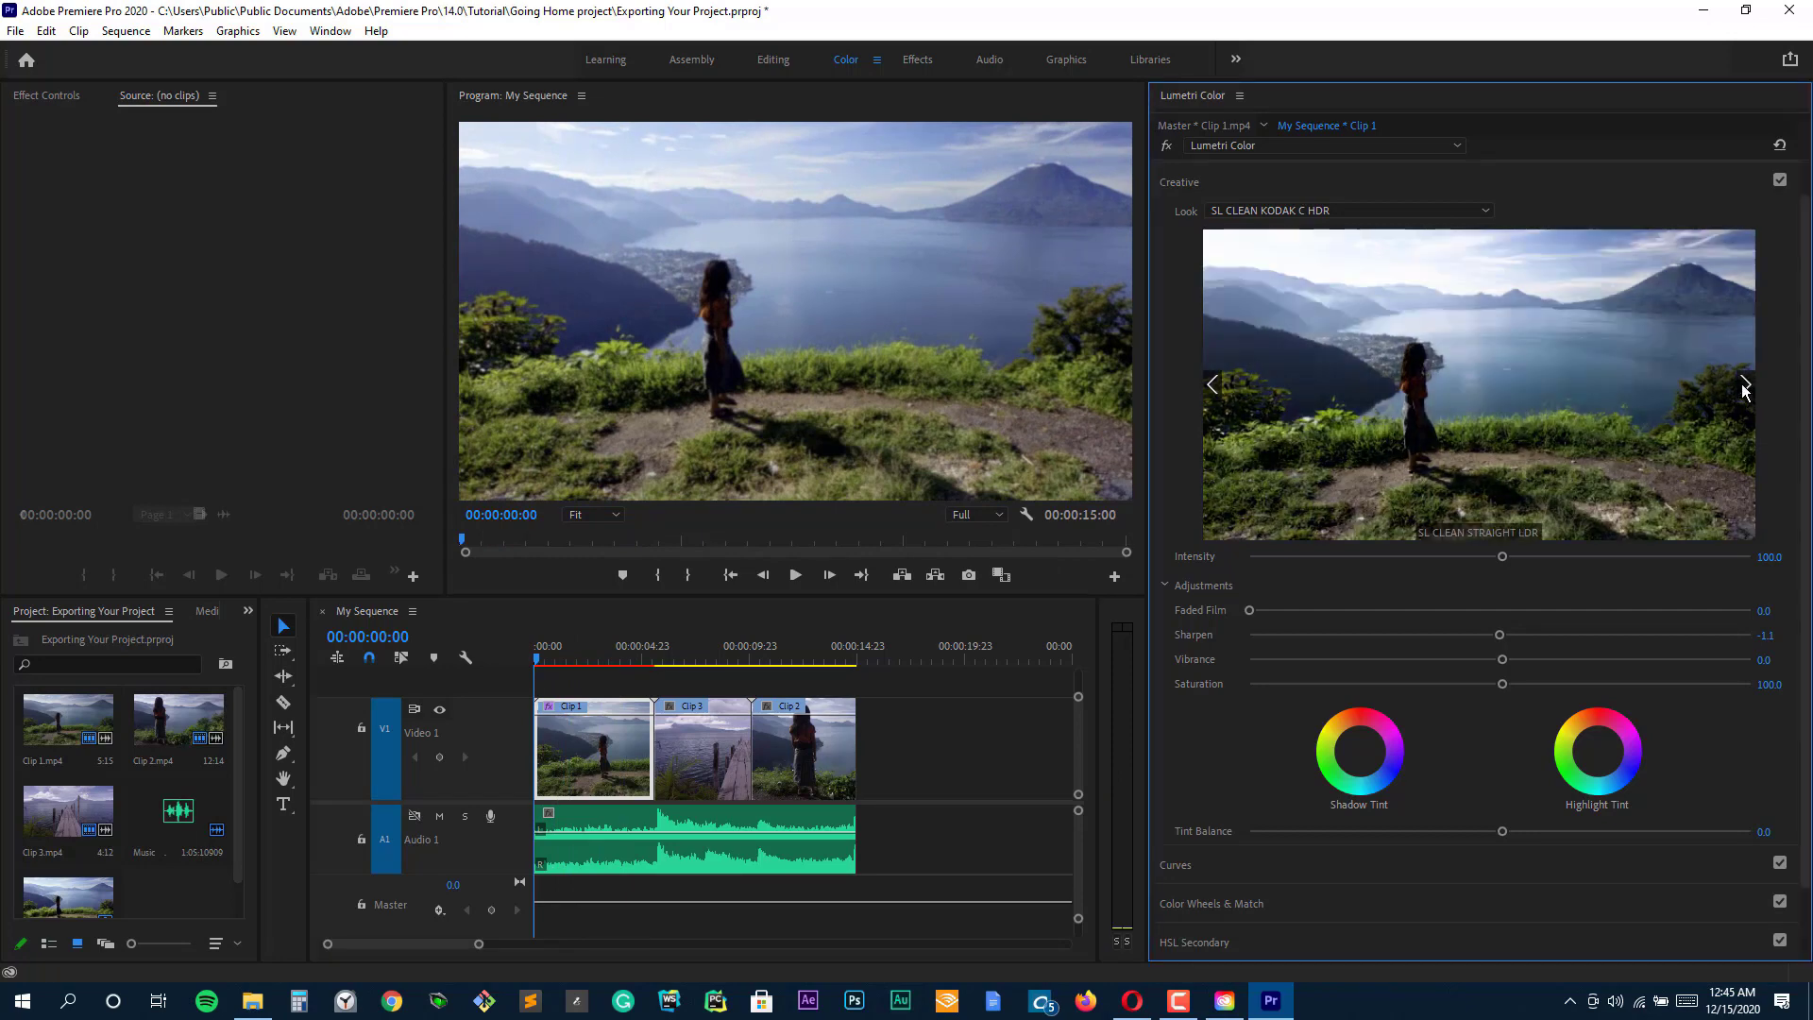
pyautogui.click(1746, 387)
pyautogui.click(1746, 387)
pyautogui.click(1746, 387)
pyautogui.click(1214, 395)
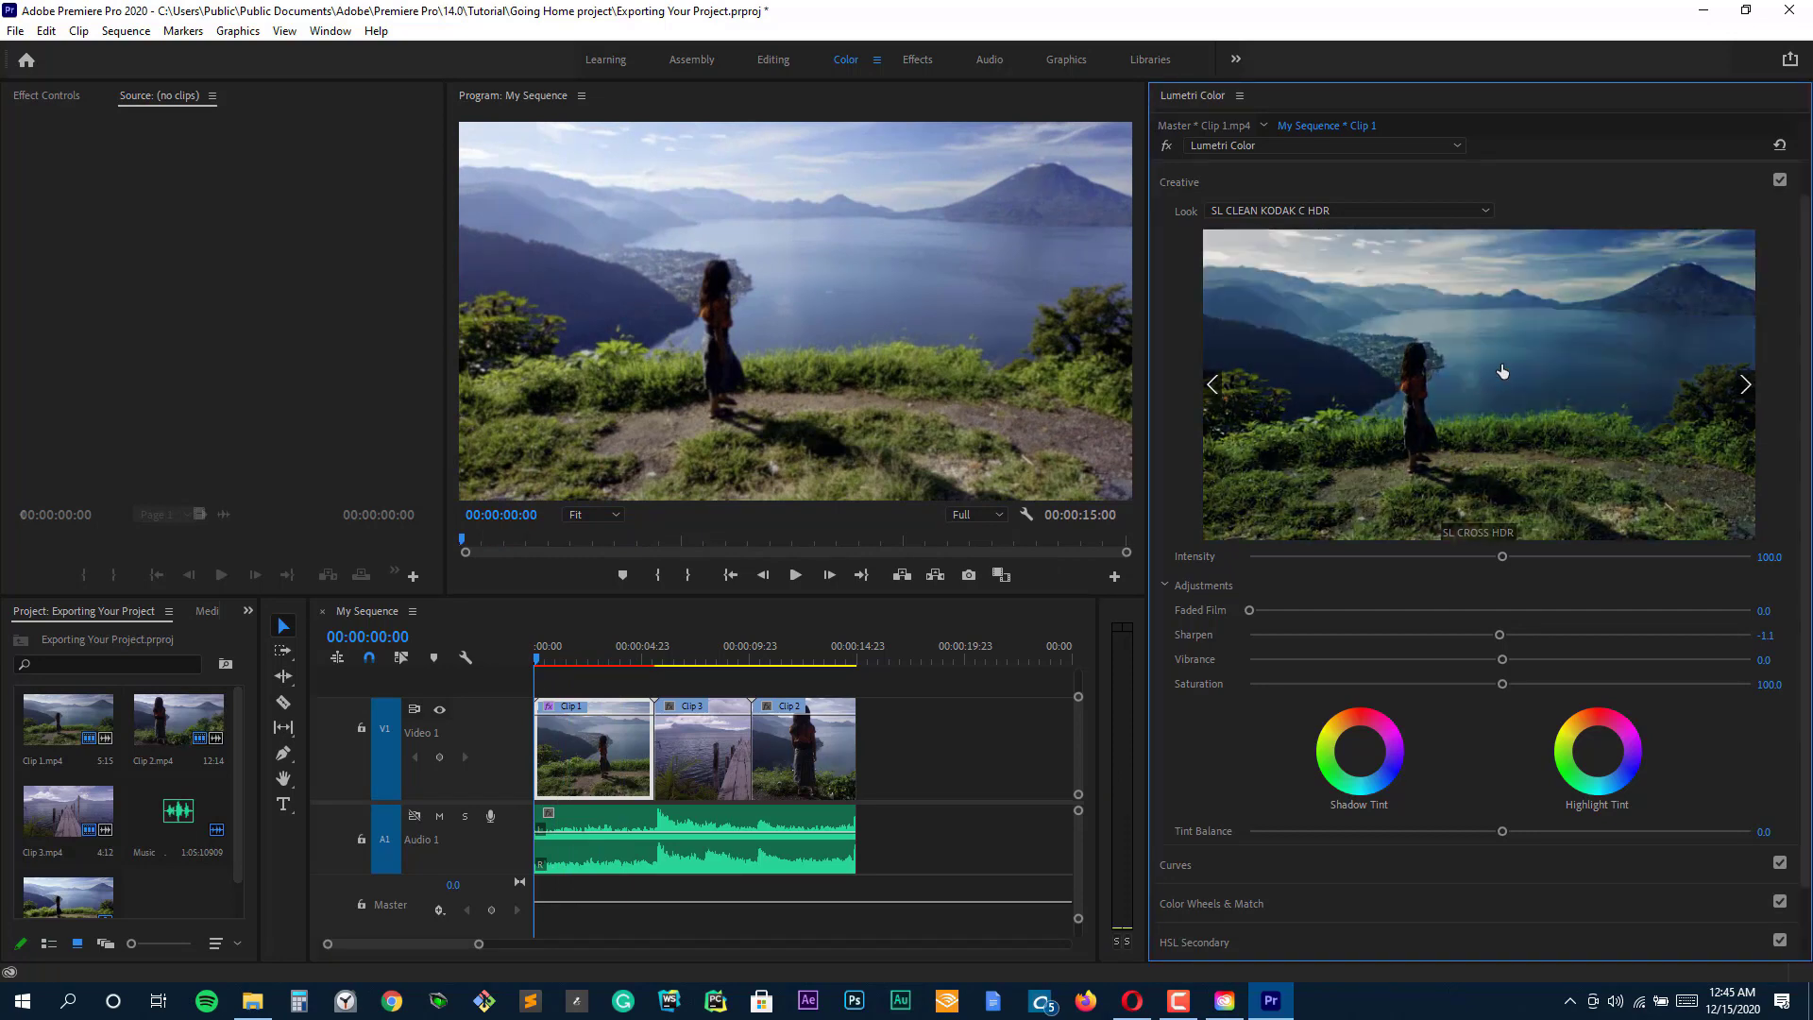
pyautogui.click(1502, 373)
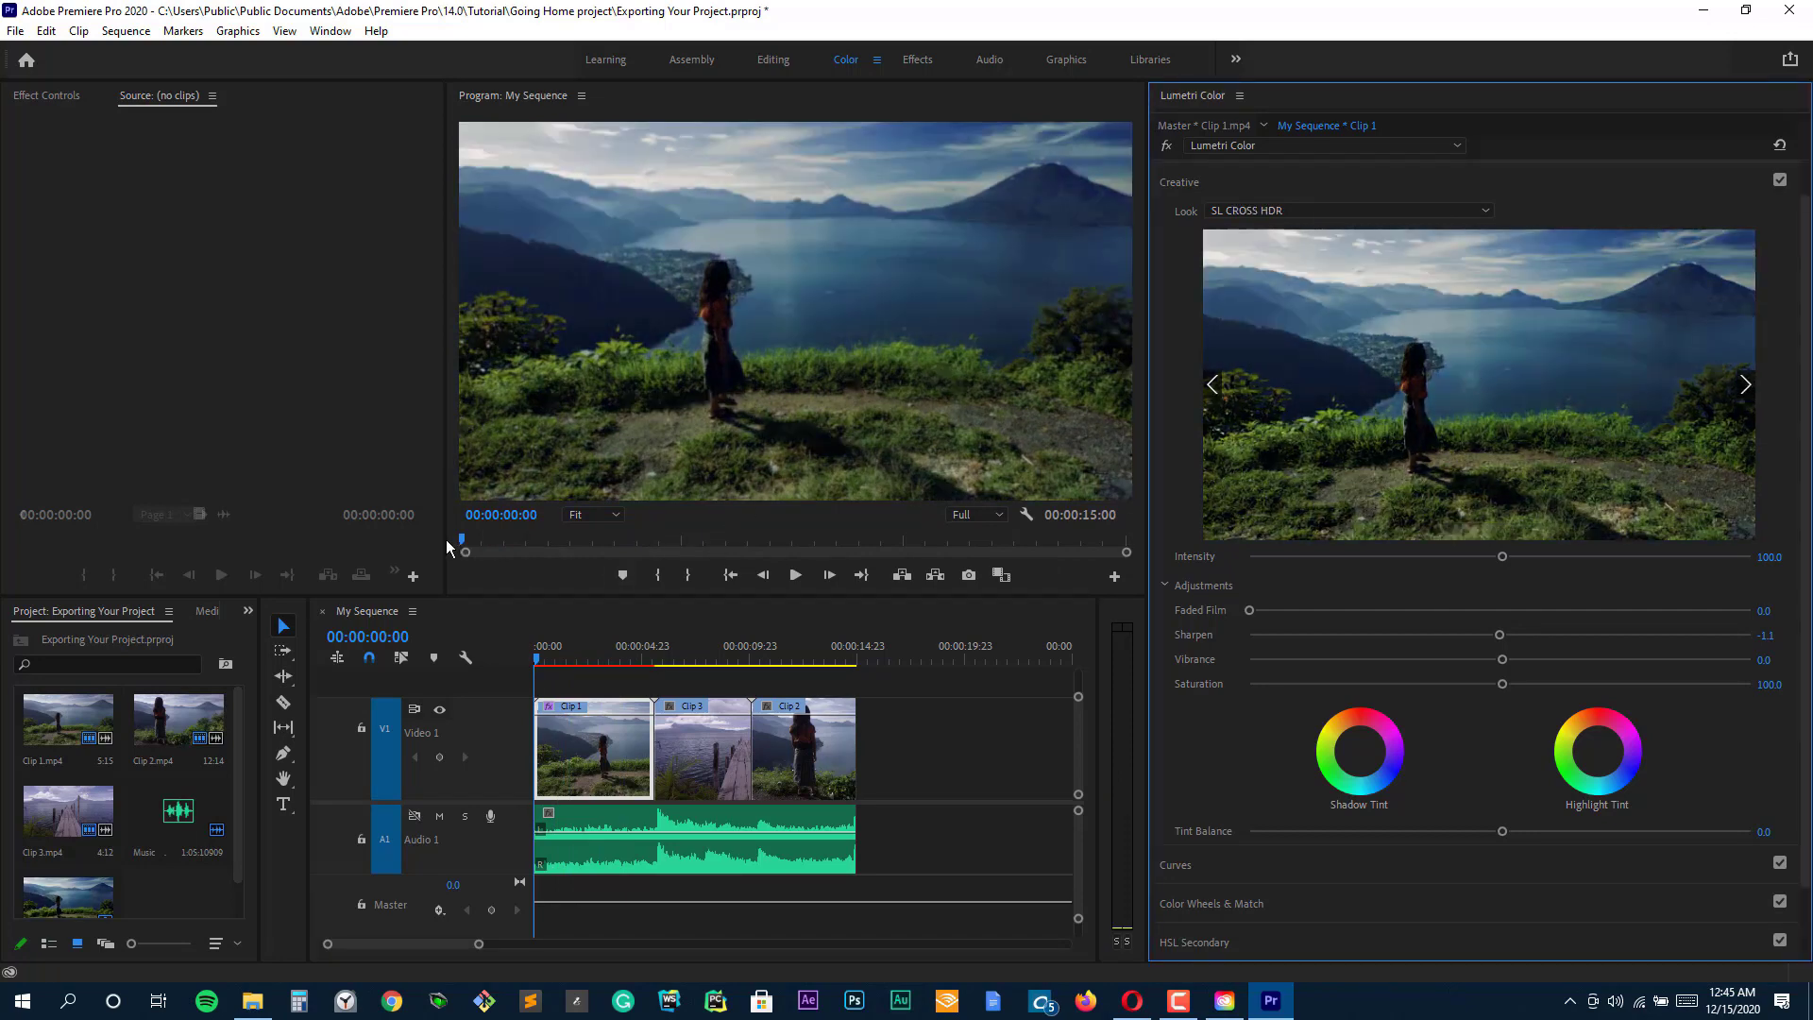
# Enlarge the Program monitor by narrowing the Source monitor and shortening the timeline area, and play Clip 1 from the start.
pyautogui.click(353, 545)
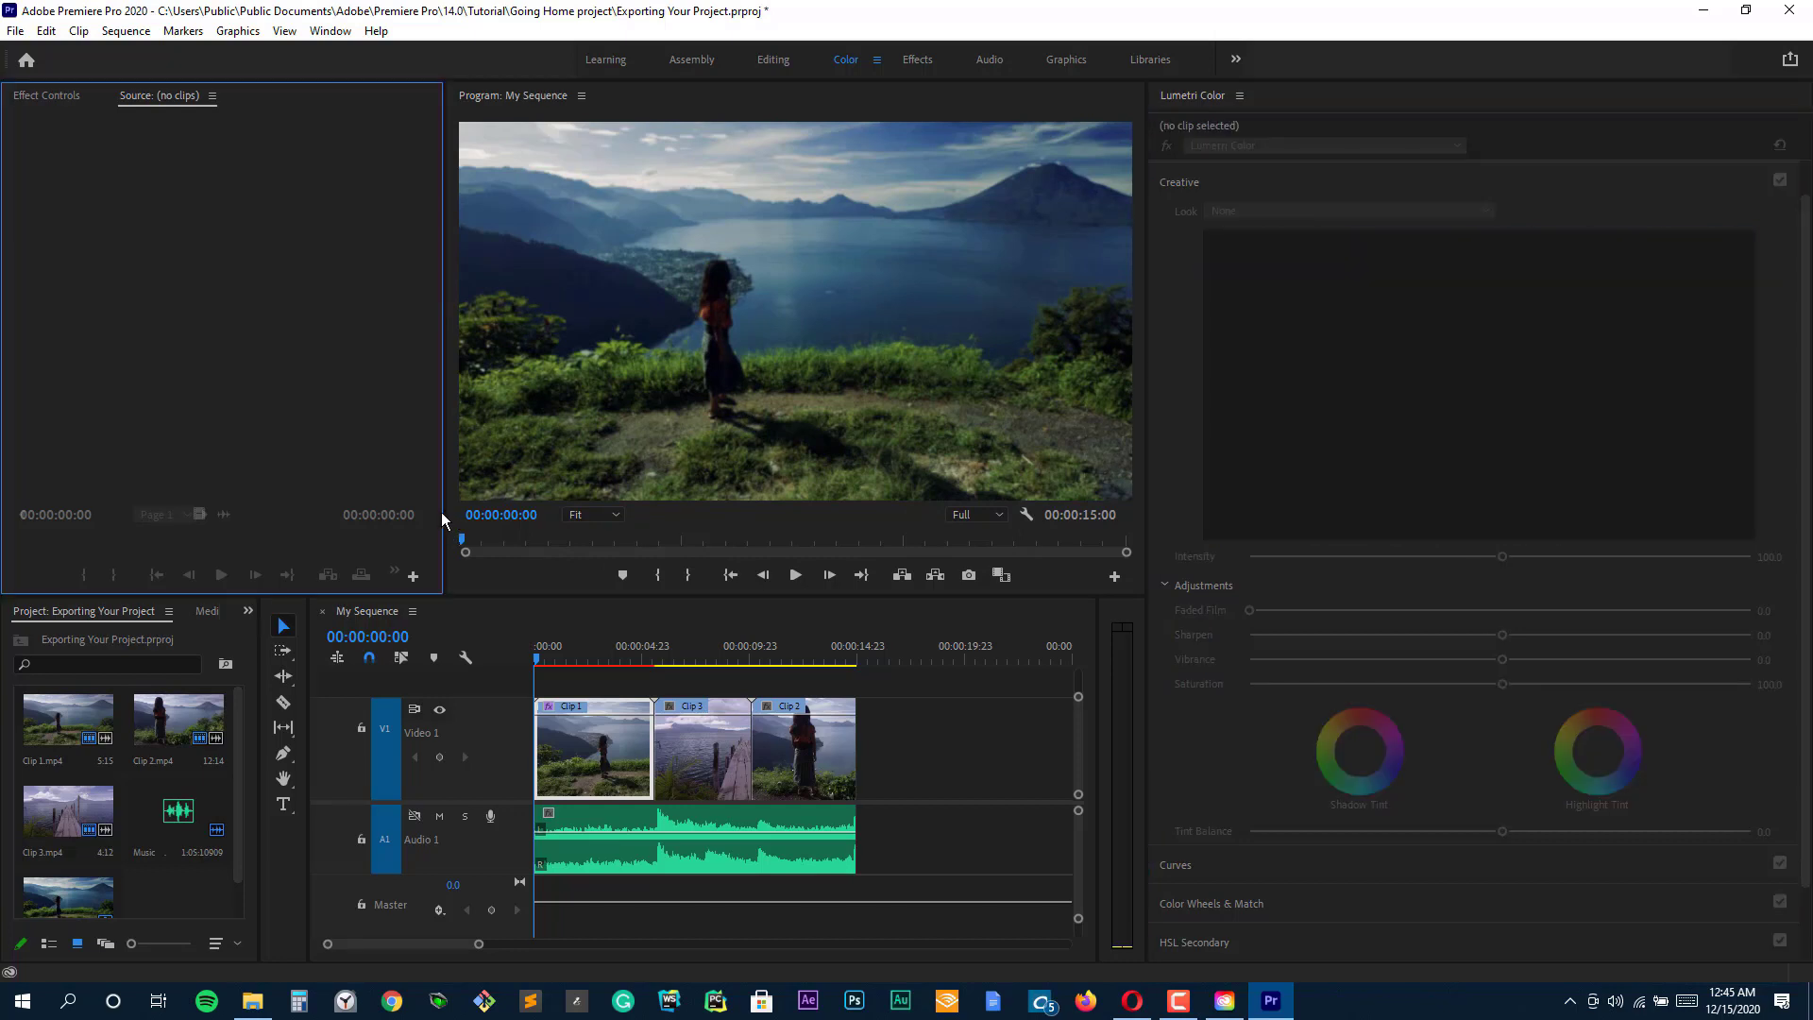
pyautogui.moveTo(442, 519); pyautogui.dragTo(300, 518)
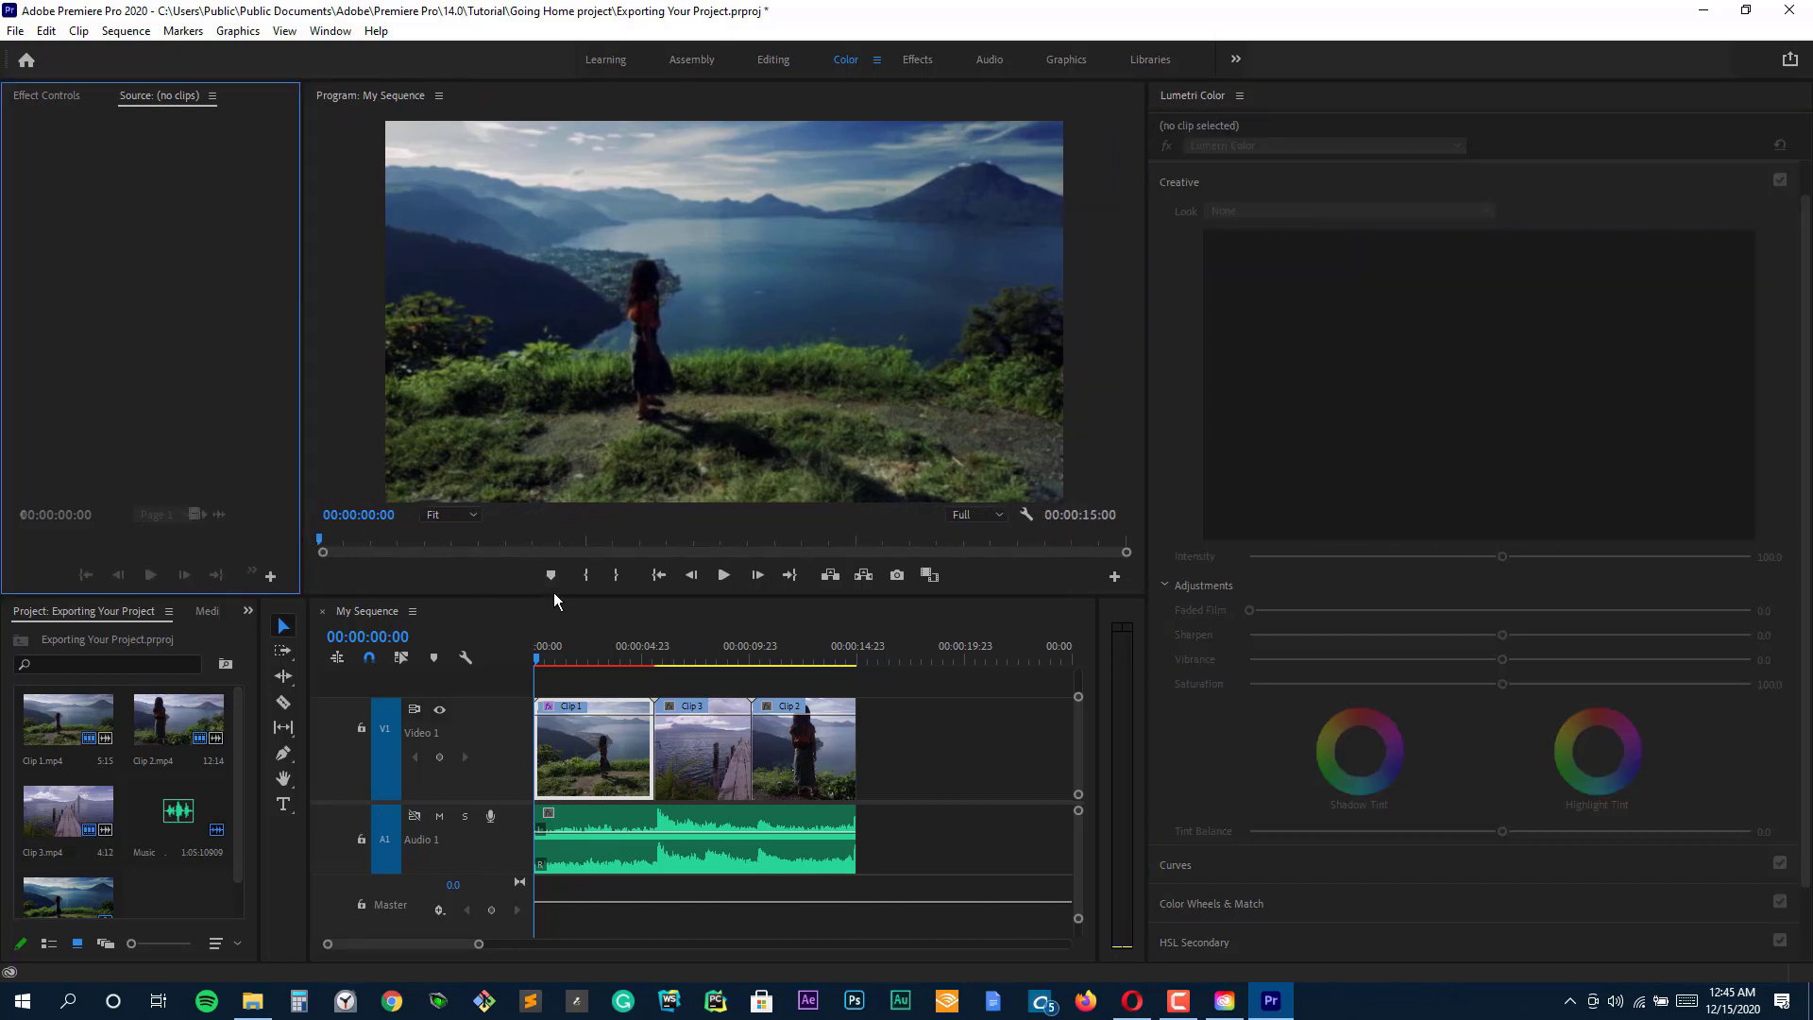
pyautogui.moveTo(546, 602); pyautogui.dragTo(582, 687)
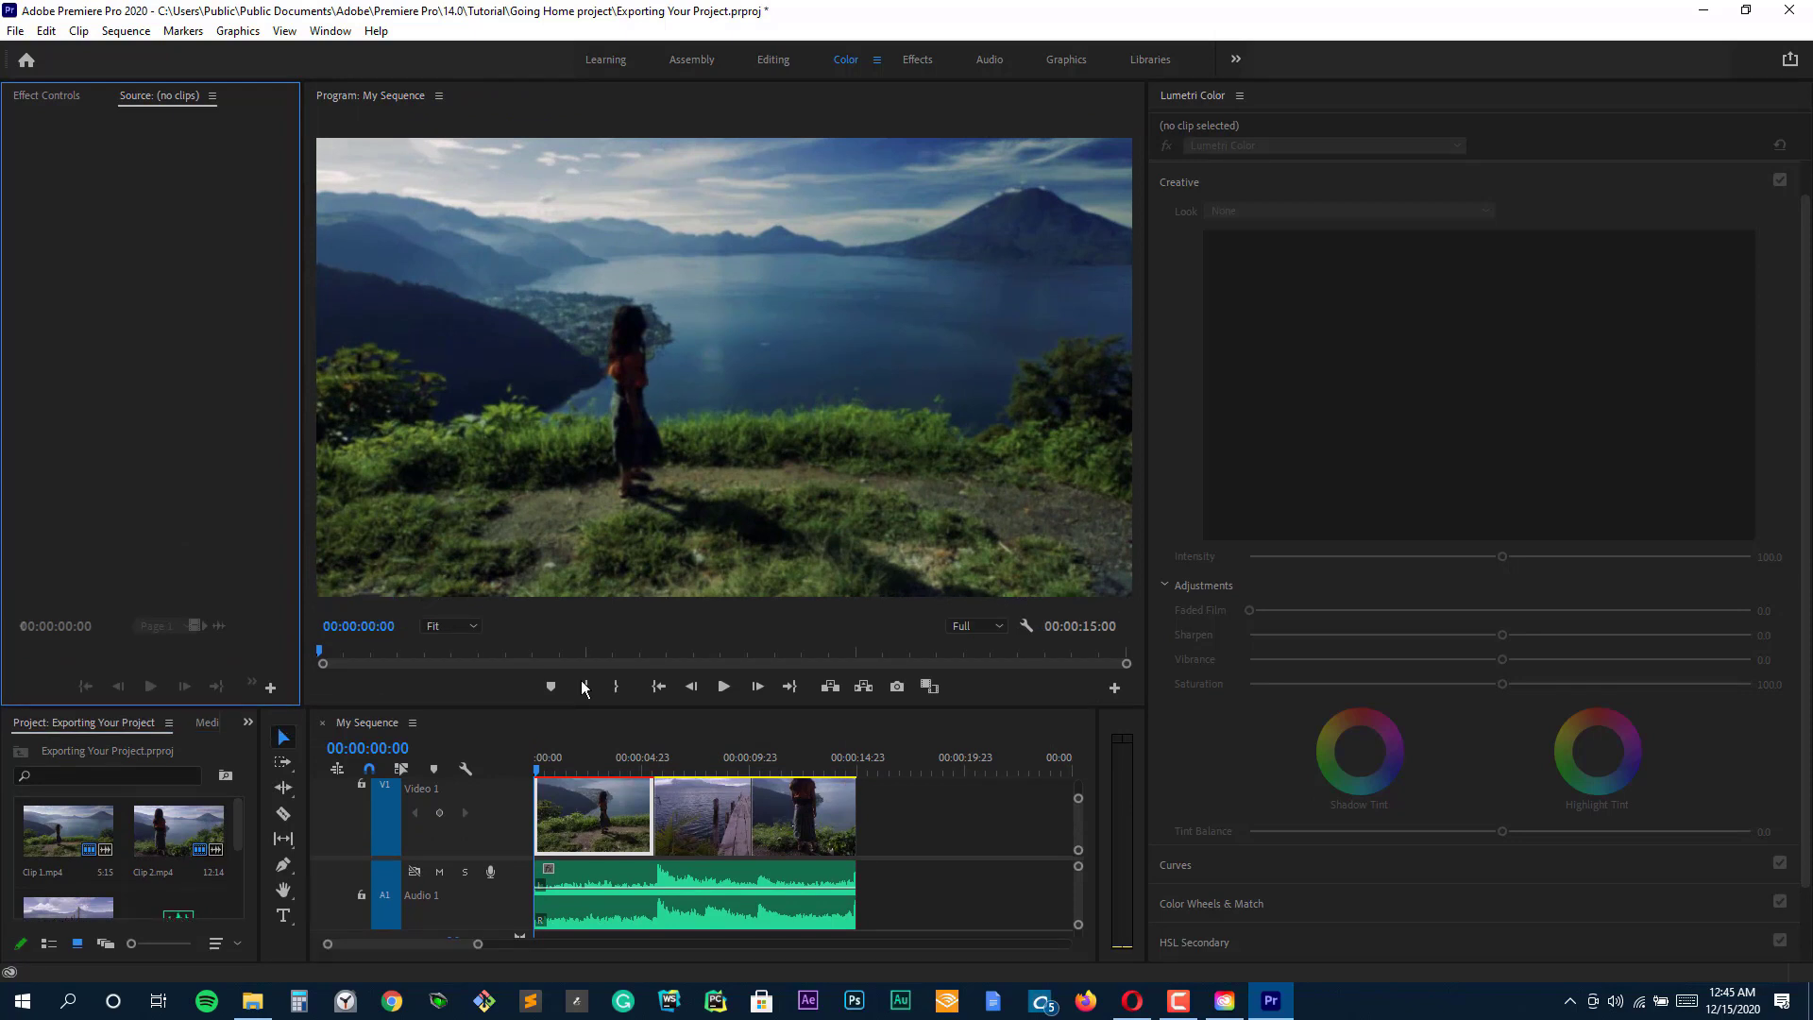
pyautogui.click(780, 480)
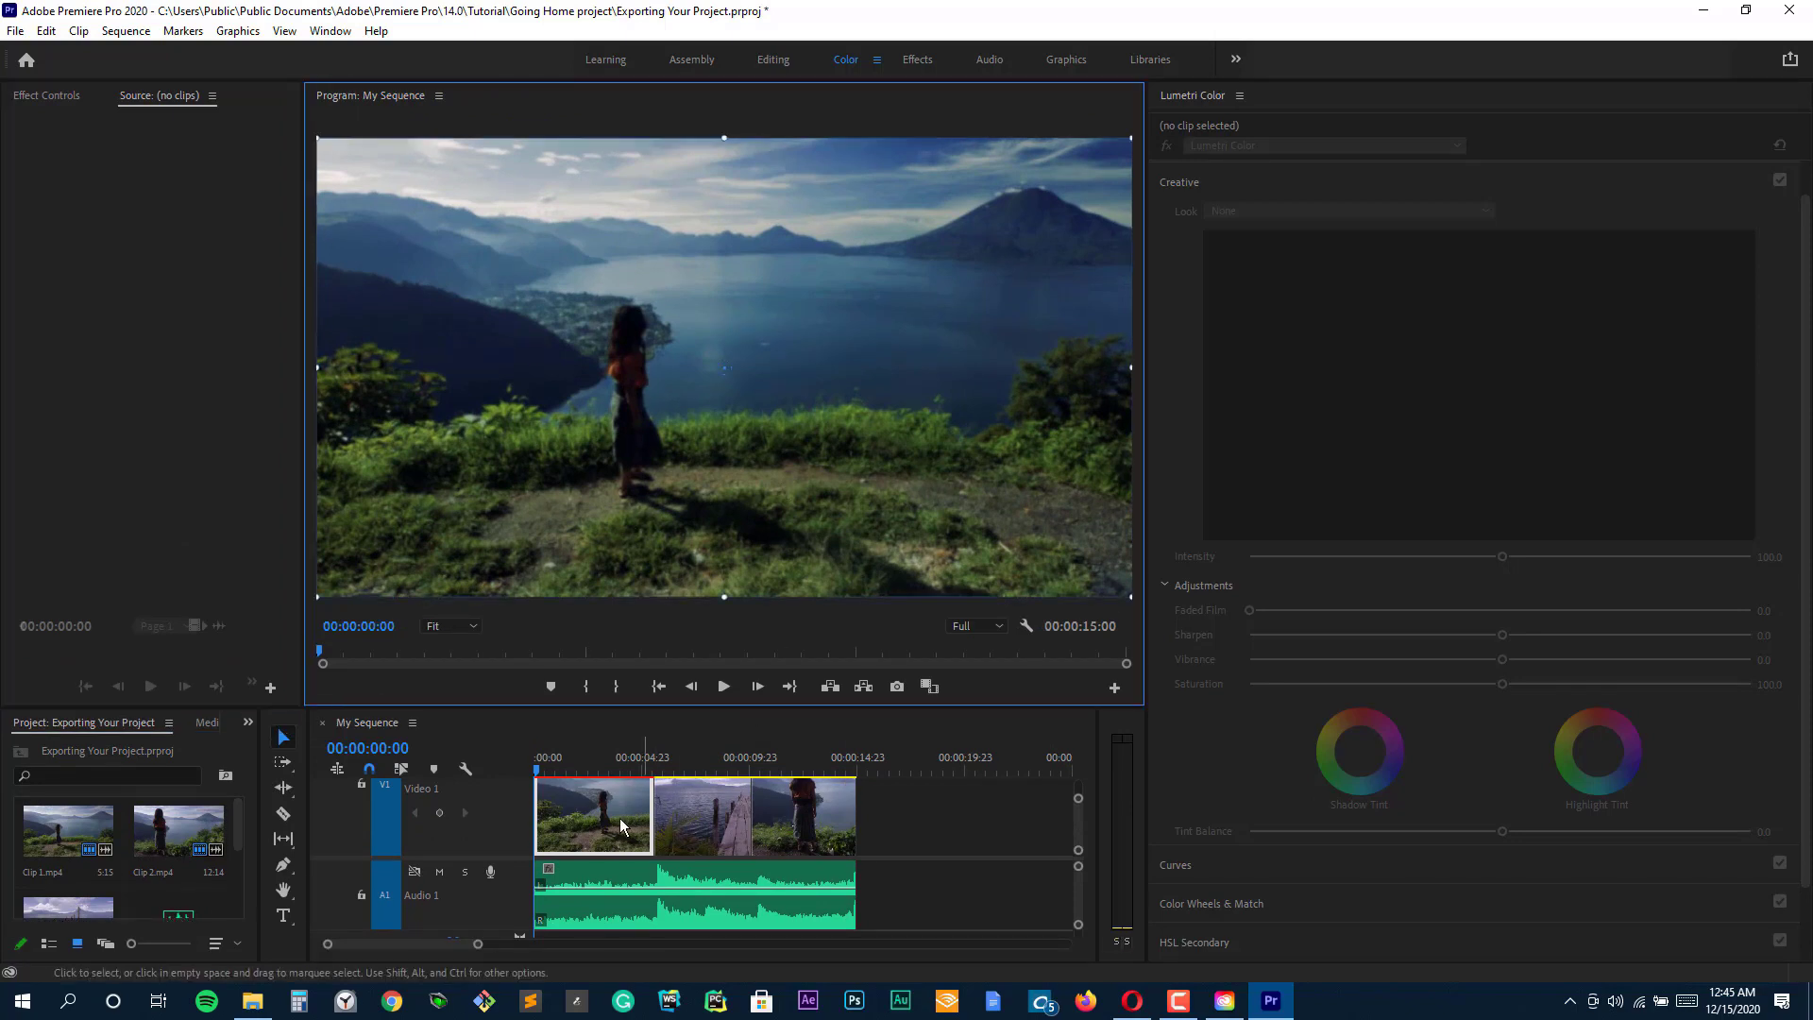
pyautogui.click(537, 770)
pyautogui.press('space')
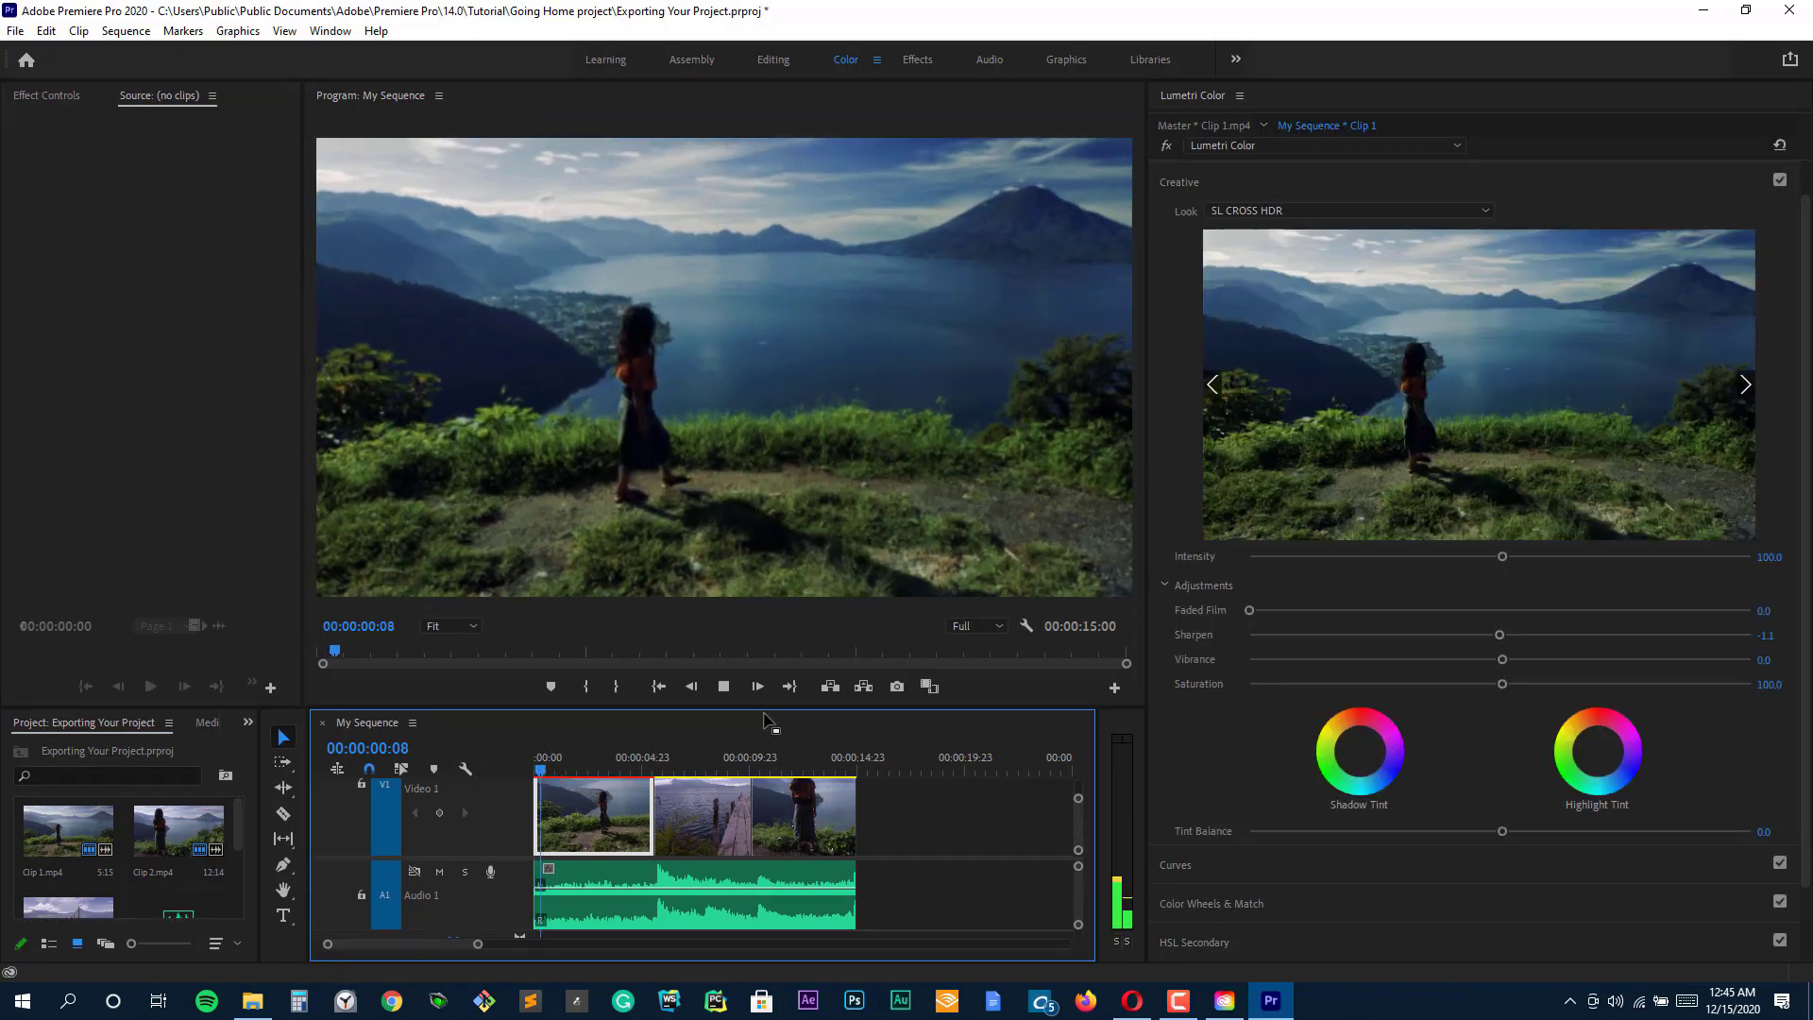
# Set Clip 1's look Intensity to 186.5, Sharpen to 30.8, Vibrance to 41.7 and Saturation to 109.0.
pyautogui.moveTo(1504, 559); pyautogui.dragTo(1716, 565)
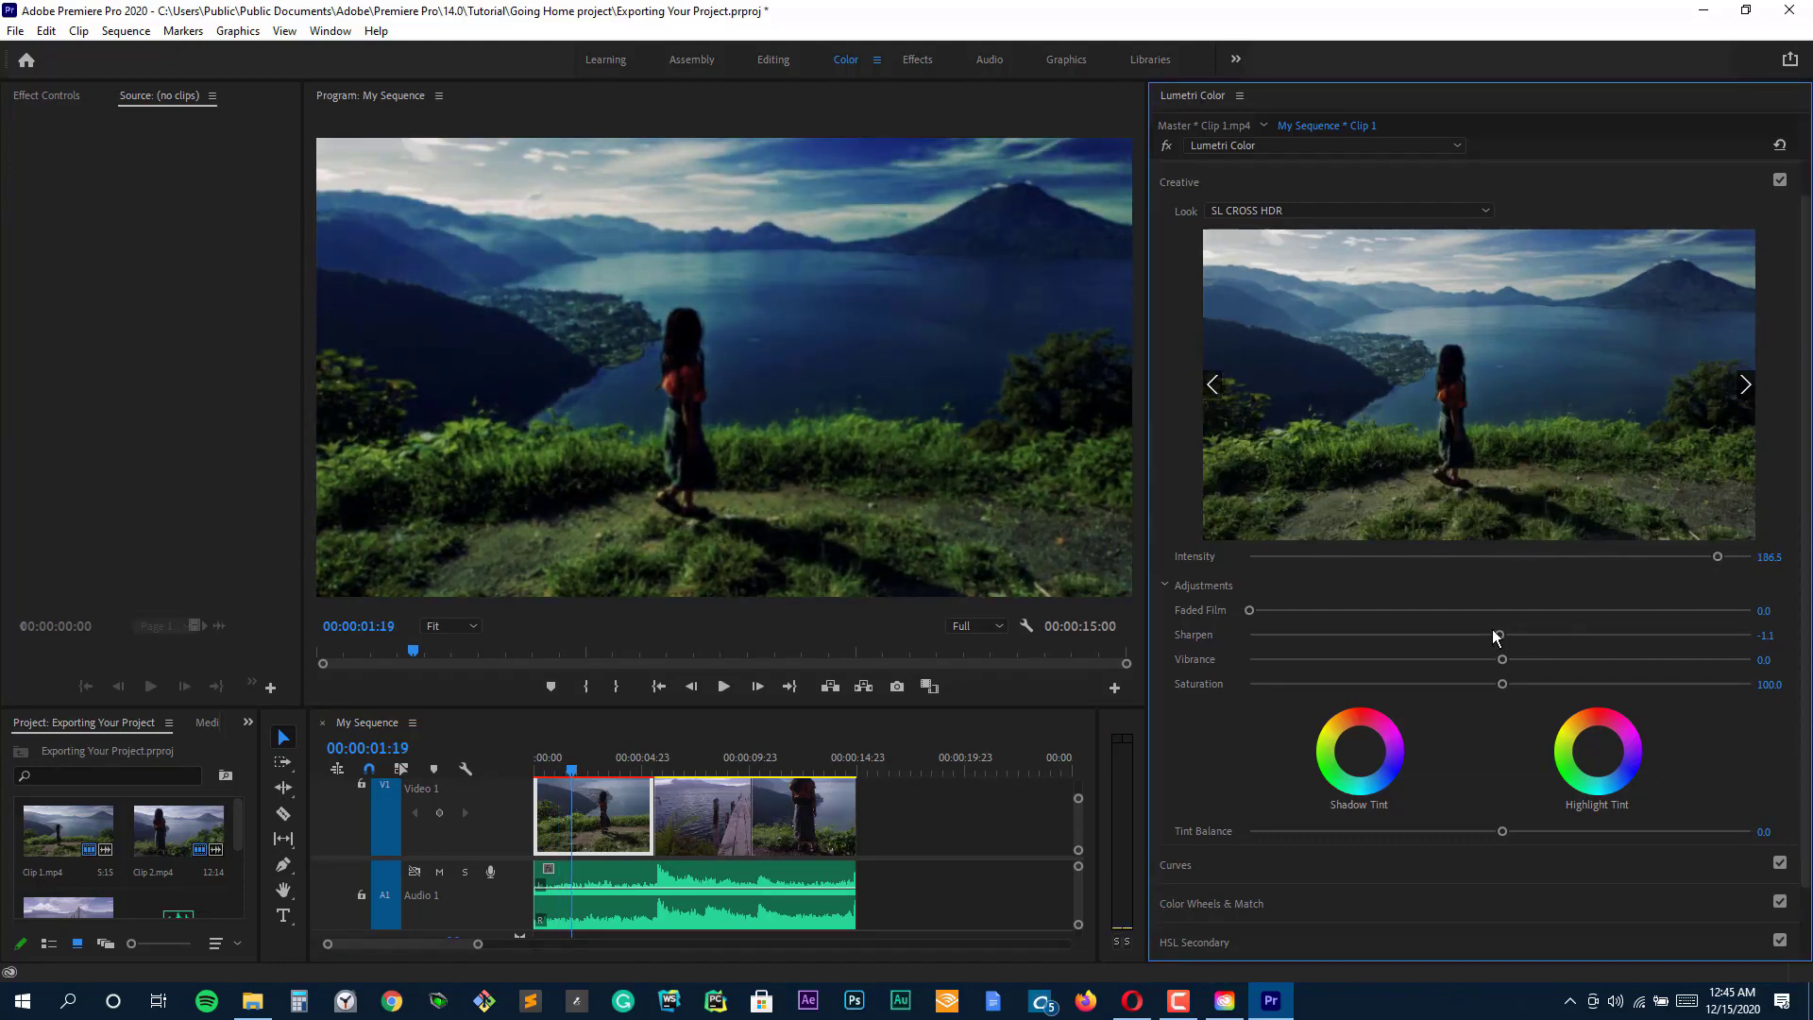
pyautogui.moveTo(1494, 638); pyautogui.dragTo(1340, 661)
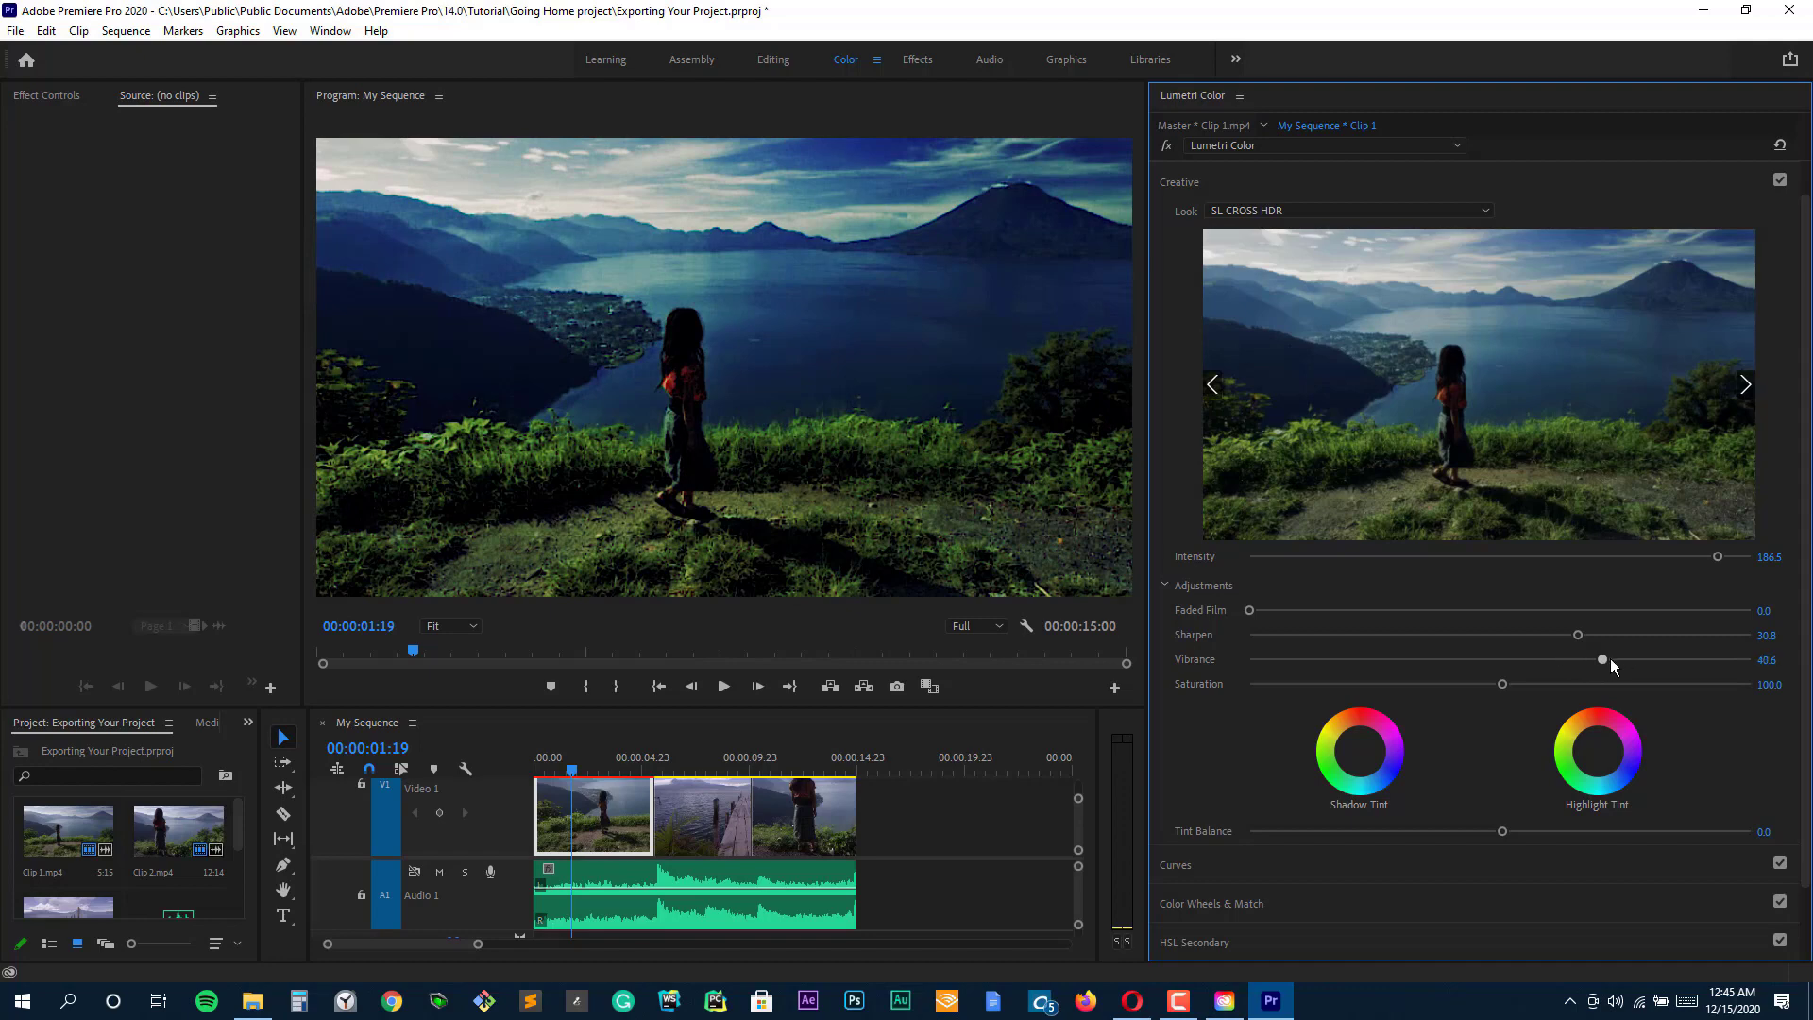
pyautogui.moveTo(1503, 682); pyautogui.dragTo(1652, 692)
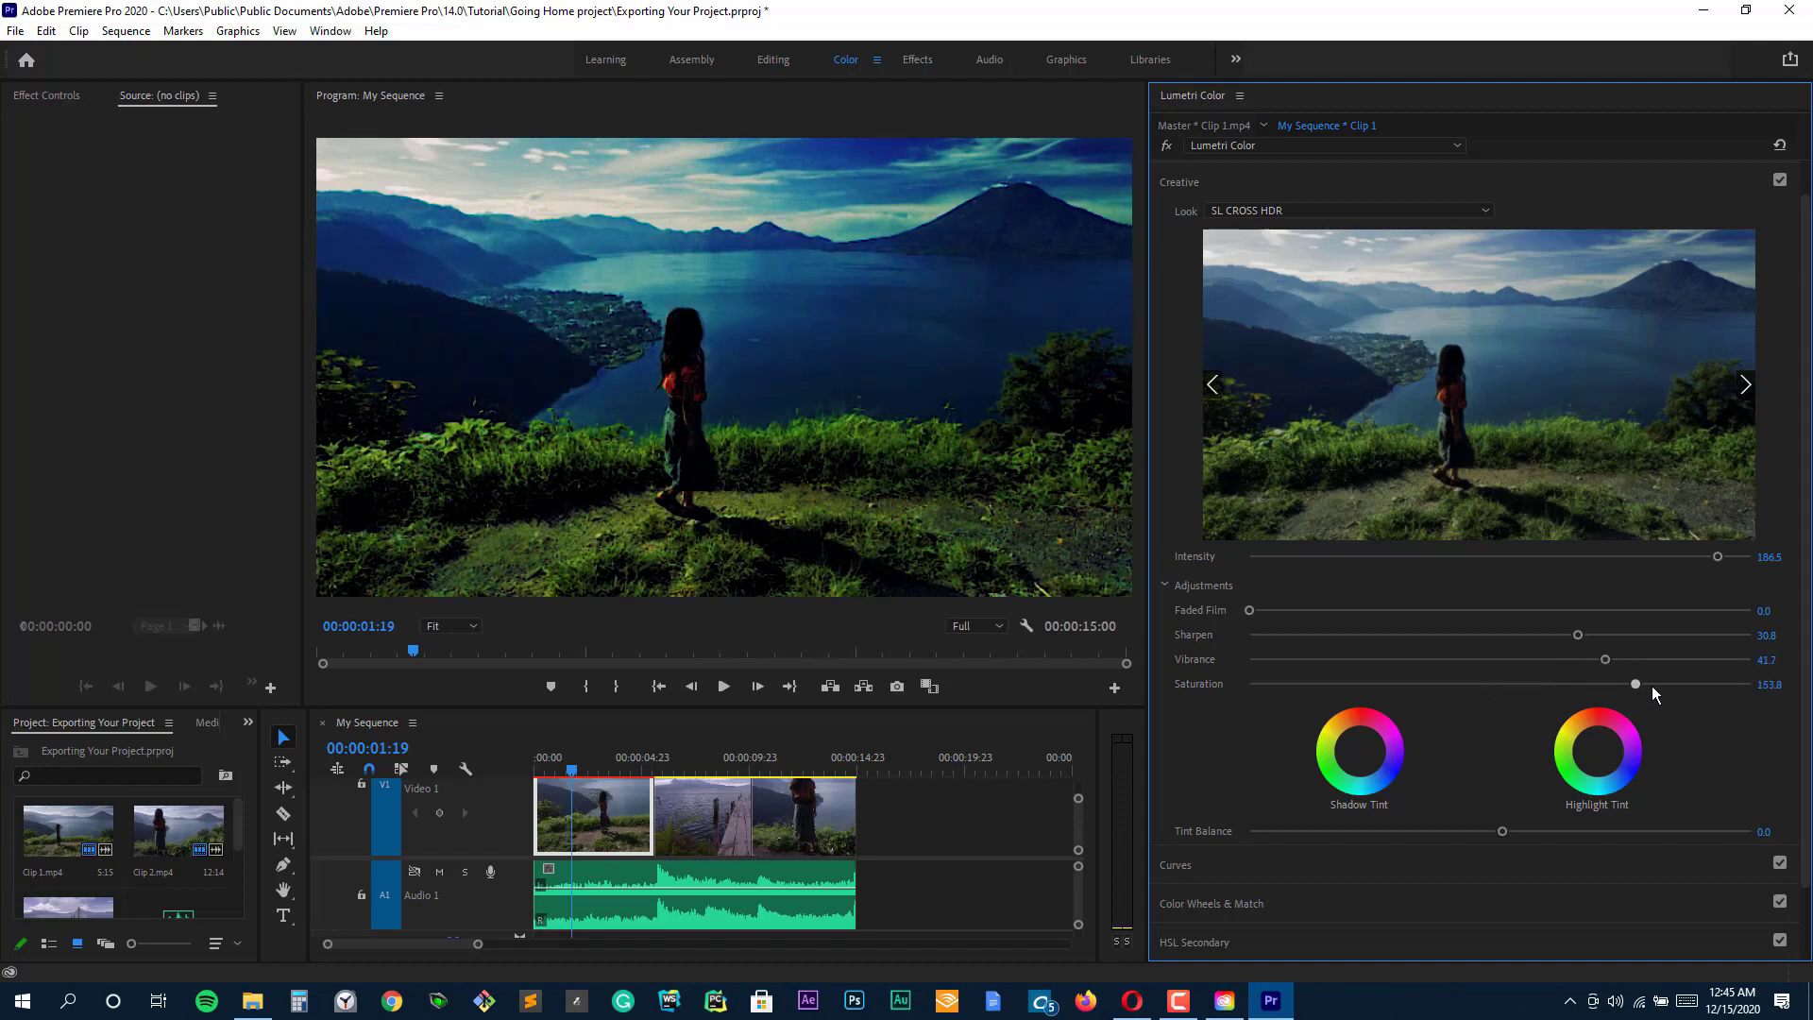
pyautogui.moveTo(1418, 672); pyautogui.dragTo(1521, 680)
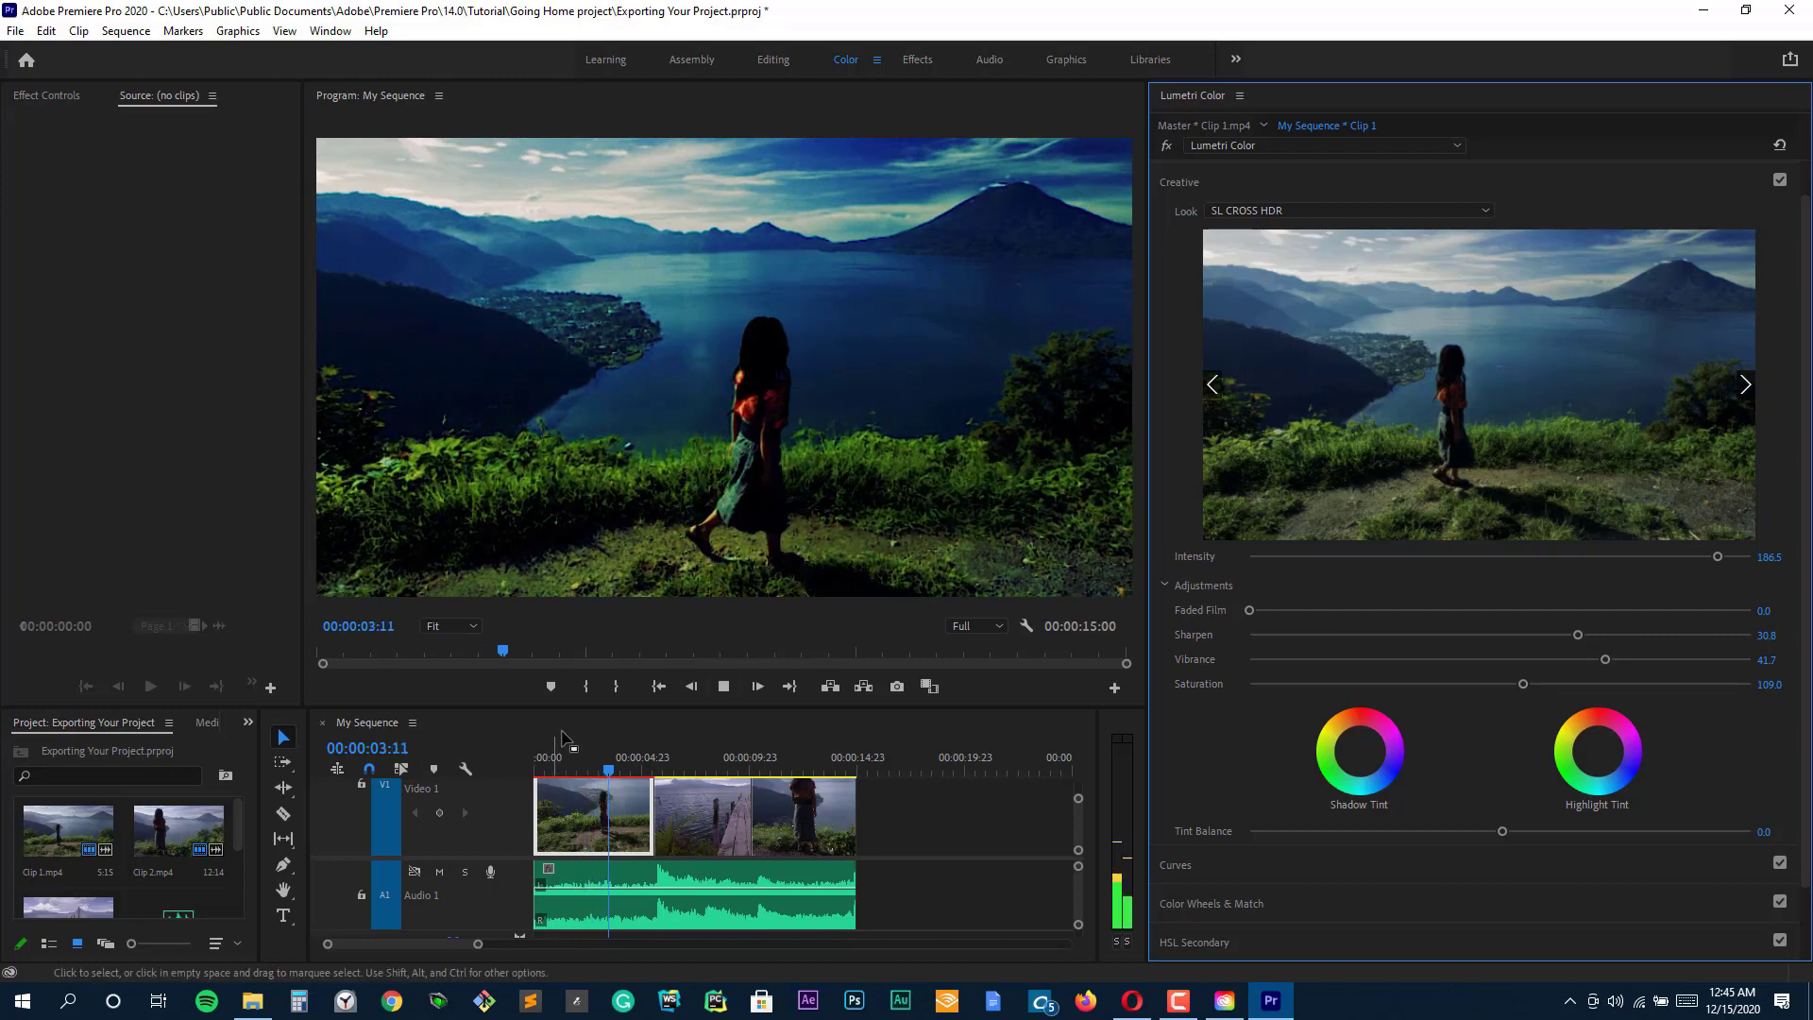
# Replay the graded Clip 1 from the start and lower the Program monitor's playback resolution to 1/2.
pyautogui.moveTo(550, 759); pyautogui.dragTo(484, 763)
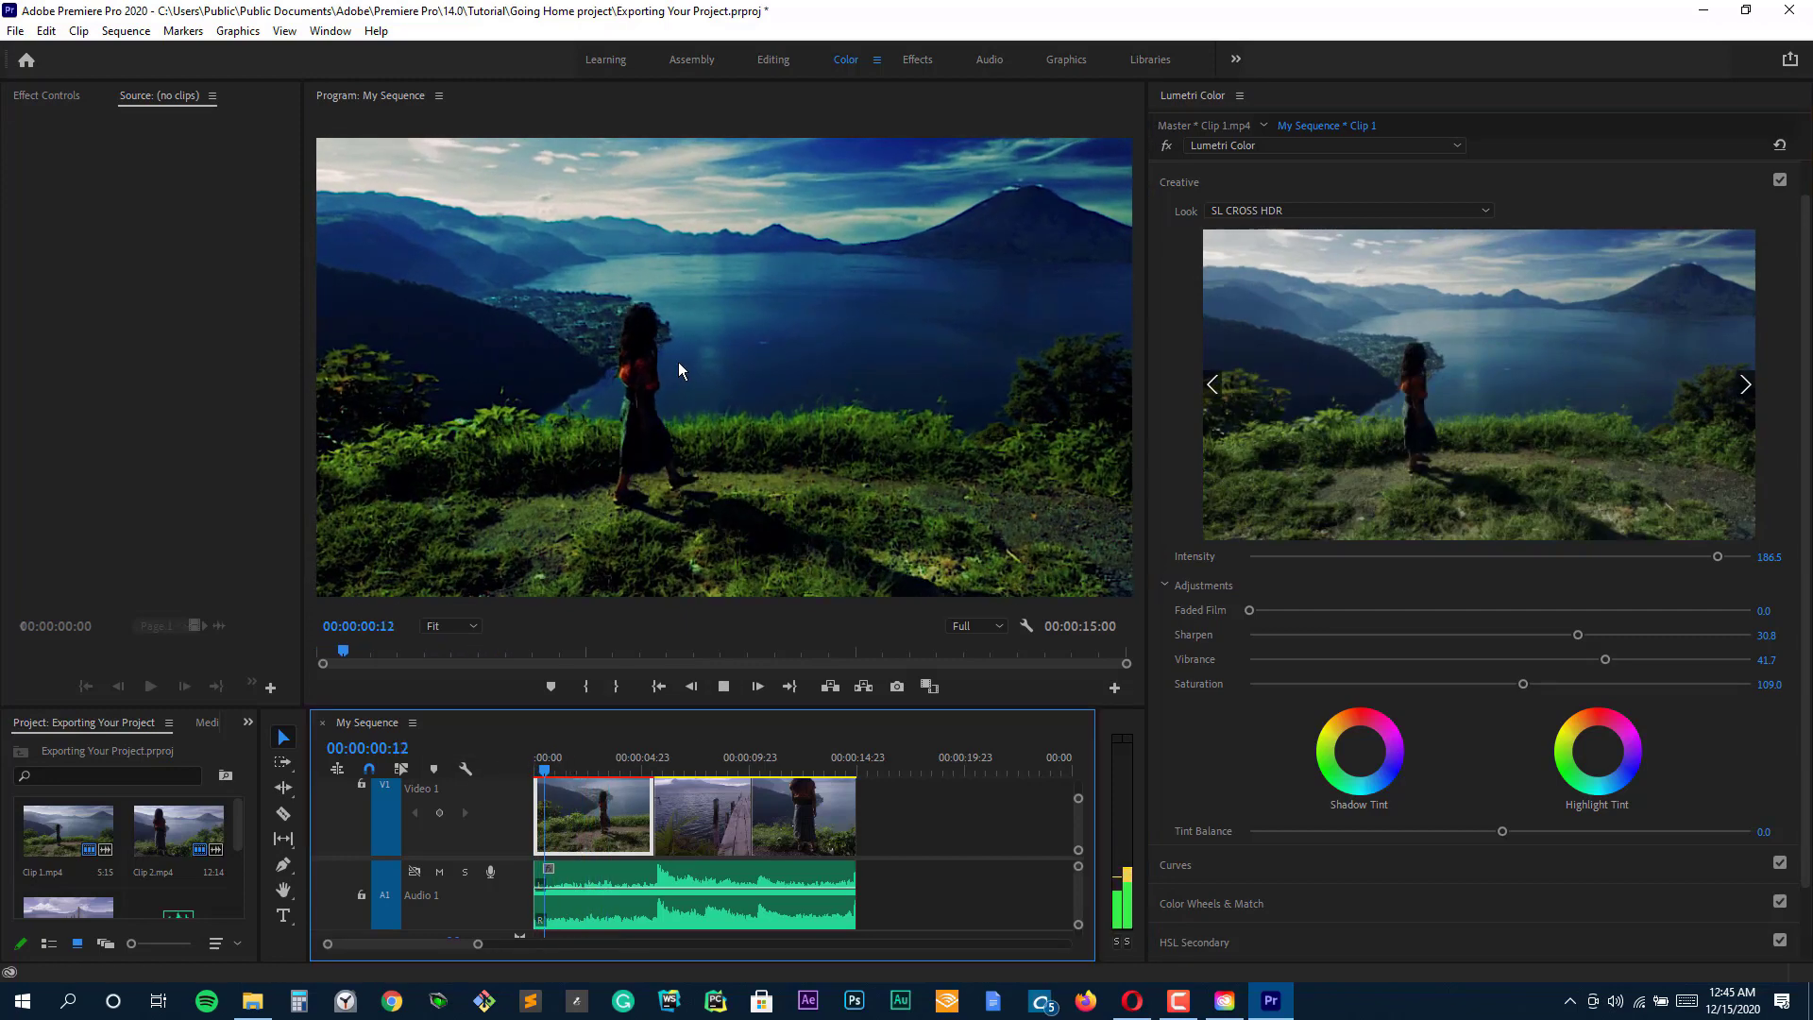
pyautogui.press('space')
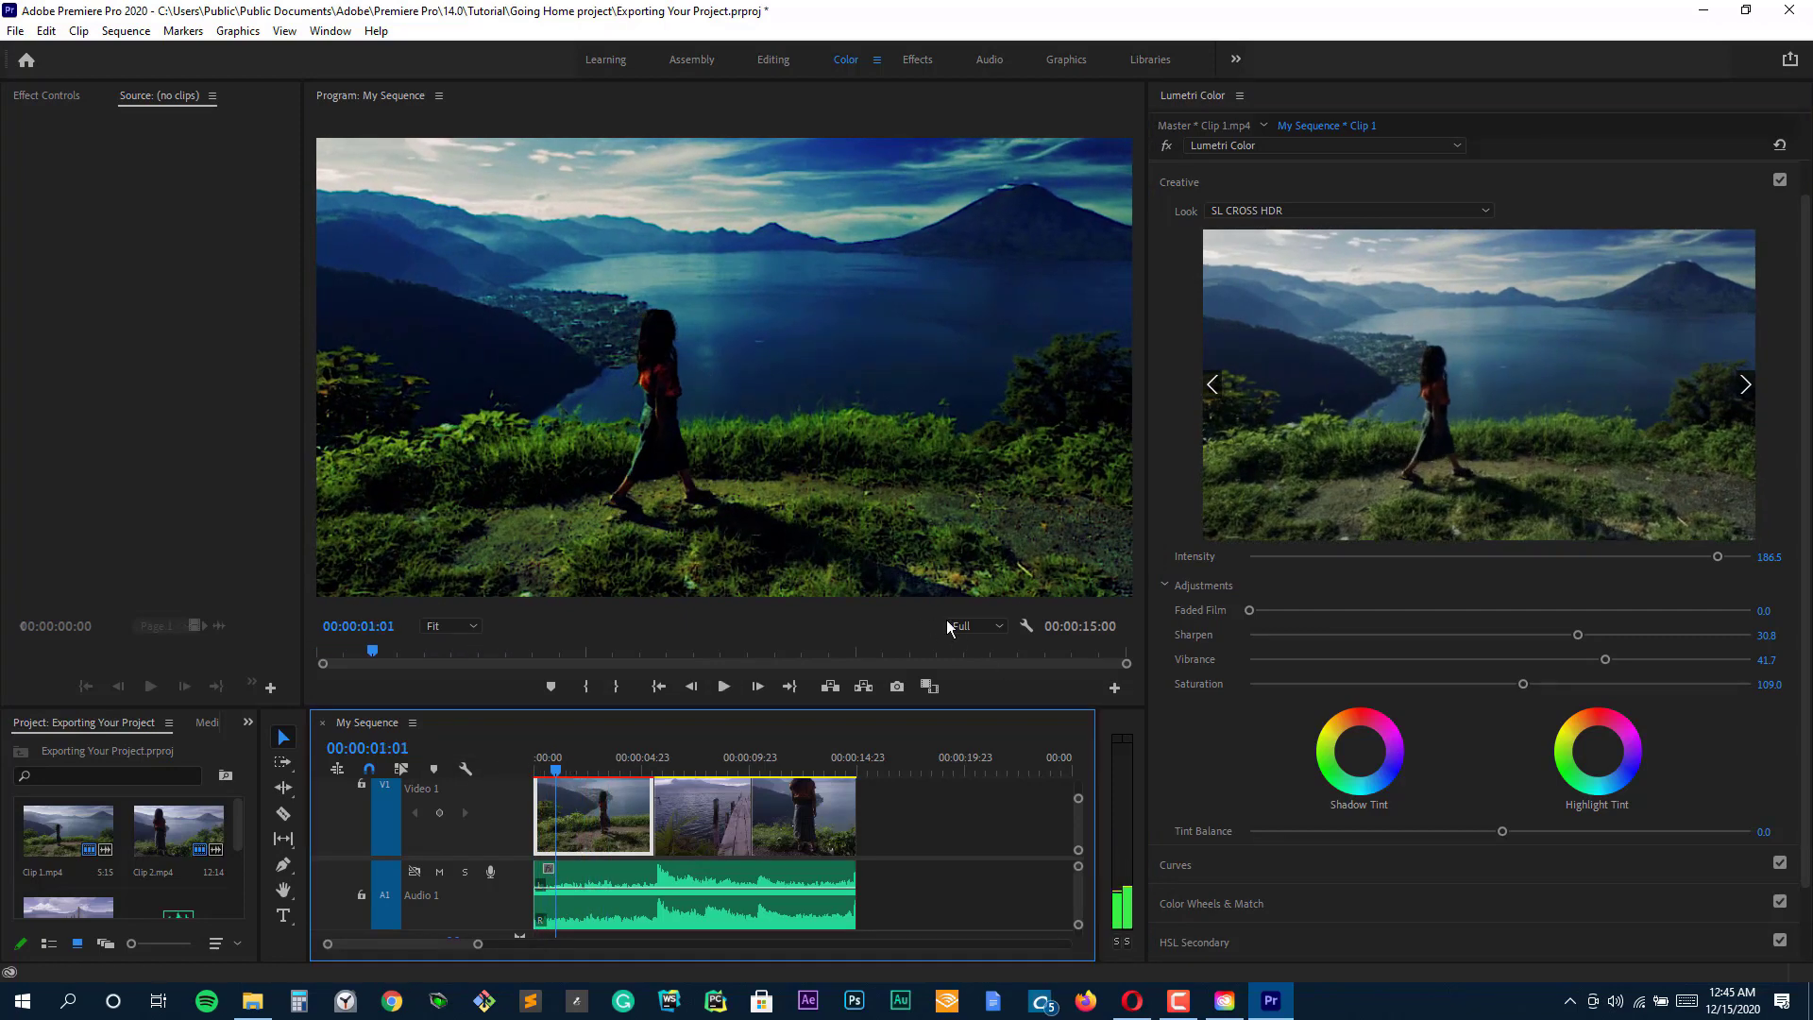
pyautogui.click(469, 629)
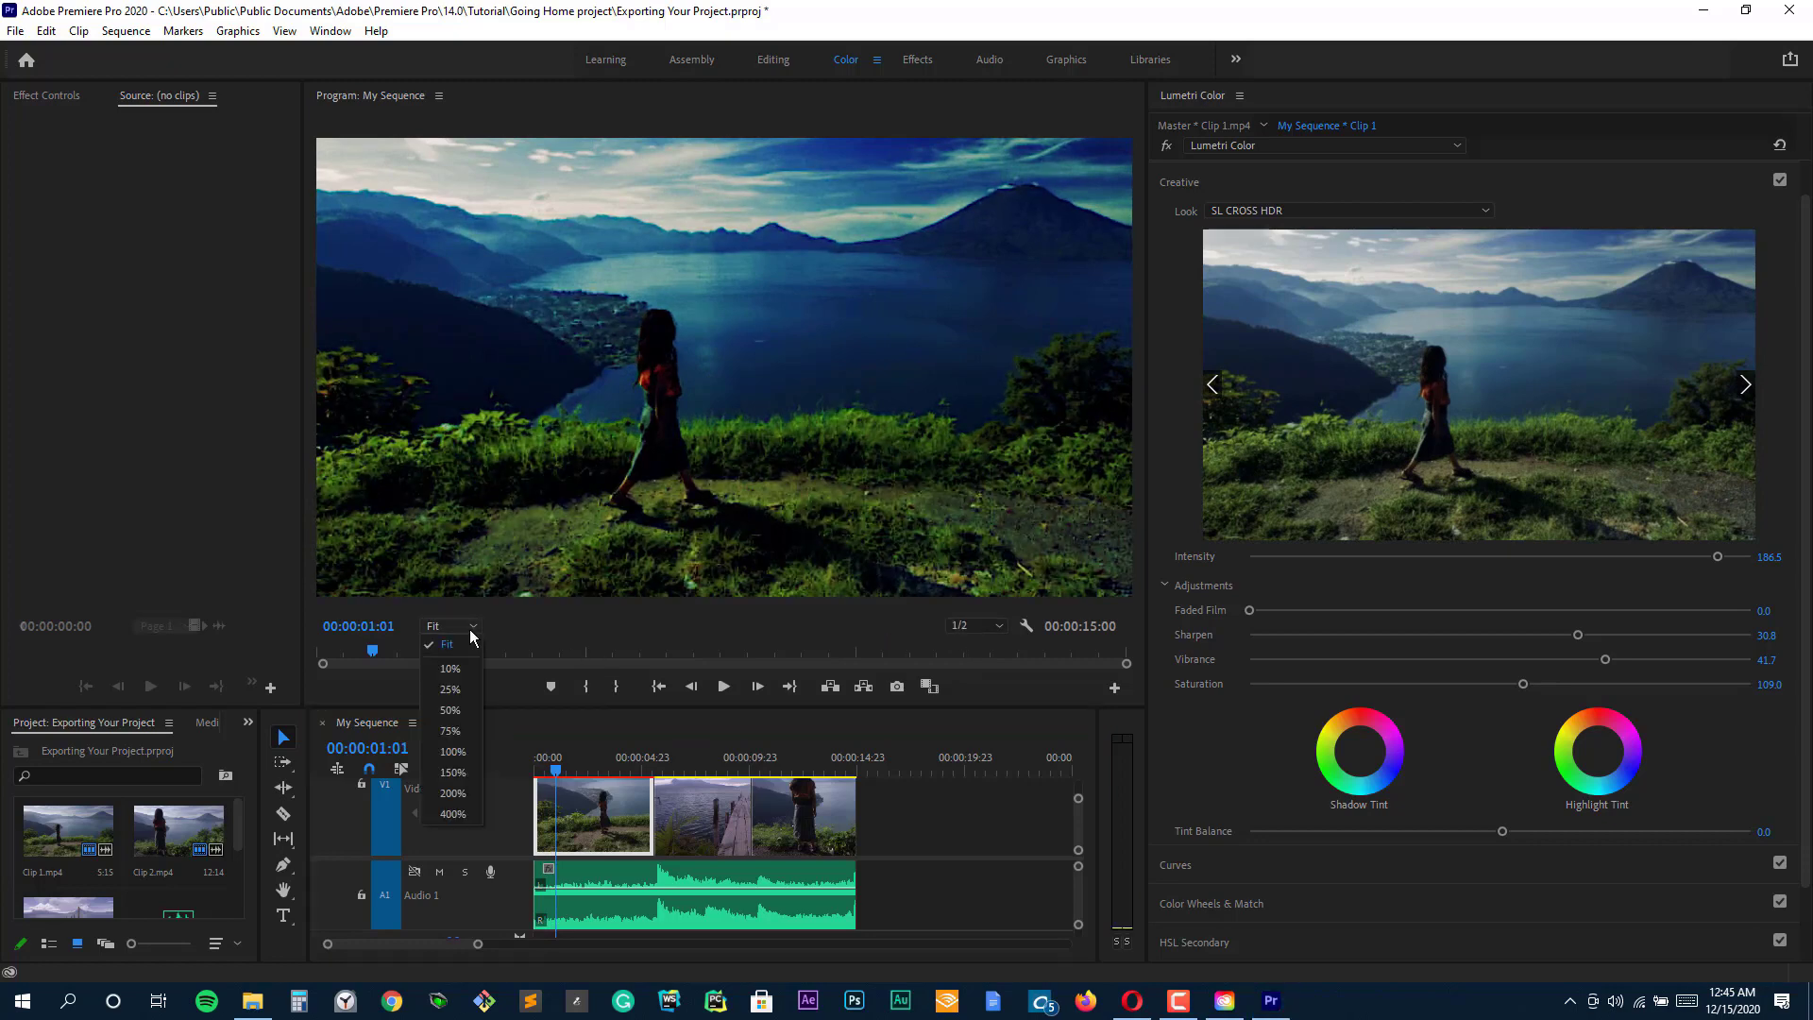
pyautogui.click(488, 654)
pyautogui.click(497, 768)
pyautogui.press('space')
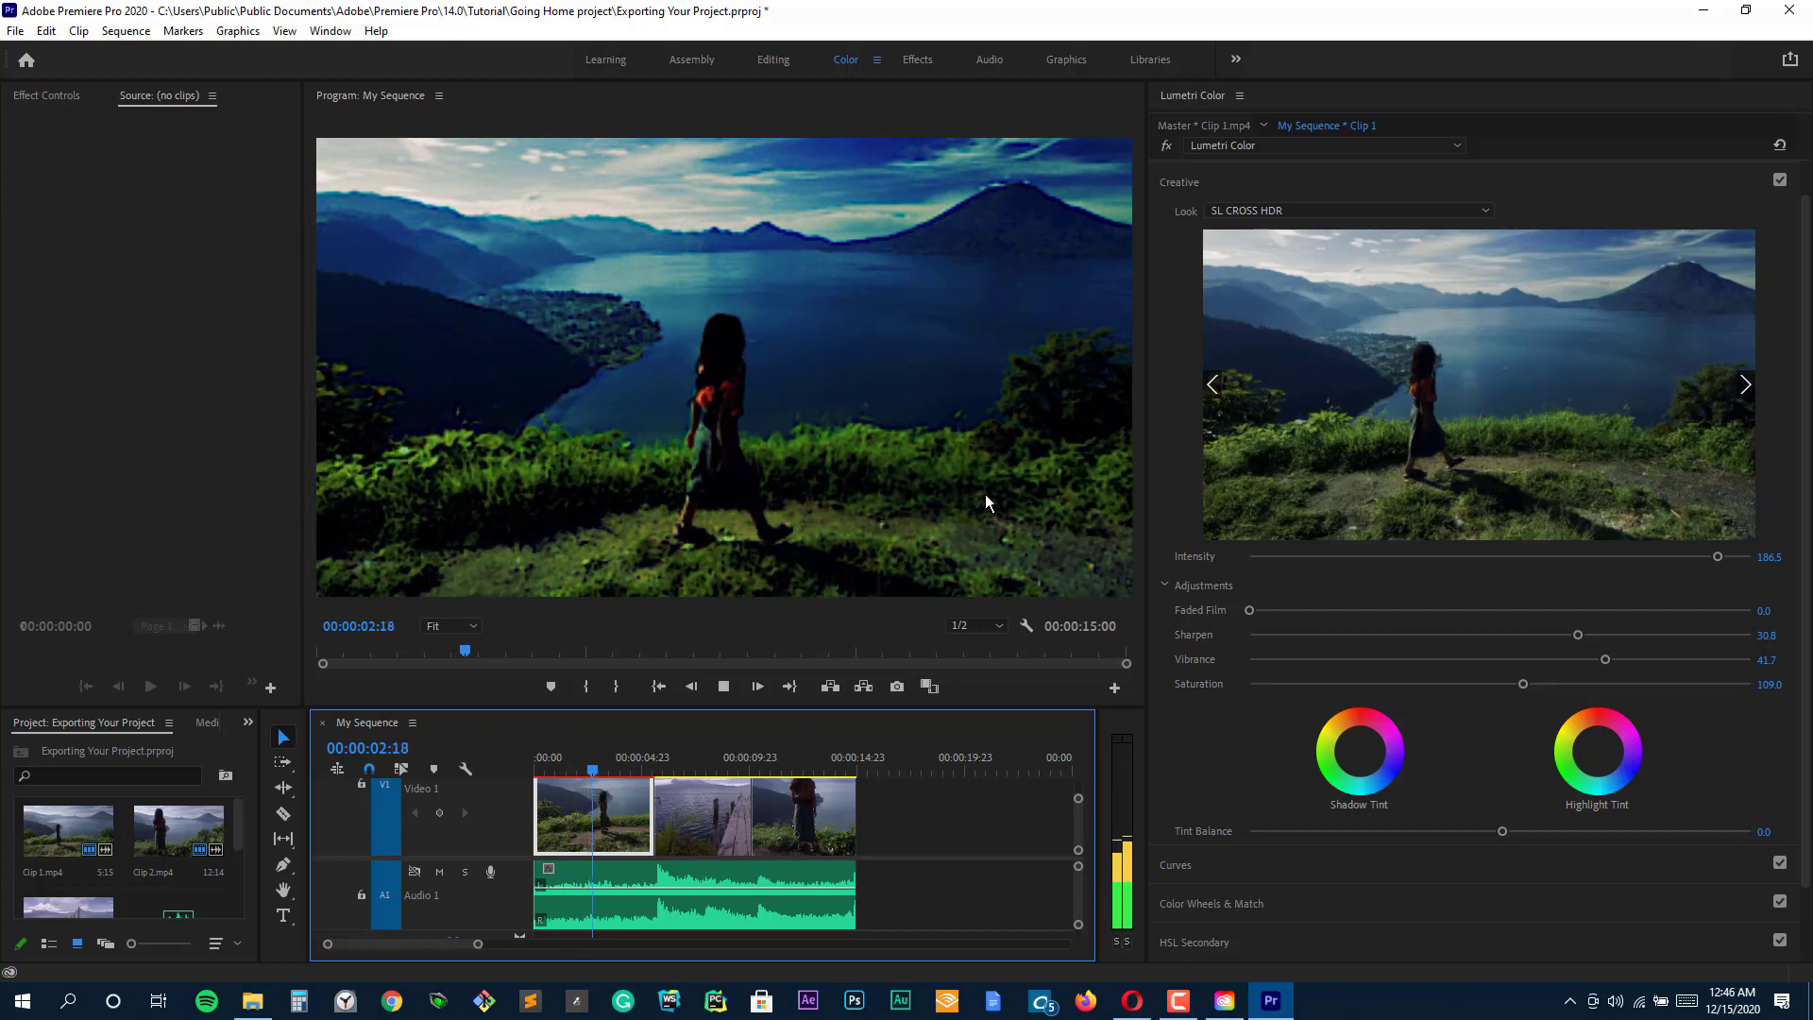
pyautogui.click(1122, 836)
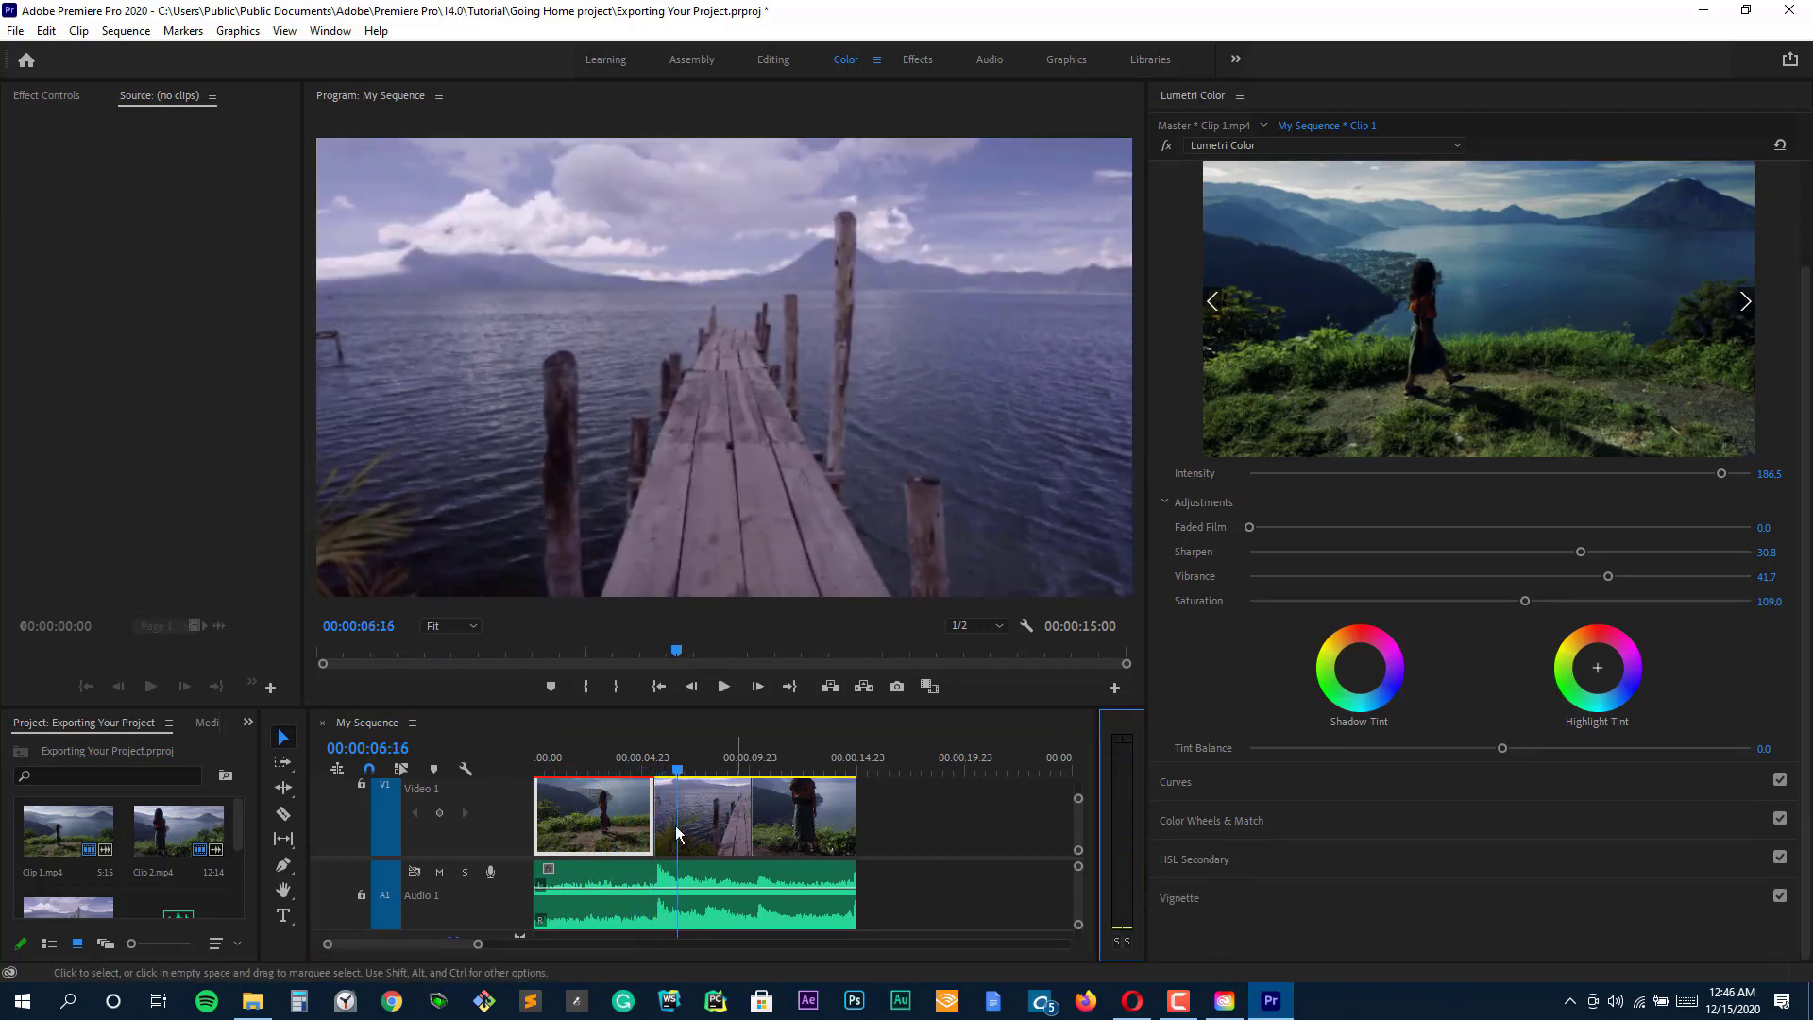
# Select Clip 3 in the timeline and try a creative look on it.
pyautogui.doubleClick(676, 825)
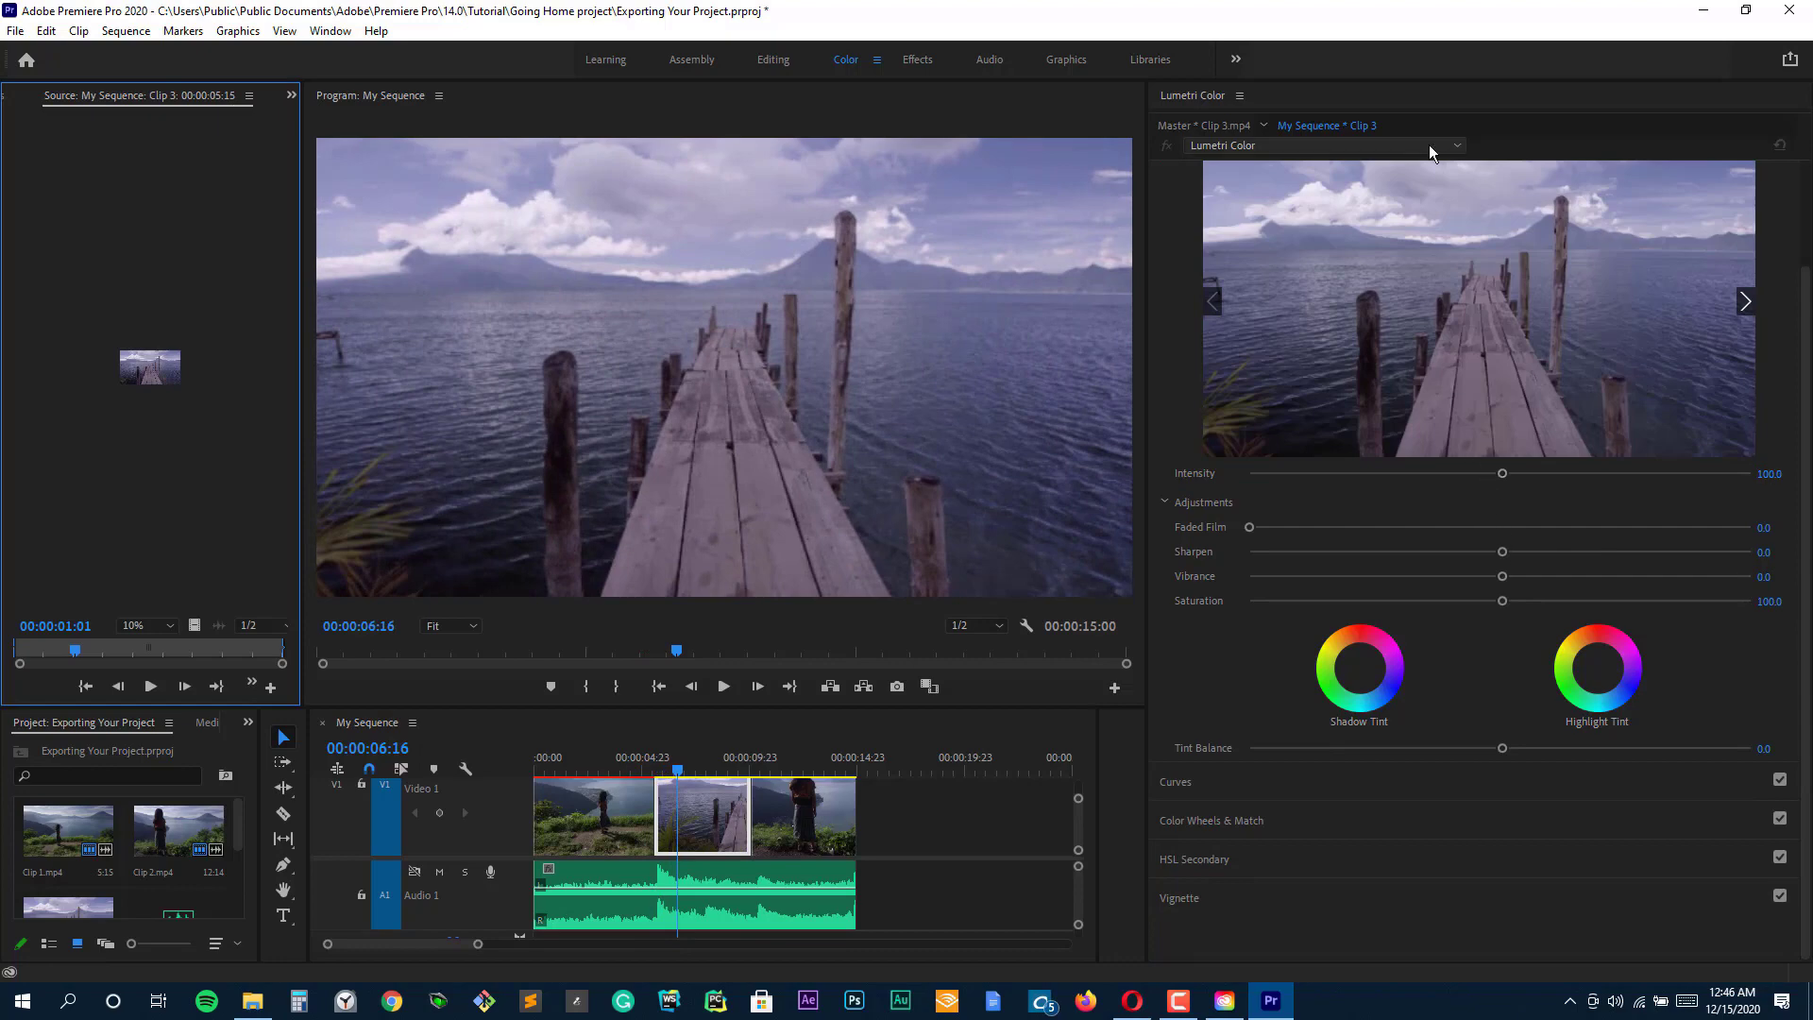
pyautogui.click(1466, 261)
pyautogui.click(1753, 300)
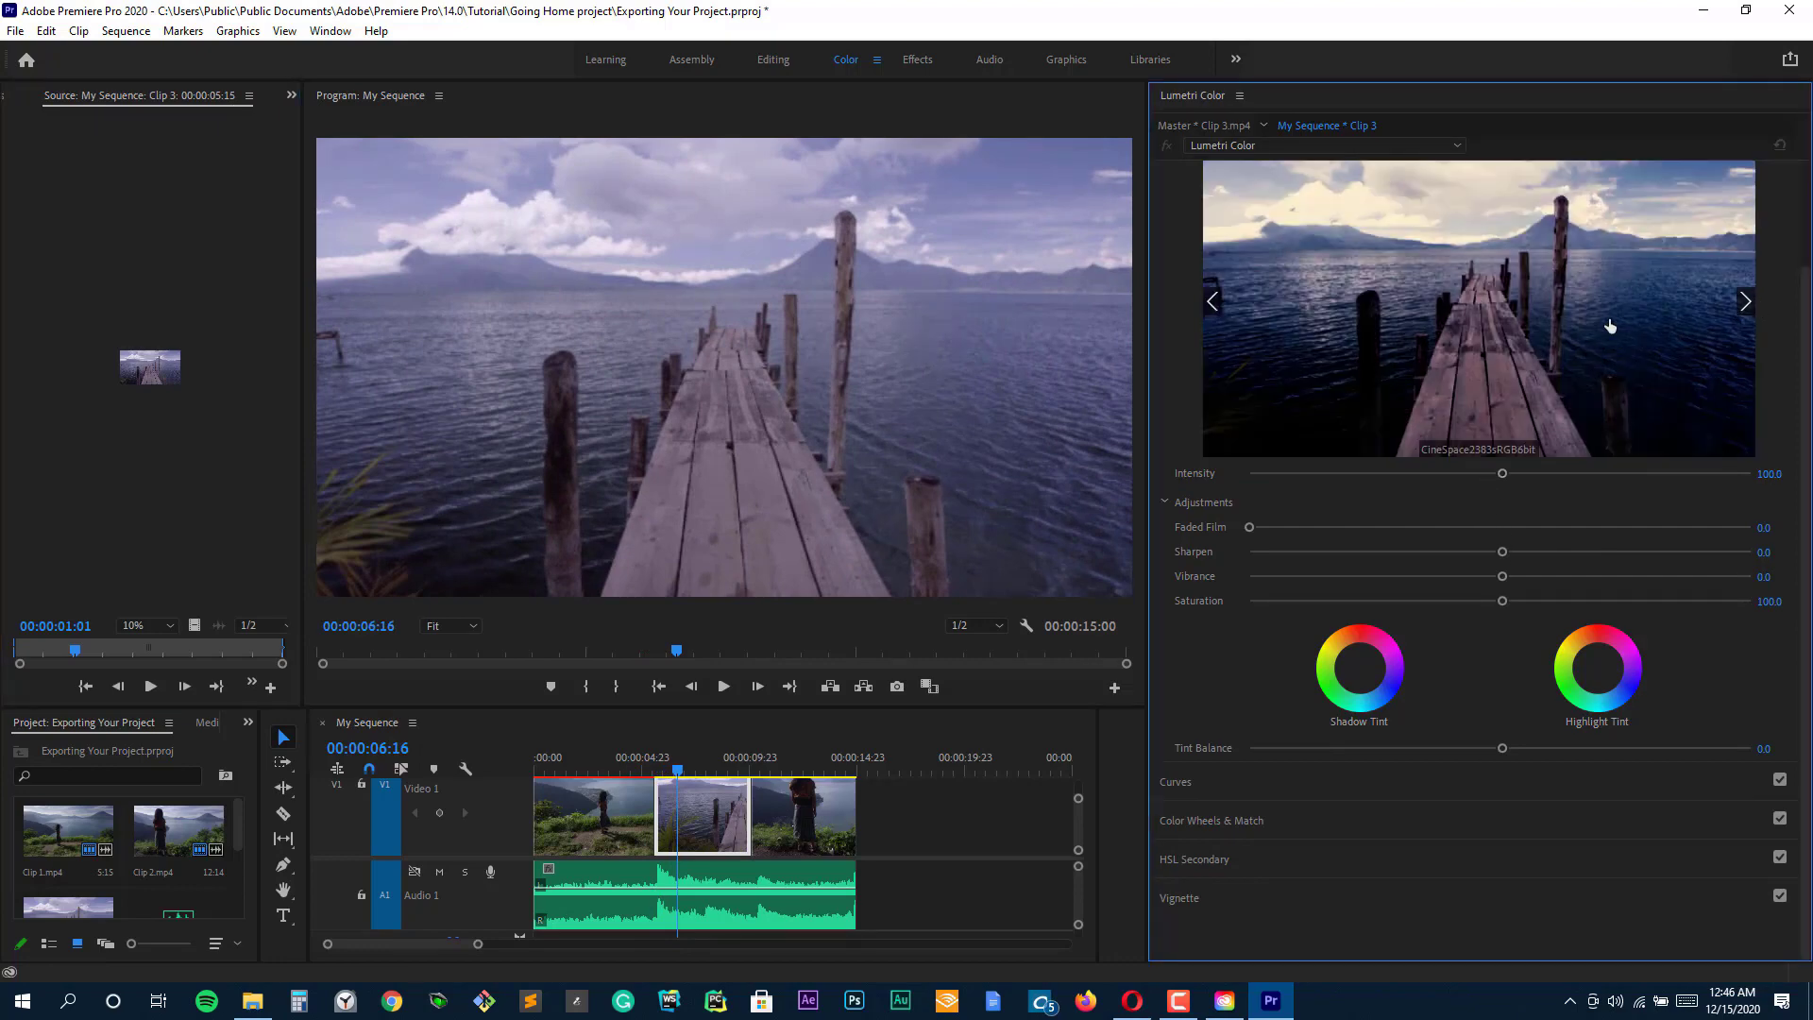
pyautogui.click(1677, 328)
pyautogui.click(1746, 302)
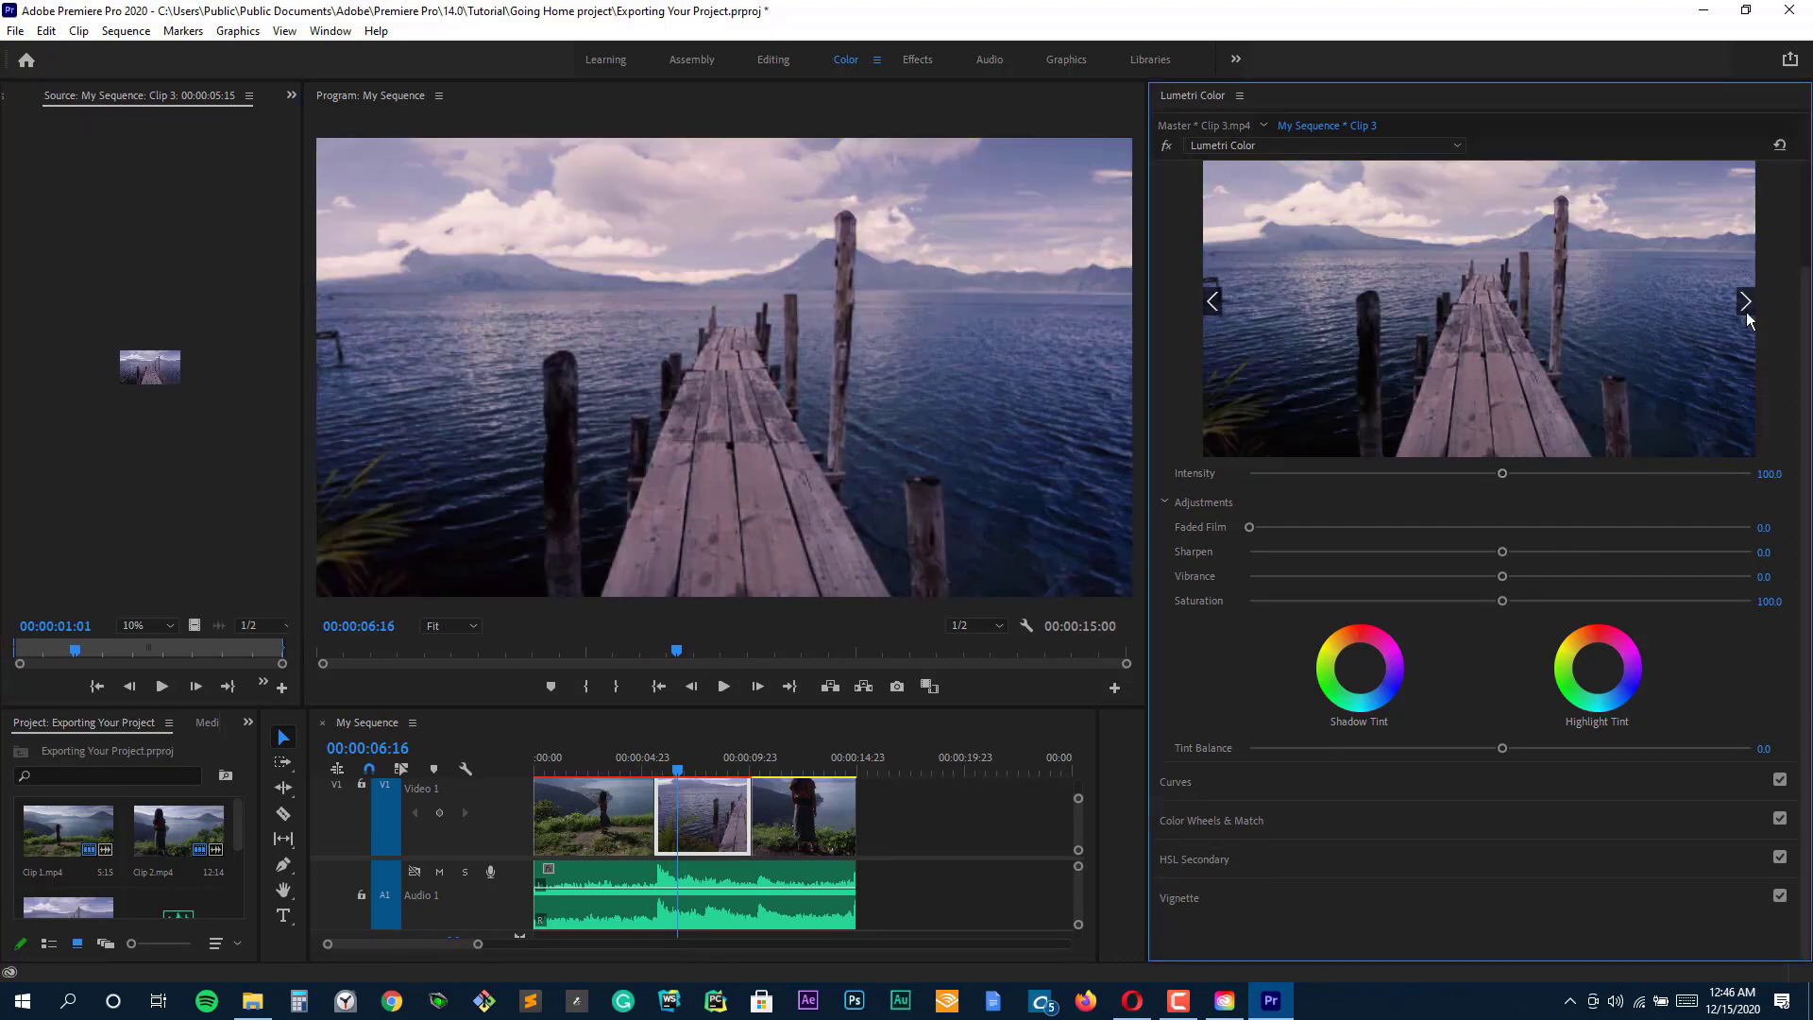
# Preview further creative looks on Clip 3, up to SL BIG LDR.
pyautogui.click(1743, 306)
pyautogui.click(1743, 306)
pyautogui.click(1743, 306)
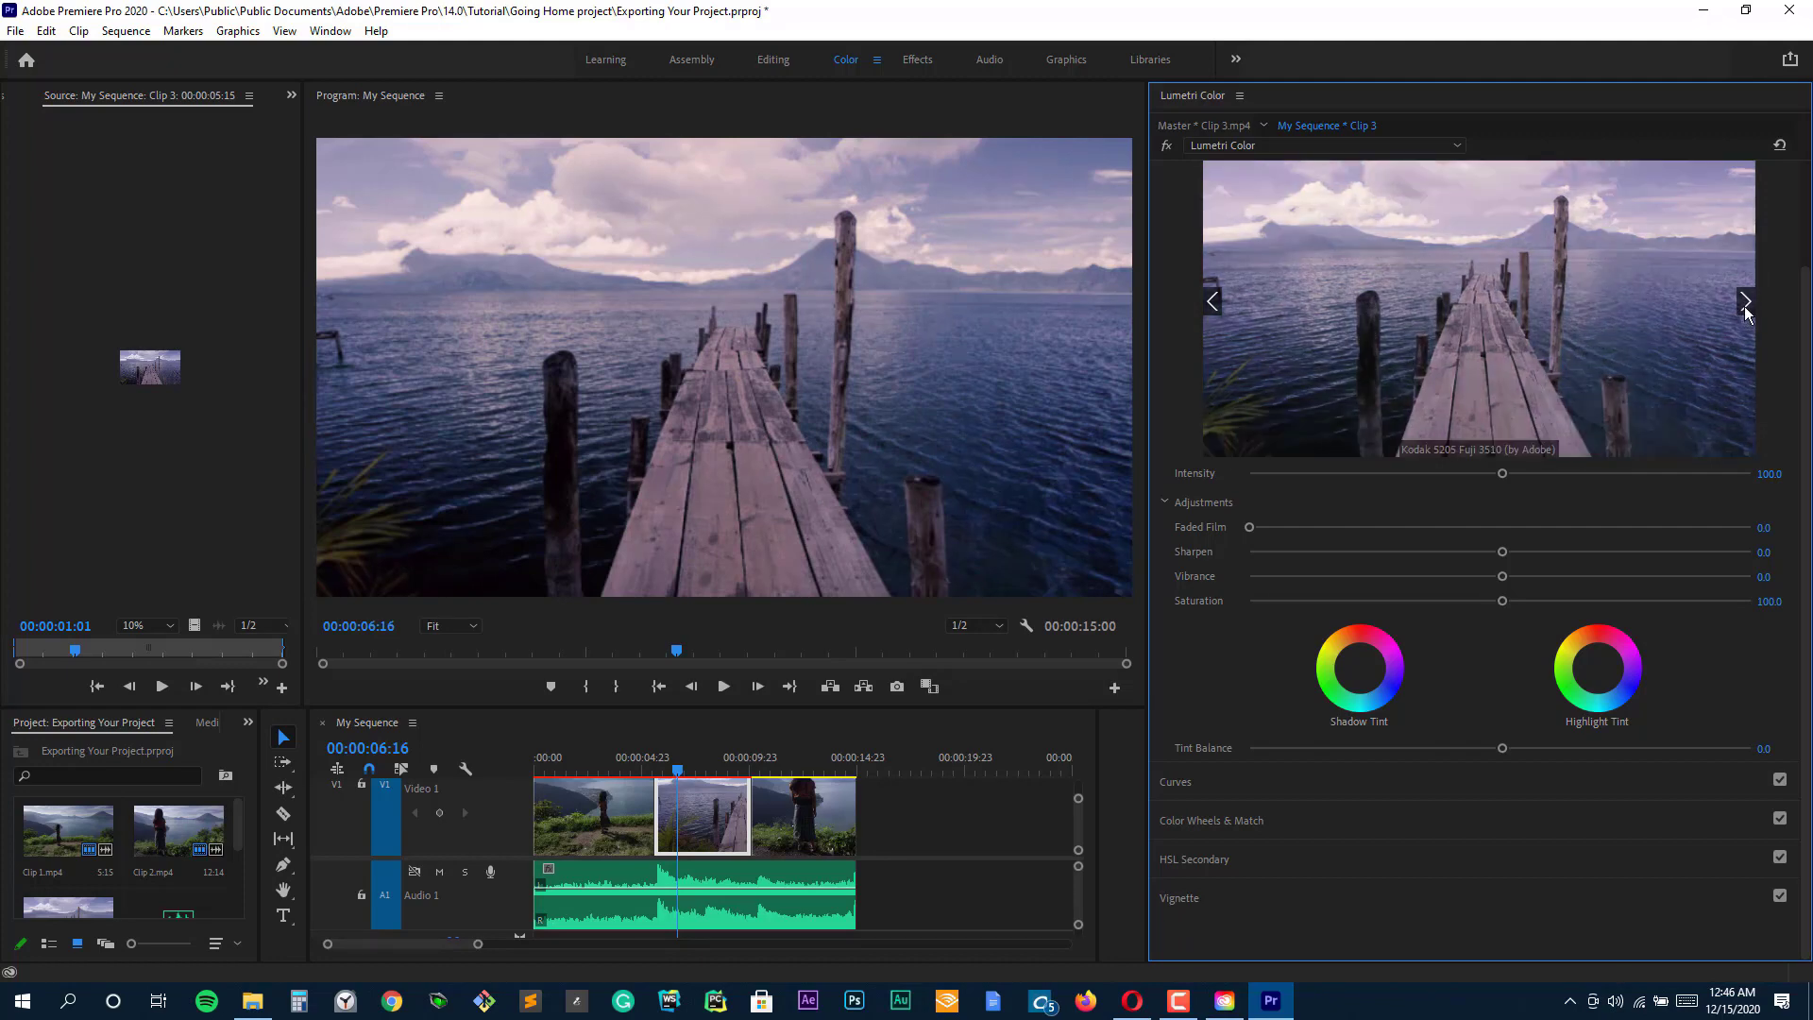
pyautogui.click(1743, 306)
pyautogui.click(1743, 306)
pyautogui.click(1745, 307)
pyautogui.click(1744, 304)
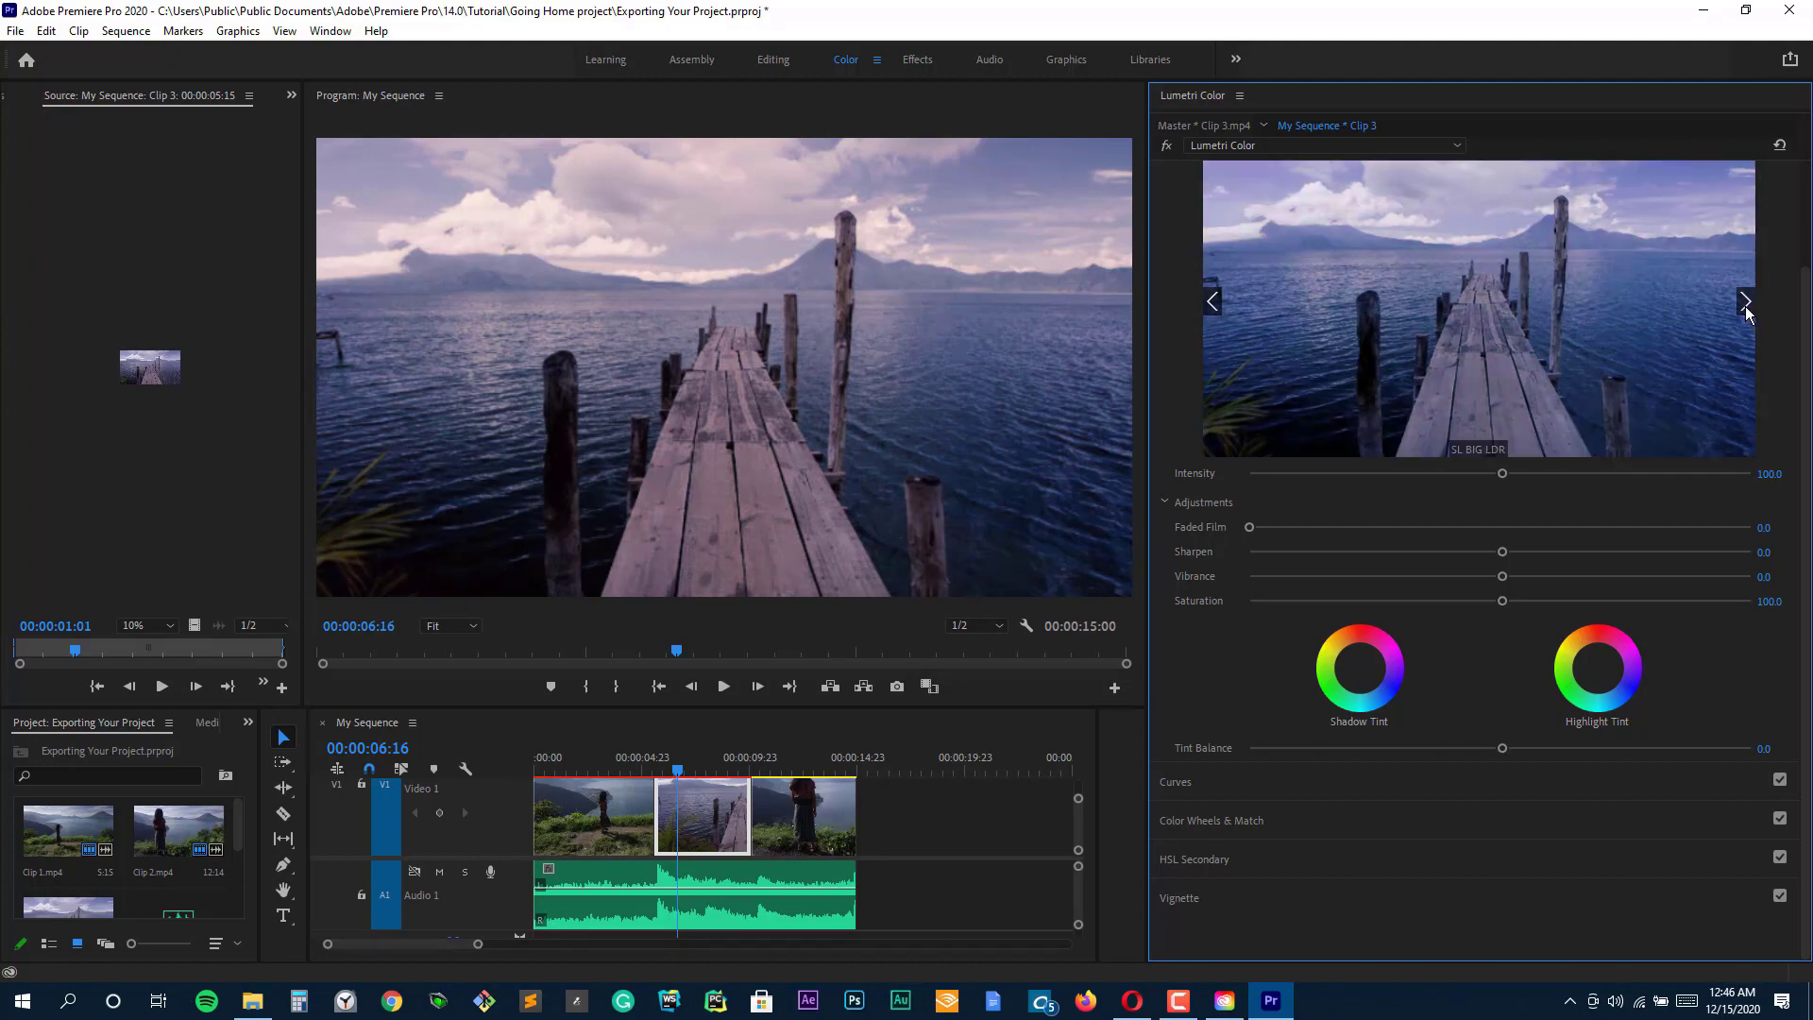
# Try a Vibrance of 67.7 on Clip 3 and play back the transition from Clip 1 into it.
pyautogui.moveTo(1499, 570); pyautogui.dragTo(1660, 578)
pyautogui.click(967, 508)
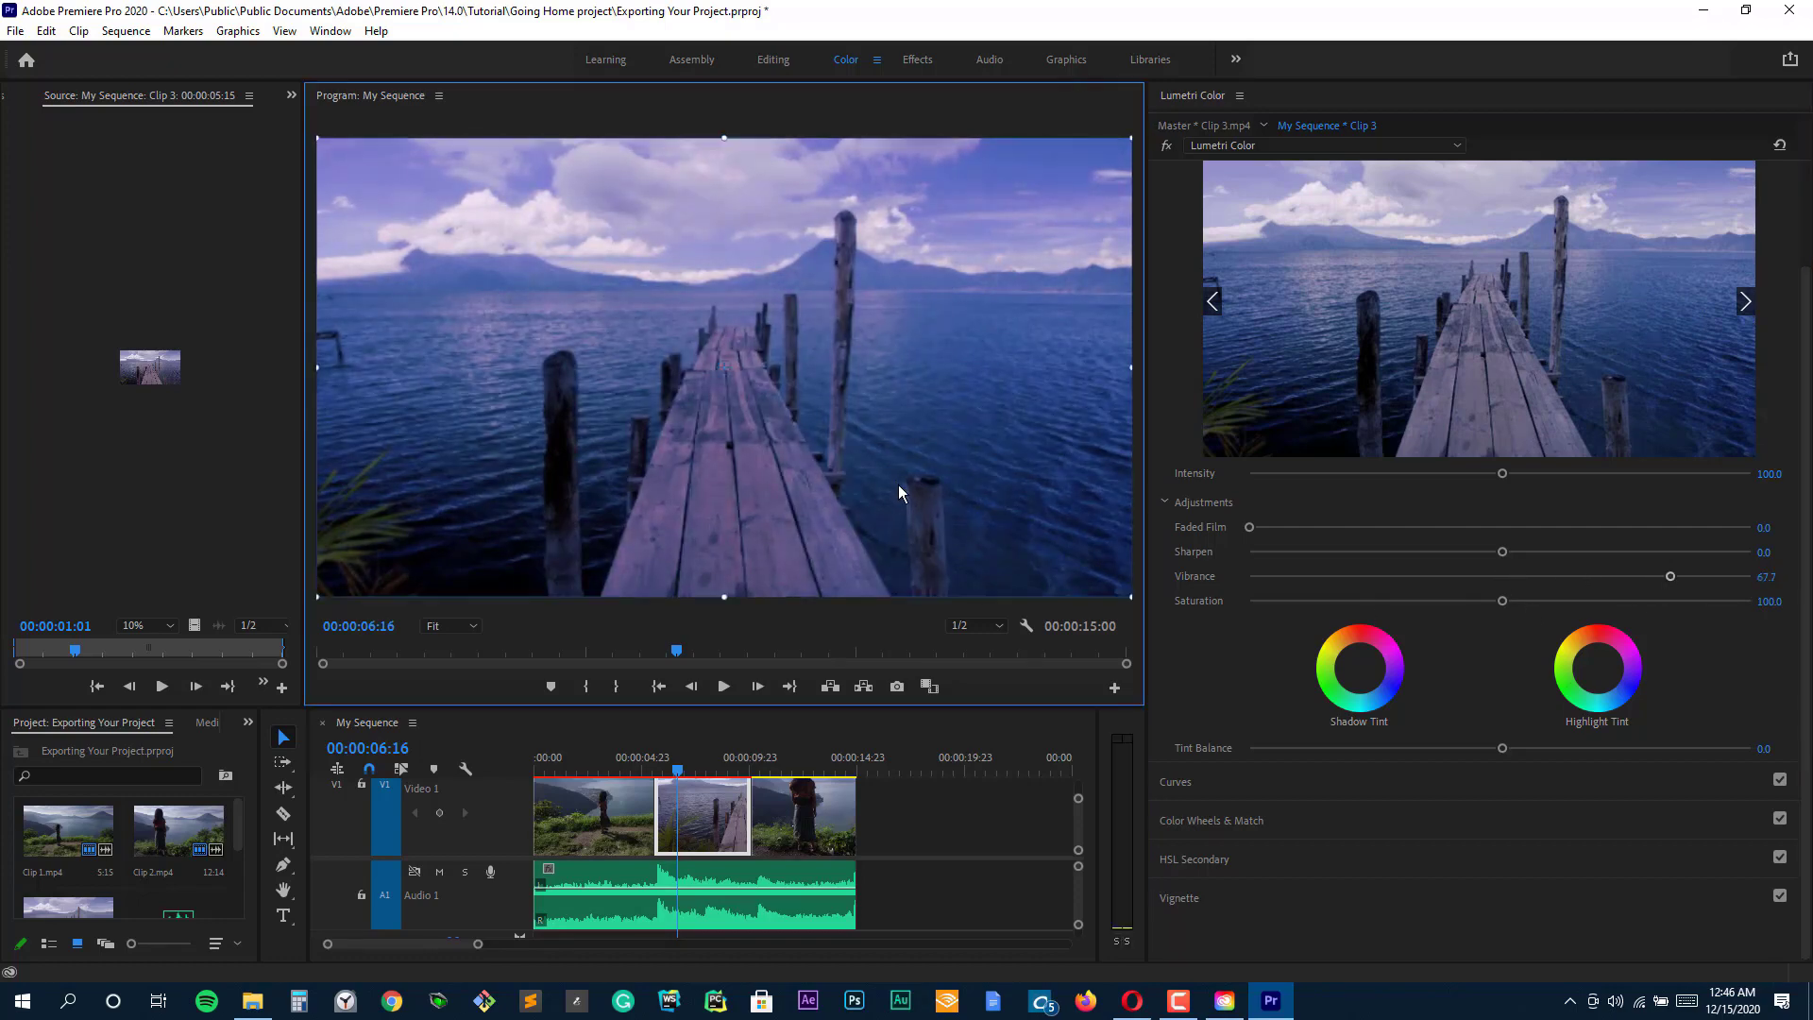
pyautogui.press('space')
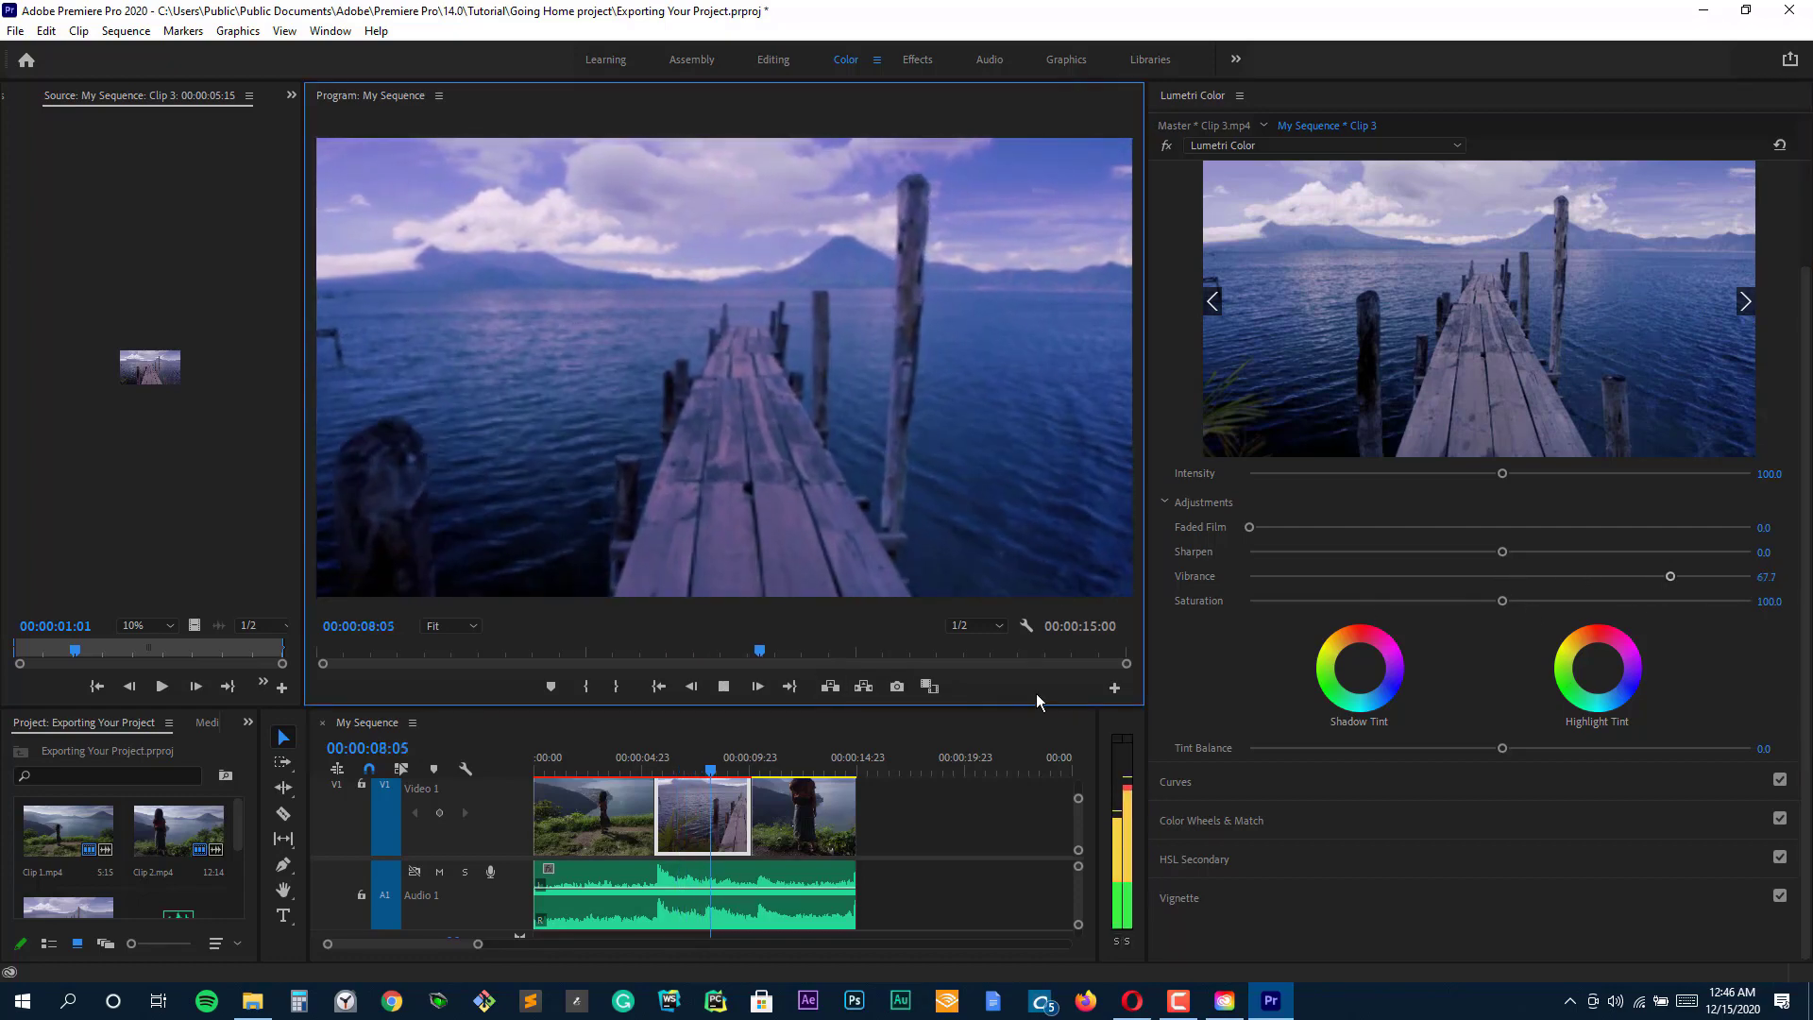
pyautogui.press('space')
pyautogui.click(642, 767)
pyautogui.press('space')
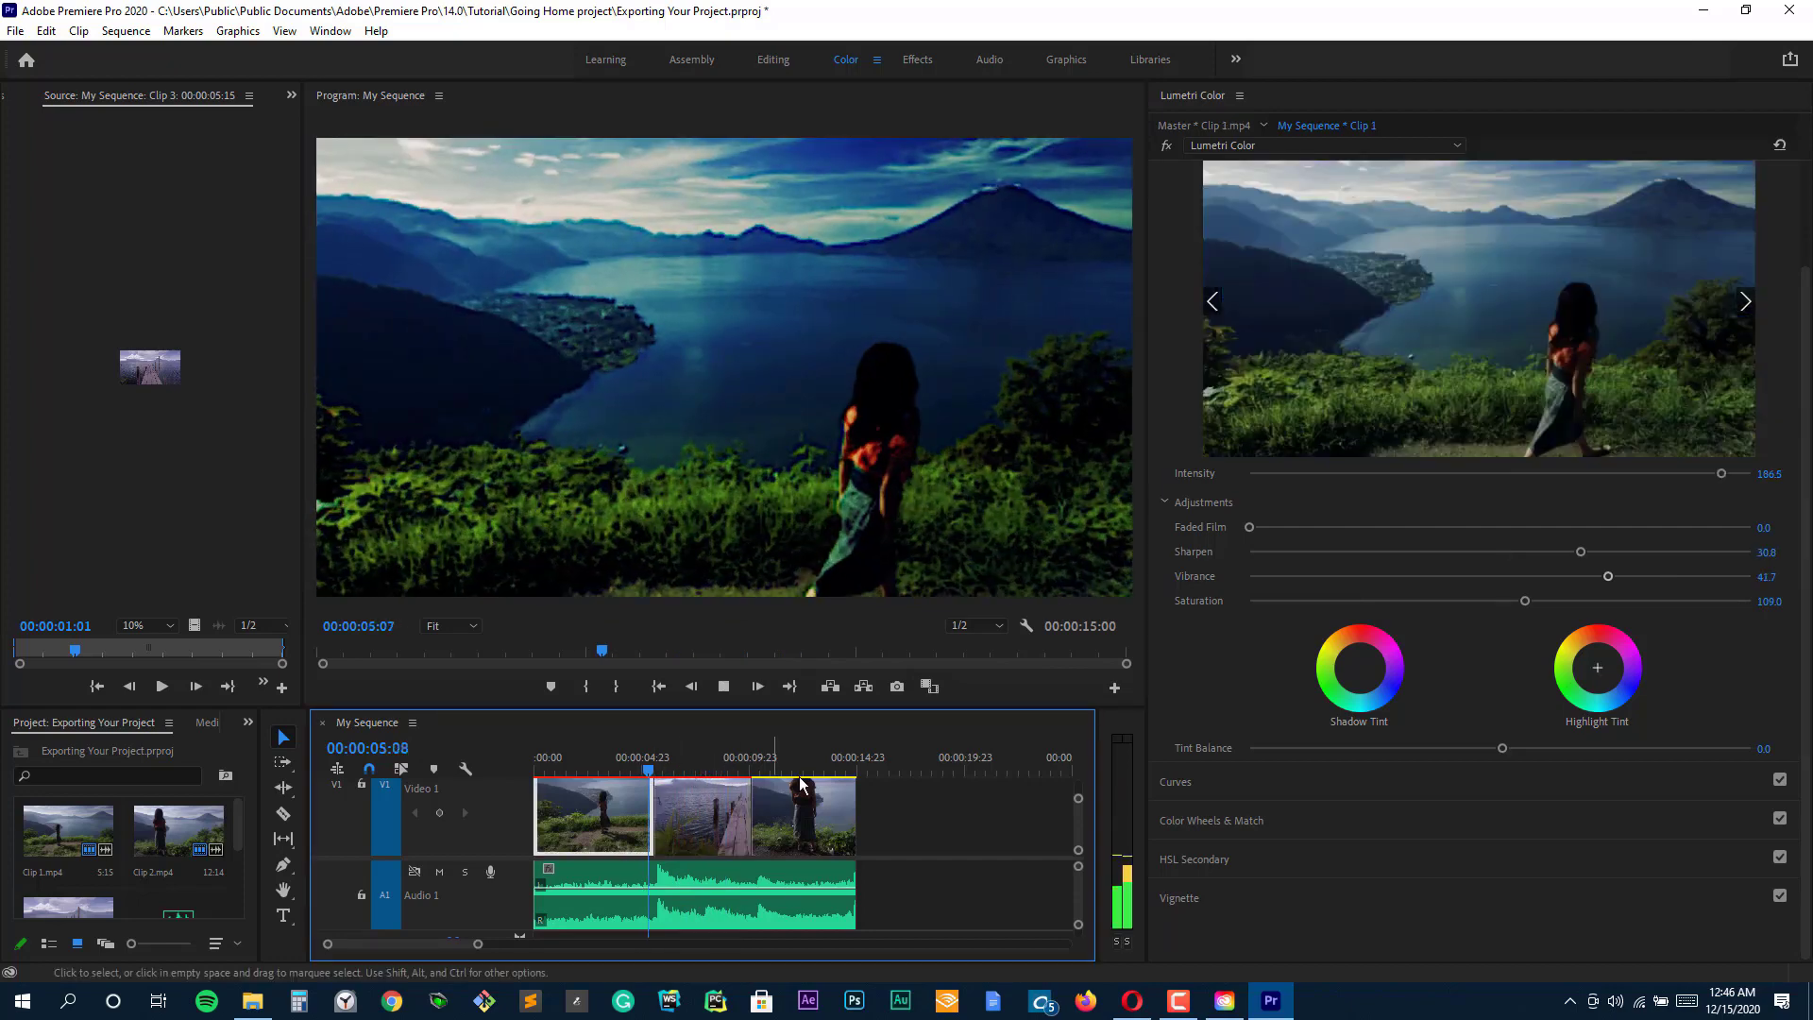
# Set the Program monitor's playback resolution to Full and play Clip 3.
pyautogui.click(990, 629)
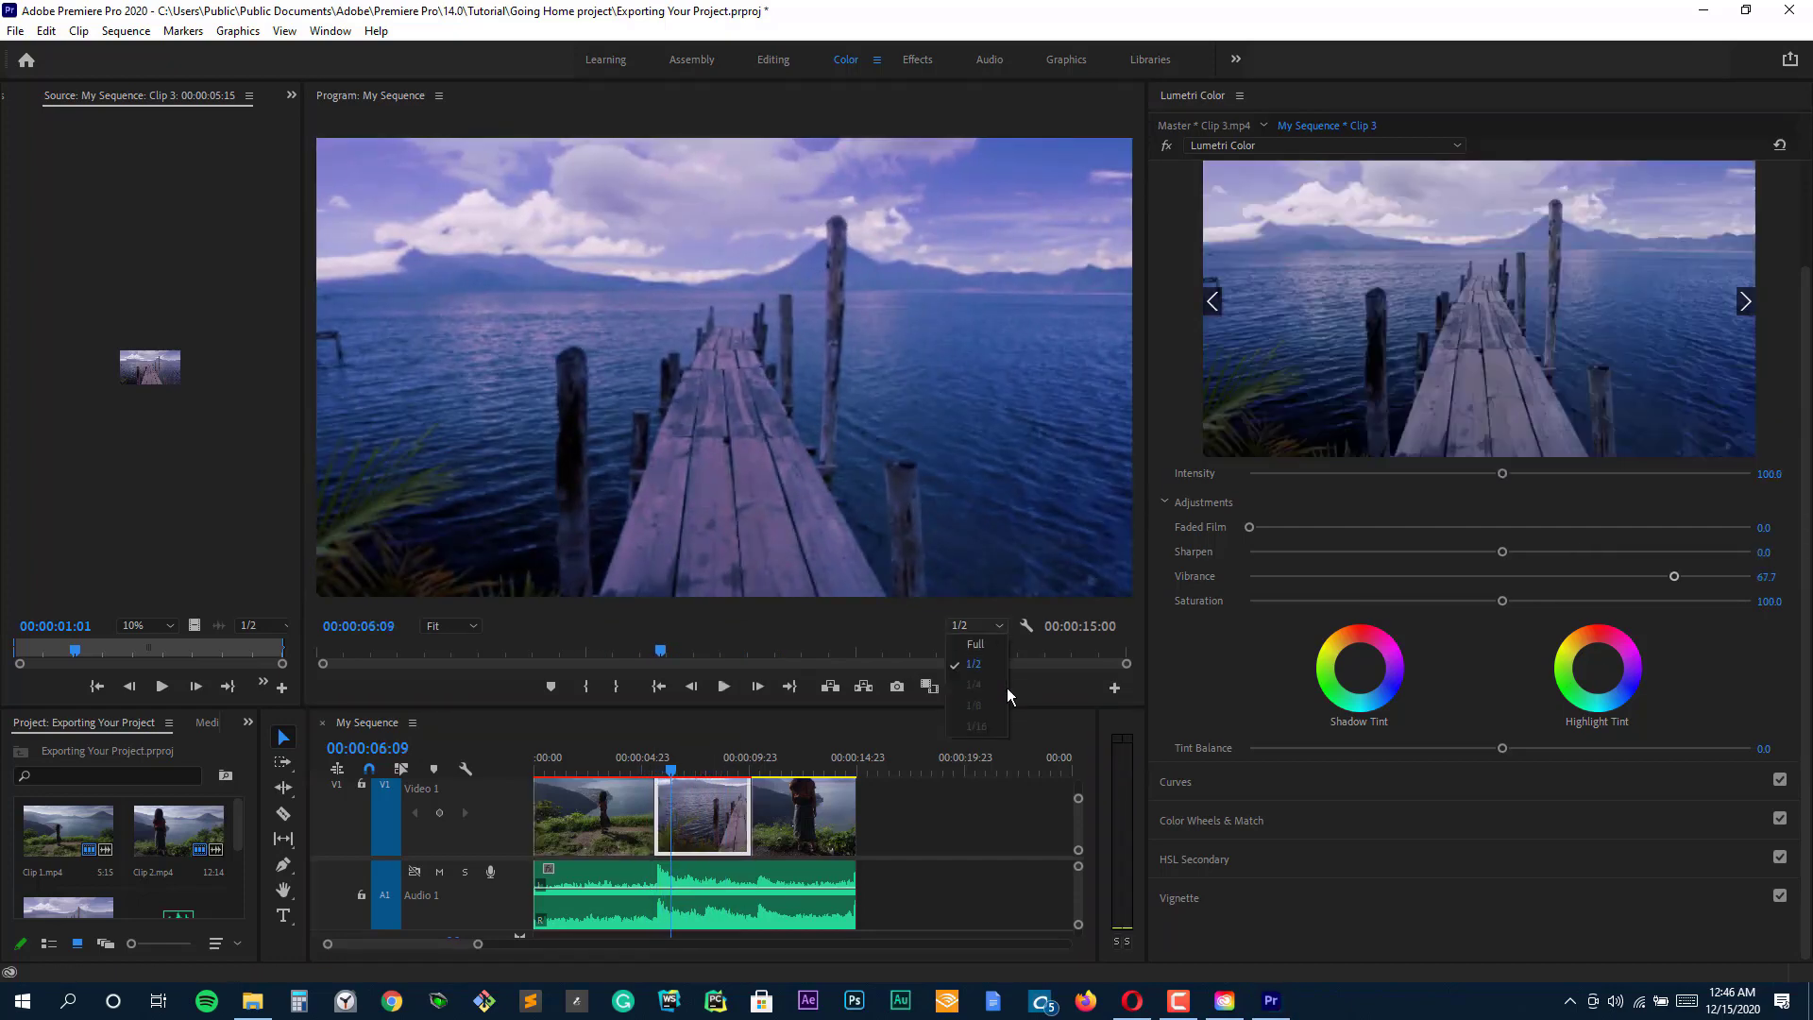
pyautogui.click(975, 644)
pyautogui.press('space')
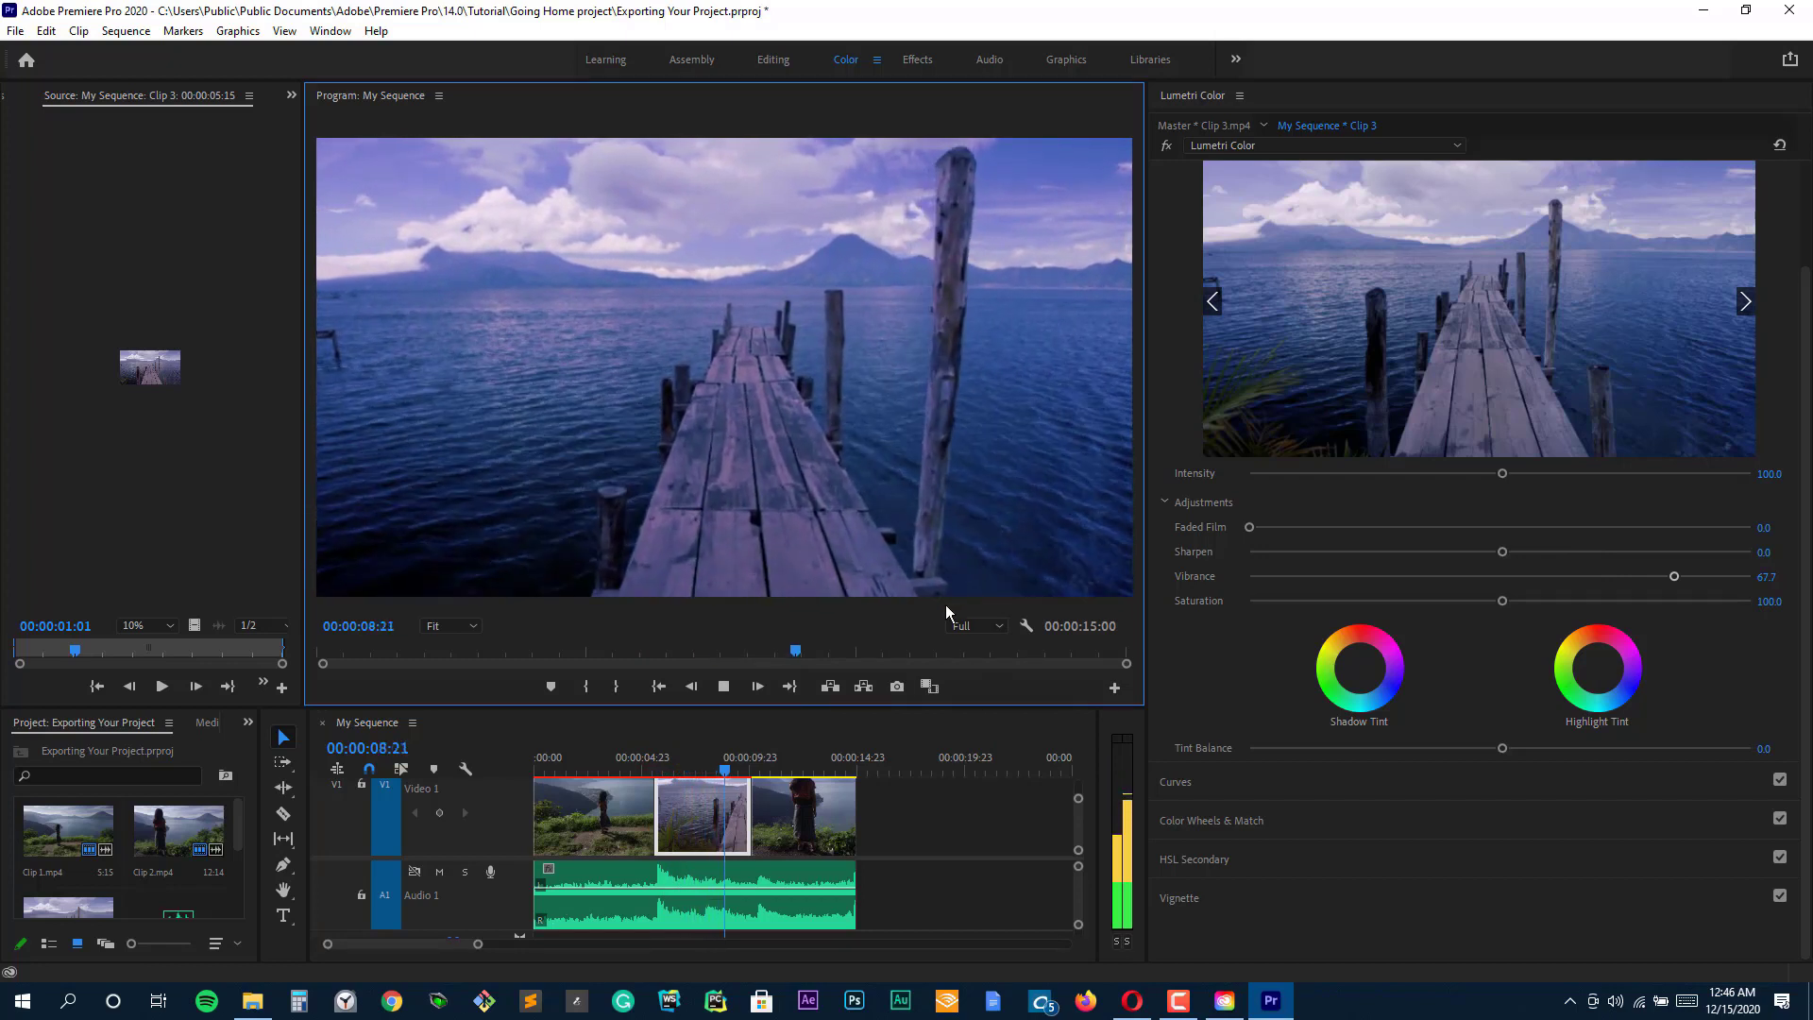
pyautogui.press('space')
# Try a look Intensity of 97.4 on Clip 3 and reset its Lumetri Color effect.
pyautogui.moveTo(1507, 480); pyautogui.dragTo(1643, 480)
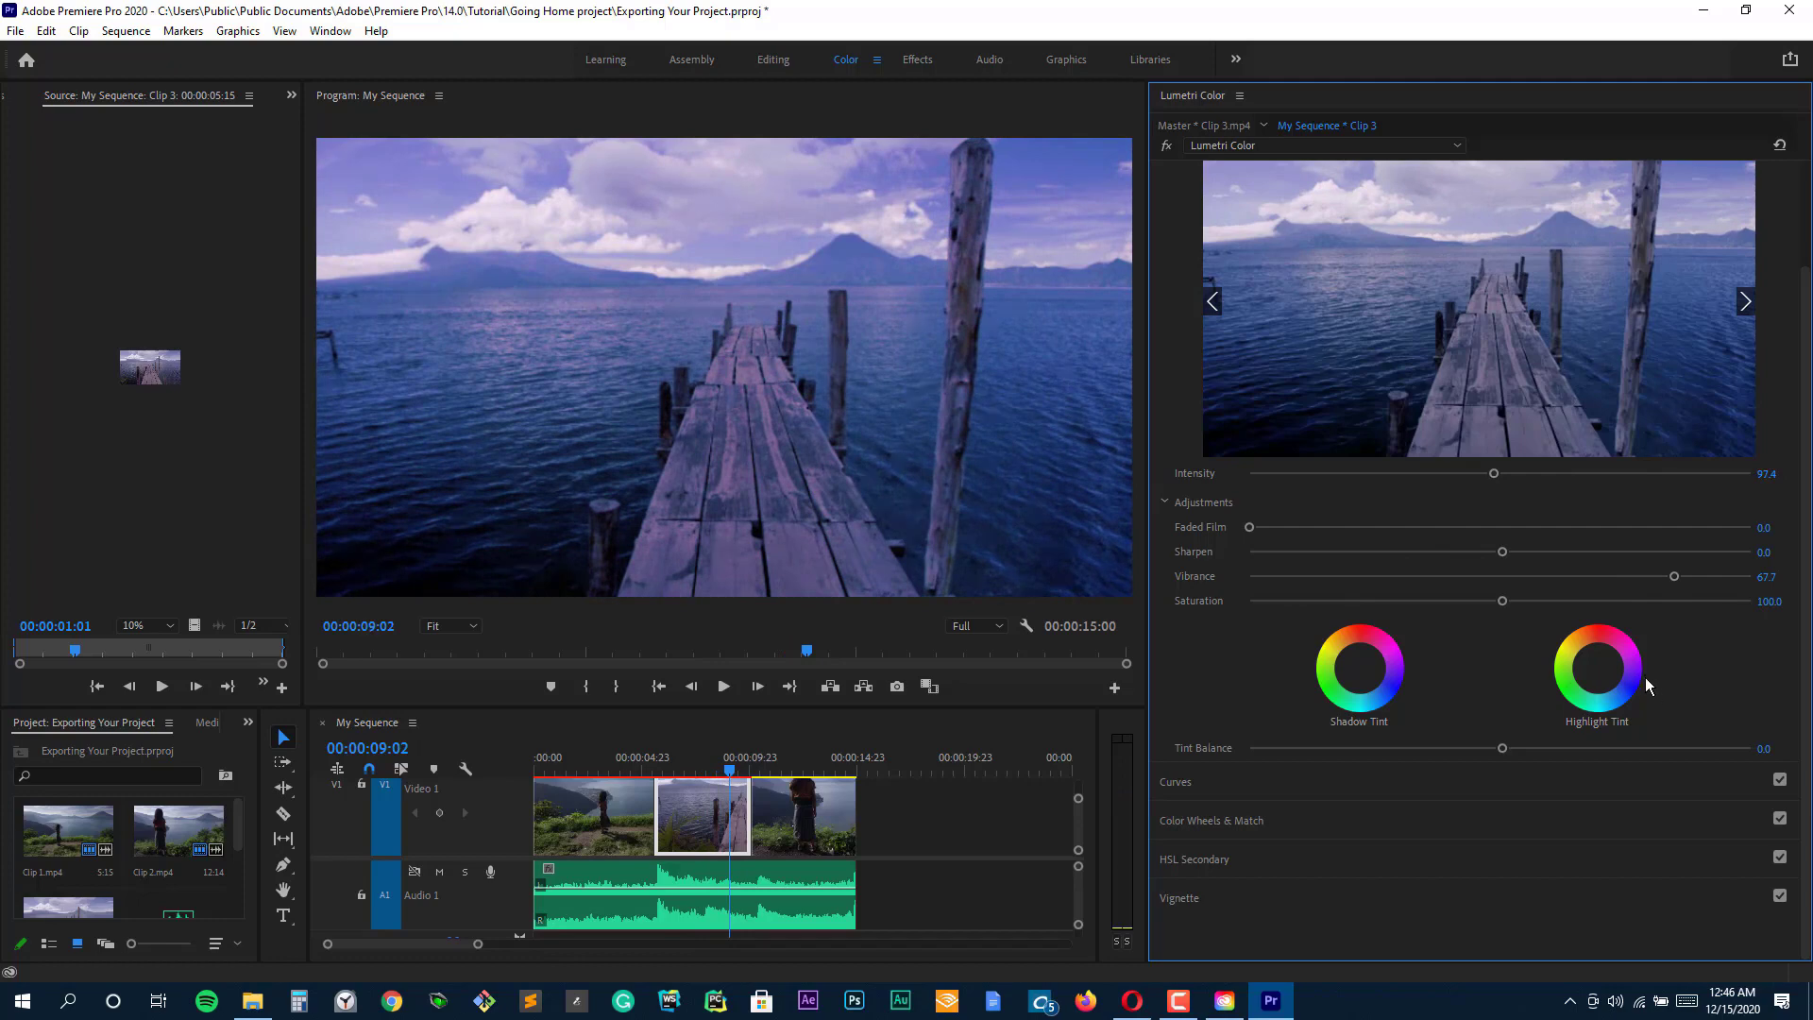
pyautogui.scroll(1, 1689, 484)
pyautogui.click(1779, 147)
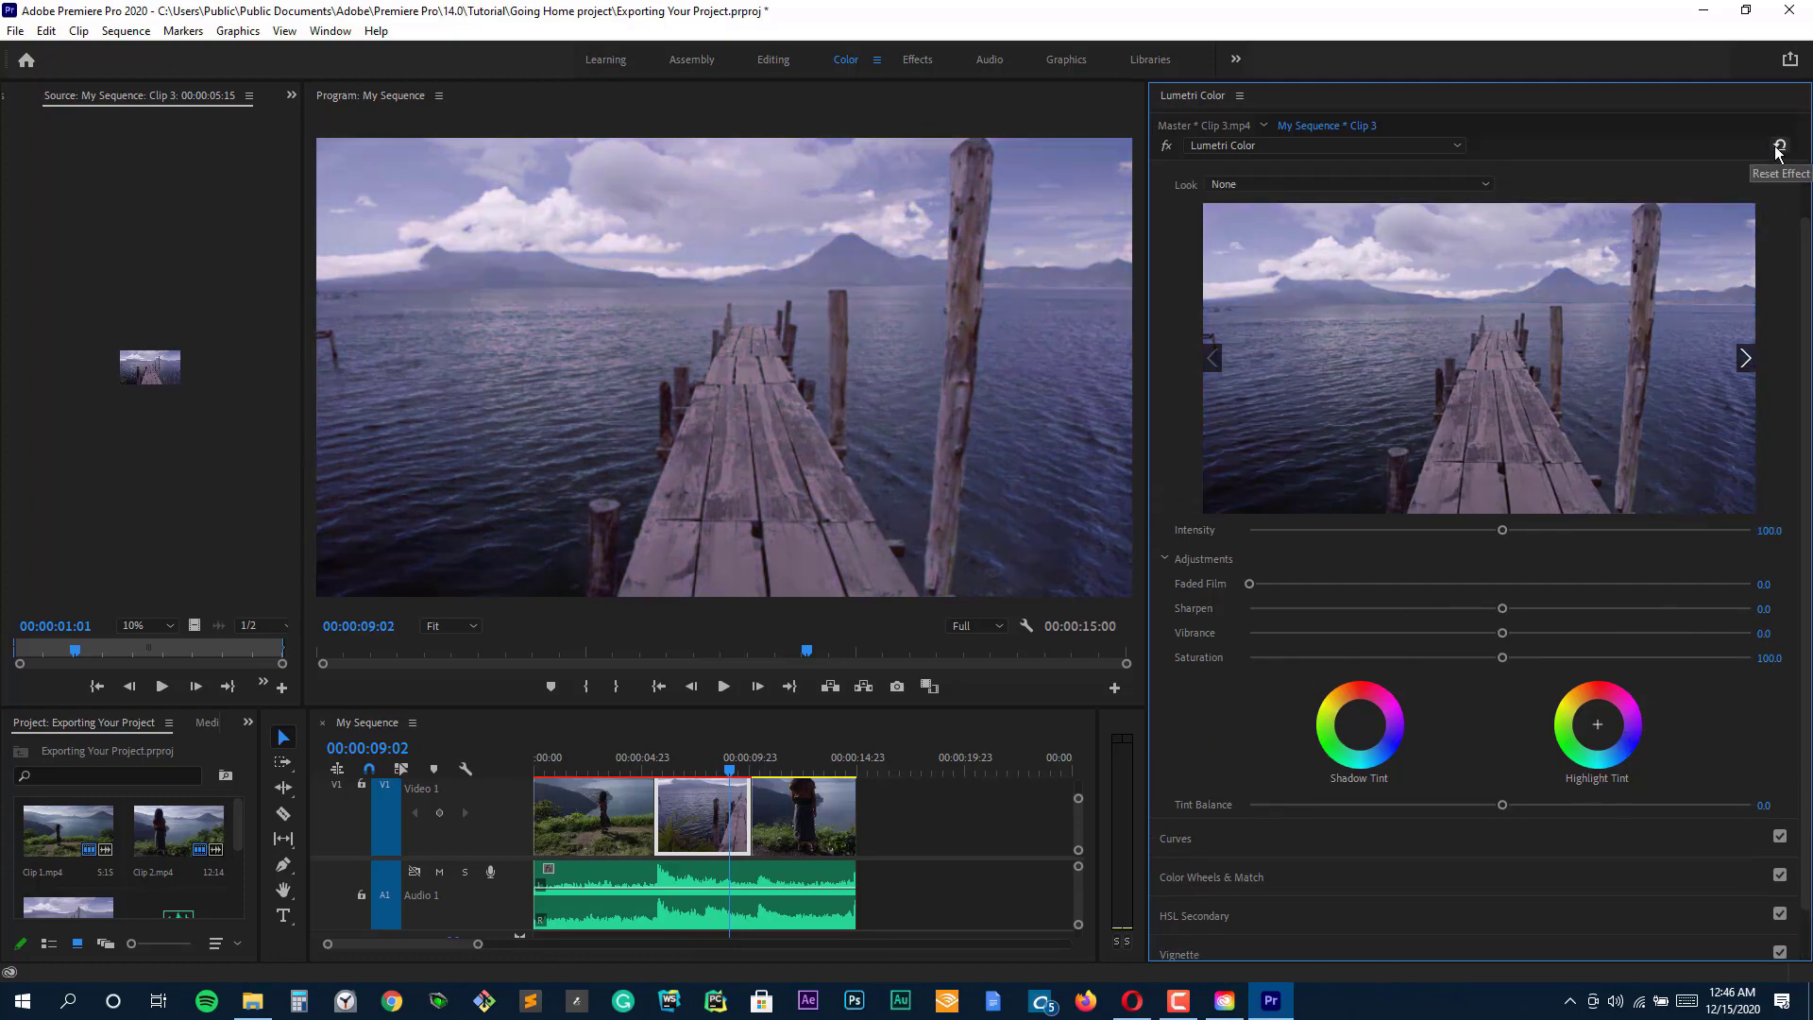
# Preview several creative looks on Clip 3 and try the SL GOLD WESTERN look.
pyautogui.click(1751, 360)
pyautogui.click(1751, 360)
pyautogui.click(1751, 361)
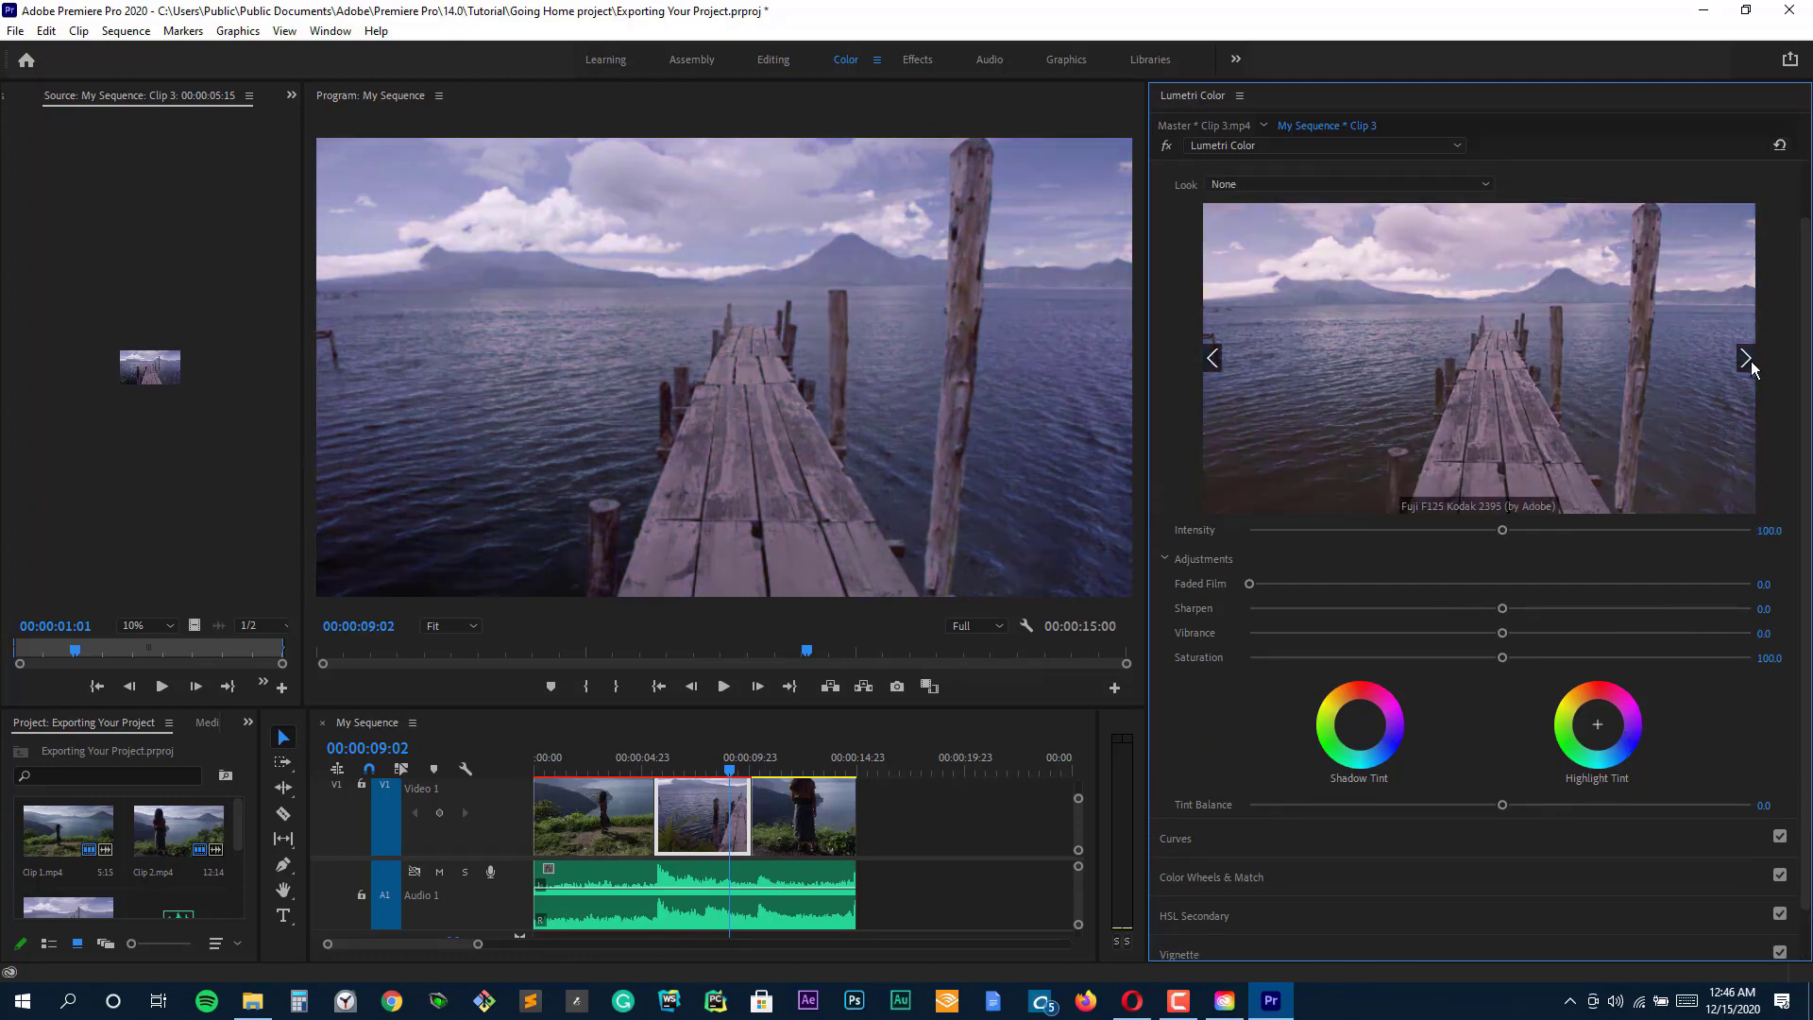
pyautogui.click(1277, 183)
pyautogui.scroll(-10, 1293, 527)
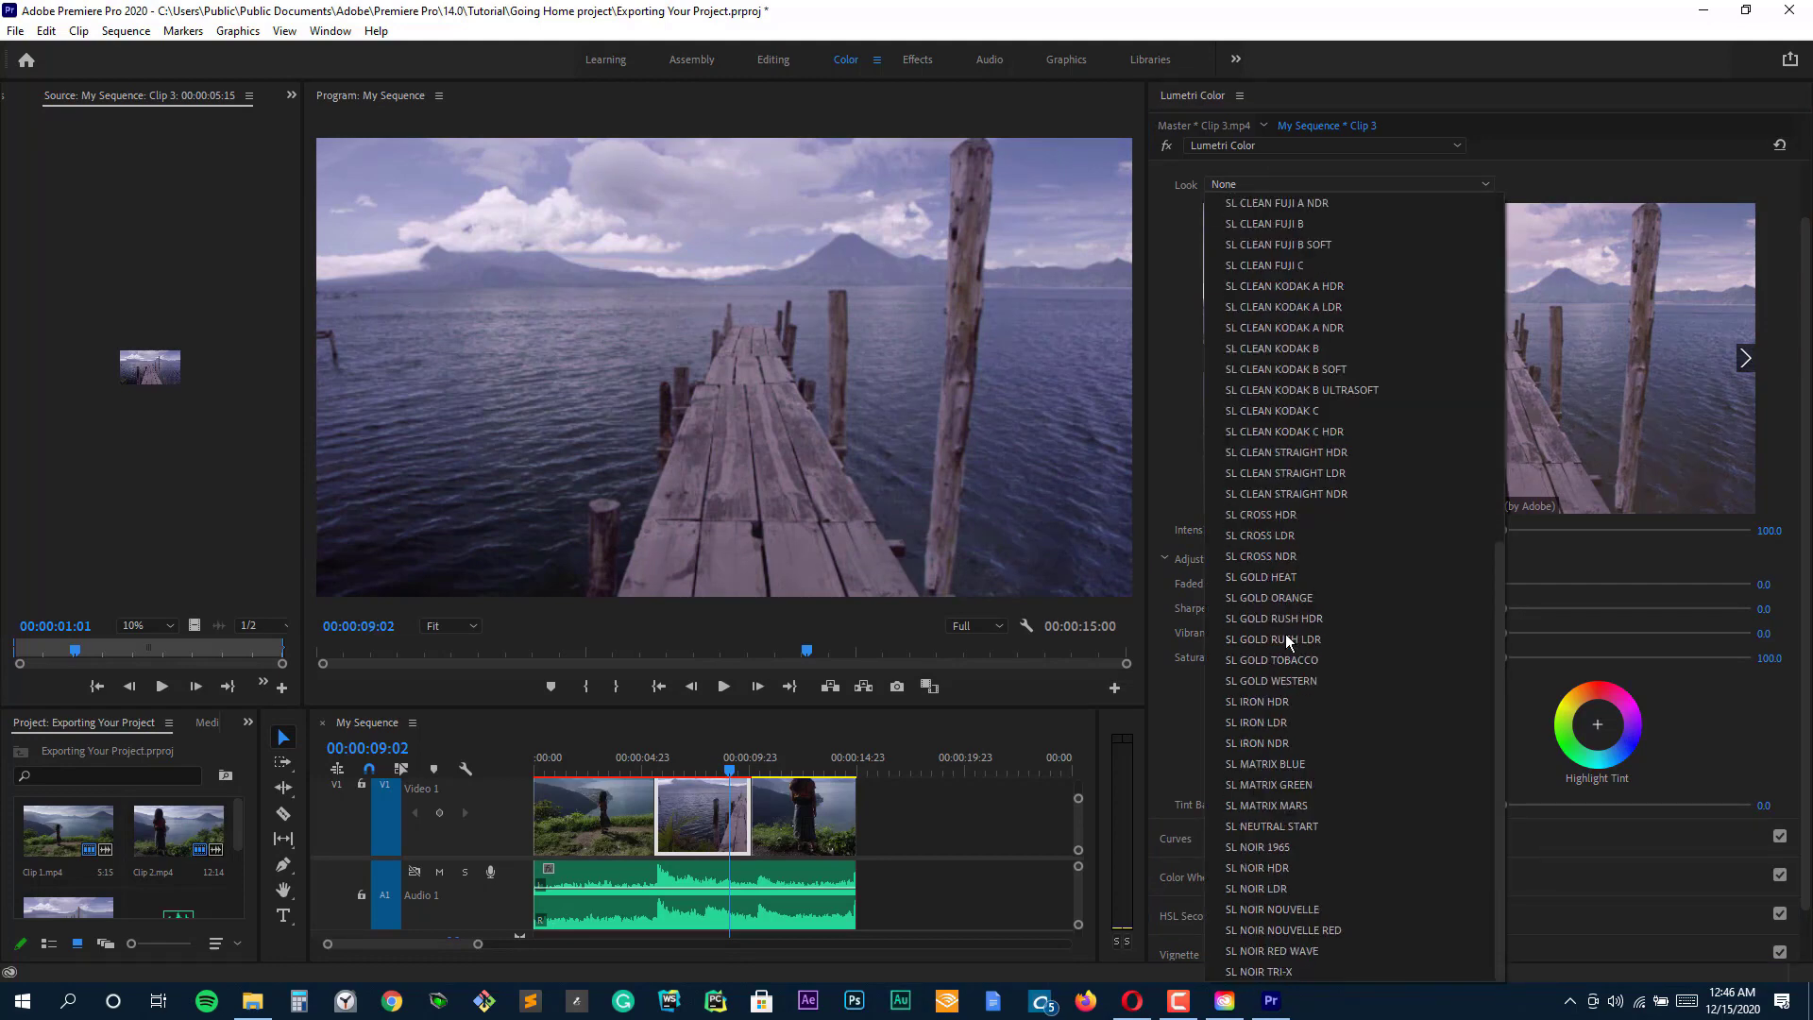
pyautogui.click(1295, 678)
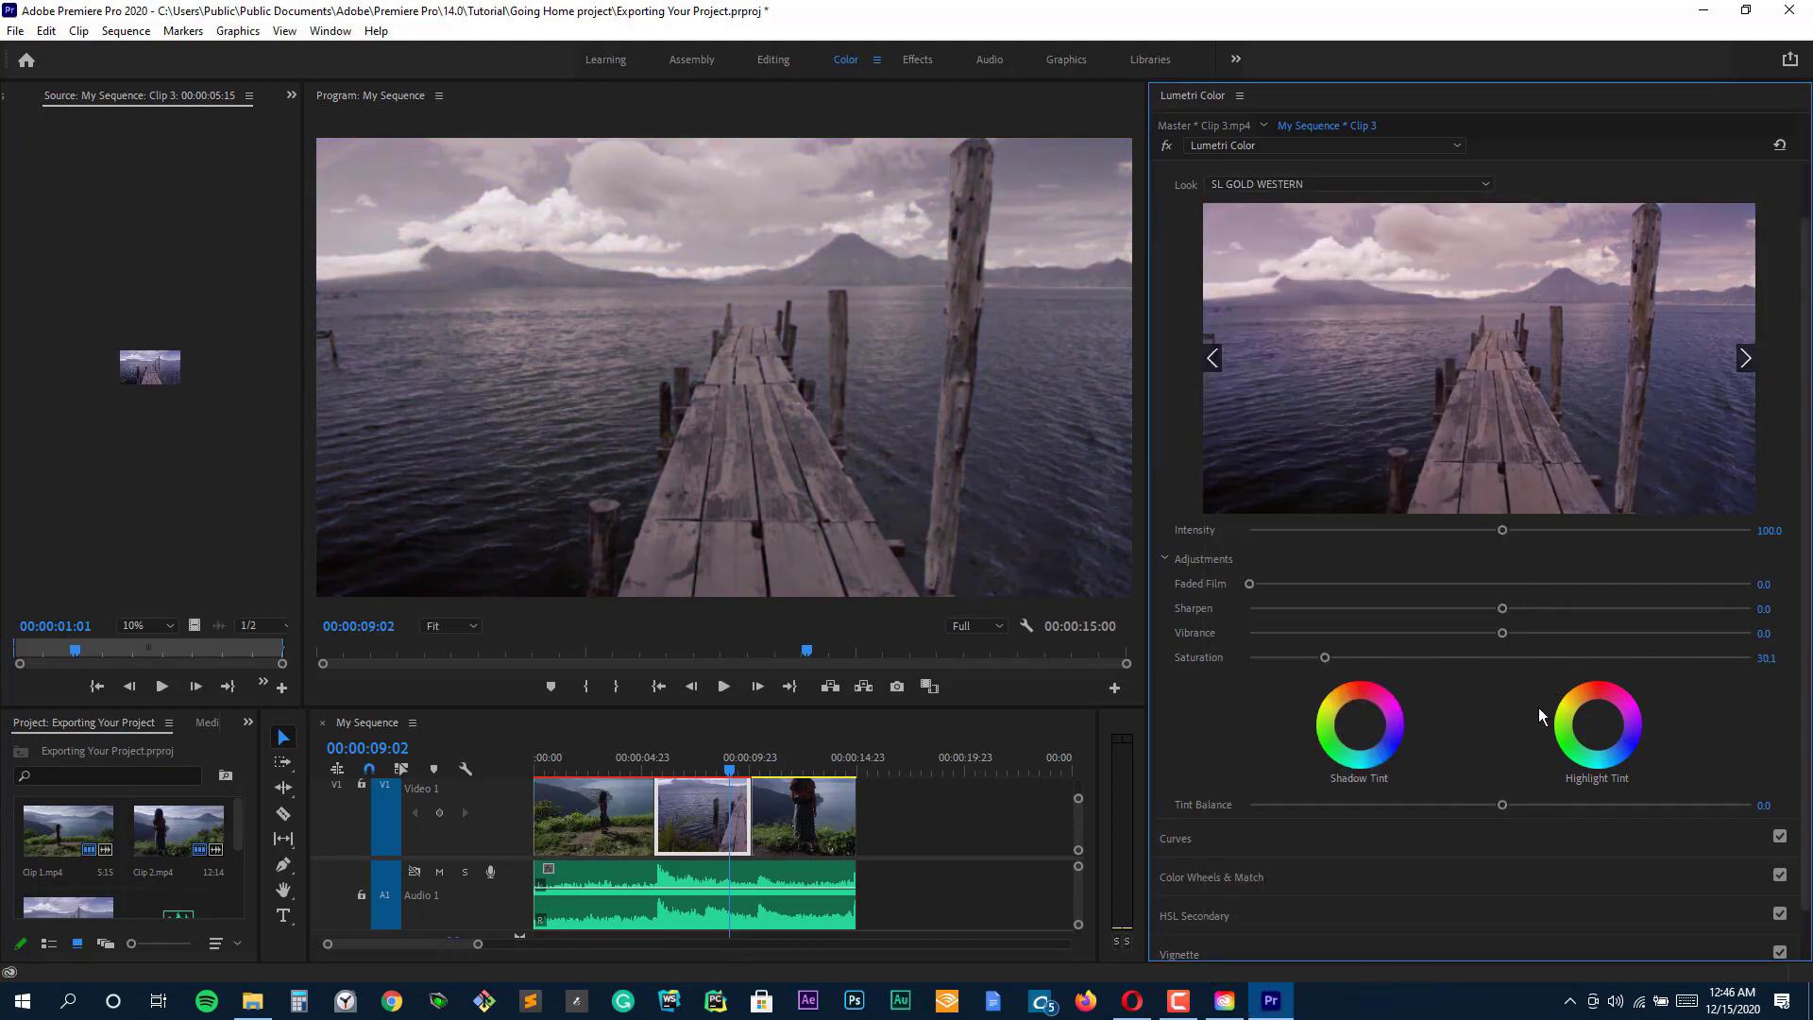
# Try blue highlight and shadow tints on Clip 3, undo them and reset the clip's Lumetri Color effect.
pyautogui.click(1569, 709)
pyautogui.moveTo(1570, 710); pyautogui.dragTo(1617, 744)
pyautogui.moveTo(1341, 756); pyautogui.dragTo(1387, 746)
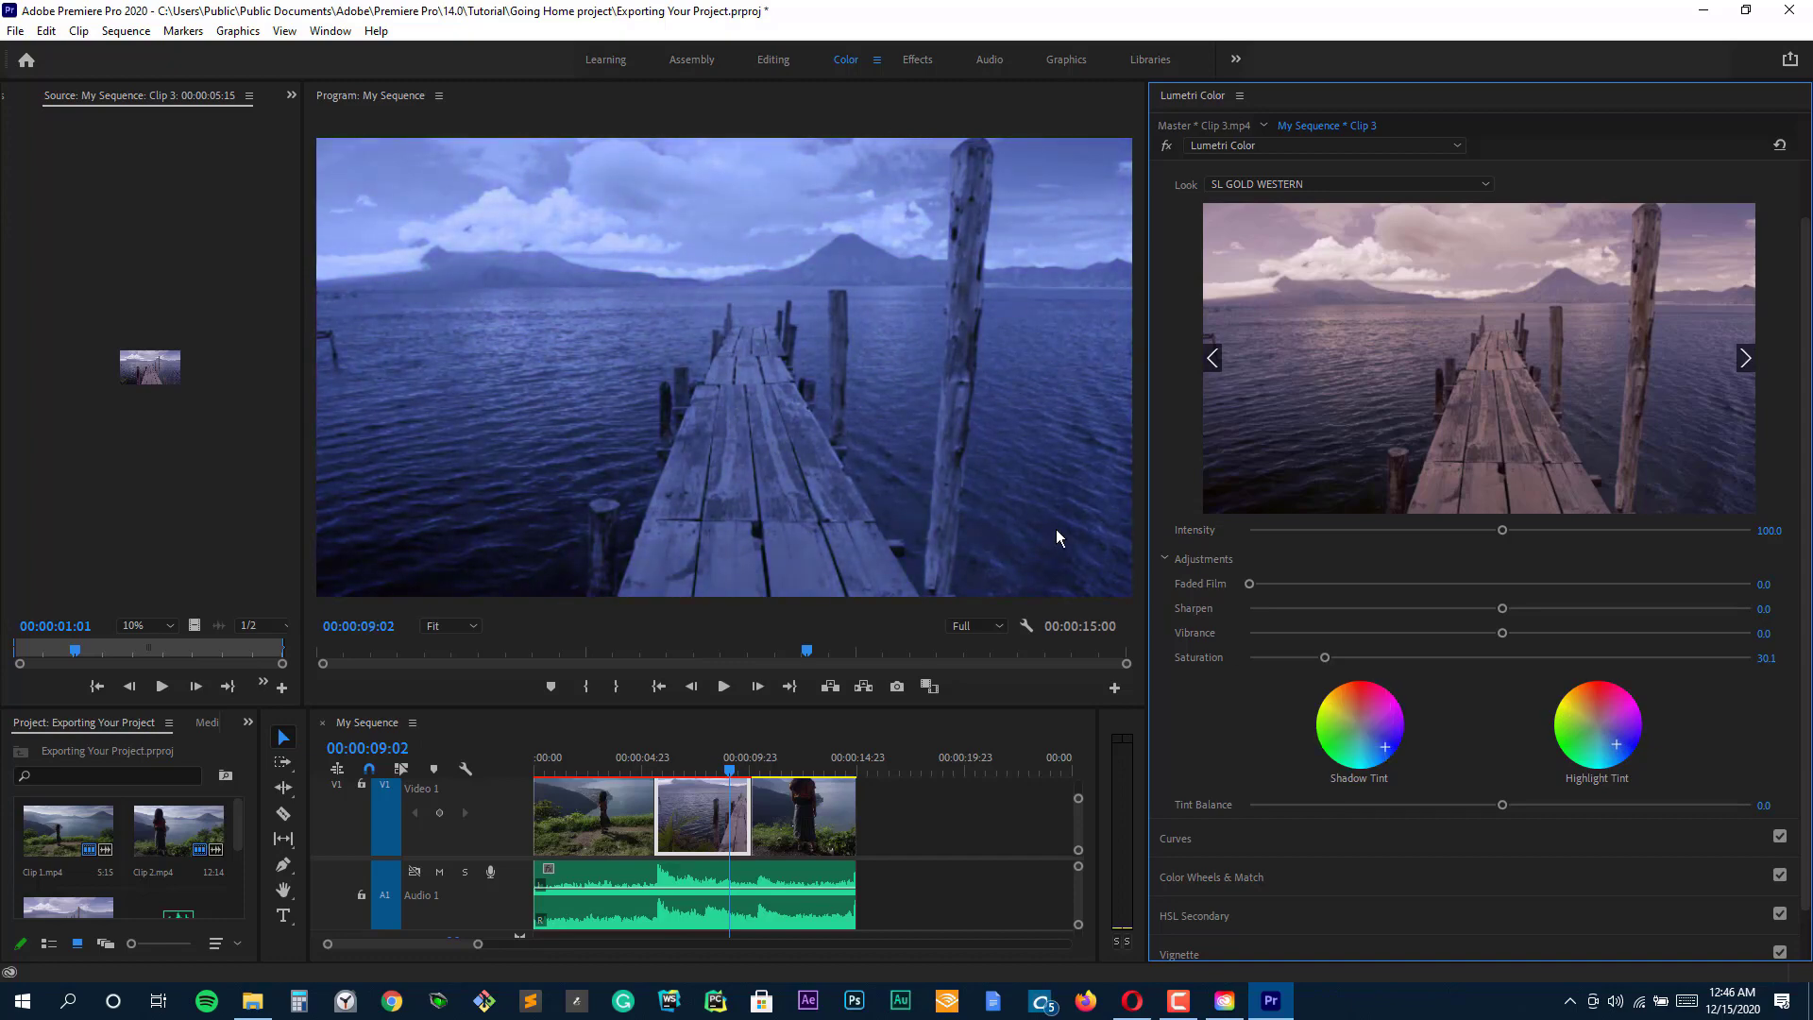
pyautogui.hotkey('ctrl', 'z')
pyautogui.hotkey('ctrl', 'z')
pyautogui.hotkey('ctrl', 'z')
pyautogui.hotkey('ctrl', 'z')
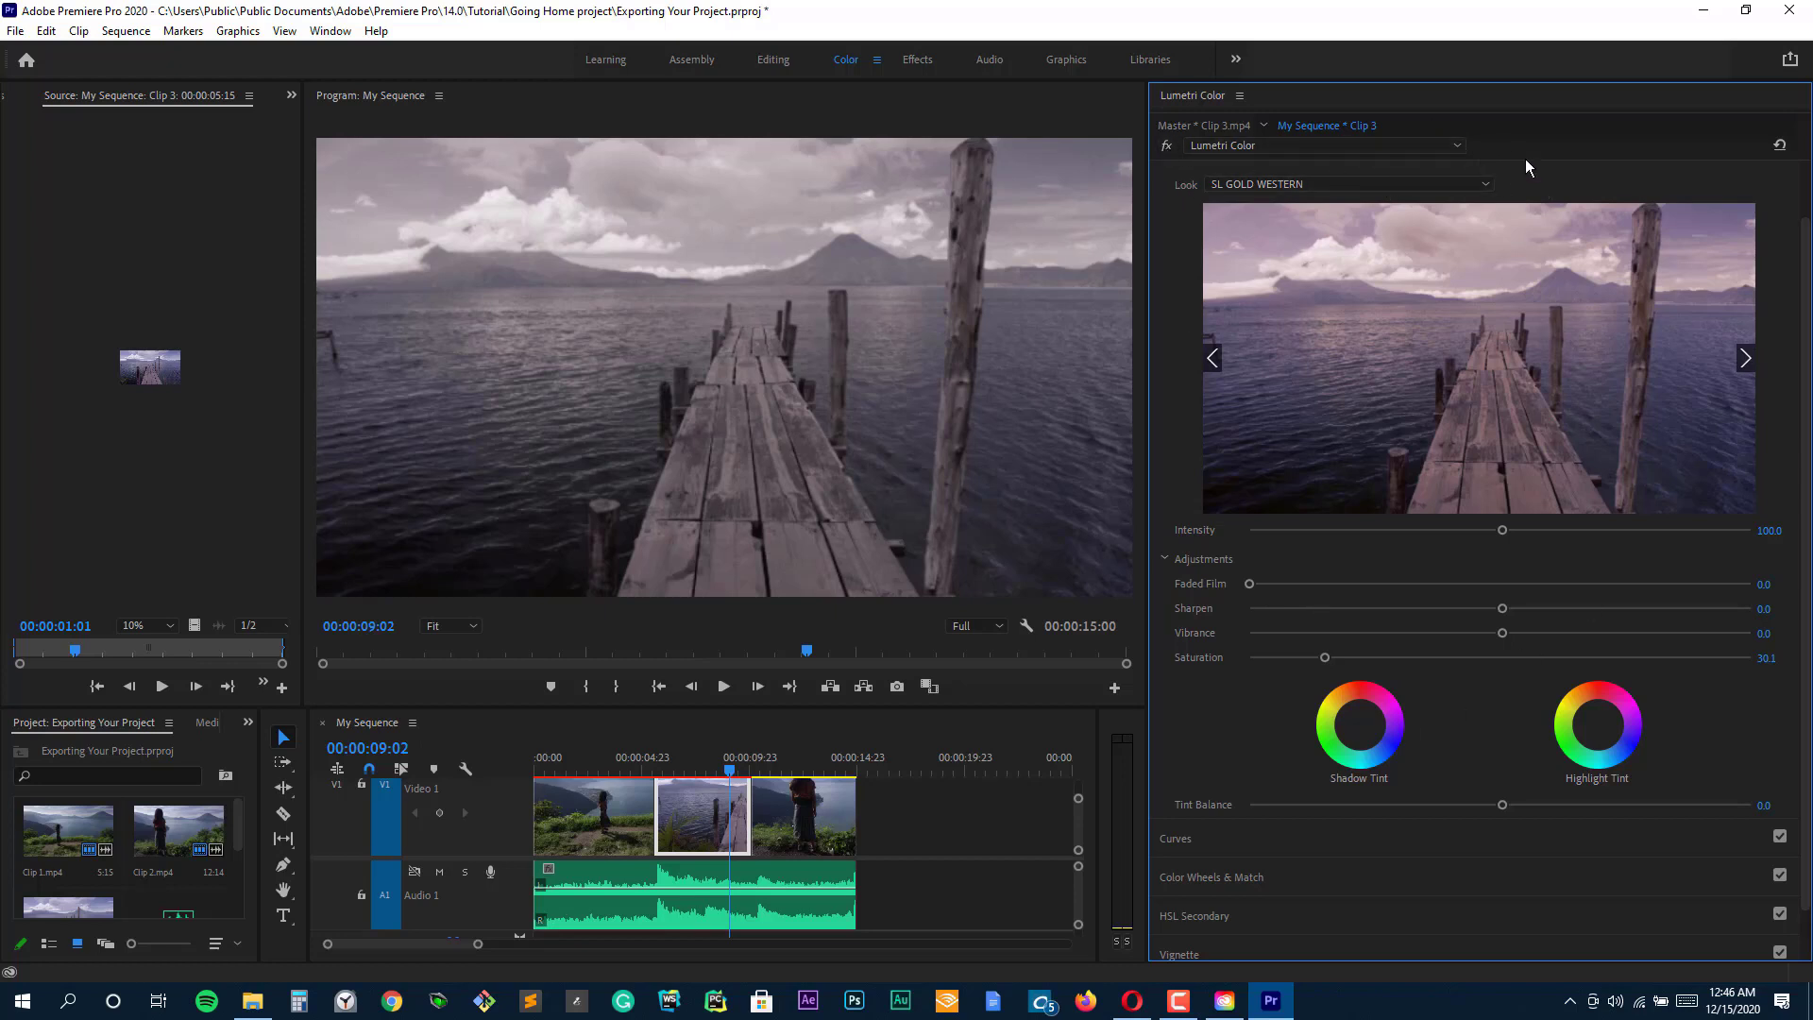
pyautogui.click(1779, 145)
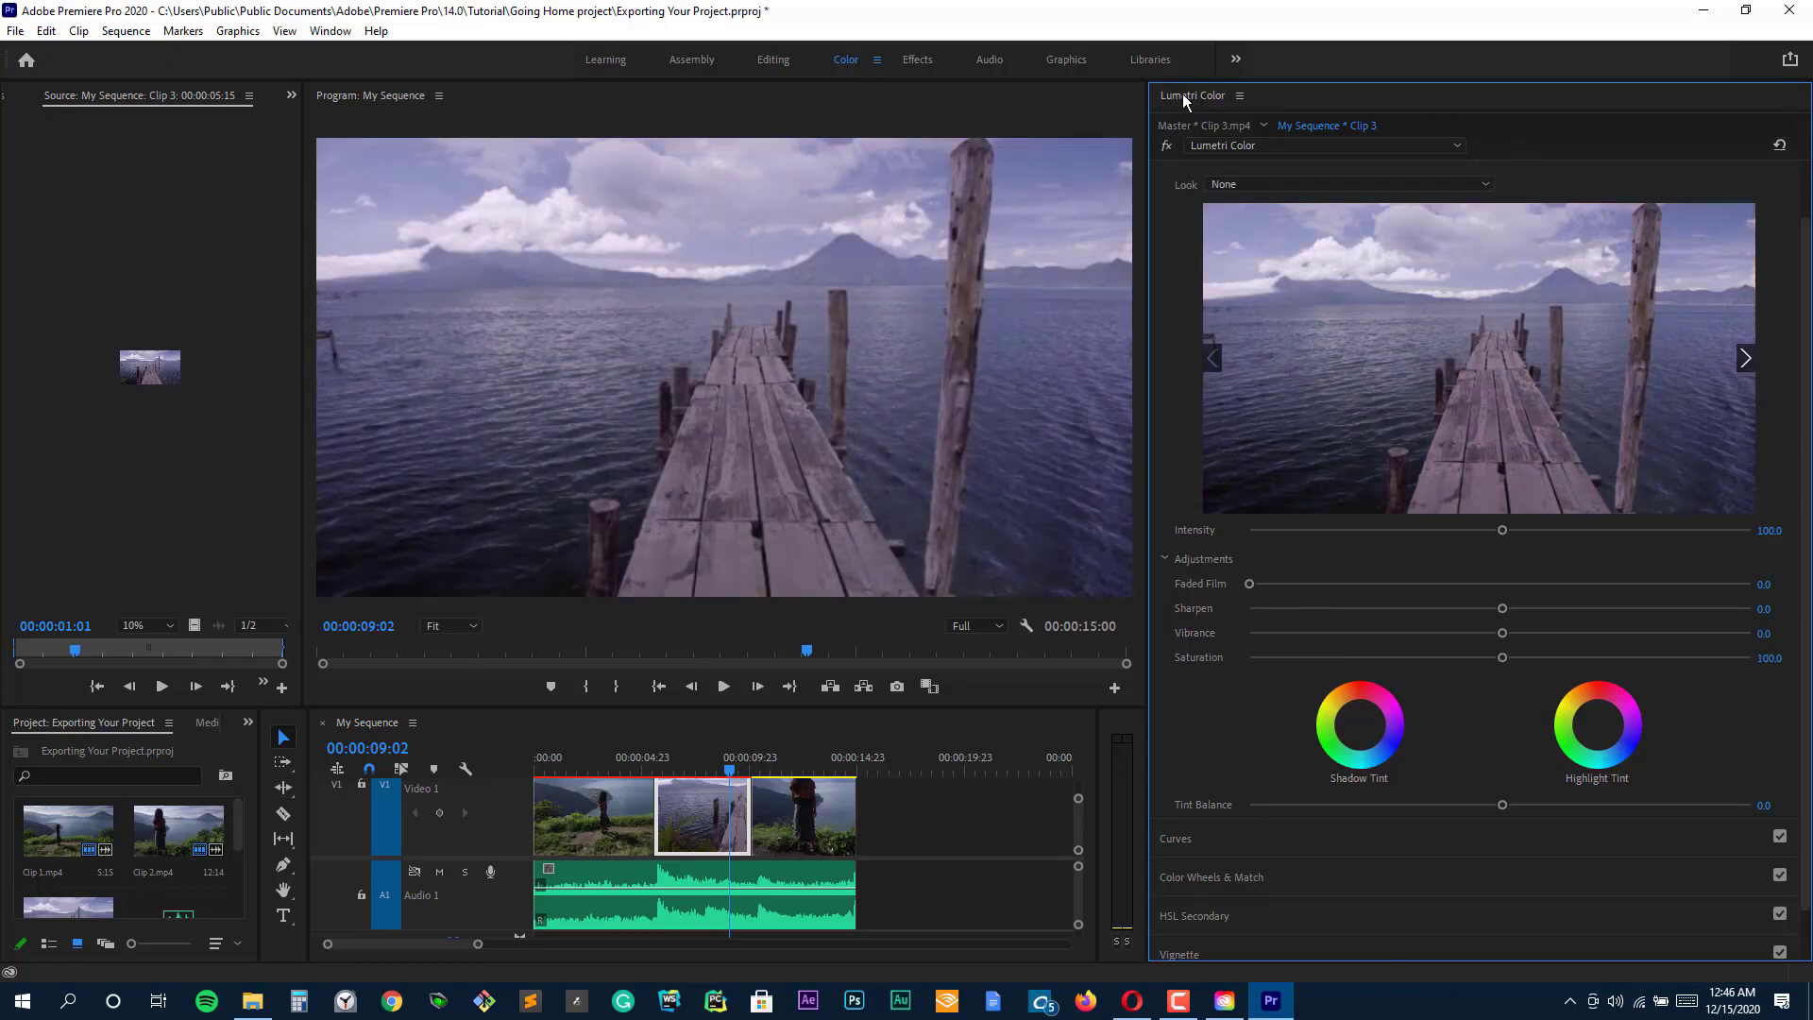
# Try darkening Clip 3's shadows and midtones with the Color Wheels & Match controls.
pyautogui.doubleClick(1186, 93)
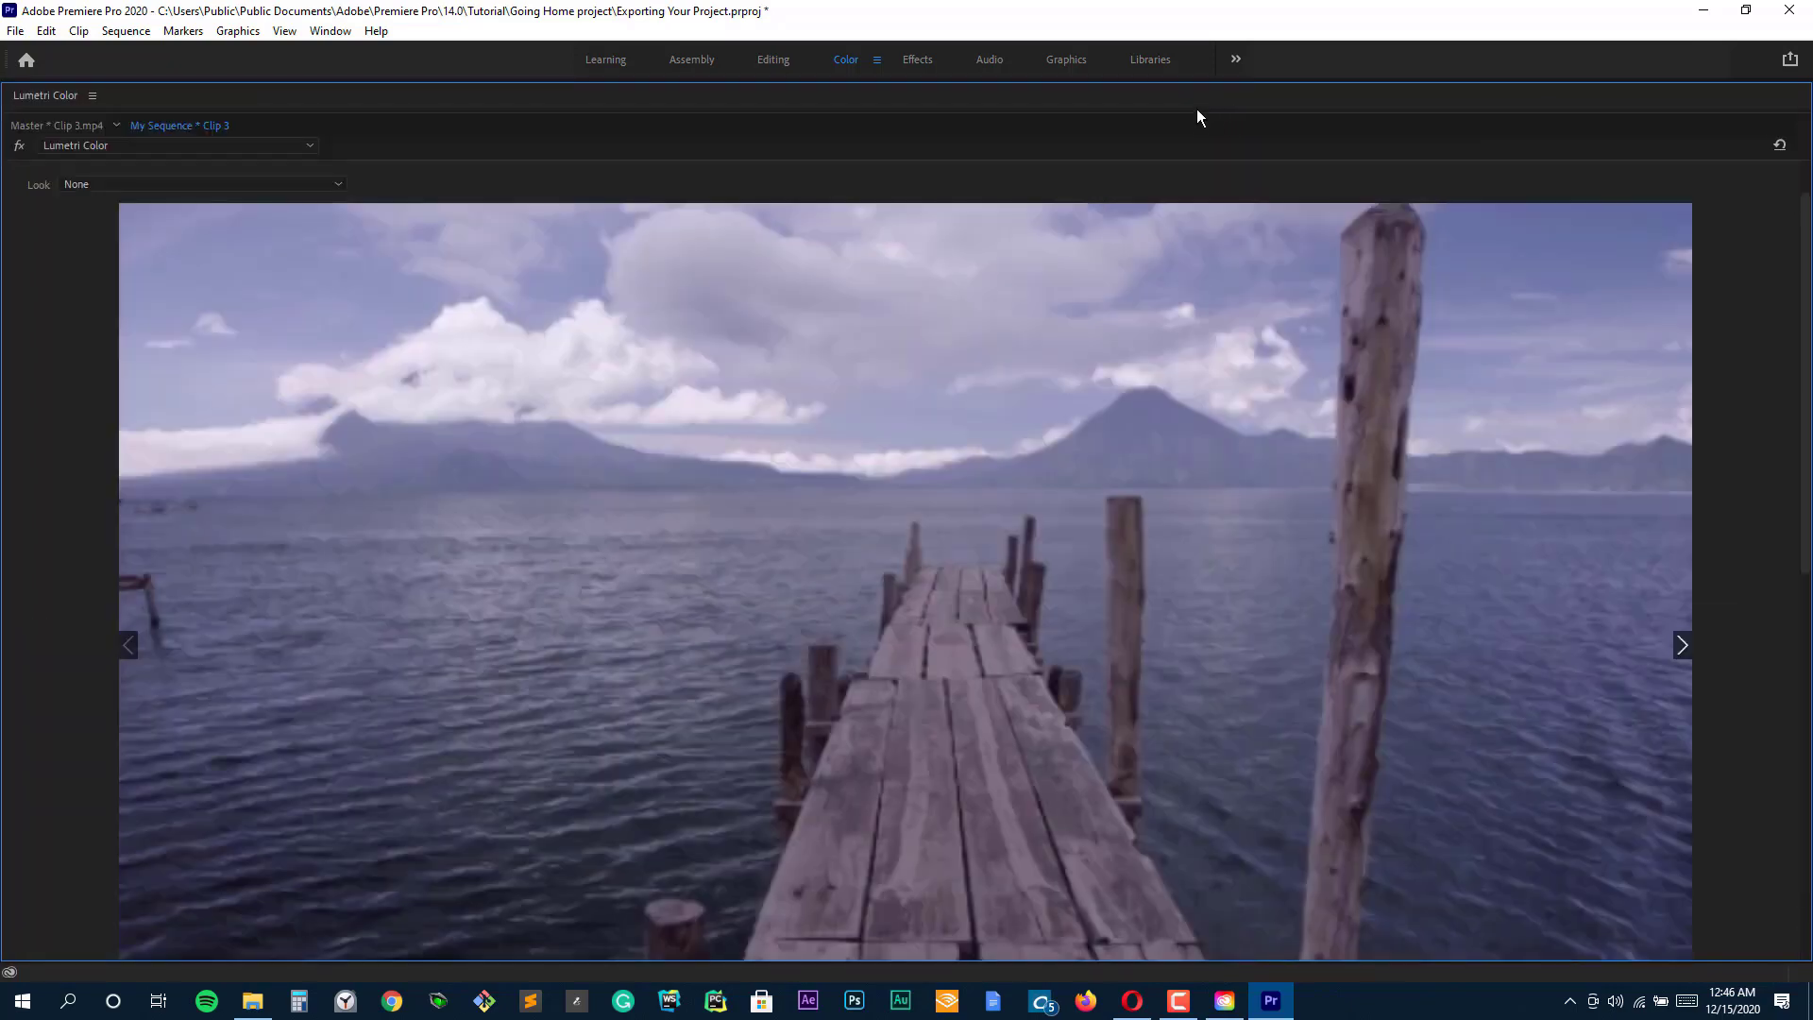
pyautogui.doubleClick(1440, 99)
pyautogui.scroll(-1, 1295, 629)
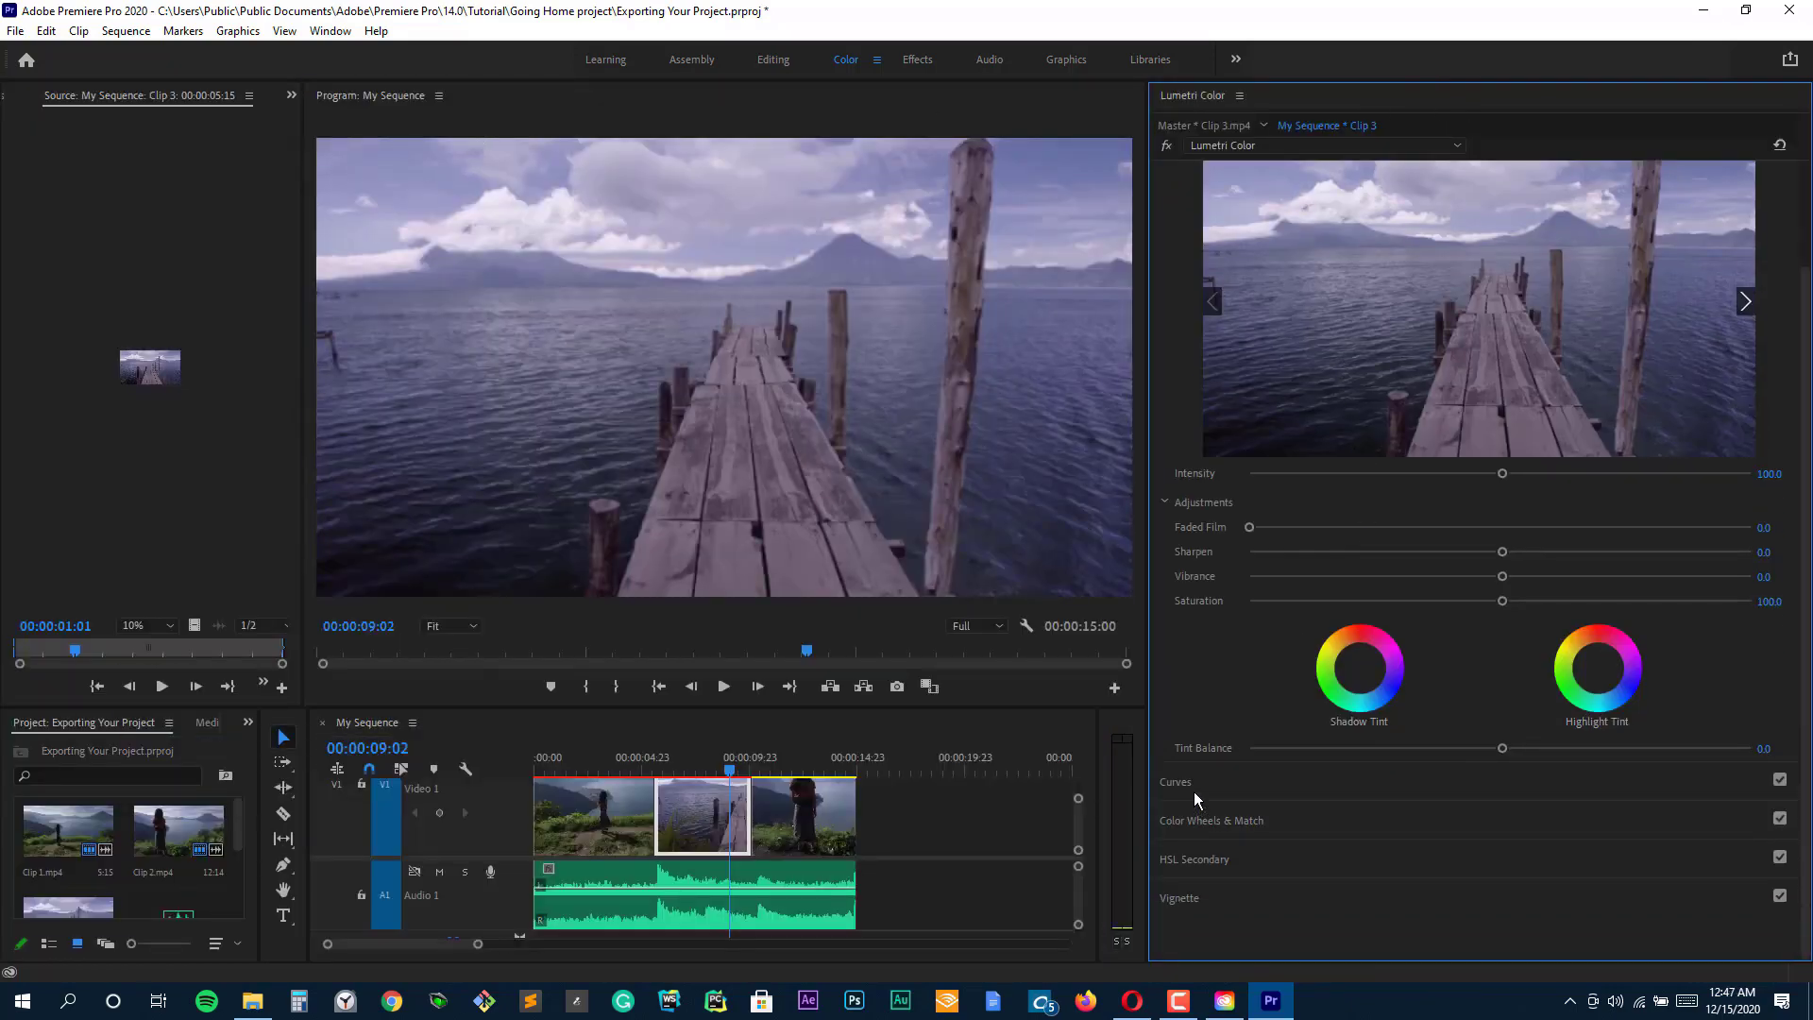
pyautogui.click(1197, 819)
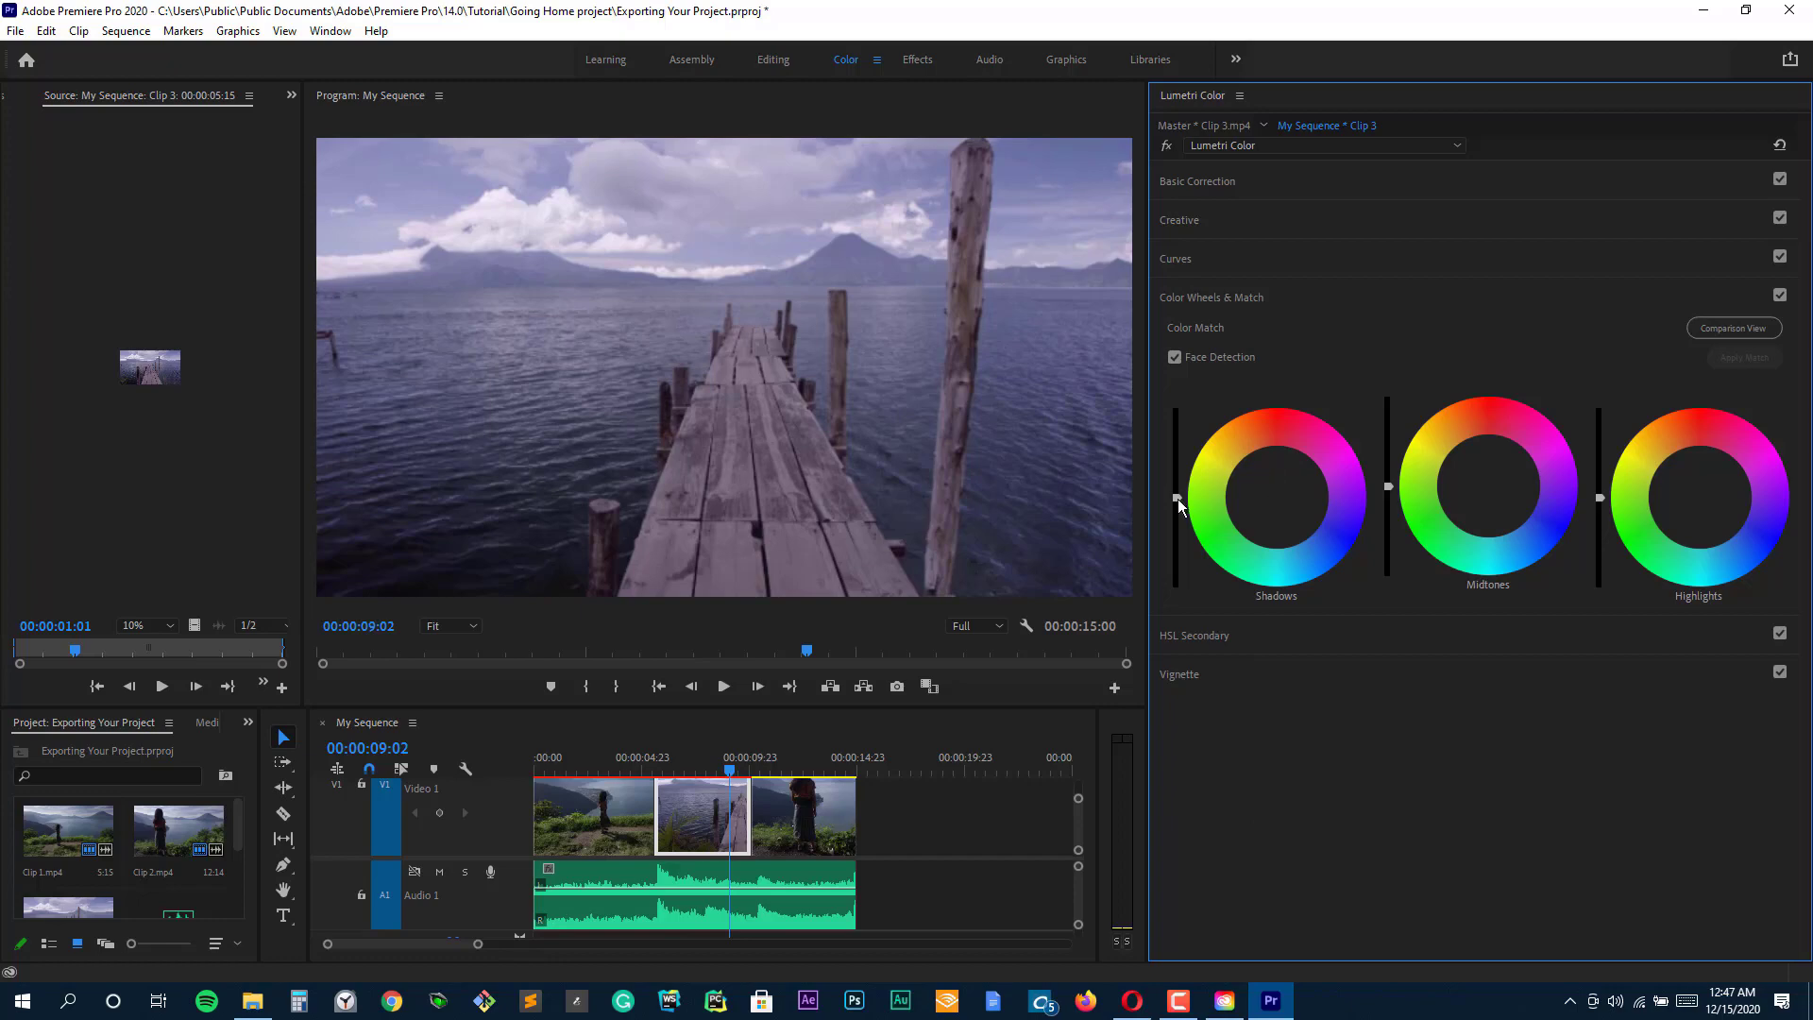
pyautogui.moveTo(1177, 486); pyautogui.dragTo(1177, 535)
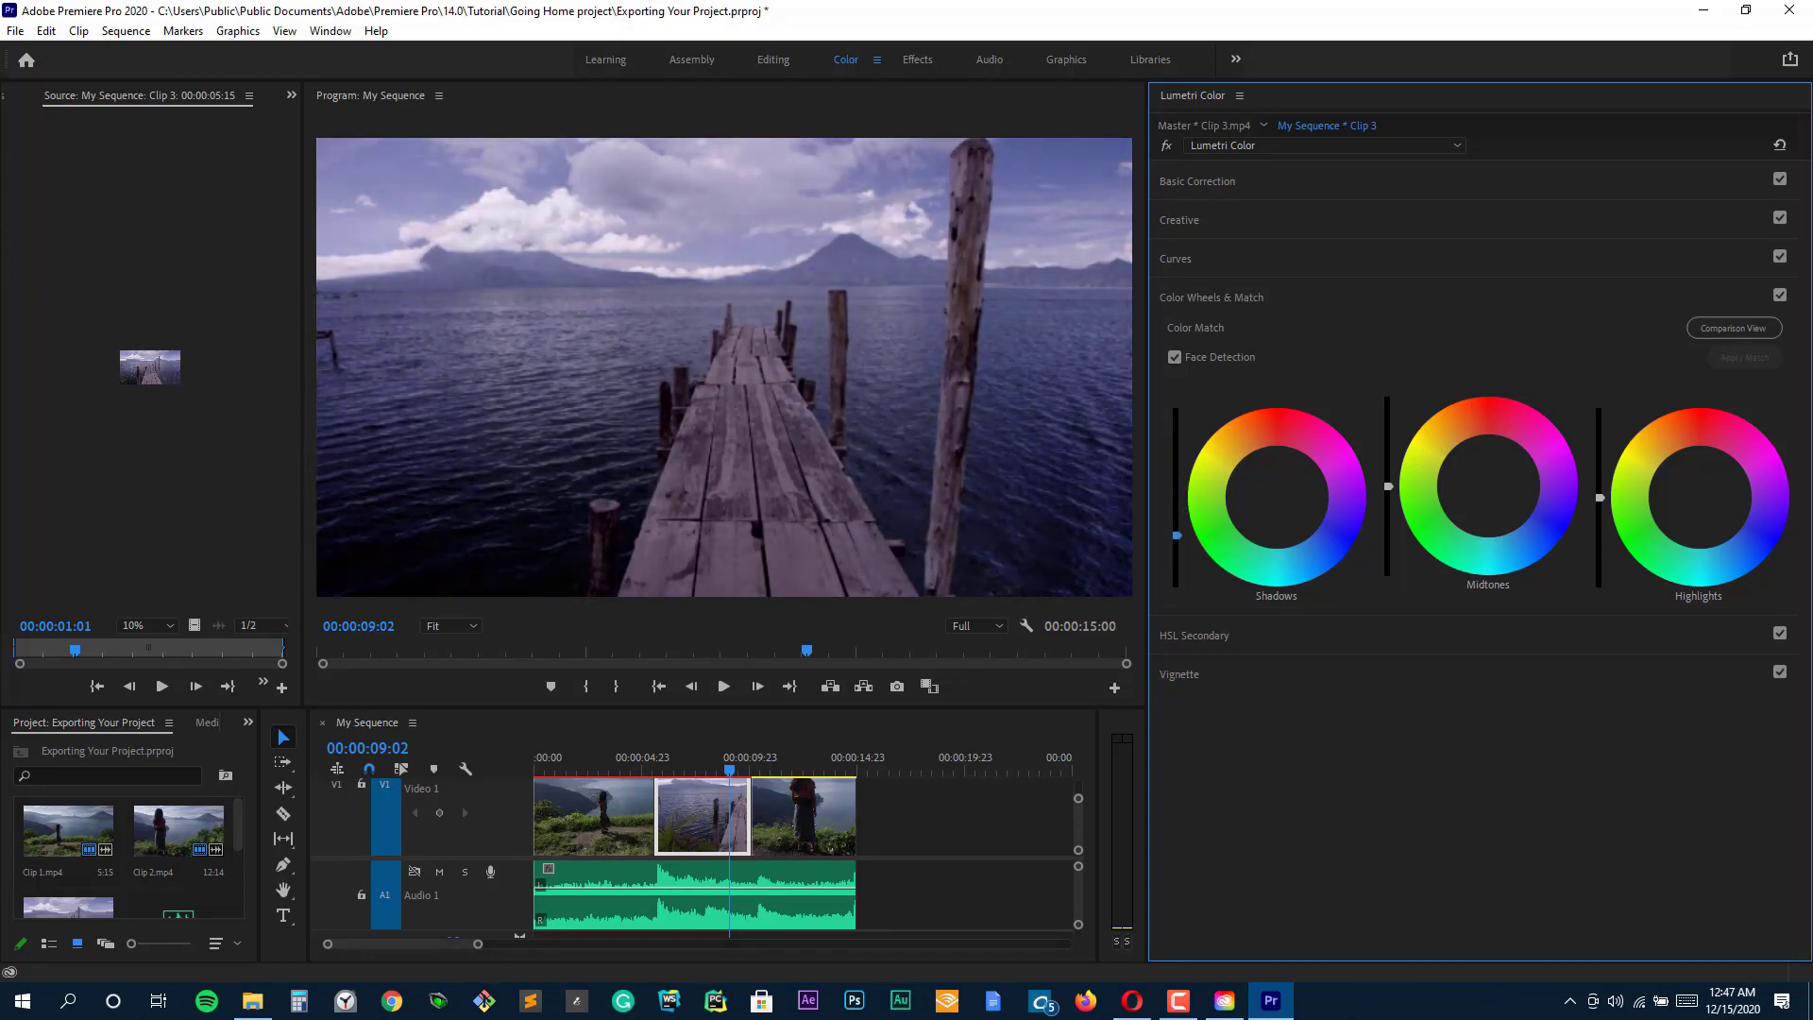
pyautogui.moveTo(1388, 487)
pyautogui.mouseDown()
pyautogui.moveTo(1388, 467)
pyautogui.moveTo(1387, 517)
pyautogui.mouseUp()
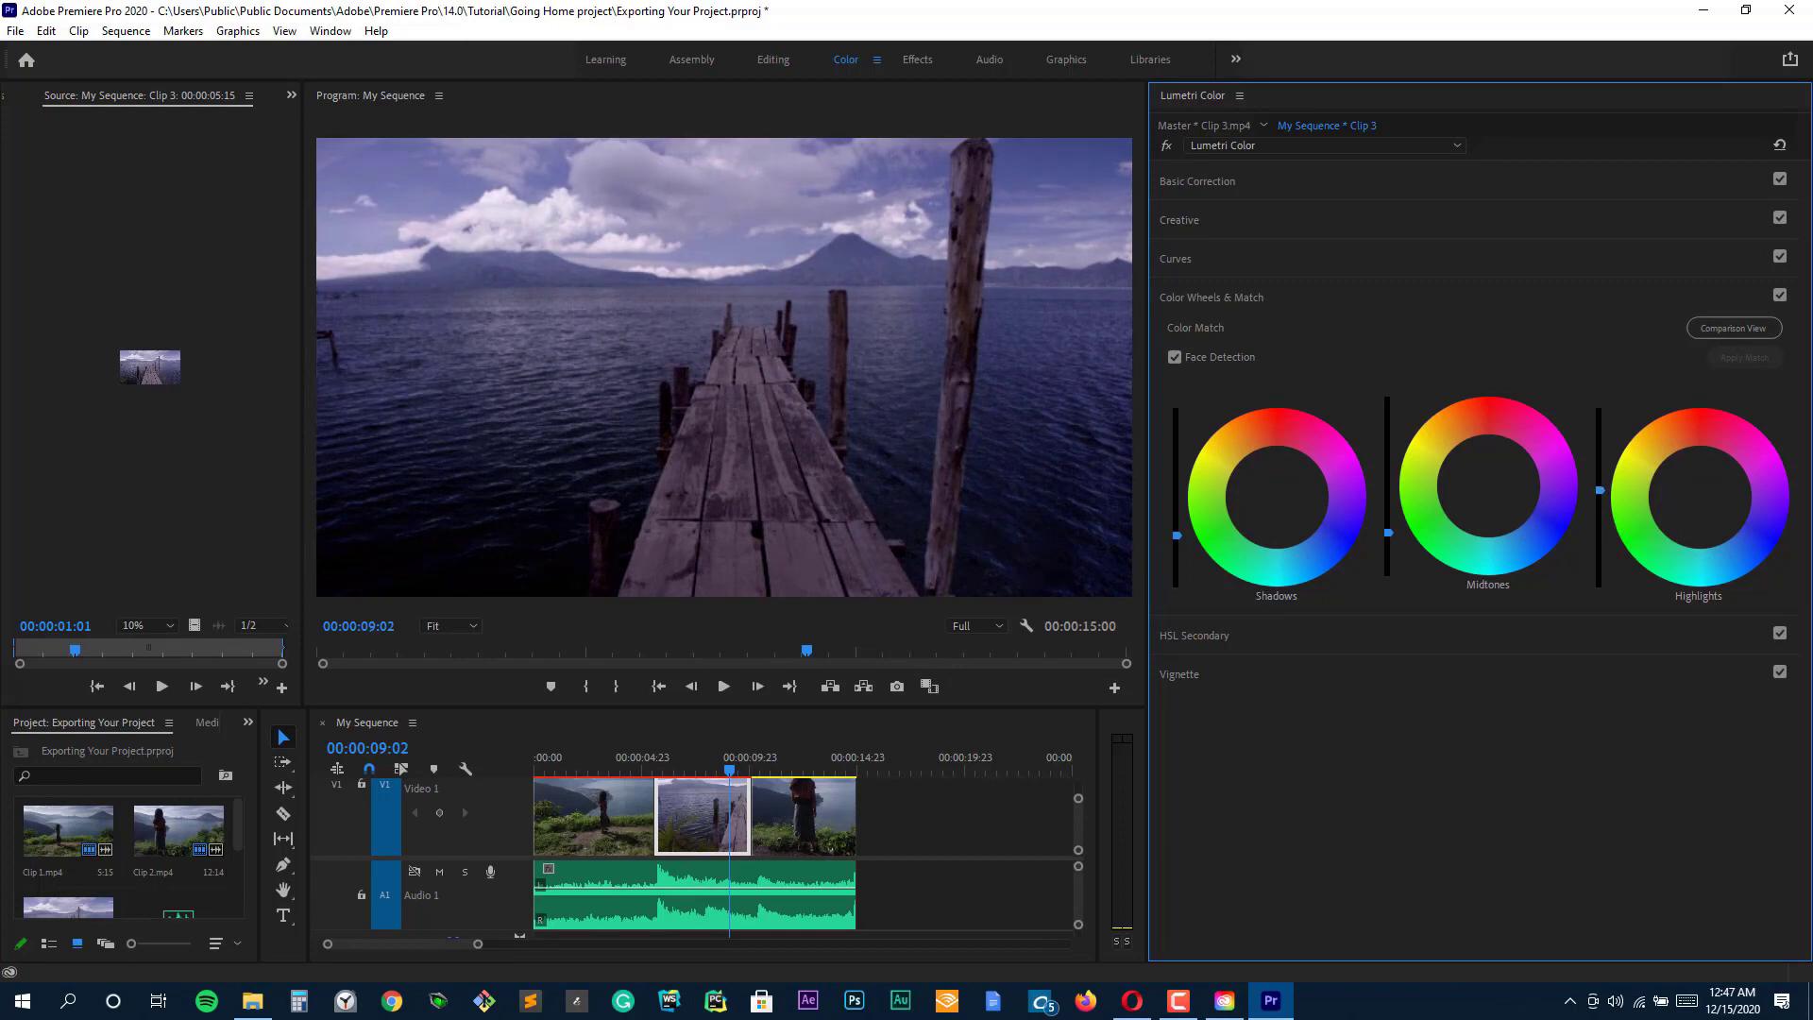
# Try tinting Clip 3's highlights blue and strongly raising their brightness with the Highlights color wheel.
pyautogui.moveTo(1599, 490); pyautogui.dragTo(1599, 502)
pyautogui.moveTo(1730, 553); pyautogui.dragTo(1758, 538)
pyautogui.moveTo(1598, 501); pyautogui.dragTo(1599, 421)
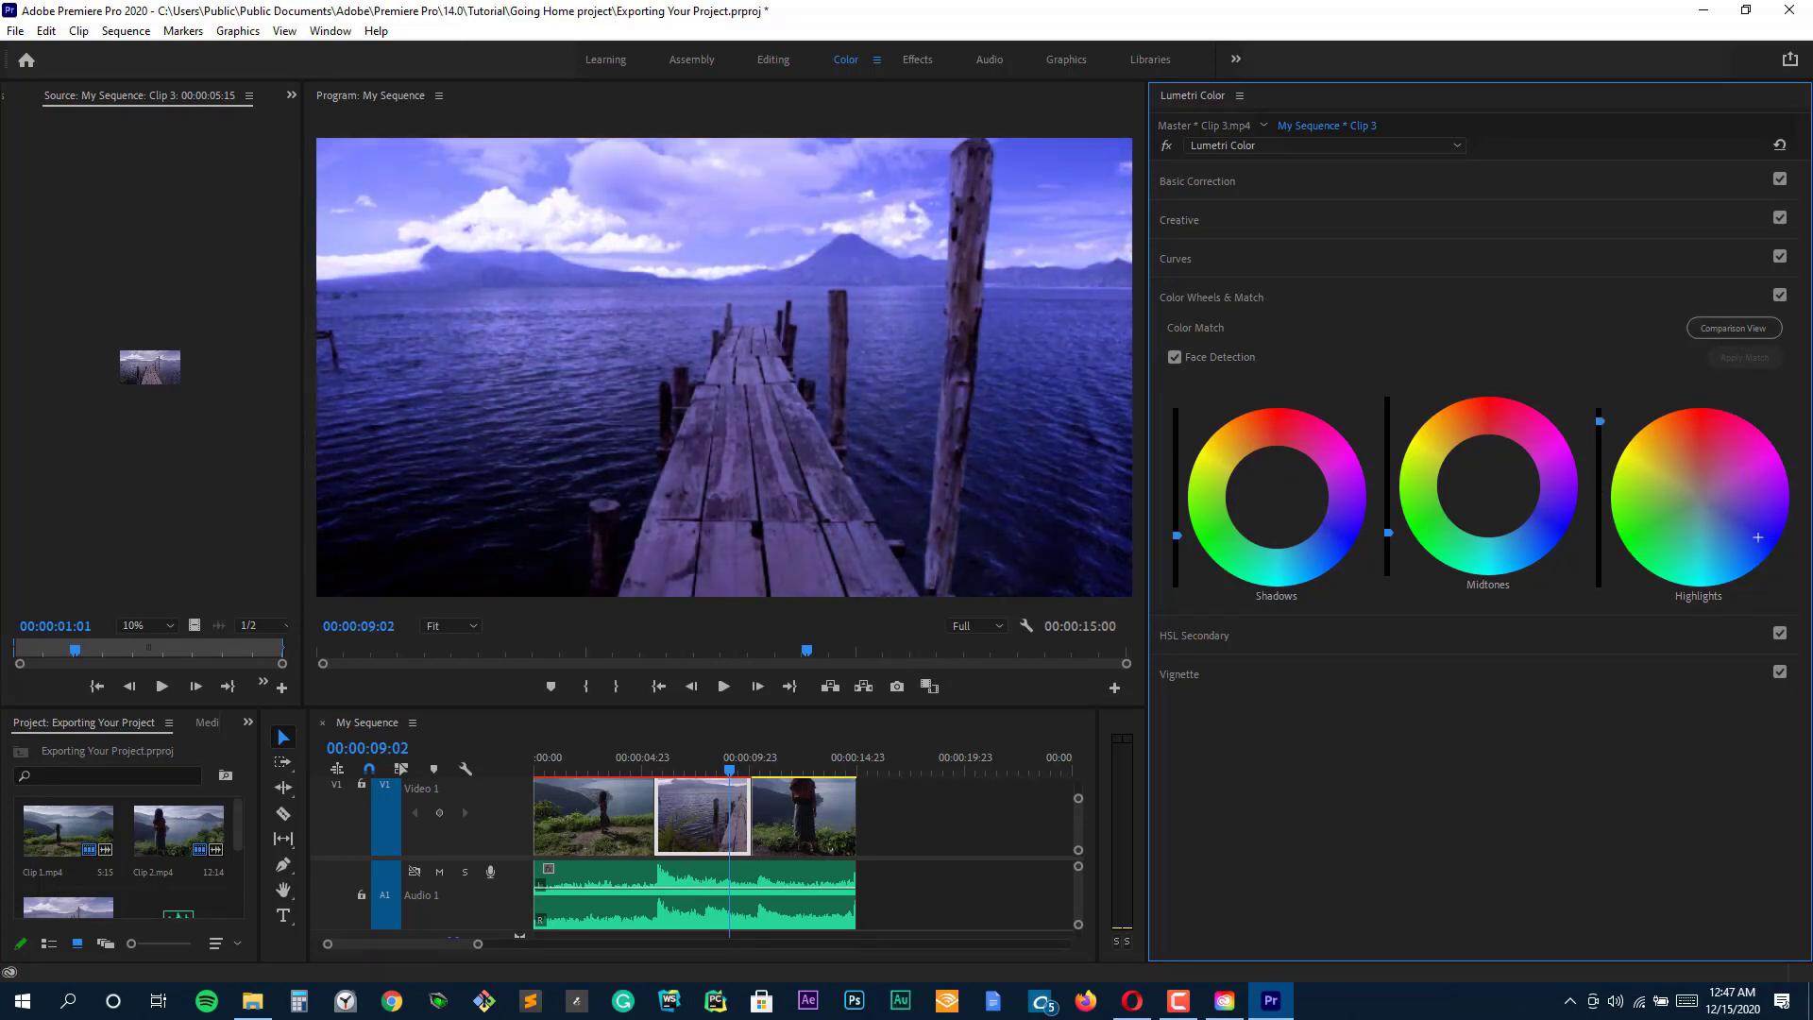
# Try the ALEXA_Default_LogC2Rec709 and AMIRA_Default_LogC2Rec709 input LUTs with a Temperature of -71.1 on Clip 3, then reset its Lumetri Color effect.
pyautogui.click(1163, 185)
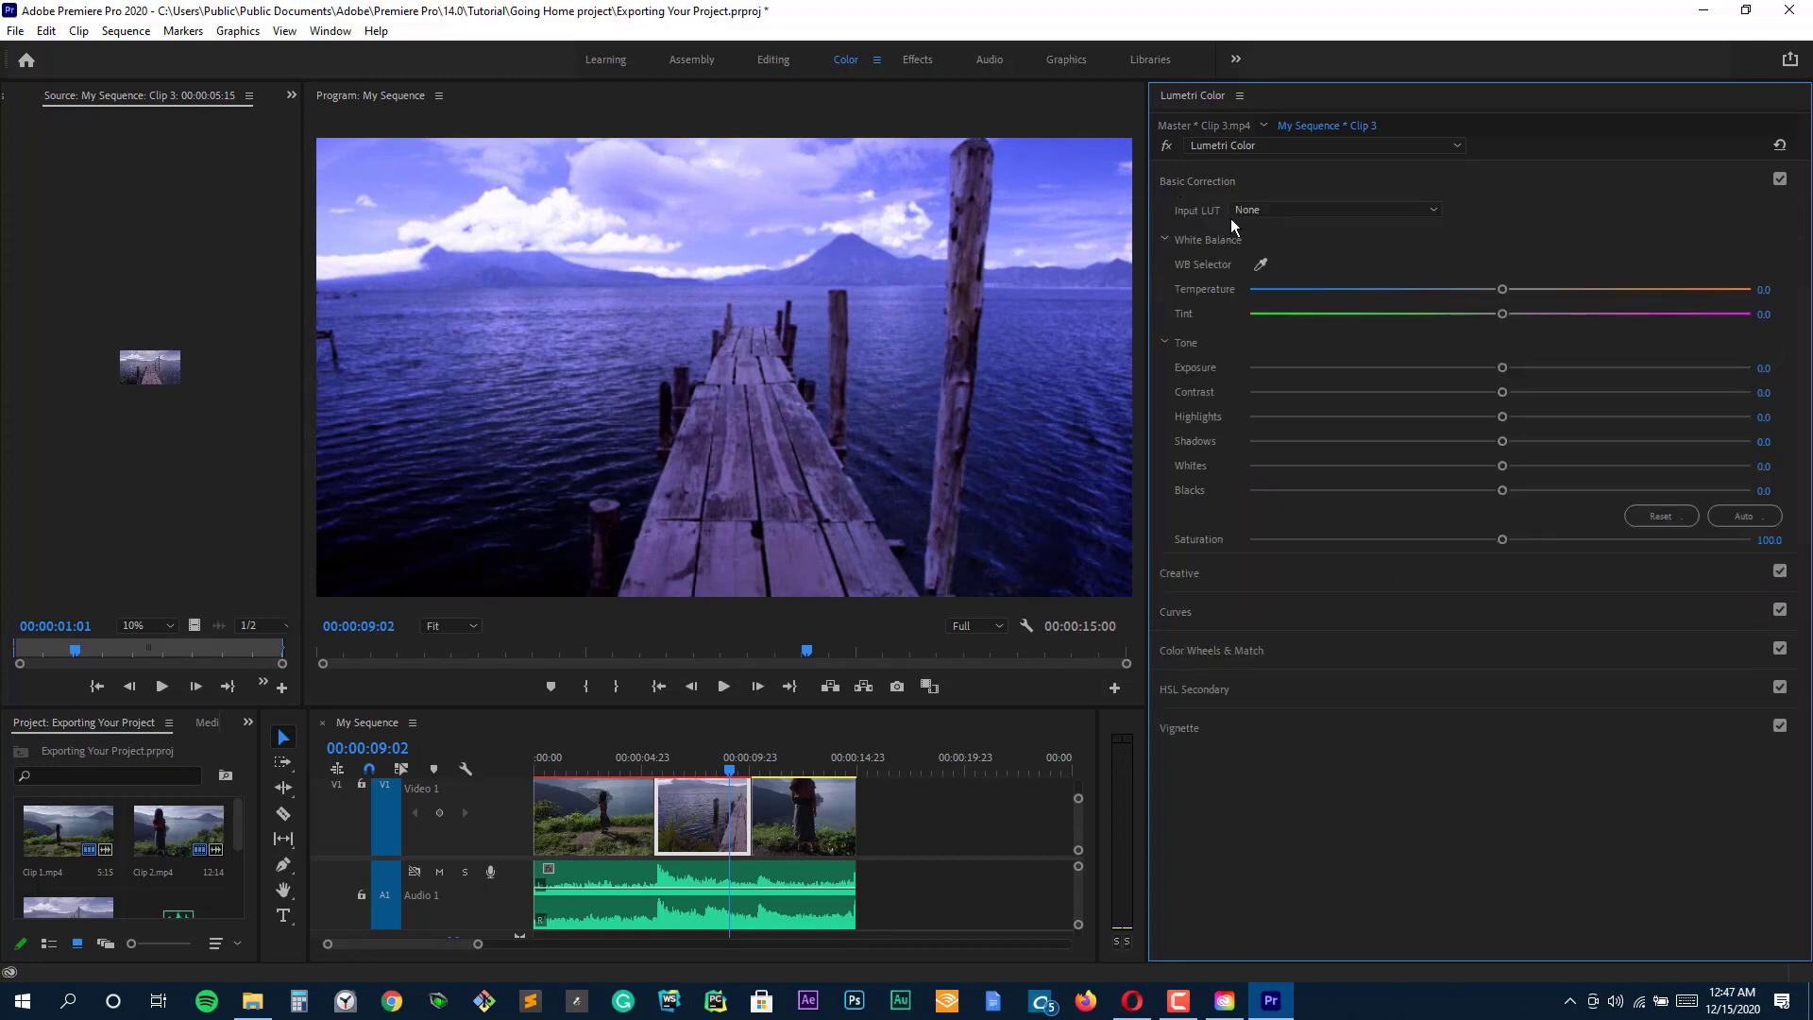
pyautogui.click(1267, 211)
pyautogui.click(1284, 304)
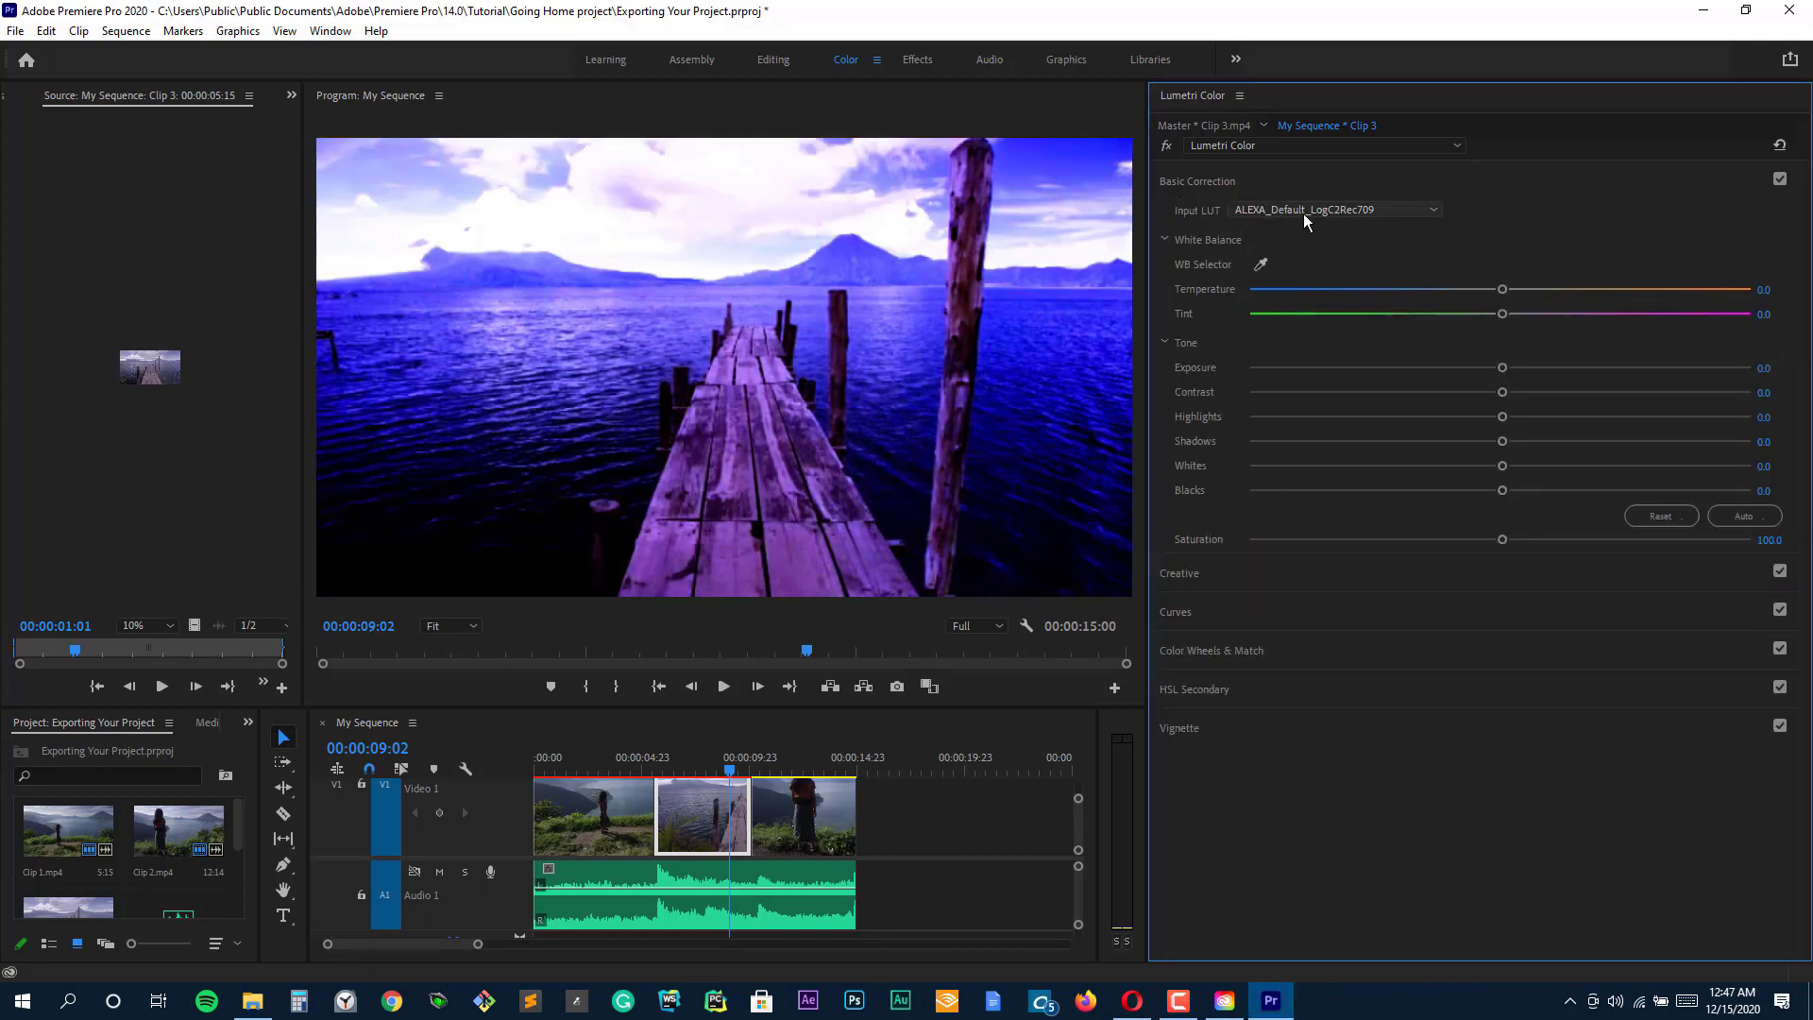
pyautogui.click(1304, 211)
pyautogui.click(1312, 350)
pyautogui.click(1322, 289)
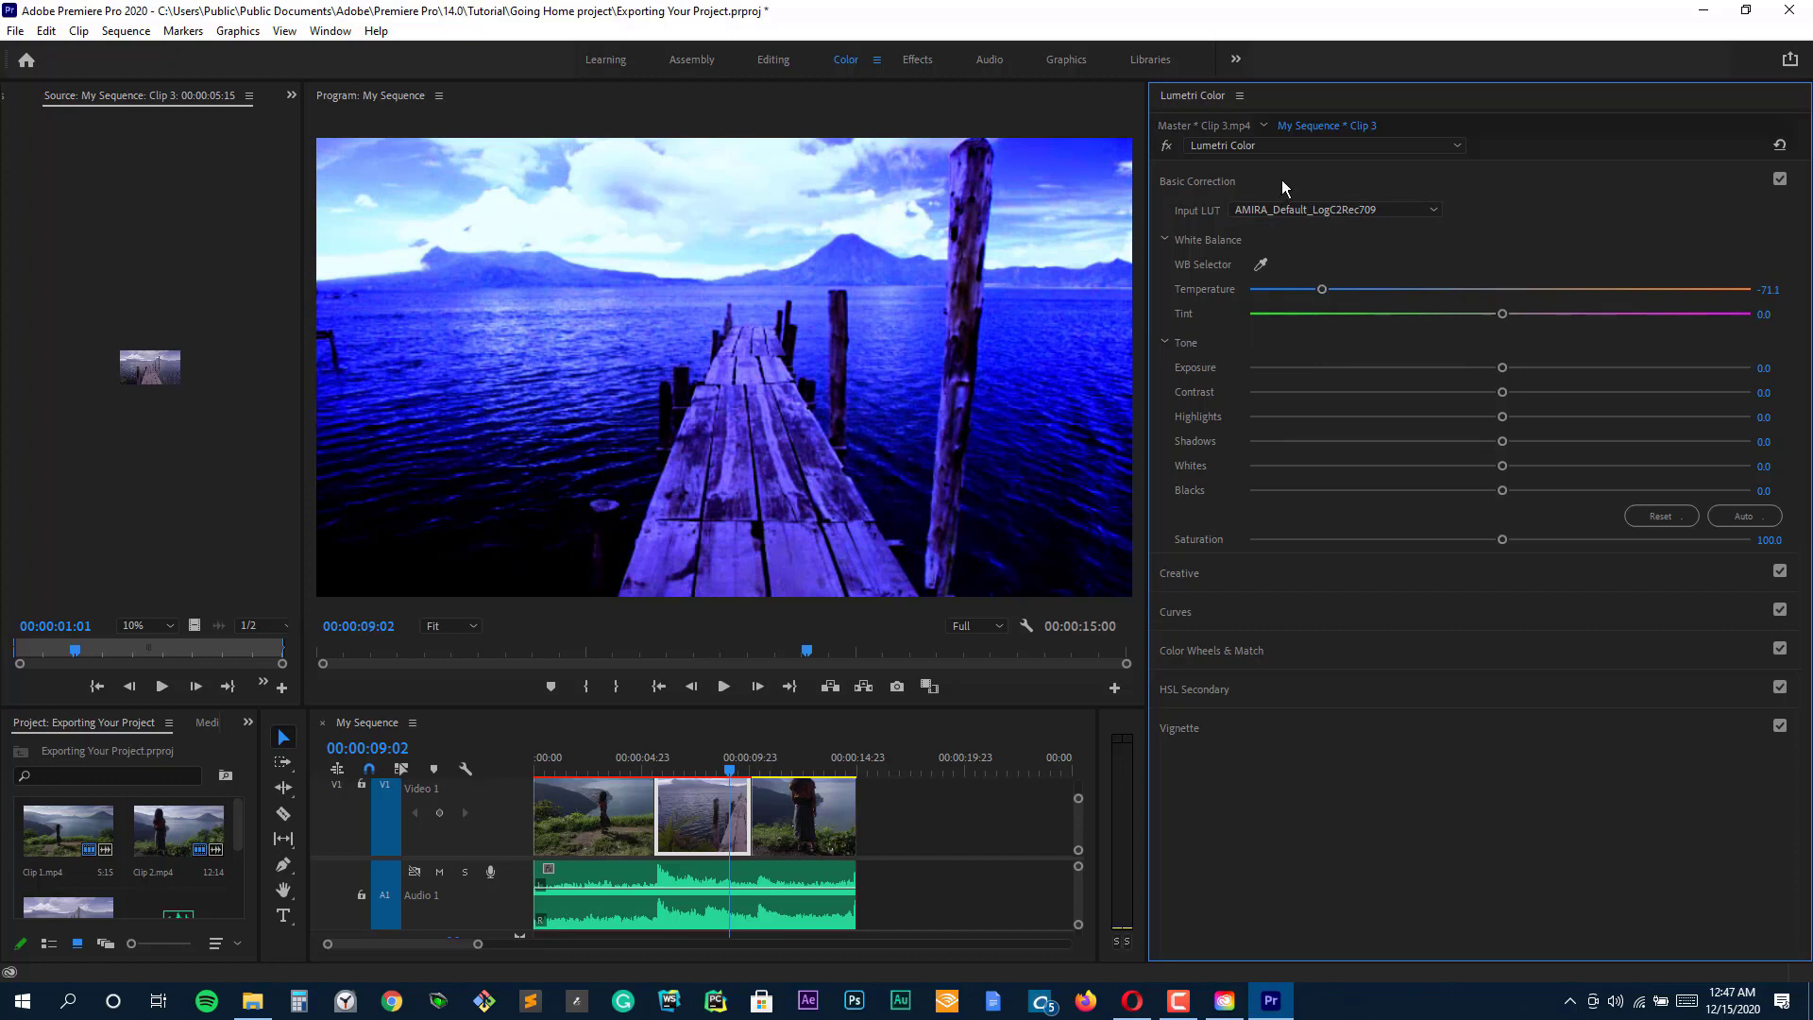
pyautogui.click(1779, 146)
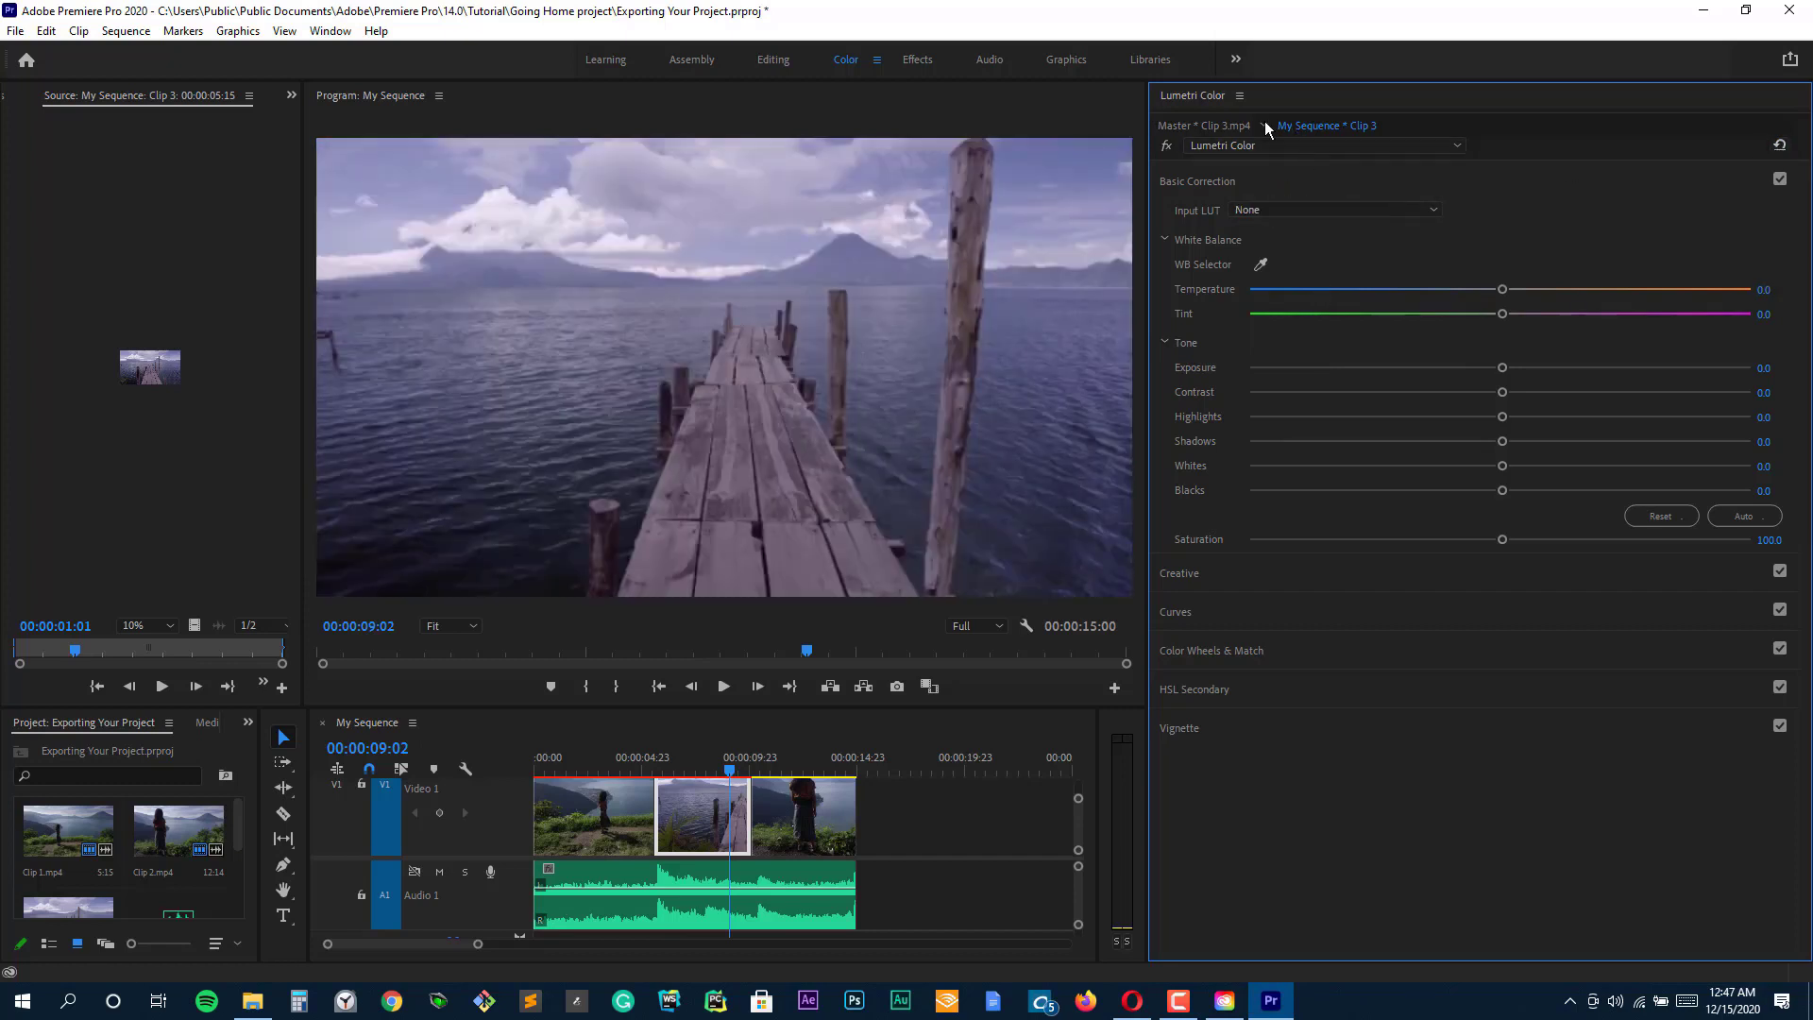
pyautogui.click(1377, 144)
pyautogui.click(1189, 104)
pyautogui.click(1188, 127)
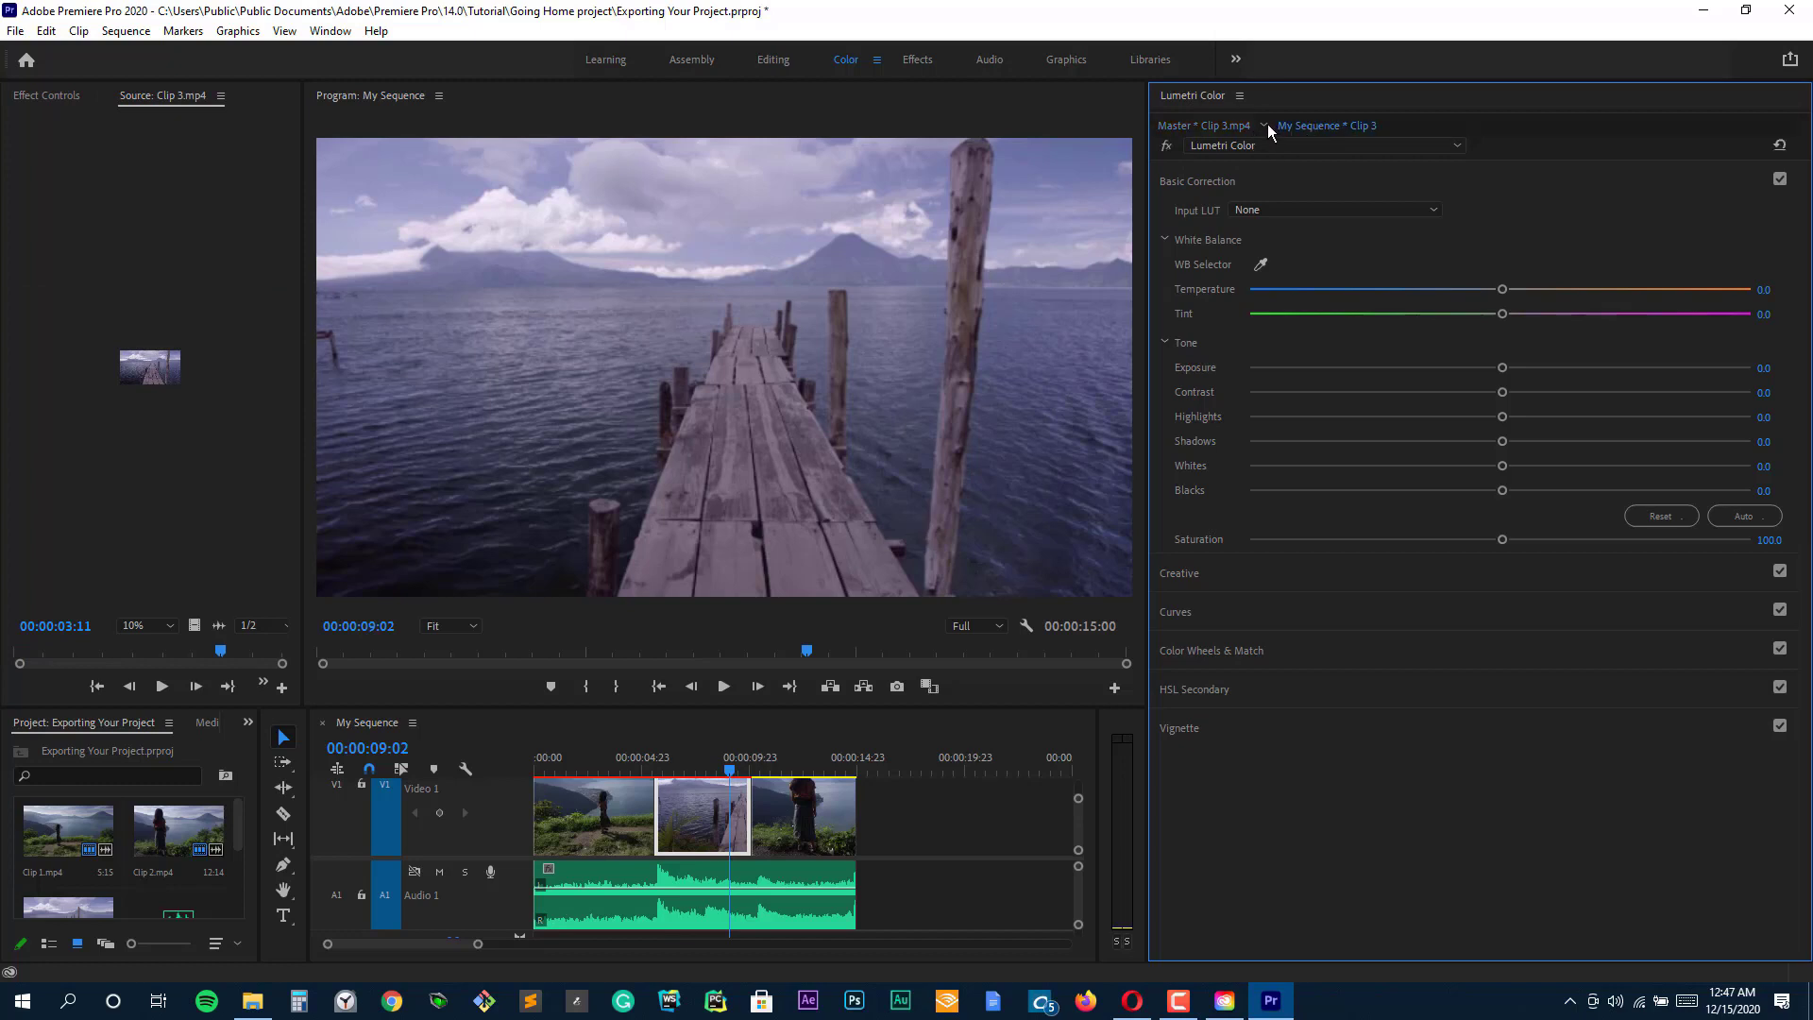
pyautogui.click(1317, 126)
pyautogui.click(1332, 149)
pyautogui.click(1289, 209)
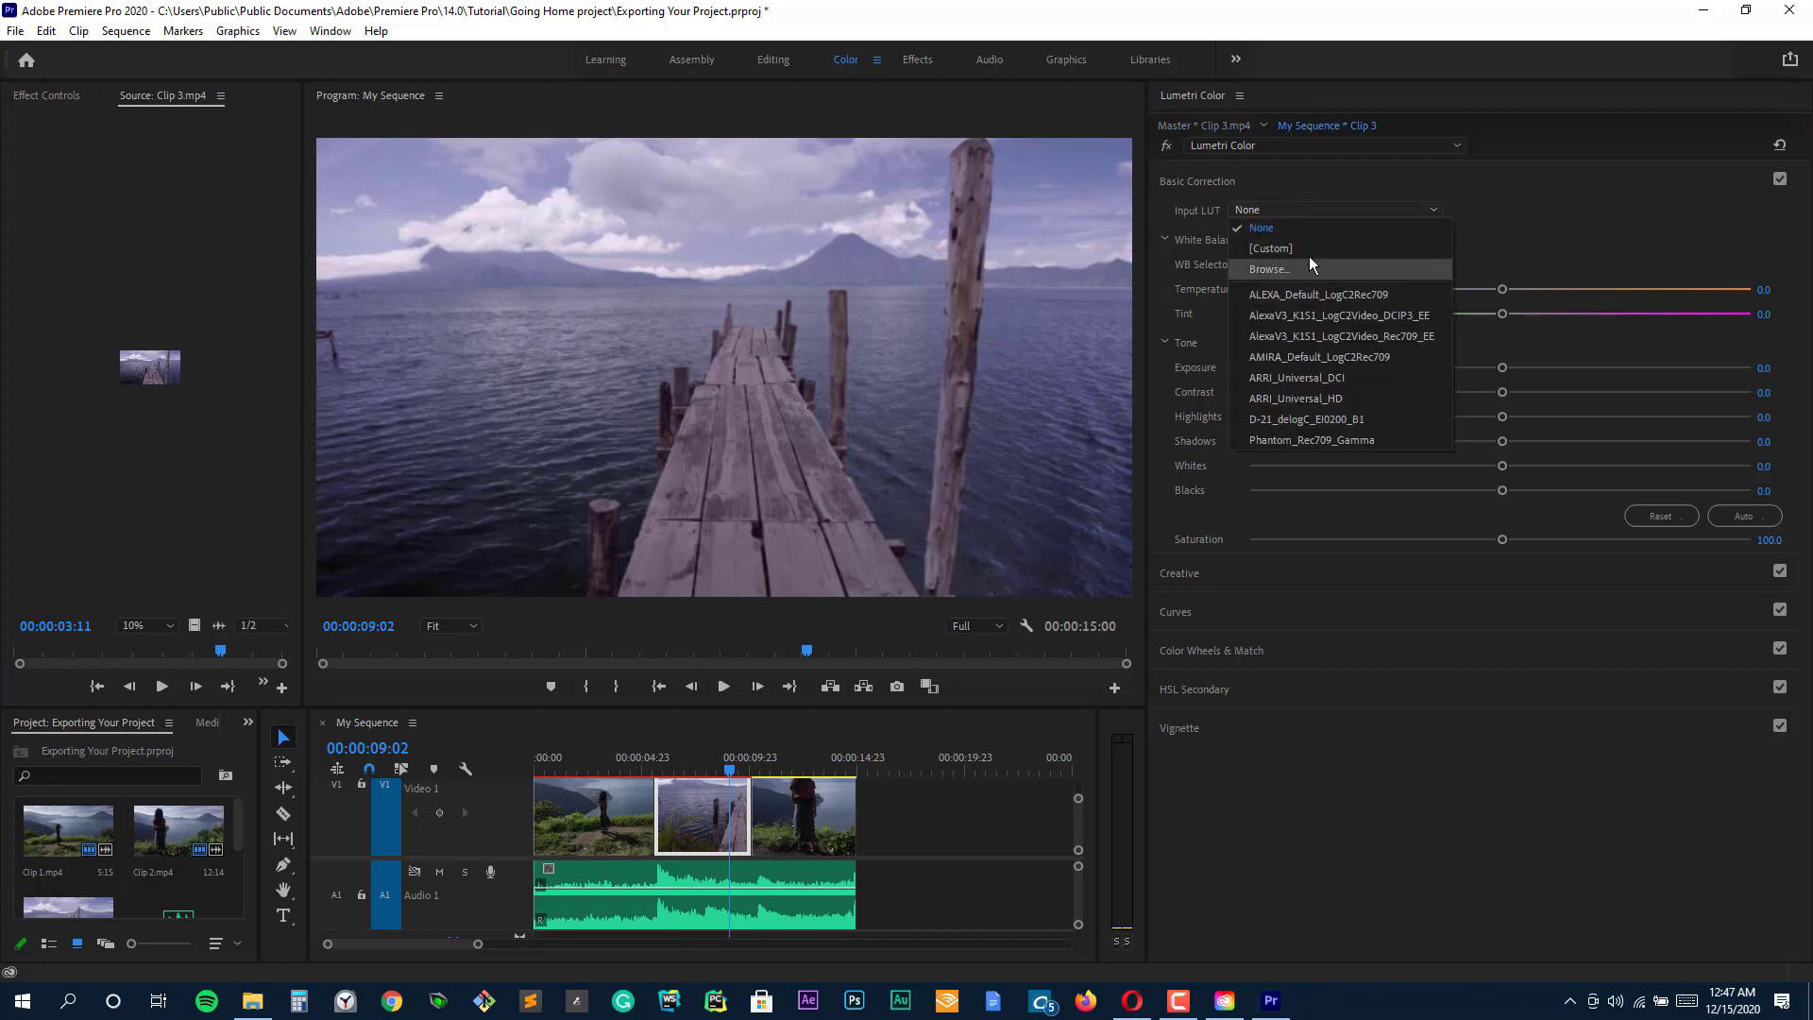
# Apply the creative look Fuji ETERNA 250D Fuji 3510 (by Adobe) to Clip 3.
pyautogui.click(1200, 181)
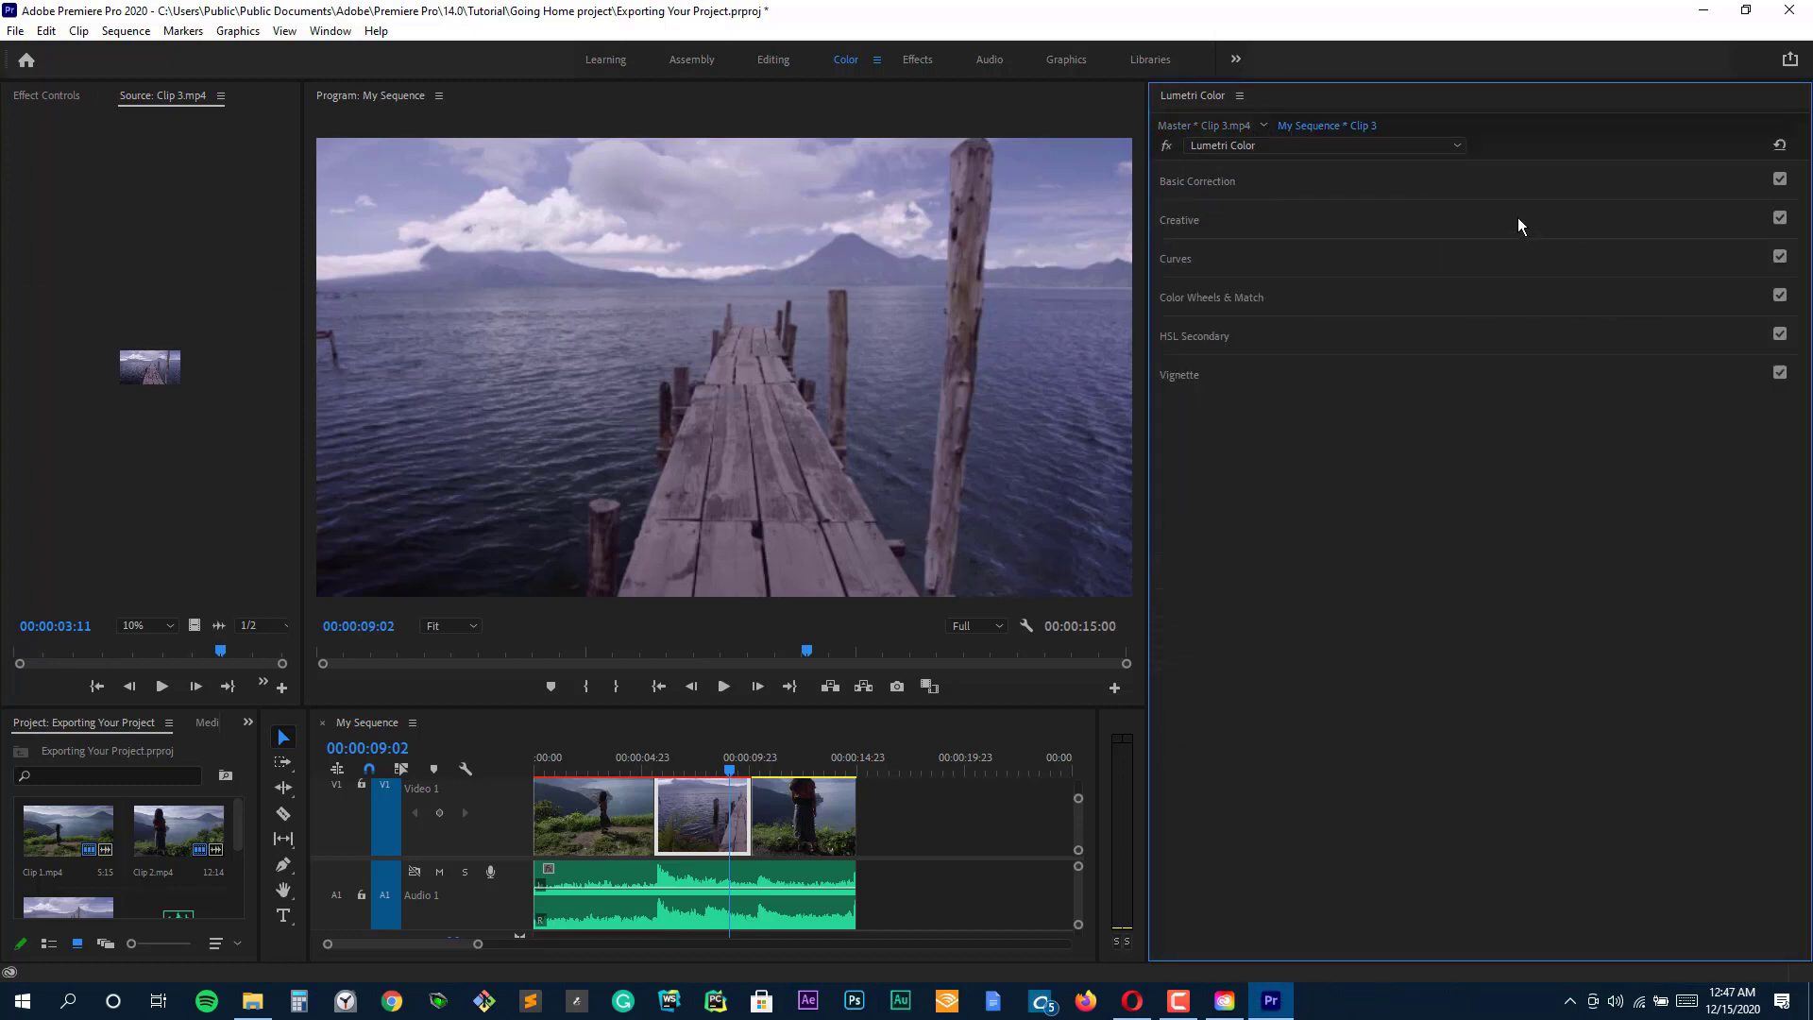
pyautogui.click(1194, 219)
pyautogui.click(1256, 247)
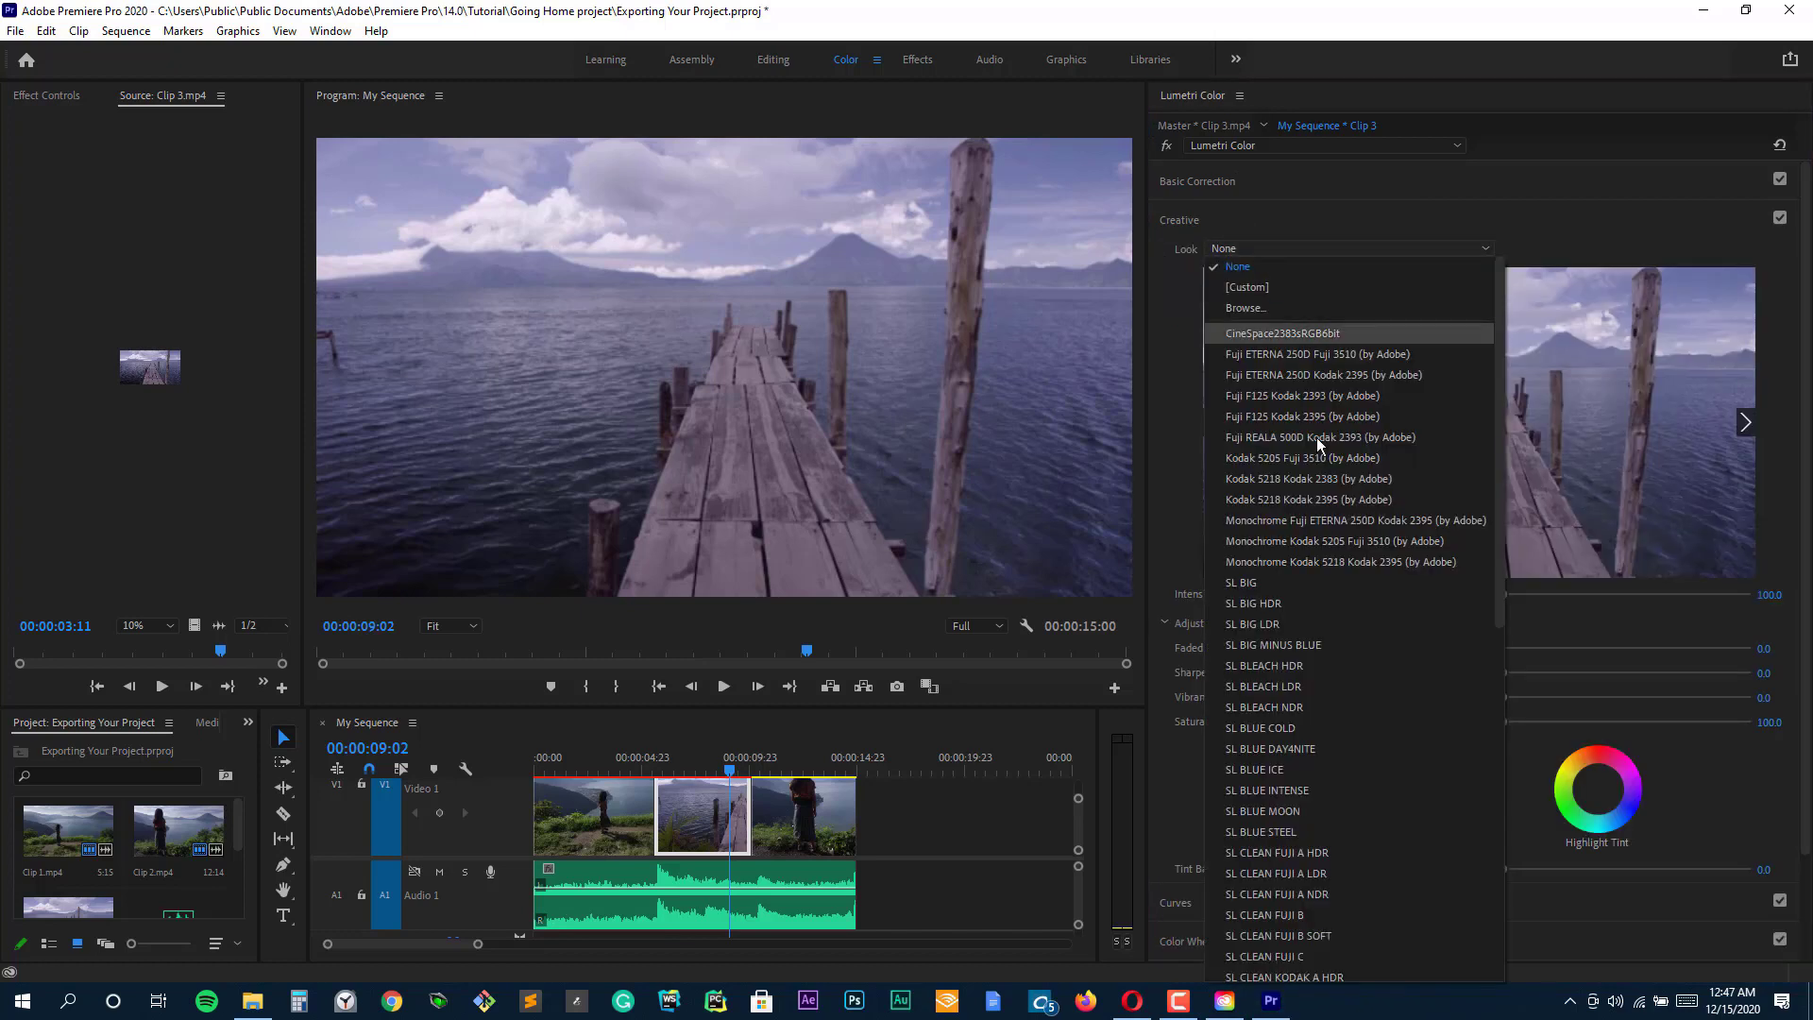
pyautogui.click(1317, 354)
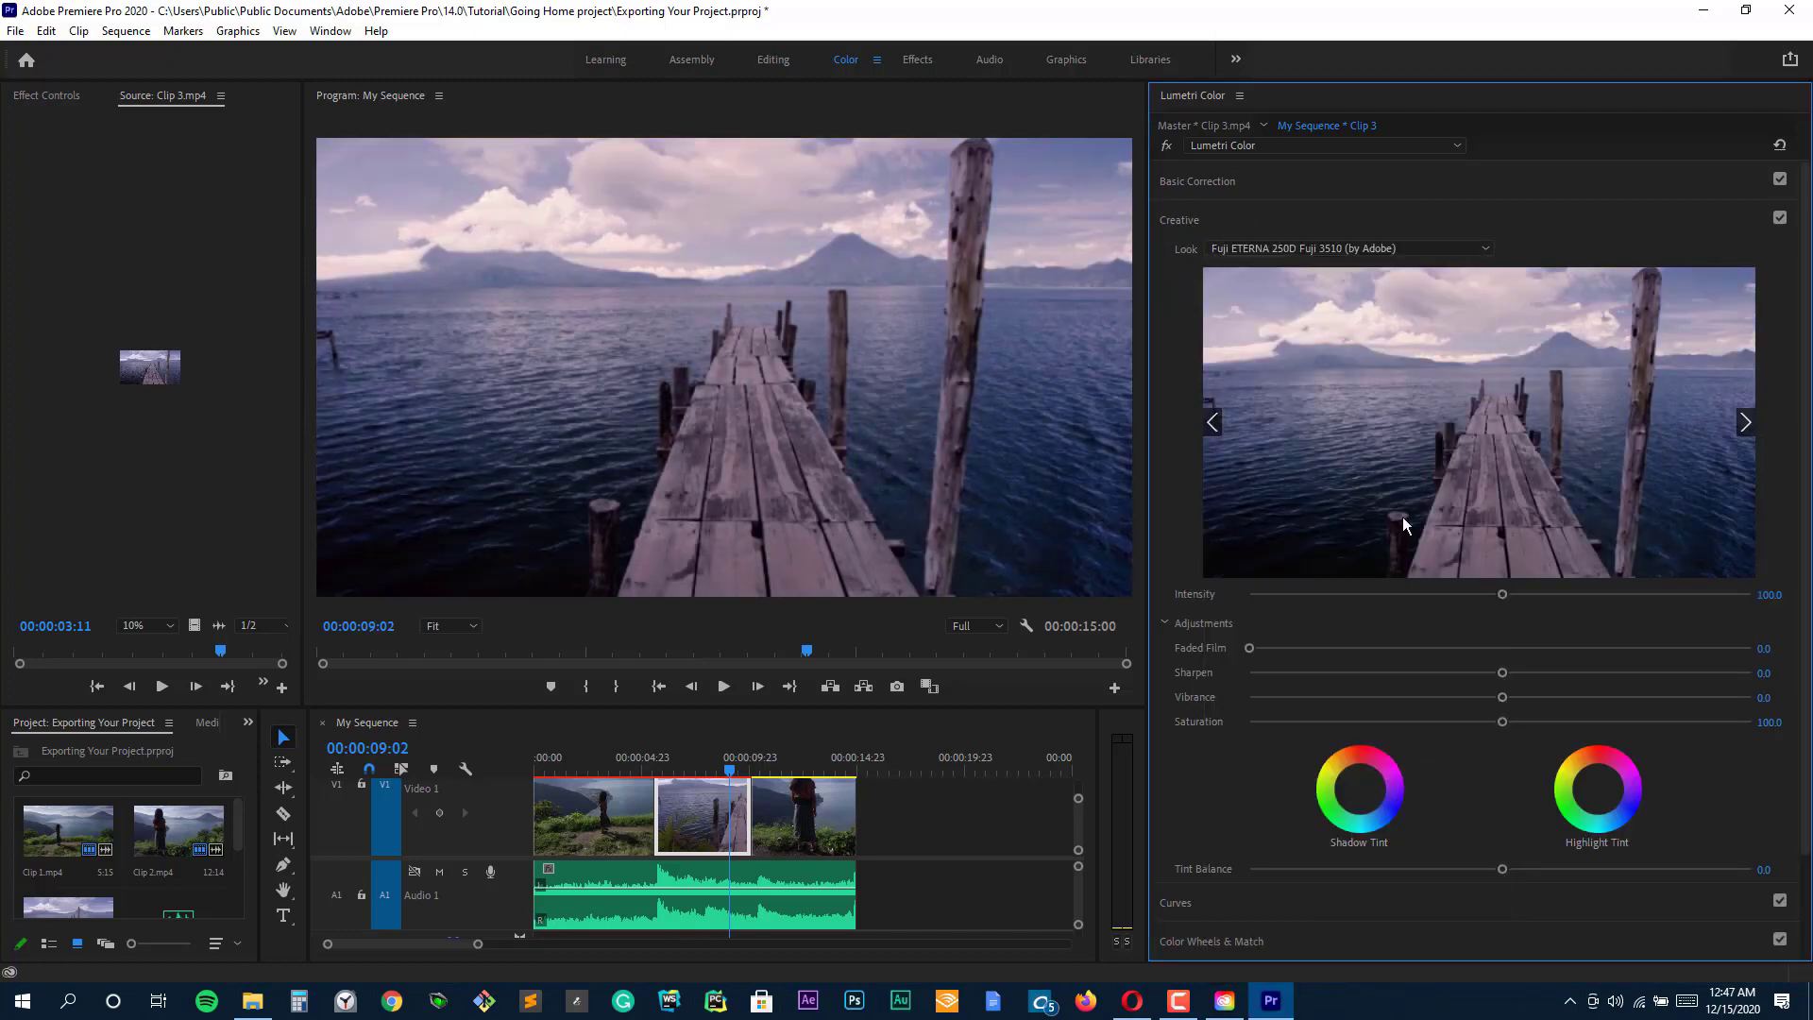
# Play Clip 3 with its look, and replay the sequence from the cut between Clip 1 and Clip 3.
pyautogui.press('space')
pyautogui.click(654, 762)
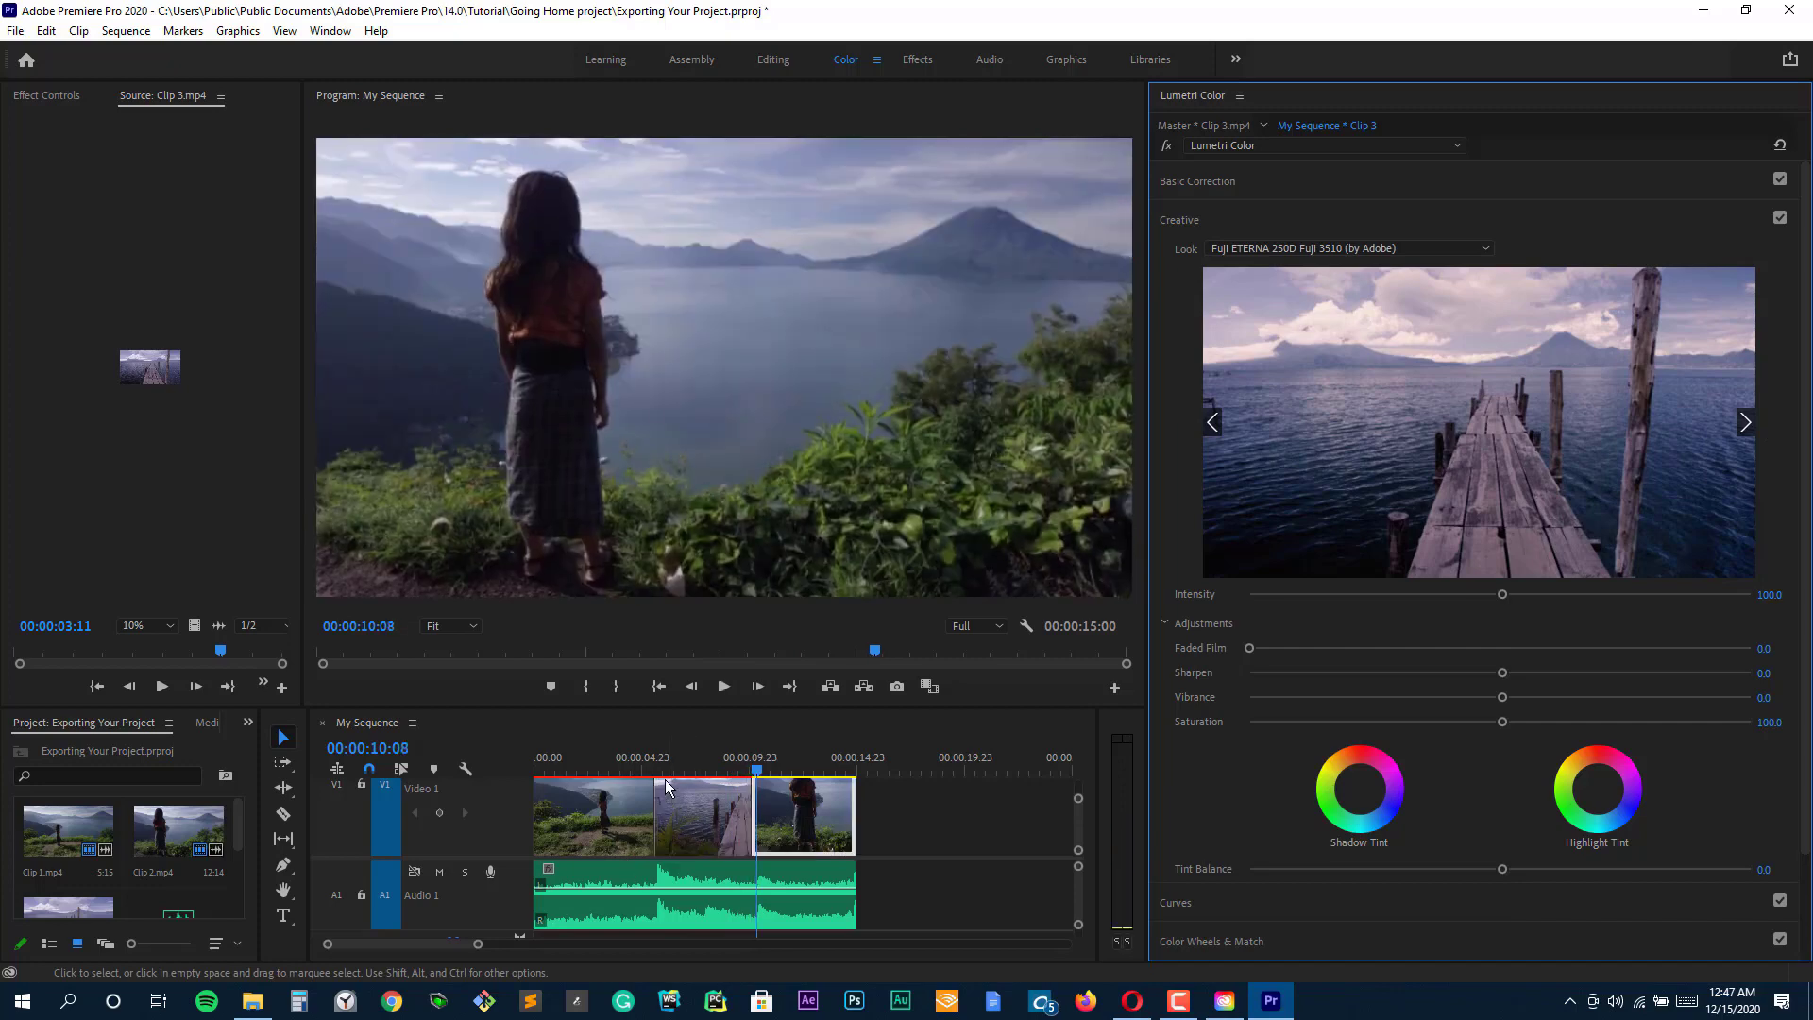
pyautogui.press('space')
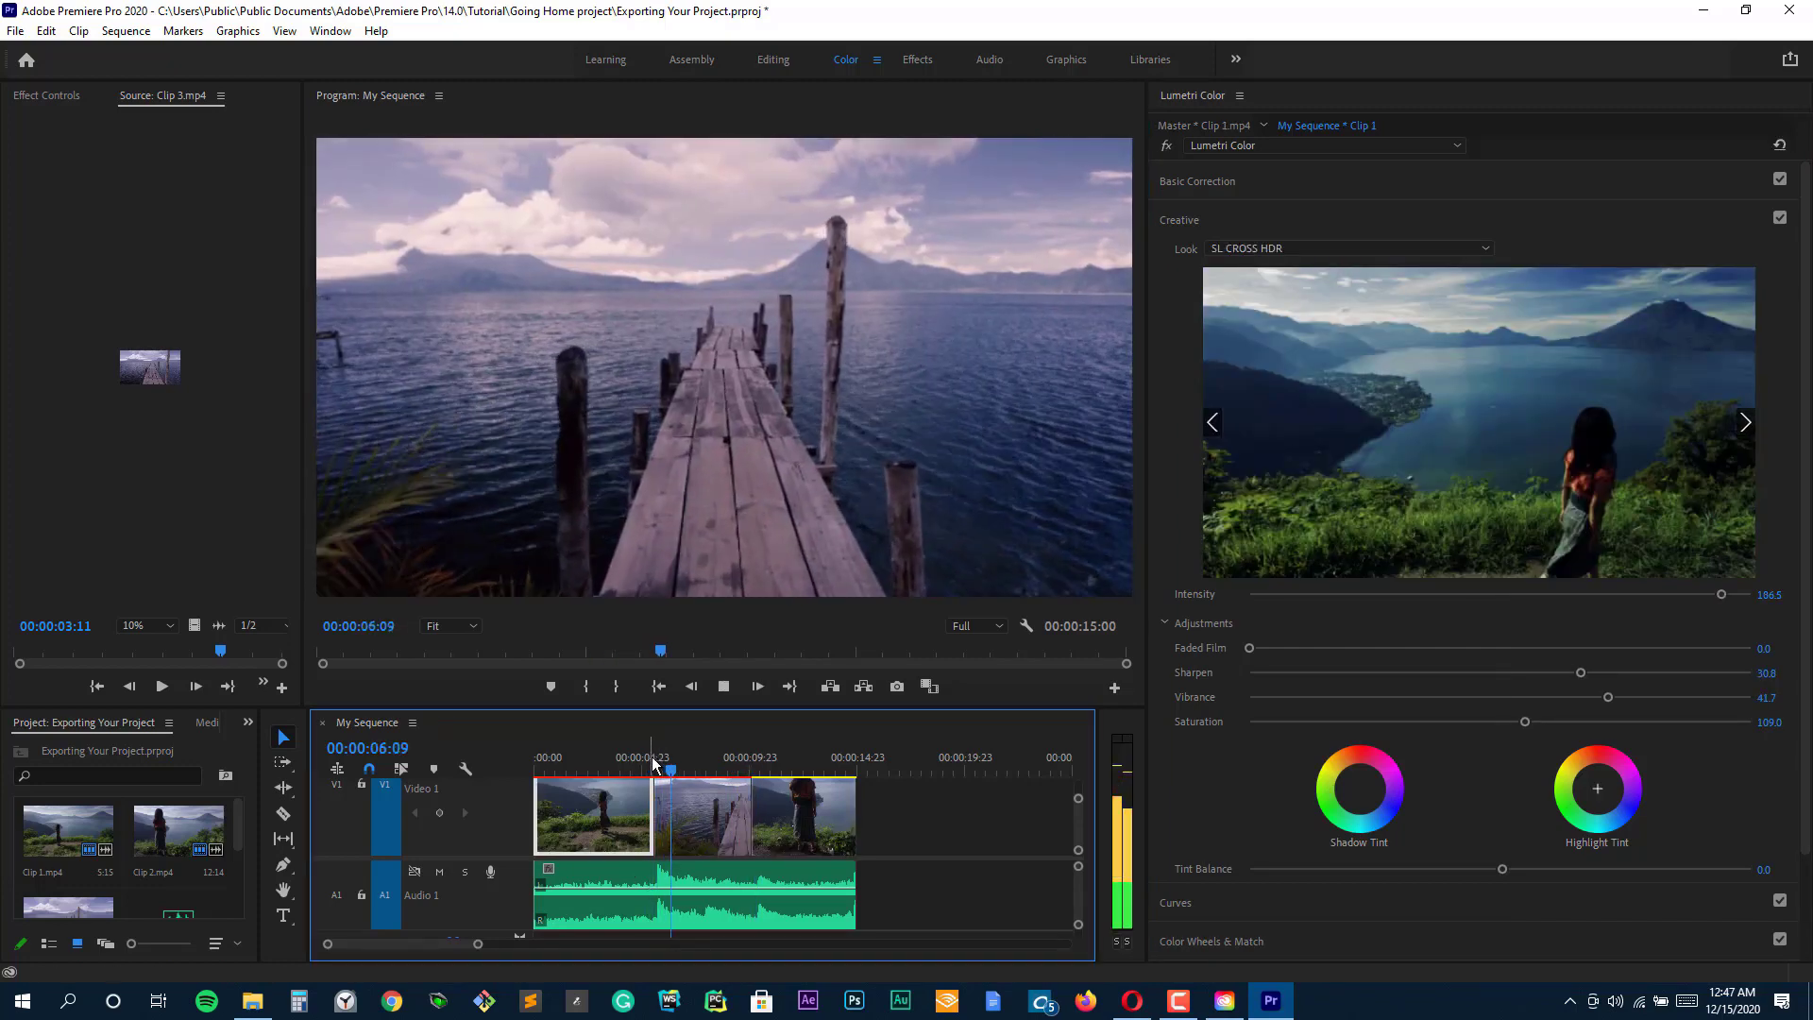